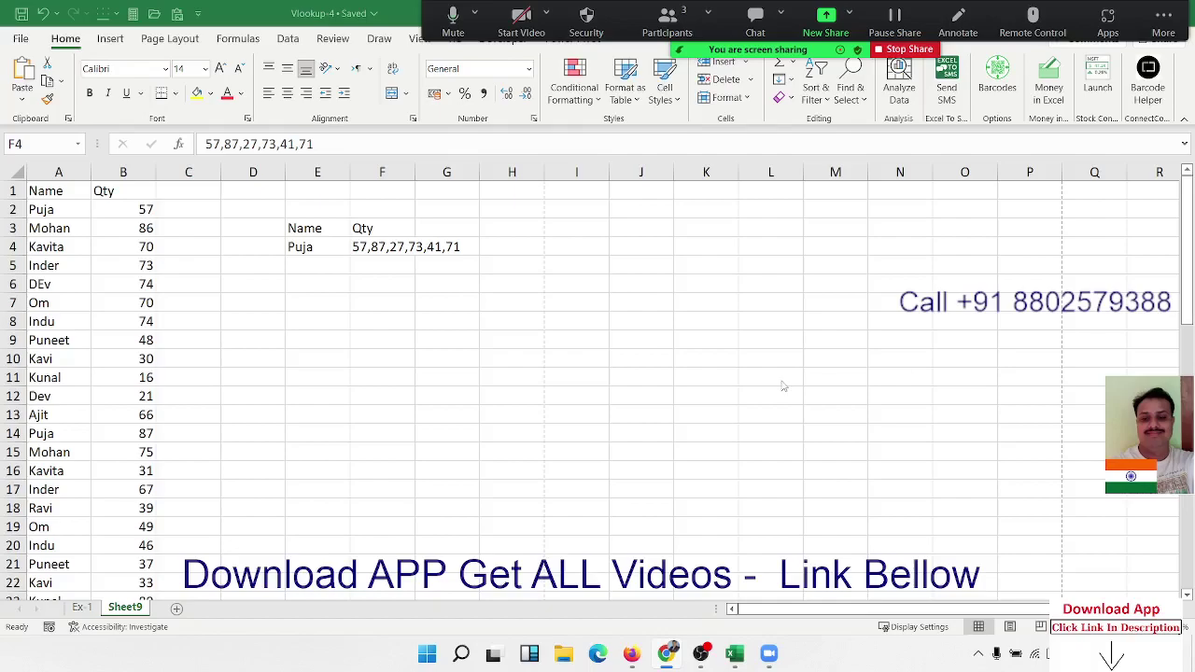
Select Puja's quantity list in F4 and check the meeting's participant list.
click(370, 250)
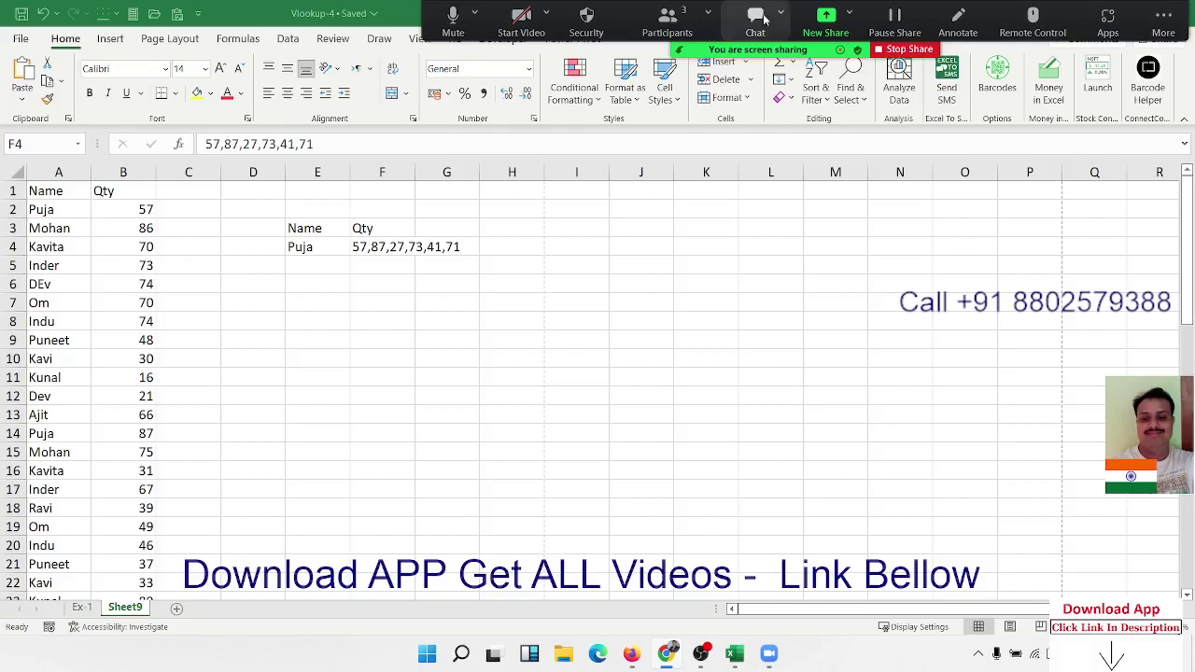
click(681, 31)
click(728, 282)
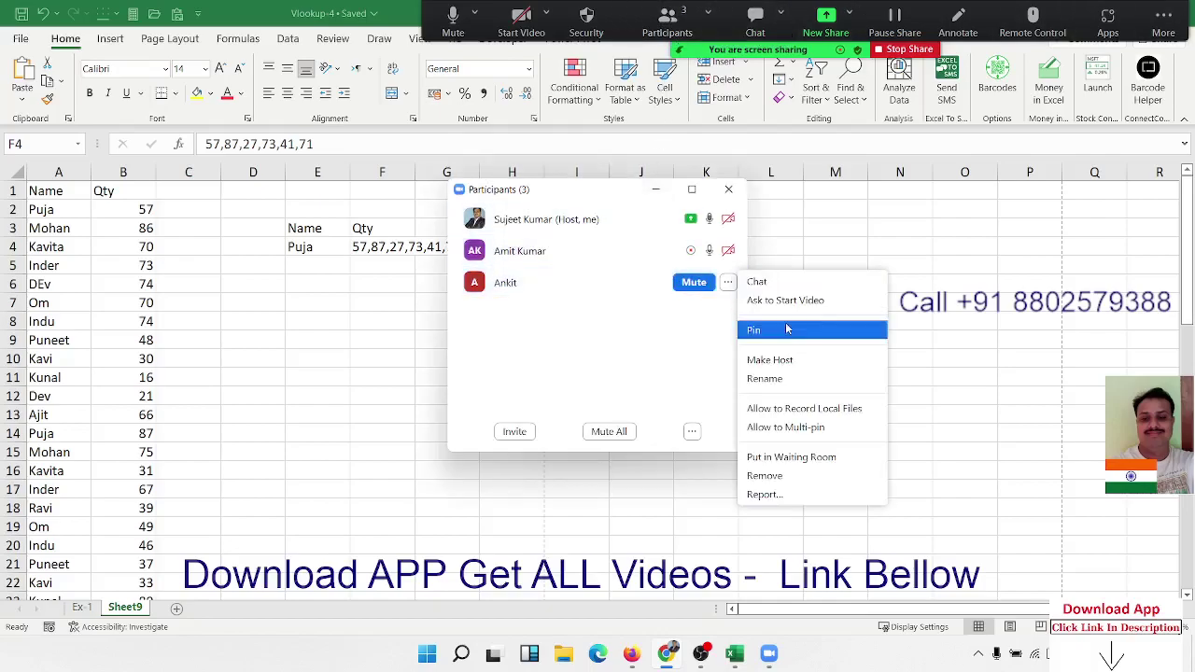
click(788, 411)
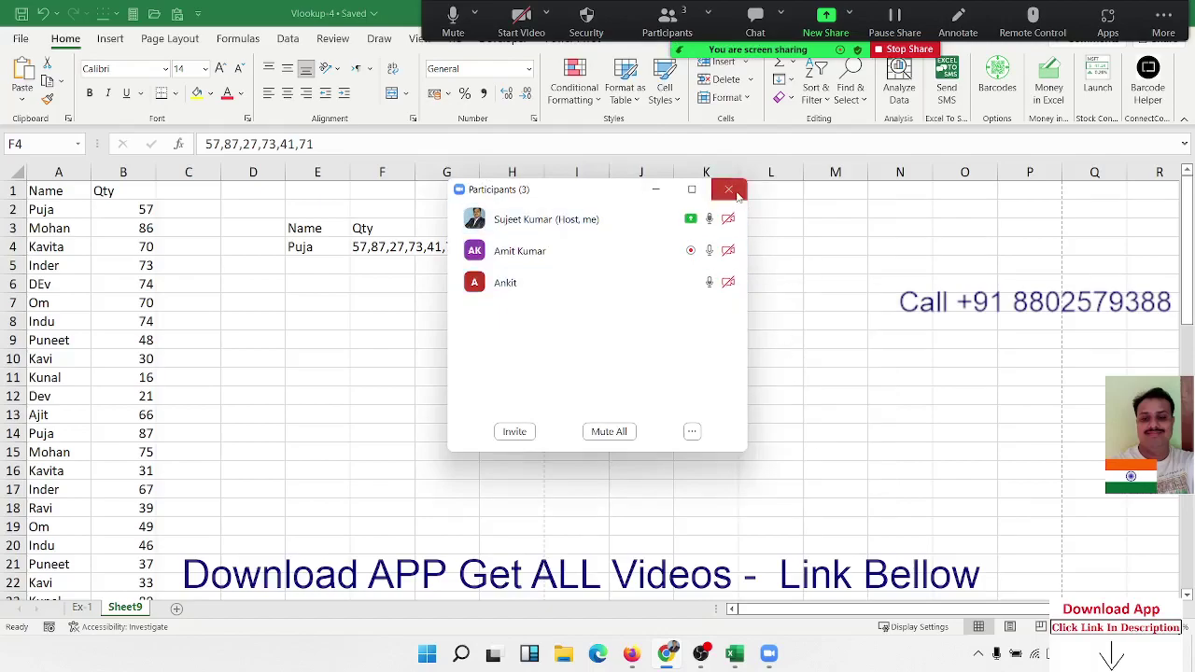
click(729, 191)
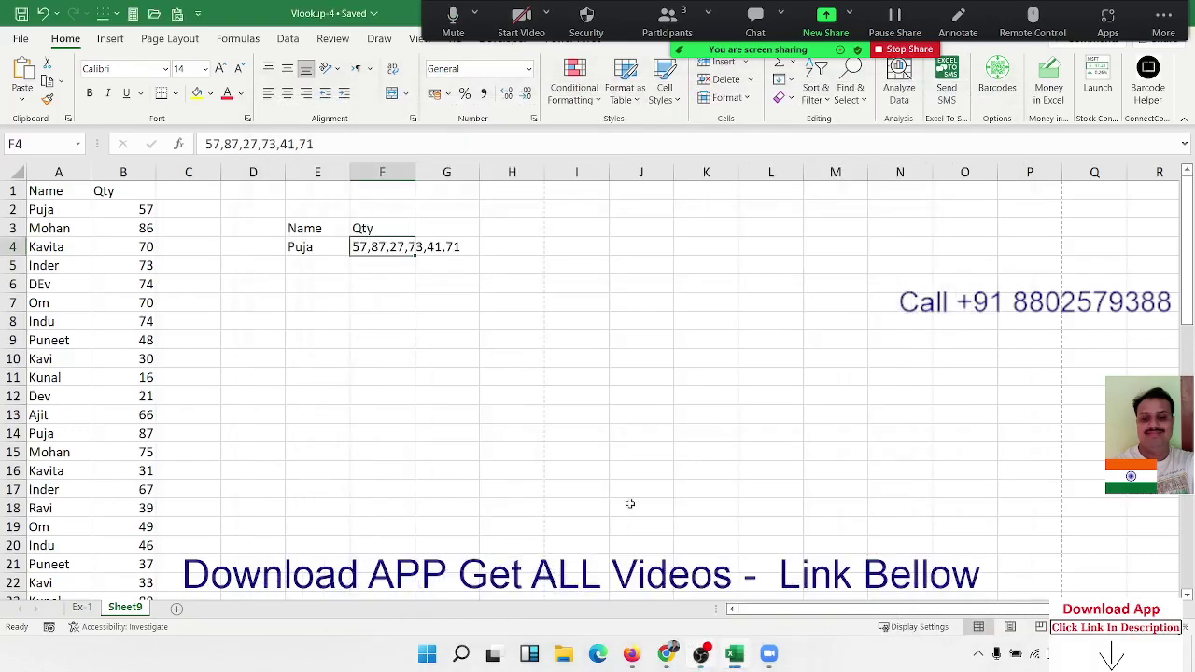
Clear the quantity list out of cell F4.
click(352, 280)
click(362, 265)
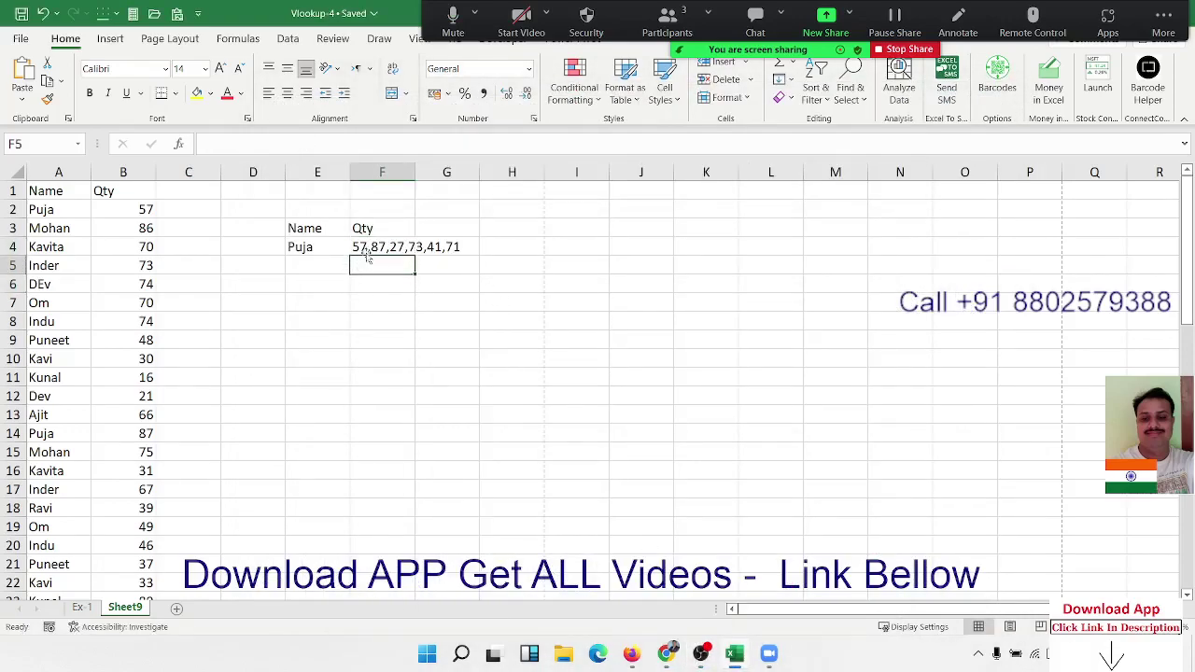
key(Up)
key(Delete)
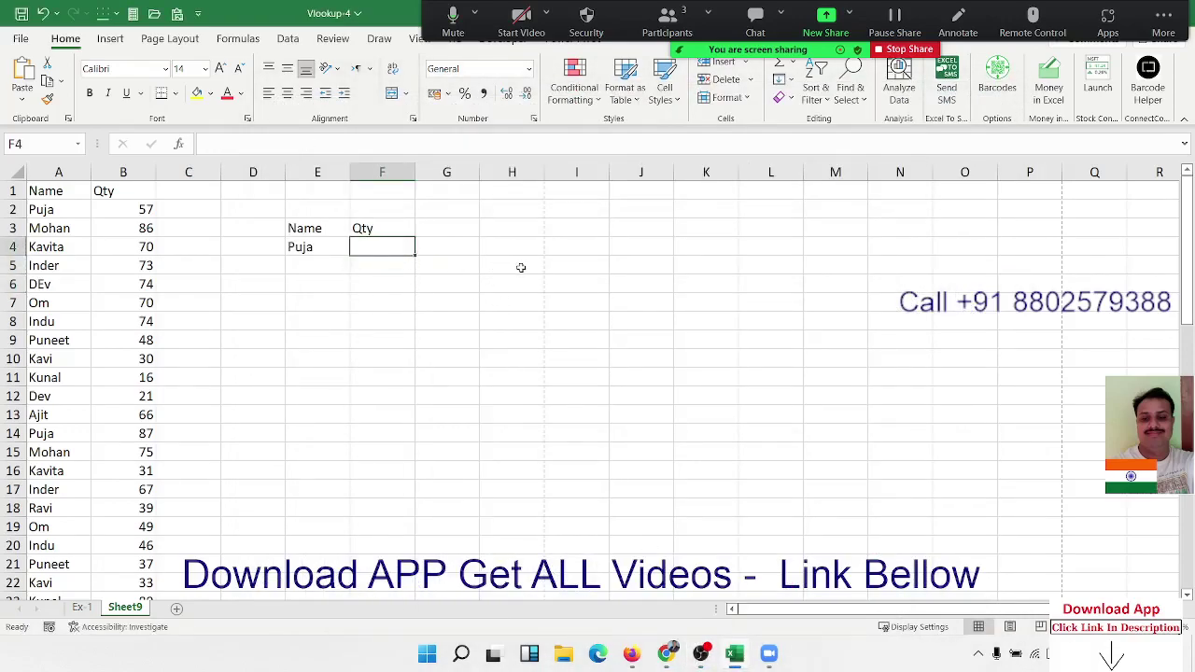
Enter =VLOOKUP(E4,A:B,2,0) in F4 to look up Puja in columns A:B.
text(=vl)
key(Tab)
key(Left)
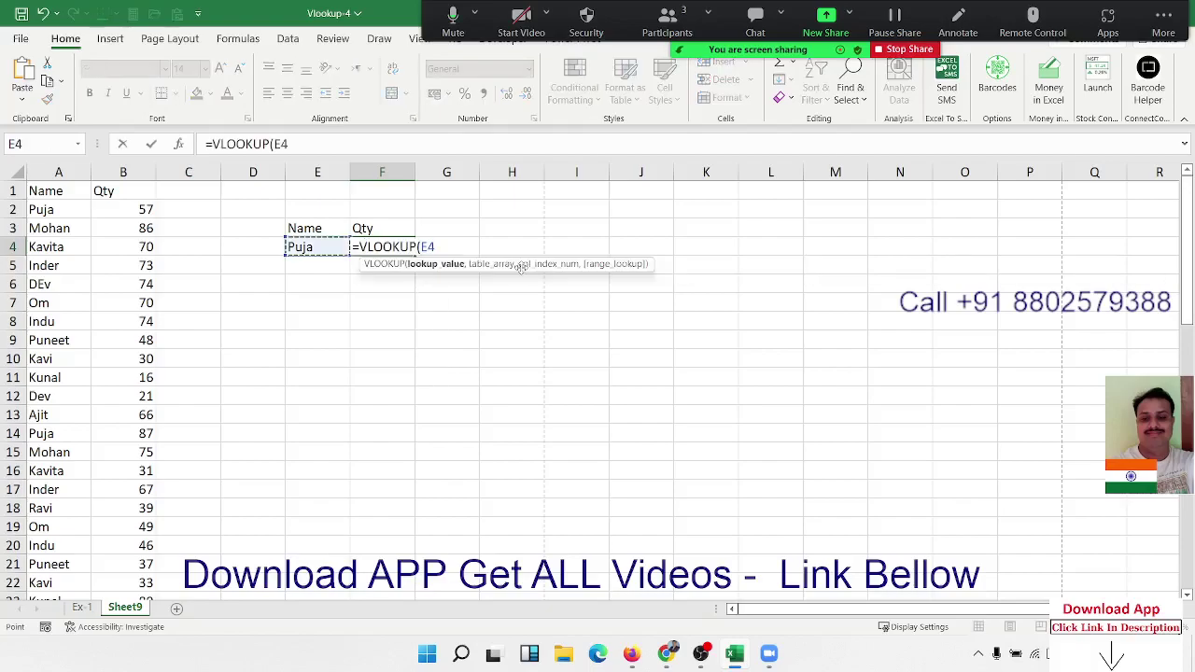
text(,)
key(Left)
key(Left)
key(Left)
key(Left)
key(Left)
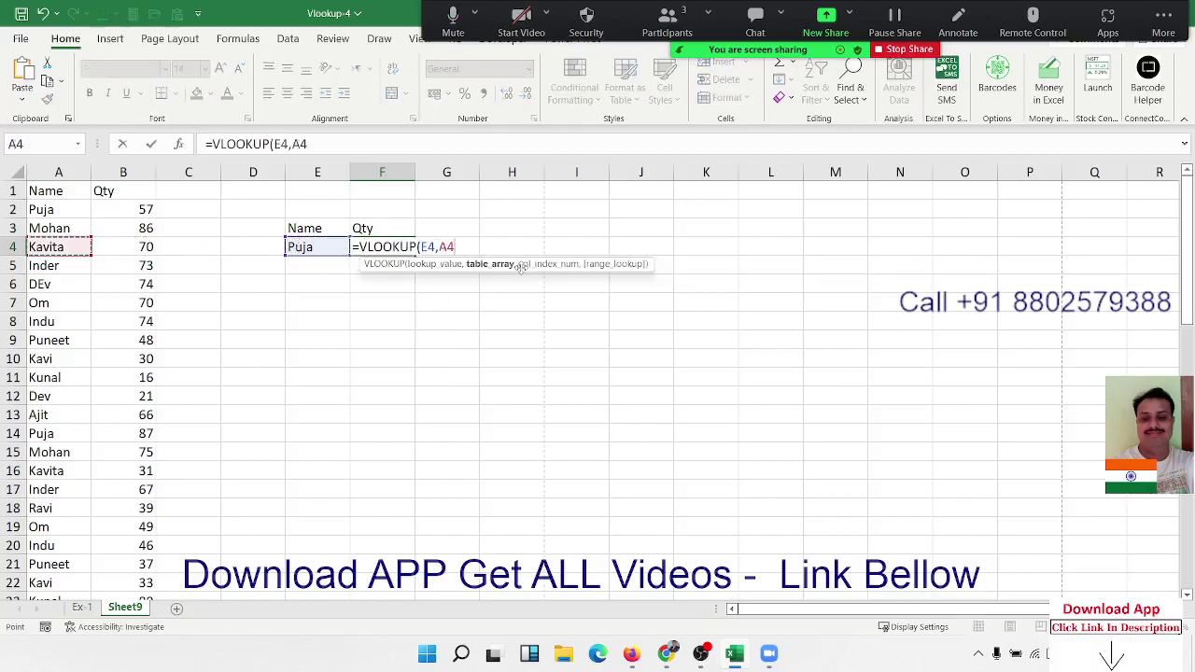
key(ctrl+space)
key(shift+Right)
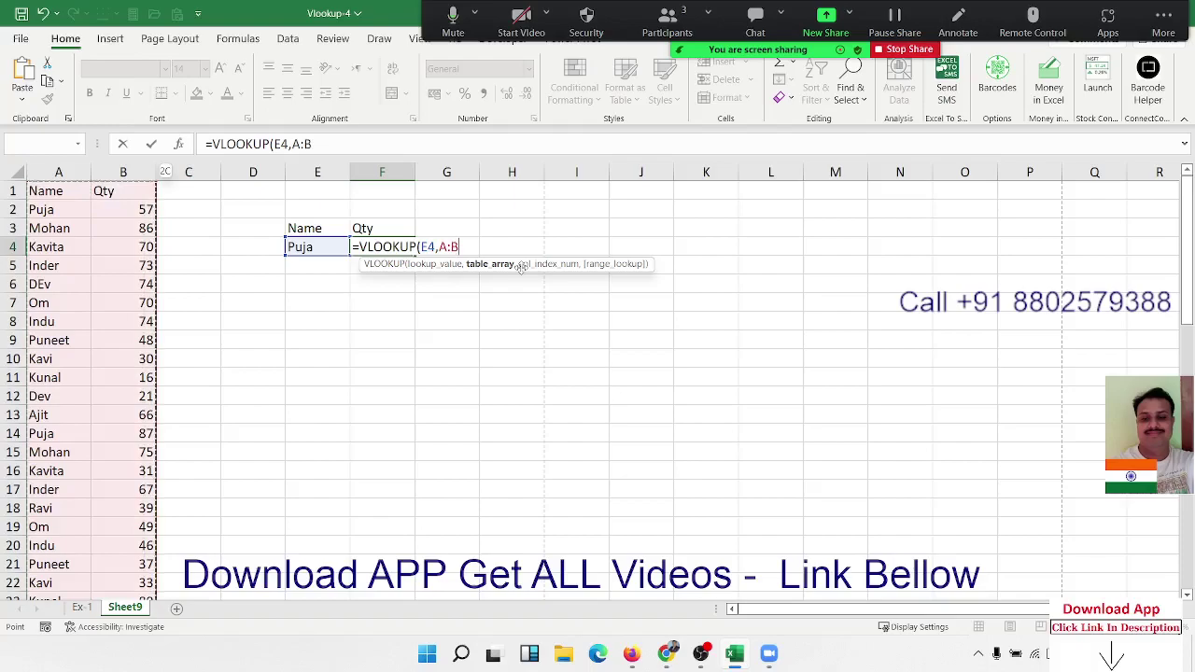
text(,2,0)
key(Return)
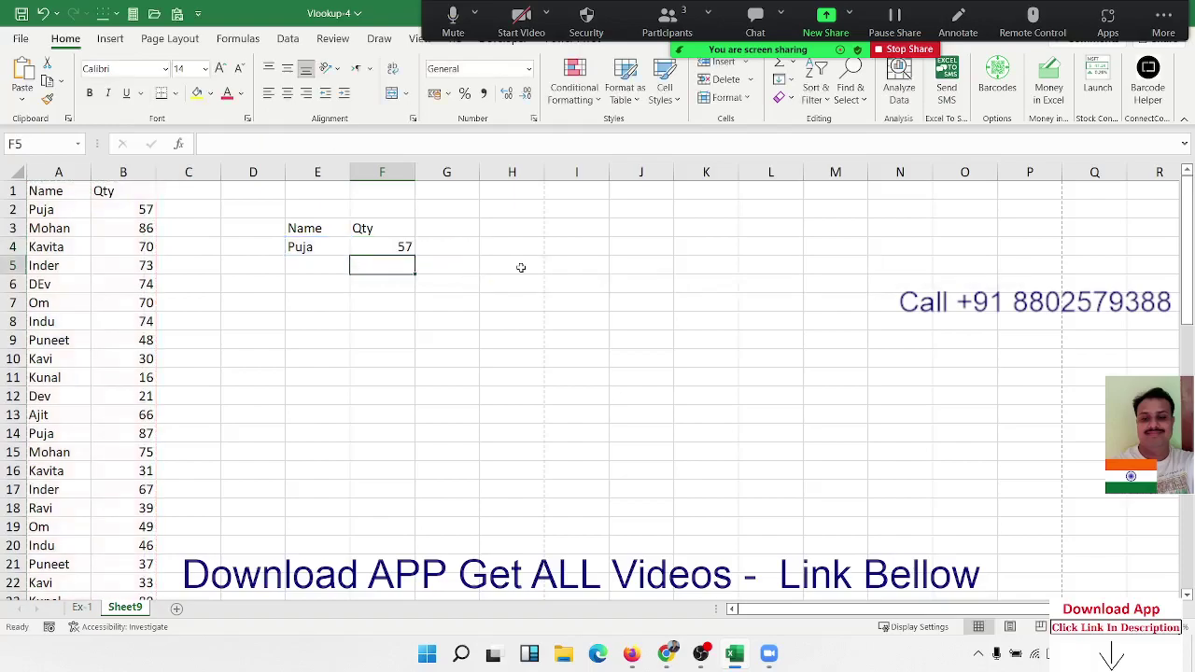
Compare F4's result of 57 with Puja's quantities in B2 (57) and B15 (75).
key(Up)
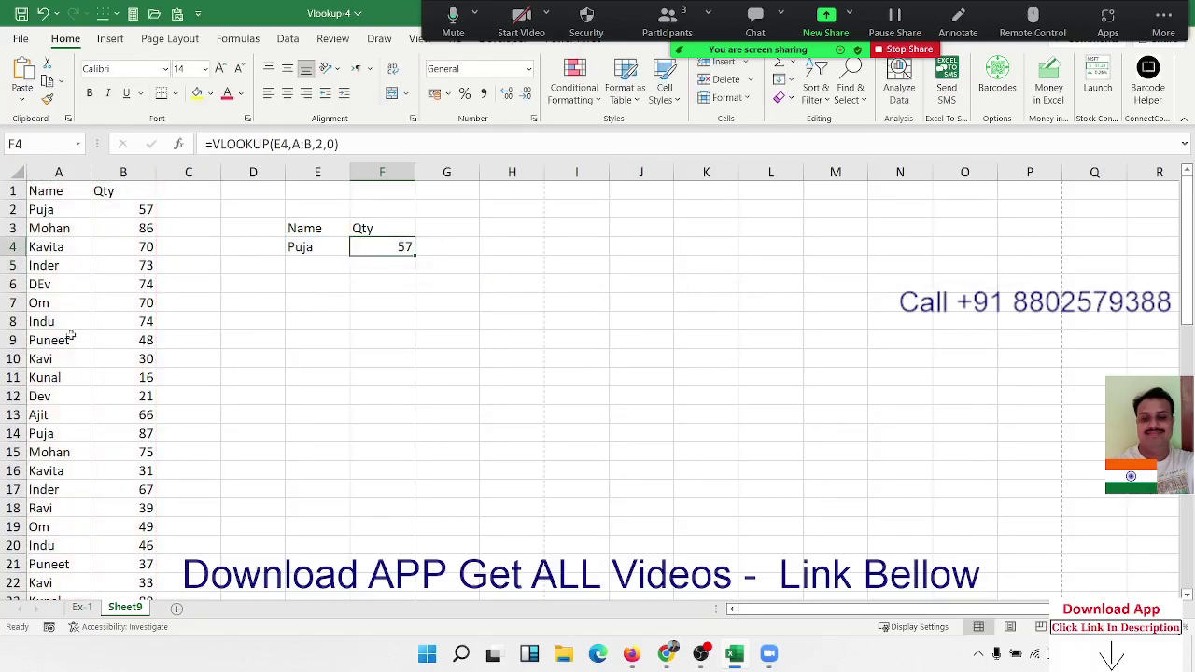
drag(76, 442, 147, 436)
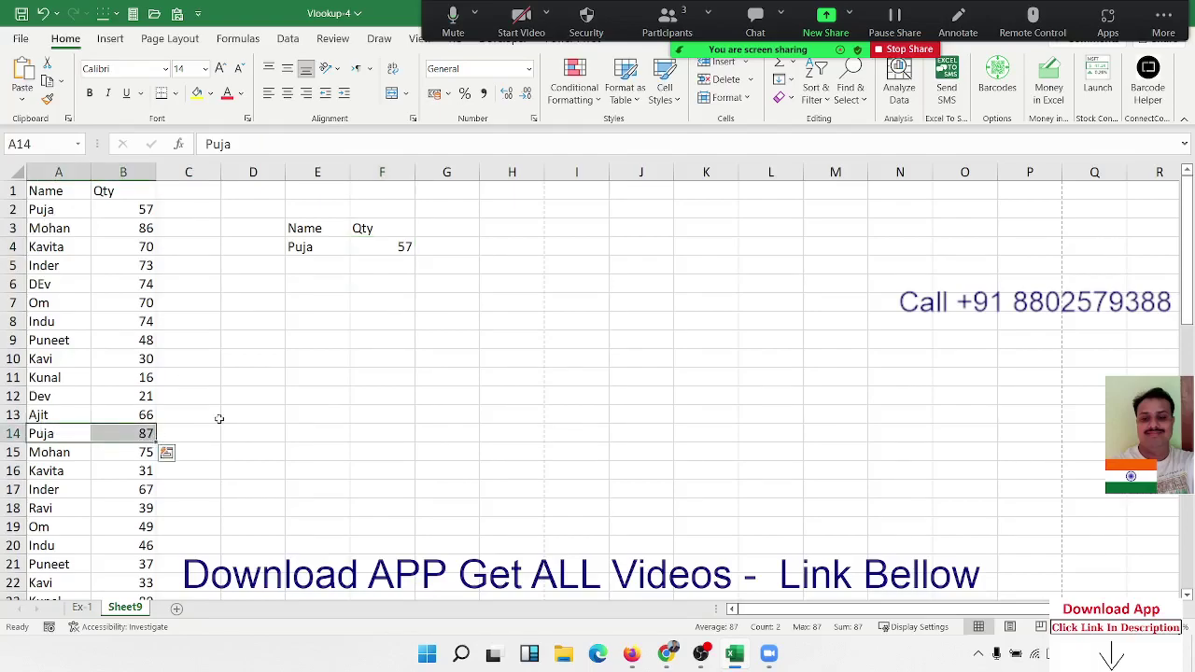
click(109, 213)
drag(109, 217, 124, 449)
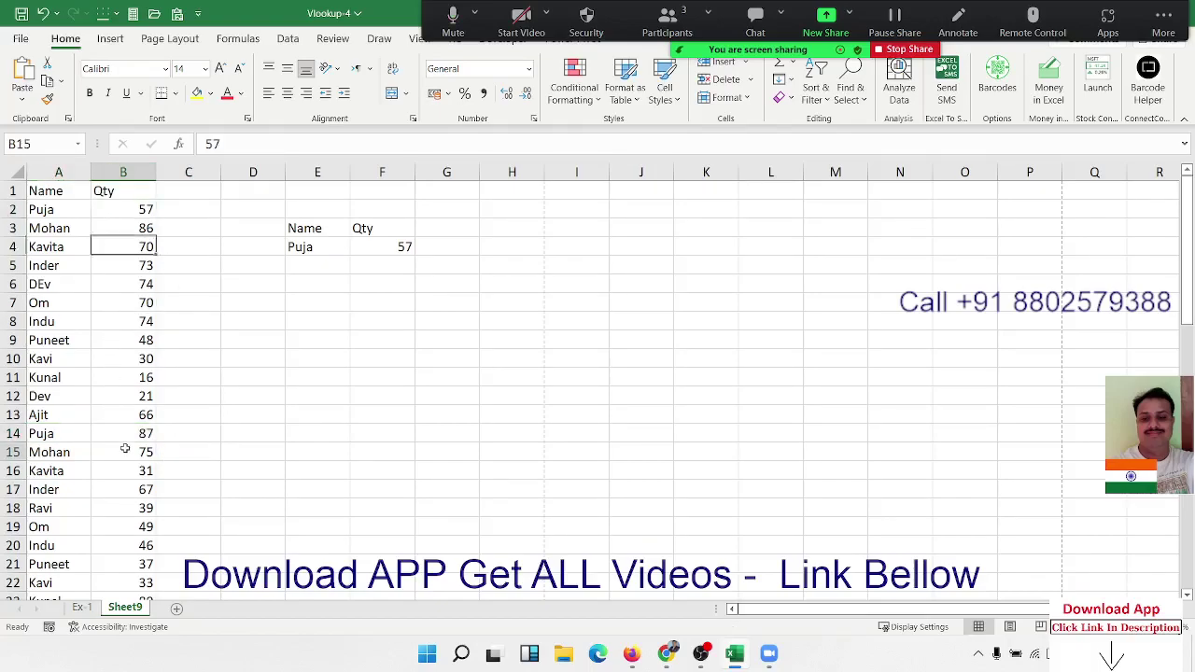
click(124, 449)
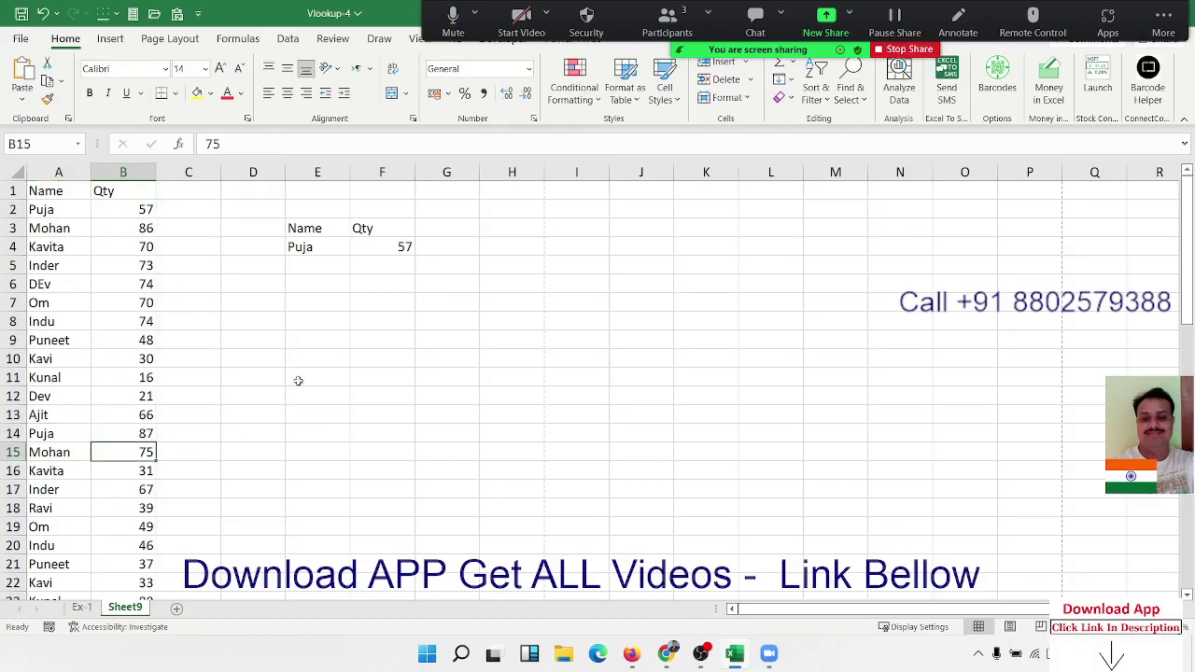
click(139, 212)
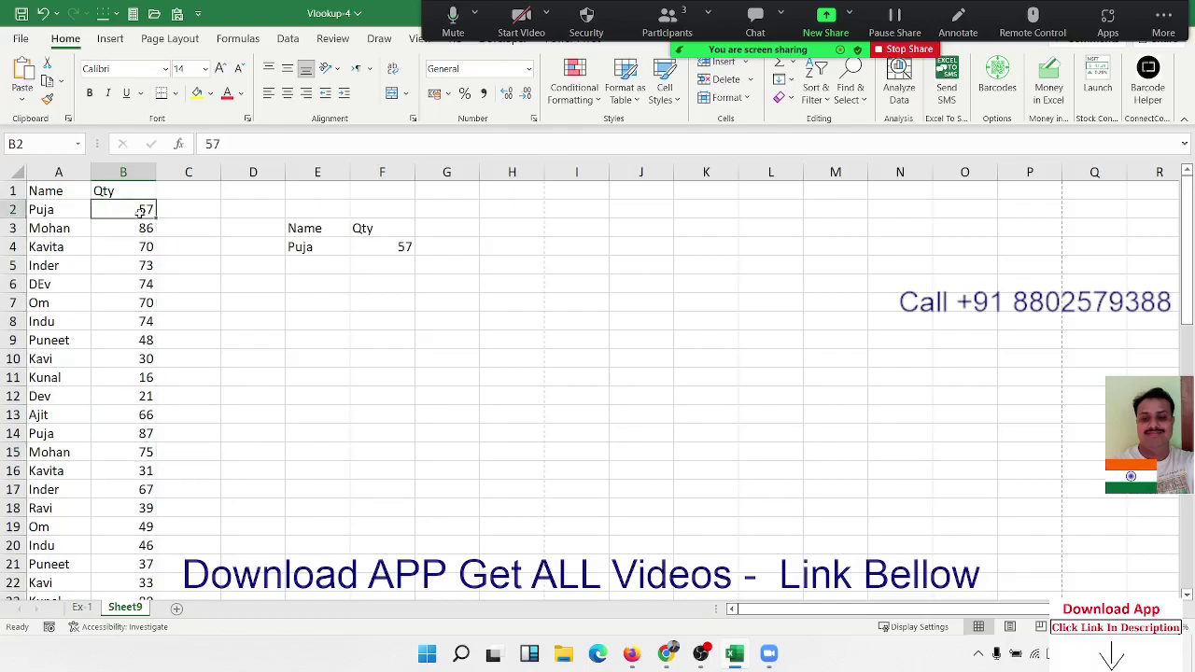
click(405, 247)
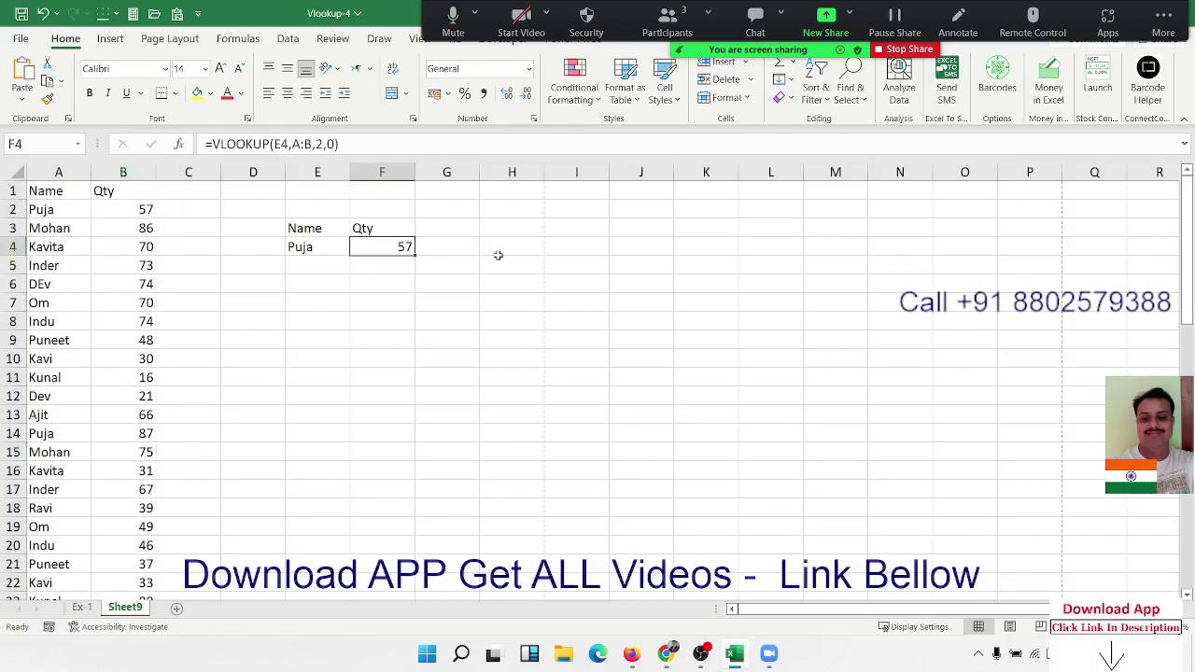
Replace F4's lookup with =TEXTJOIN(",",TRUE,A2:A11), listing the names Puja through Kunal.
key(Delete)
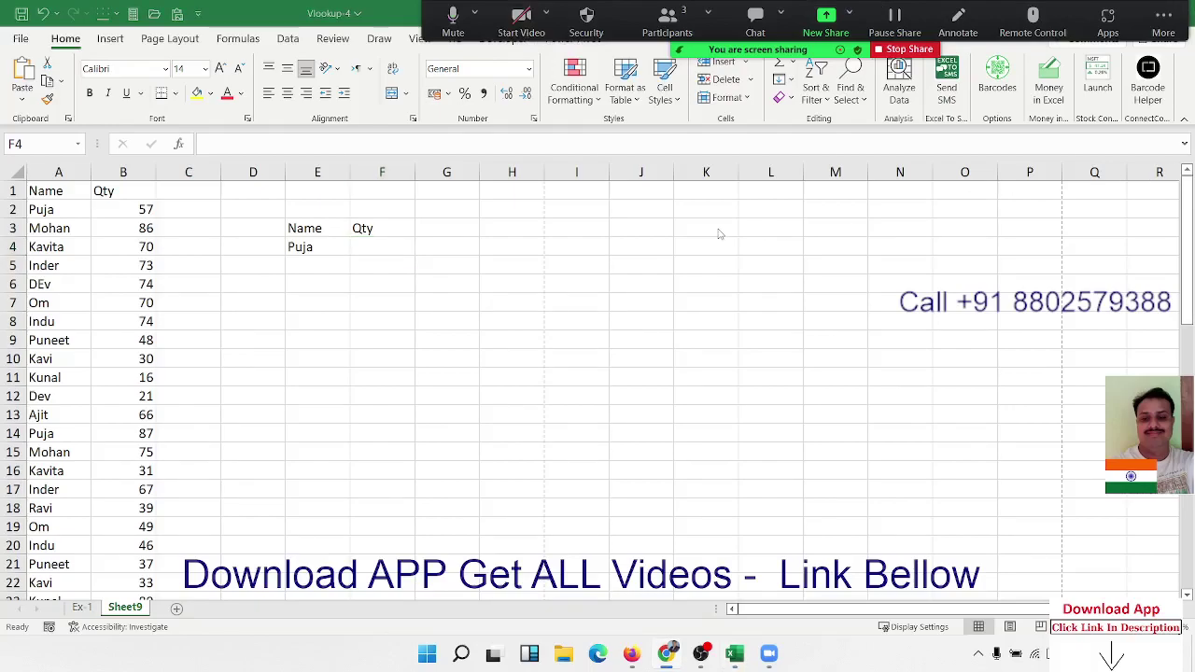
click(378, 245)
text(=)
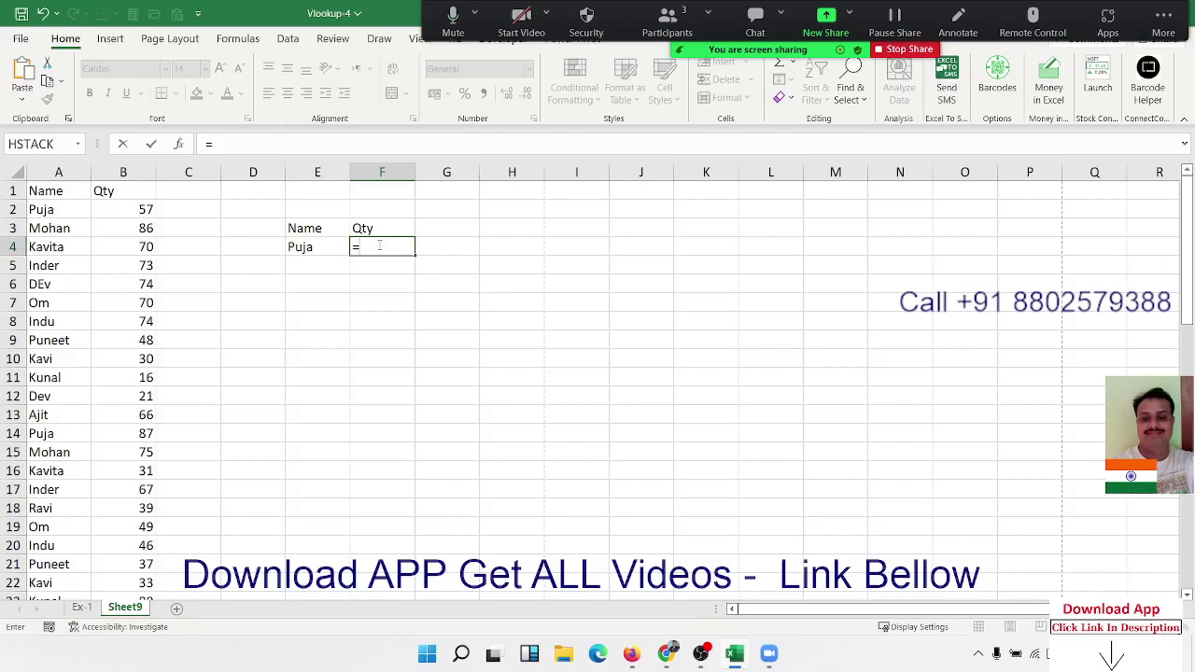
text(t)
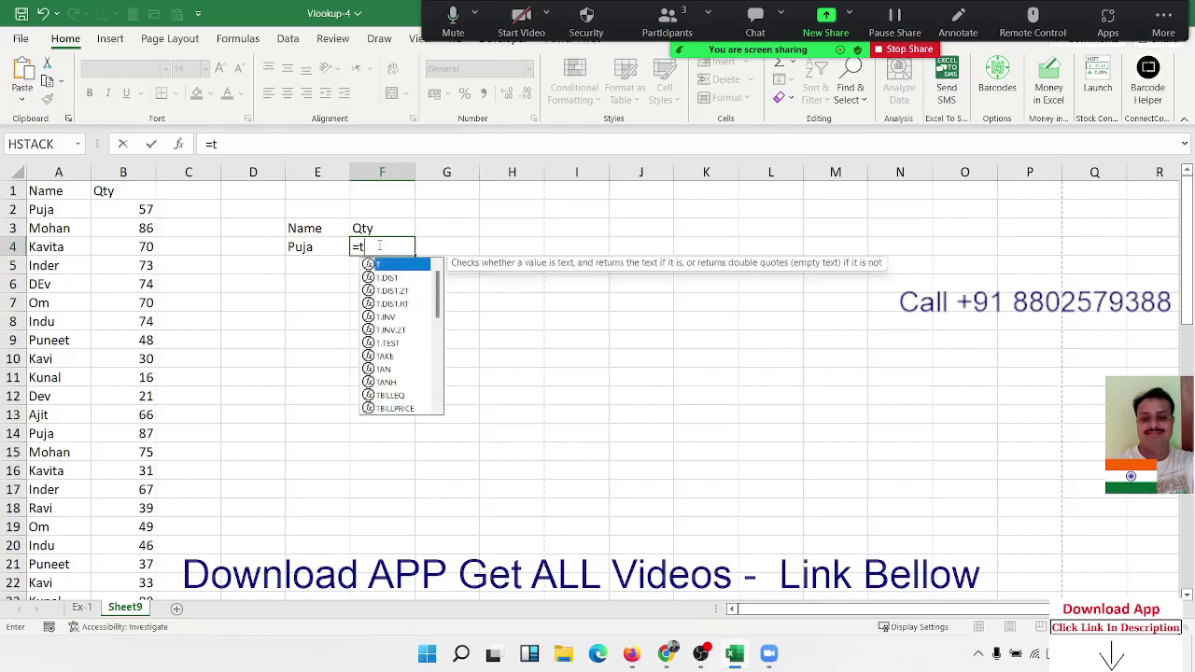
text(e)
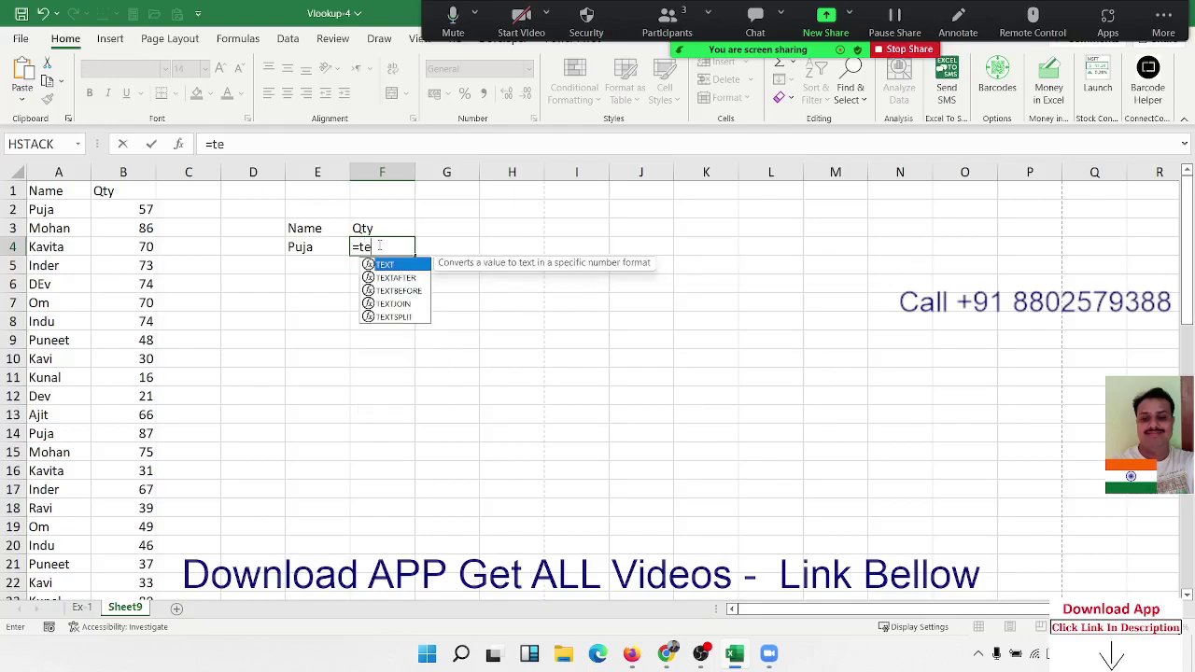
key(Down)
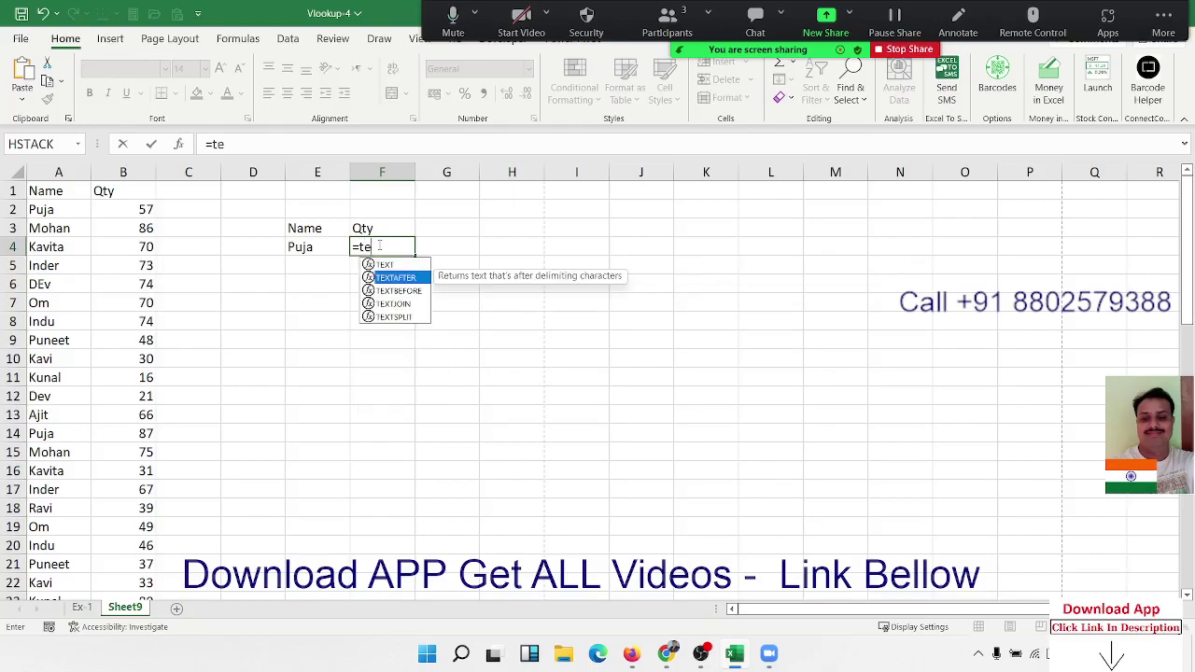
key(Down)
key(Down)
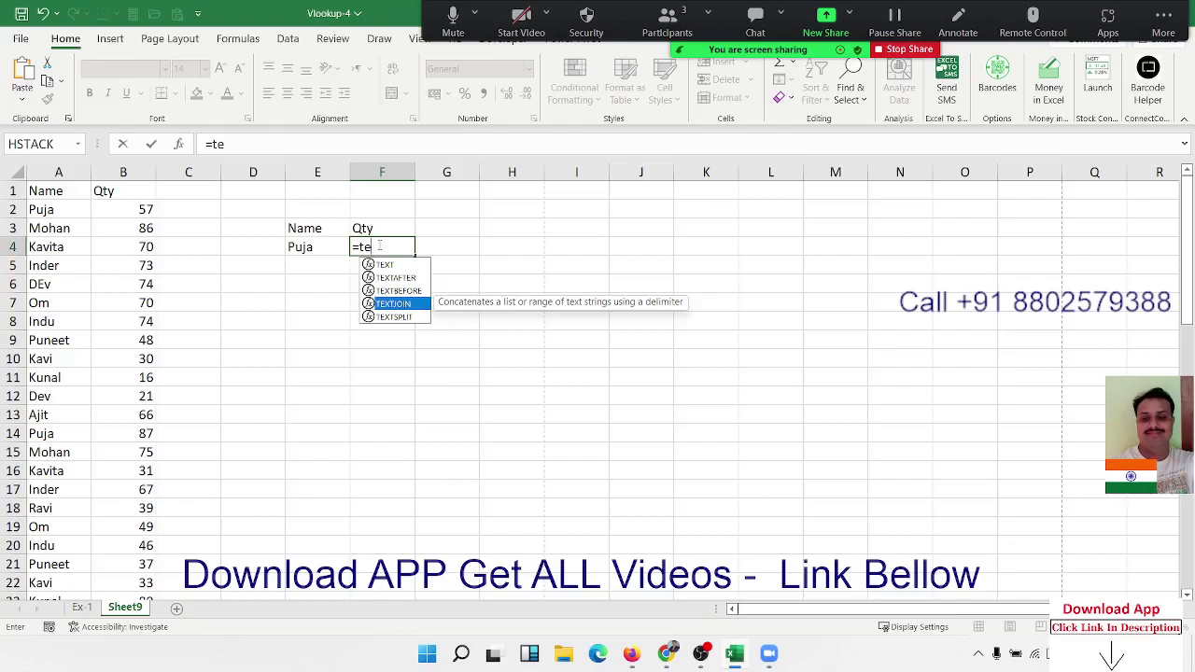
key(Tab)
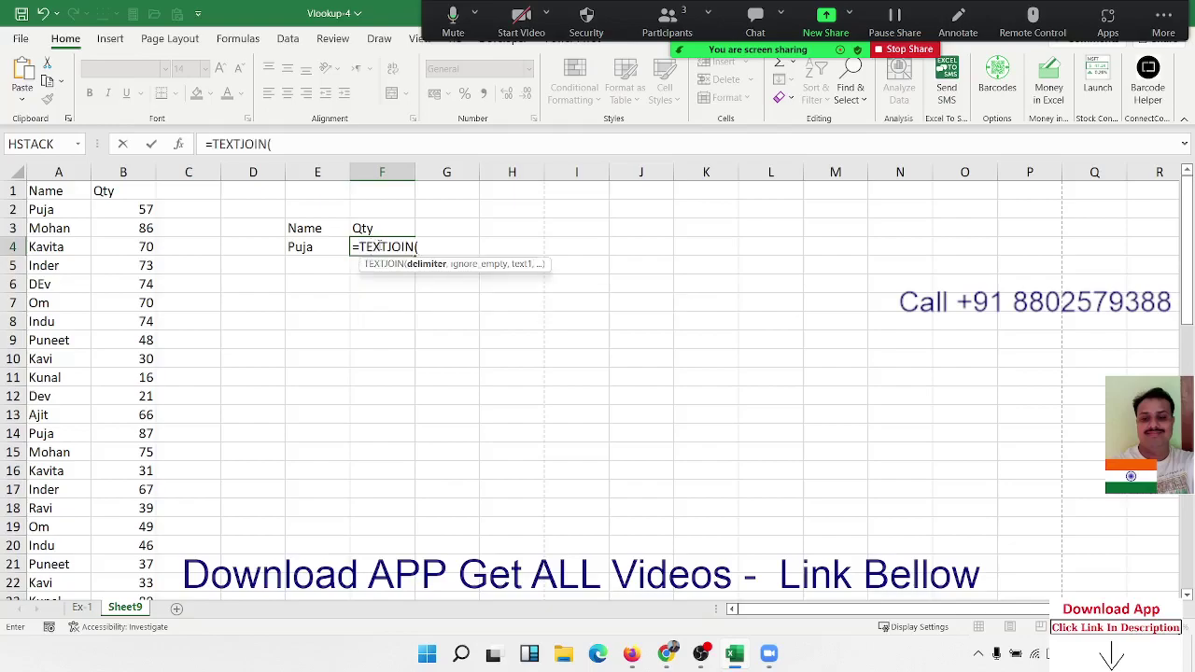
text(",")
text(,)
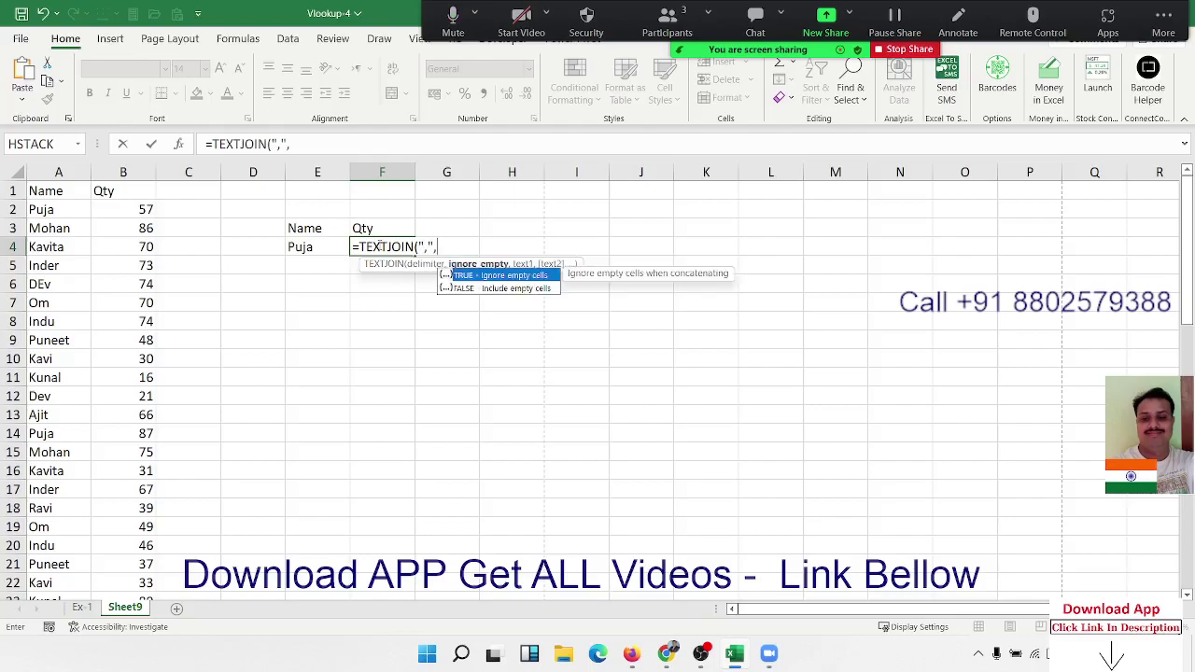
key(Tab)
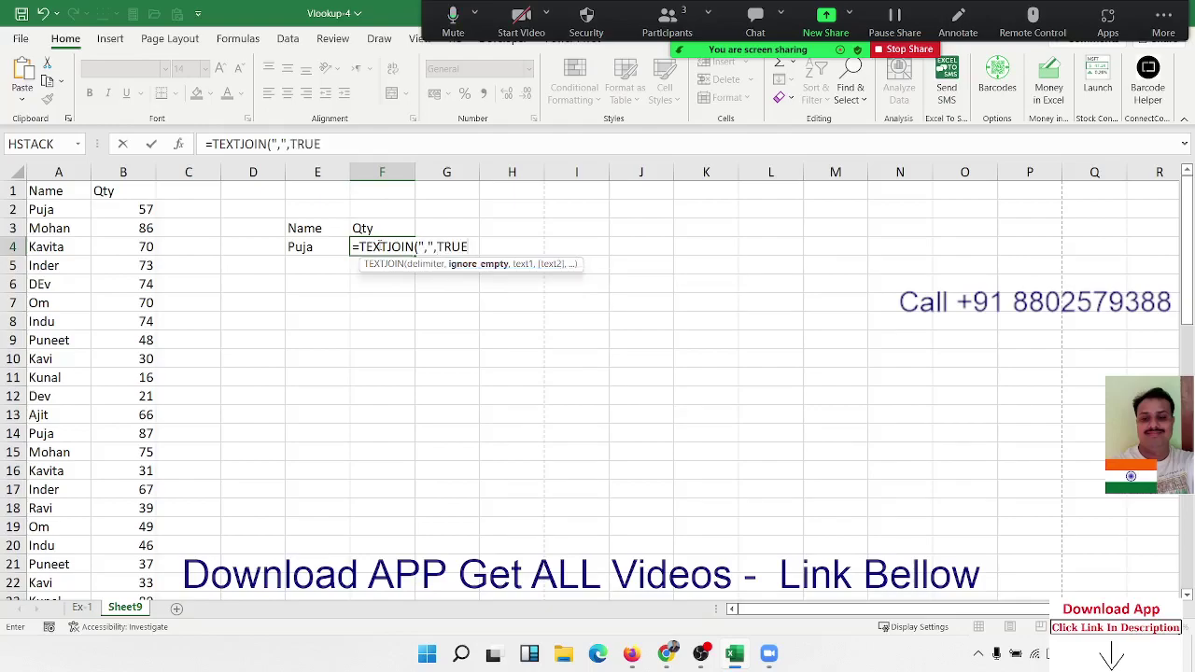
text(,)
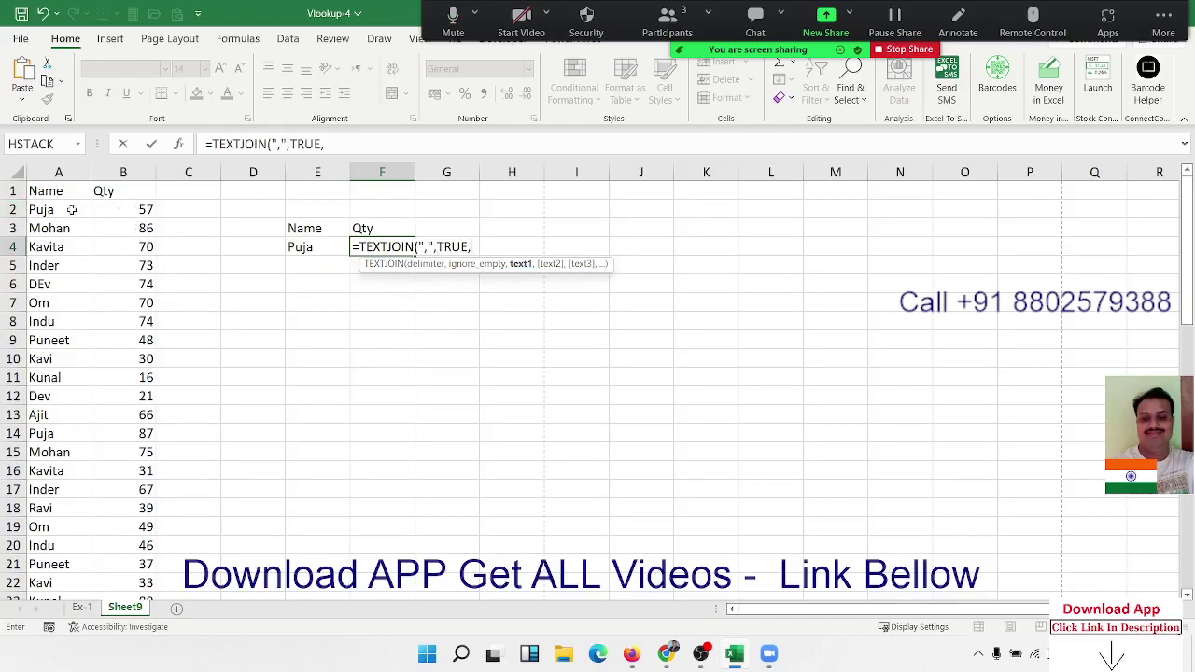
mouse_move(58, 209)
mouse_down()
mouse_move(42, 375)
mouse_move(58, 378)
mouse_up()
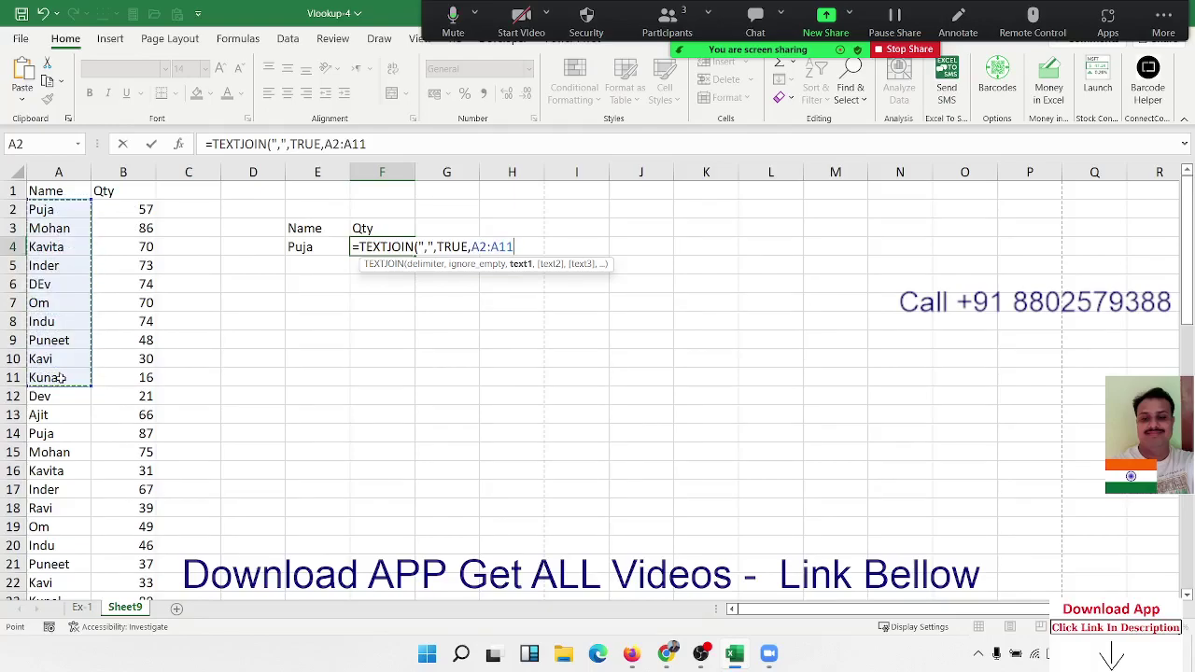
key(Return)
key(Return)
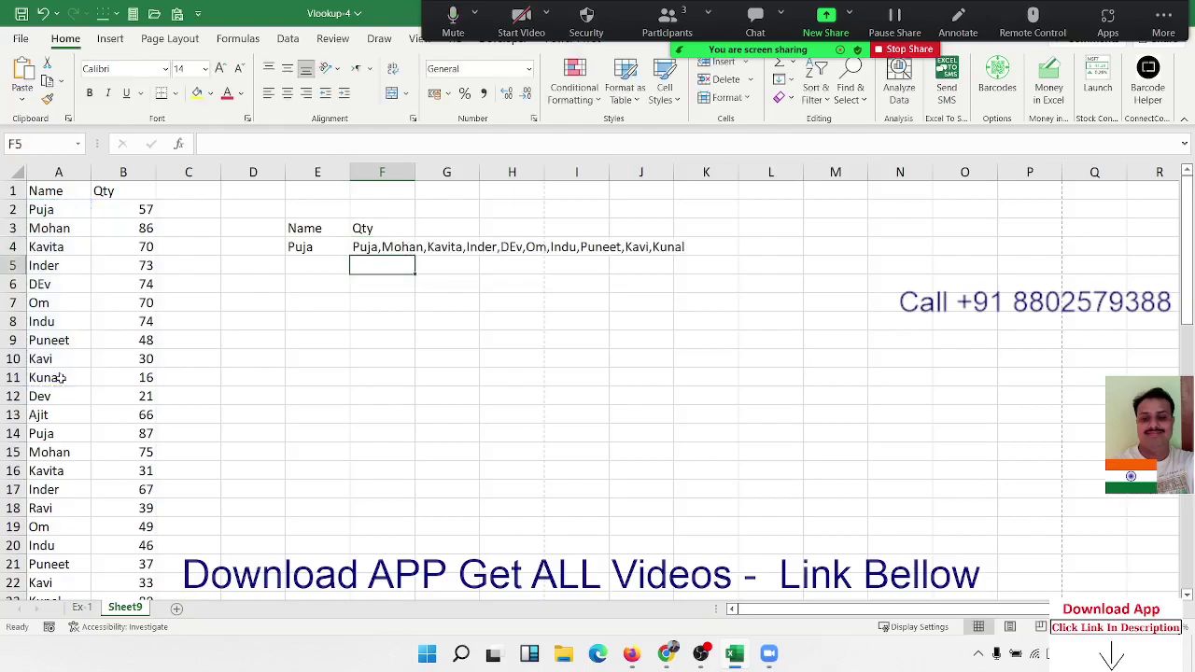
key(Up)
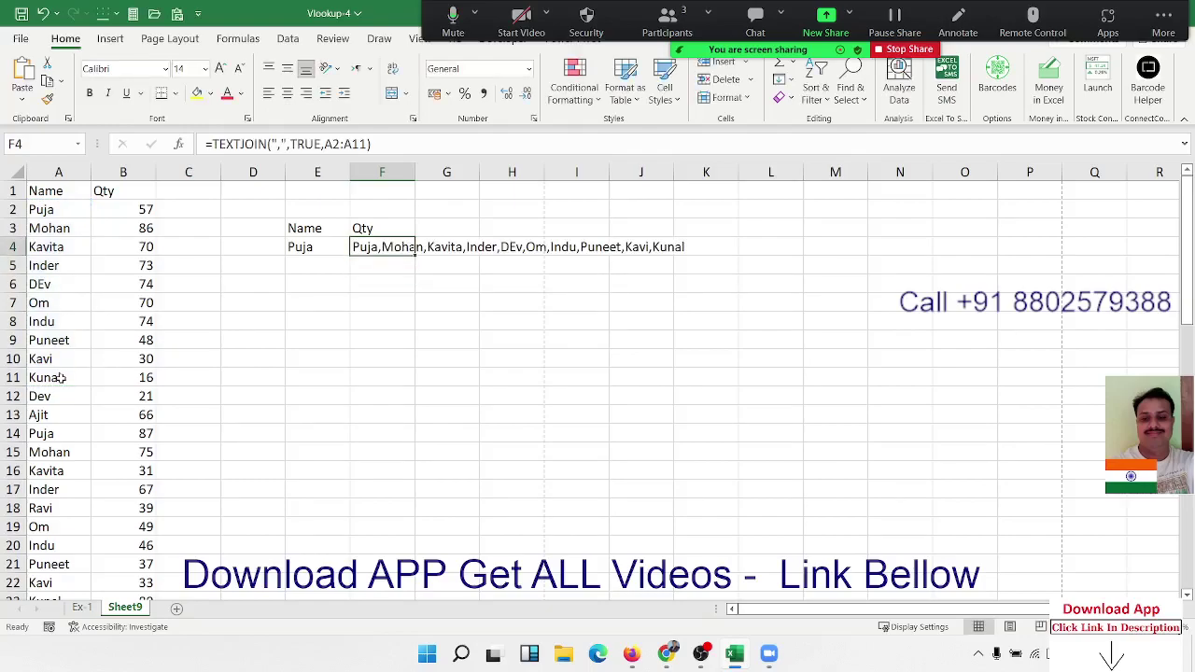
Clear F4, then start a VLOOKUP entry and abandon it.
key(Delete)
text(=)
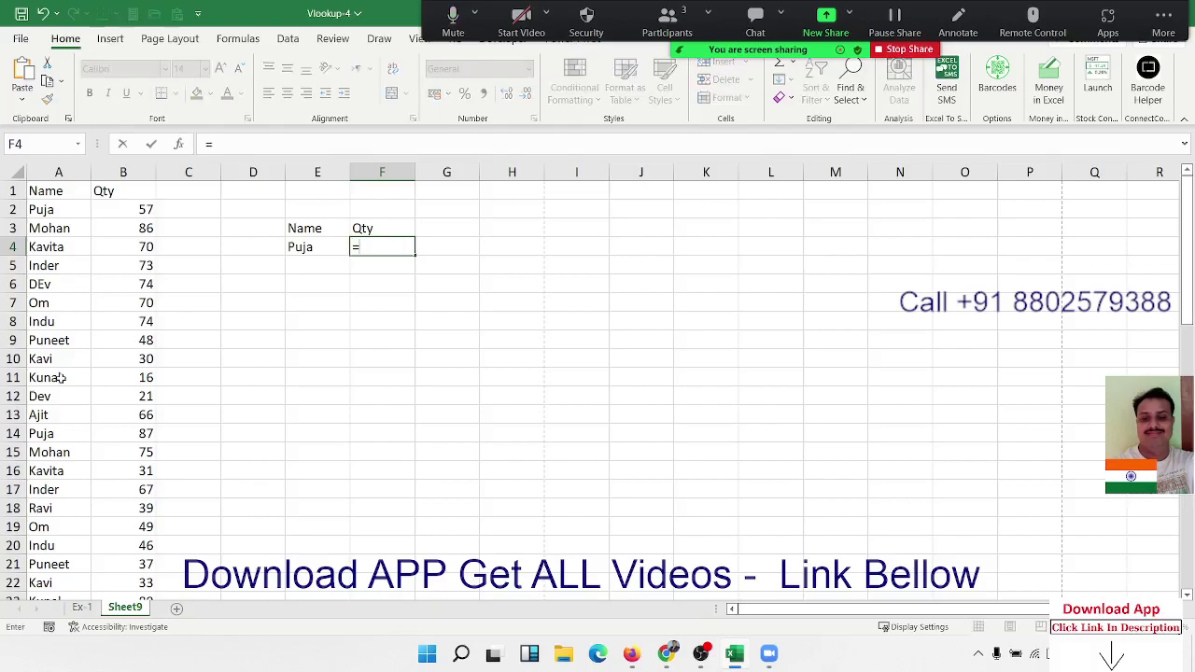
text(vl)
key(Tab)
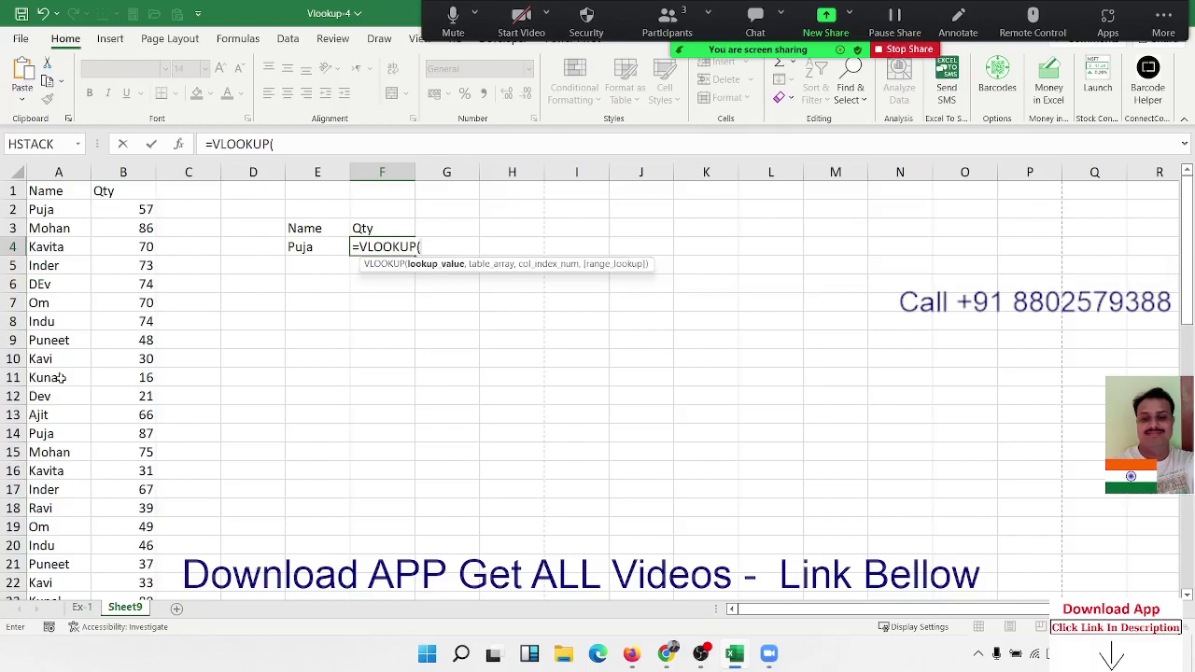
key(Escape)
Begin a TEXTJOIN with a comma delimiter, FALSE for ignore_empty, and a nested IF.
text(=)
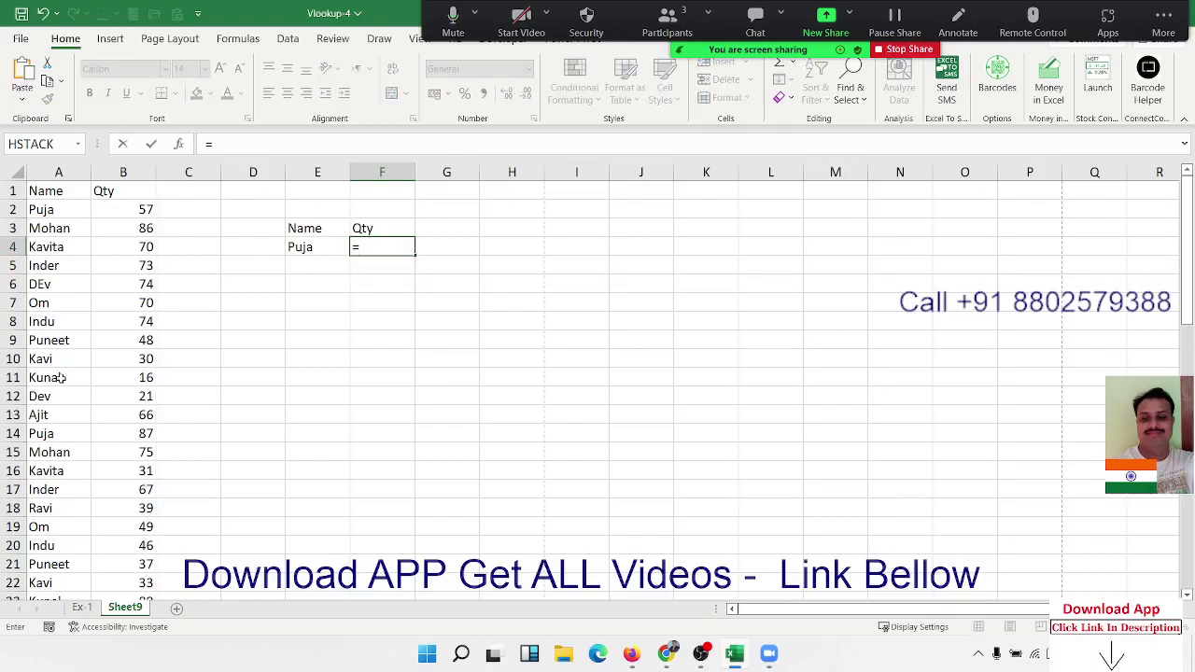
text(te)
key(Down)
key(Down)
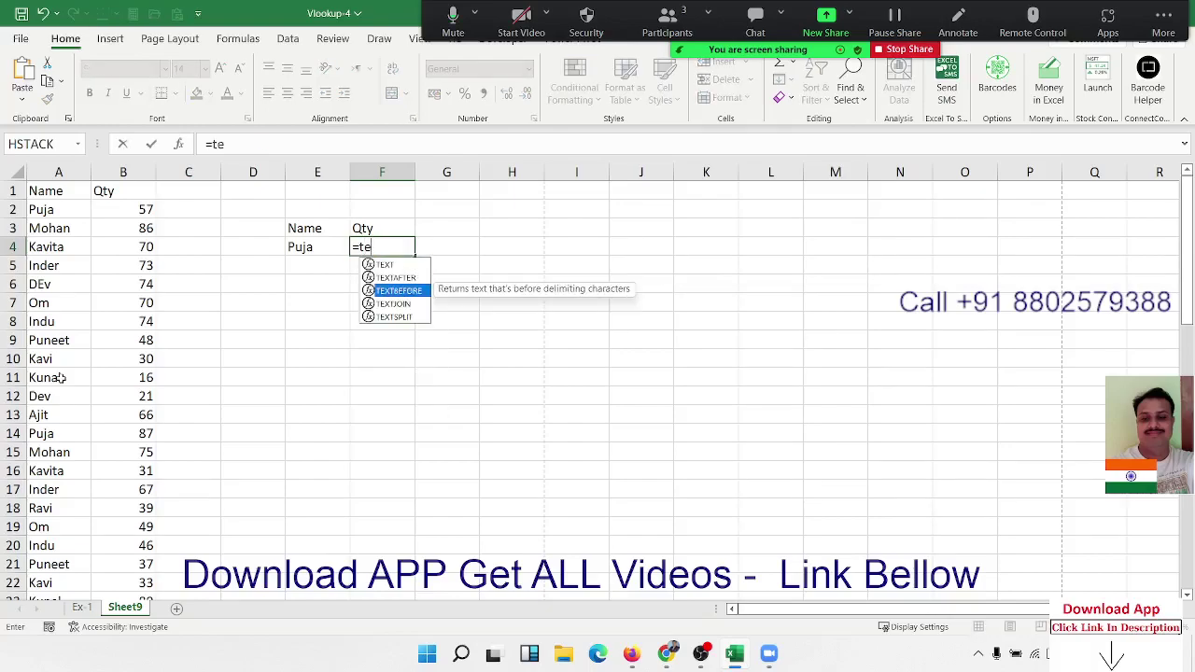
key(Down)
key(Tab)
text(",)
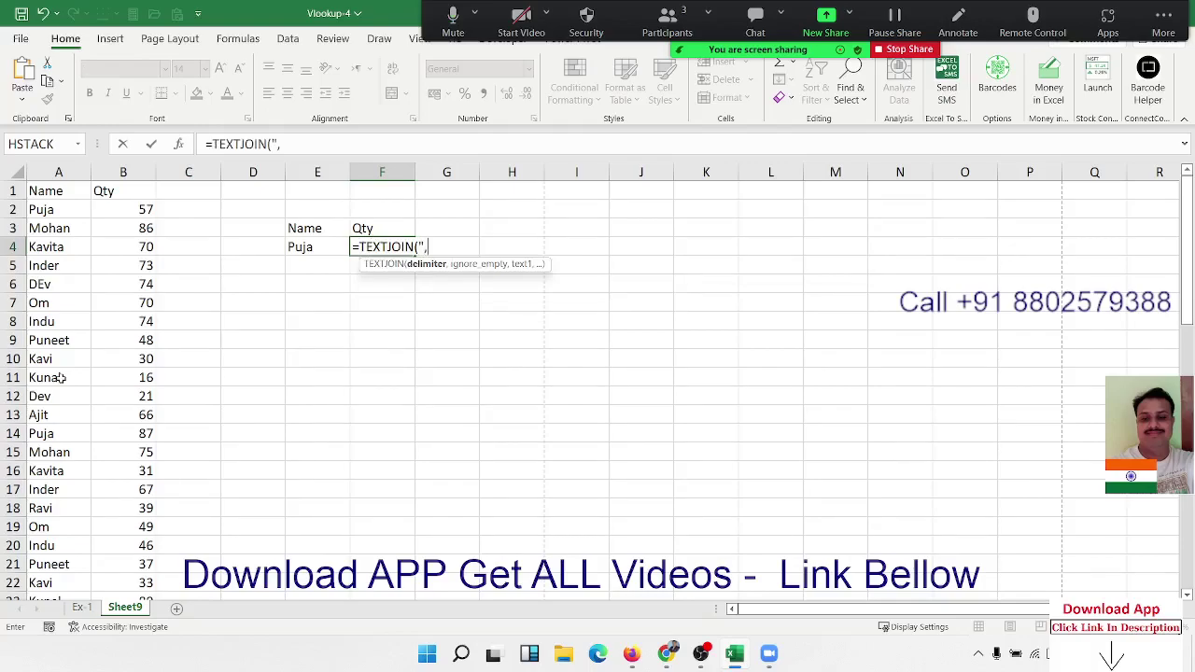
text(",)
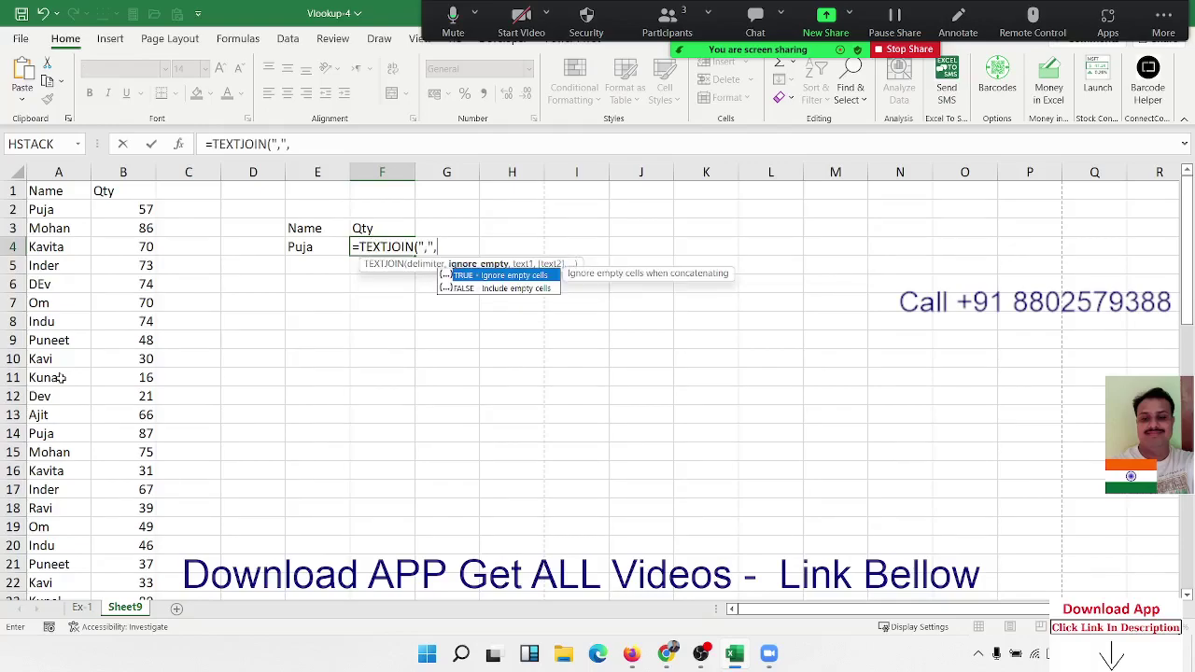
key(Down)
key(Tab)
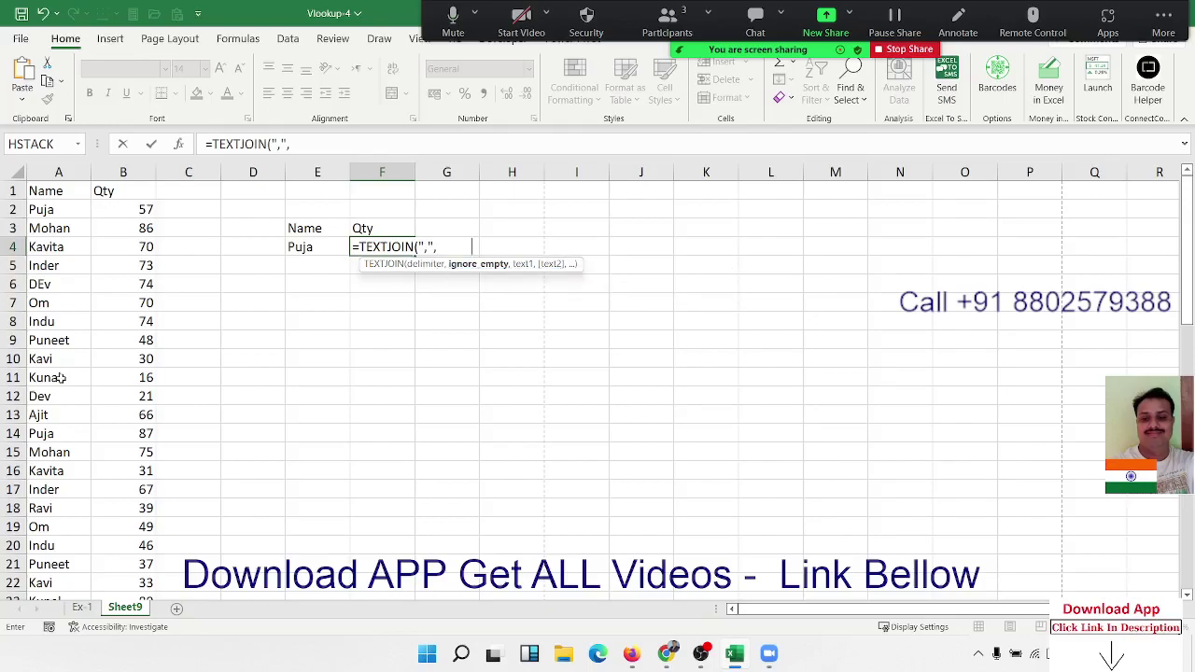
text(FALSE,)
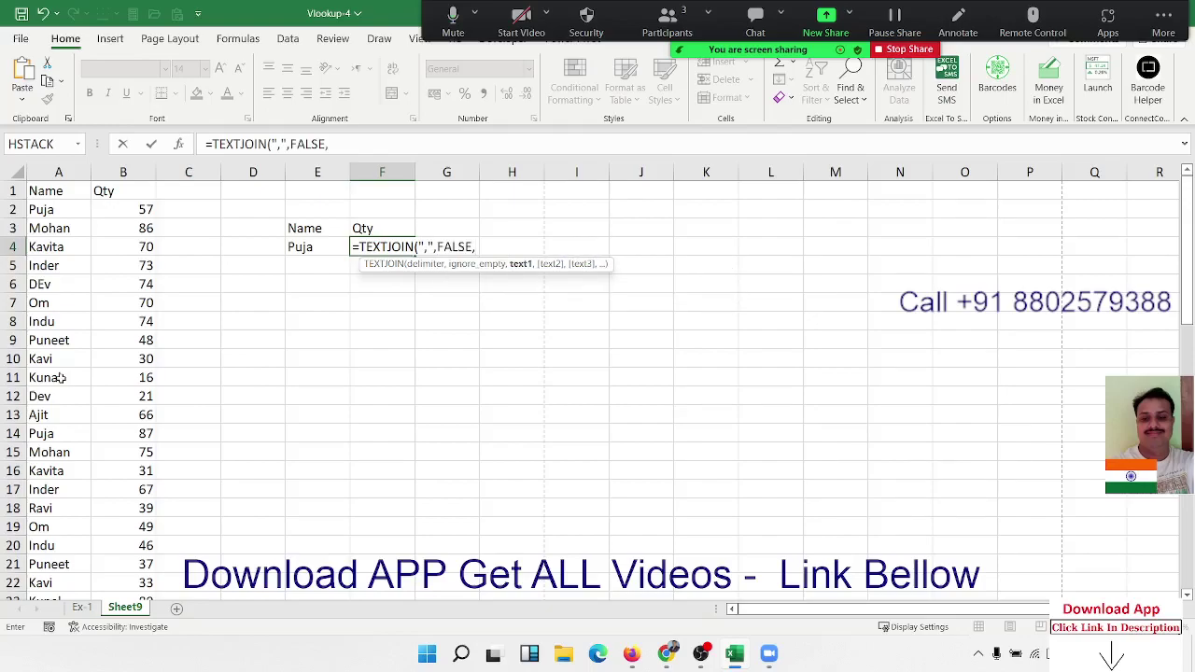
text(I)
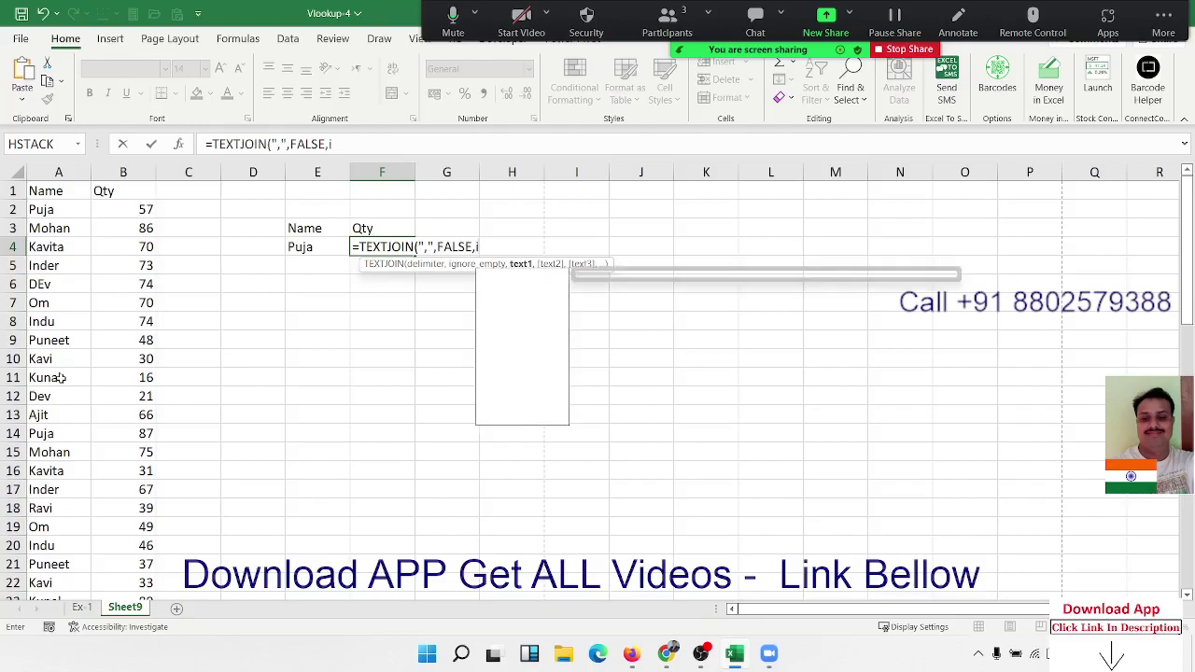
text(F()
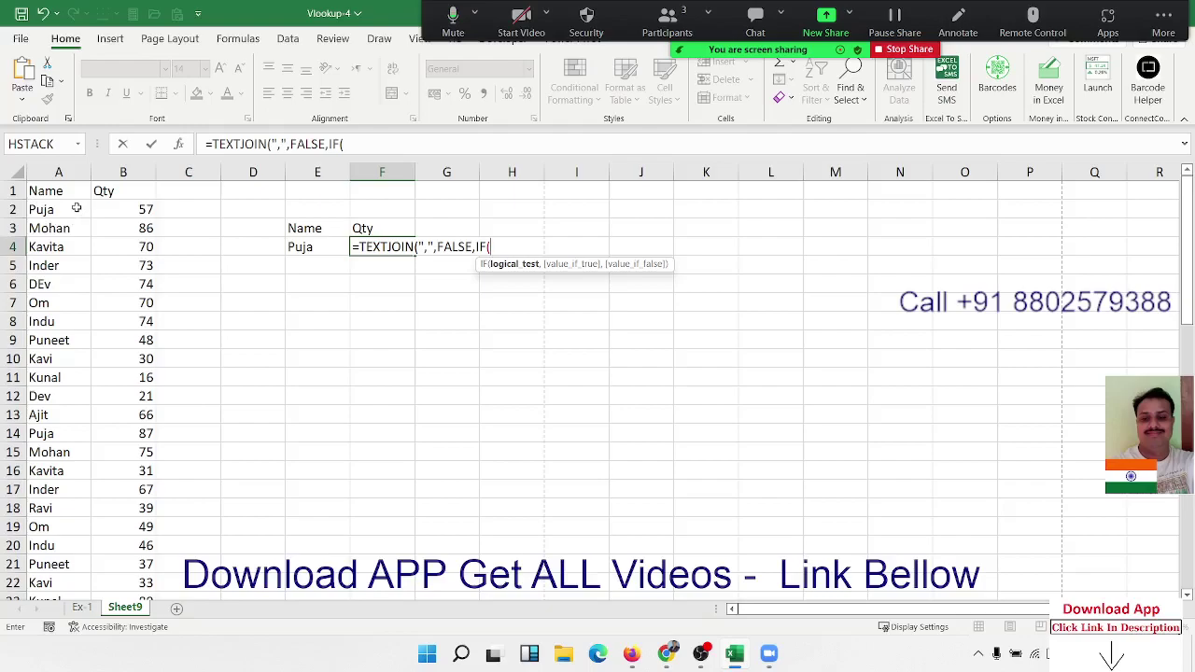
Make the IF condition compare names A2:A62 against Puja in E4.
click(76, 209)
key(ctrl+shift+Down)
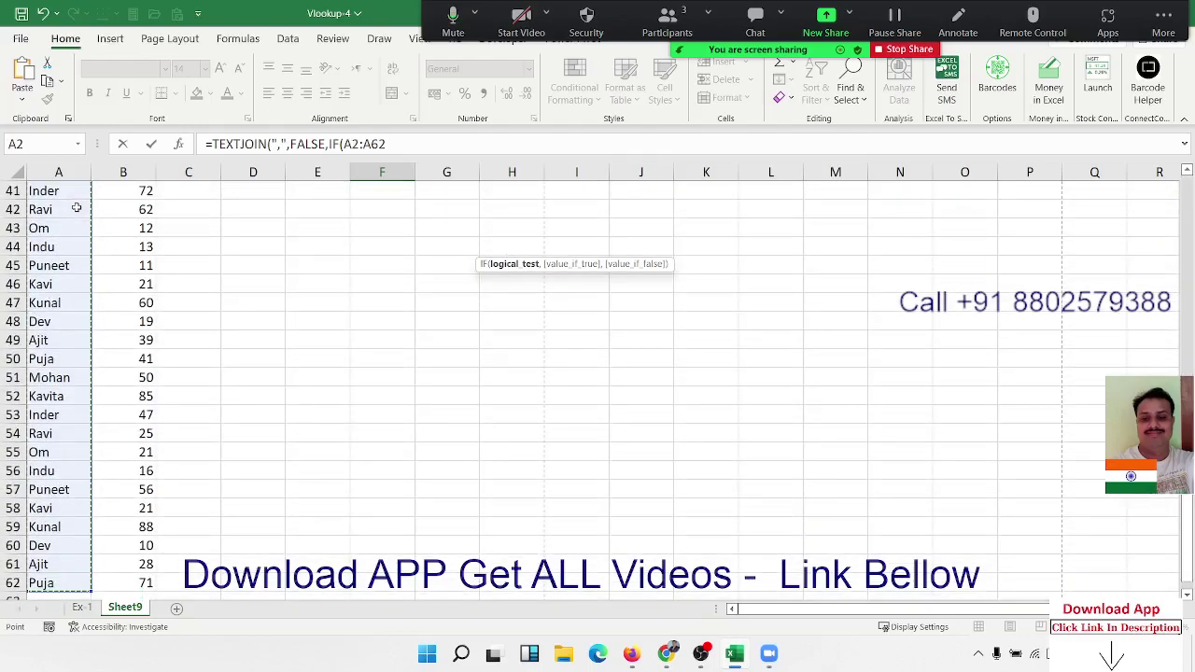
text(=)
key(Up)
key(Left)
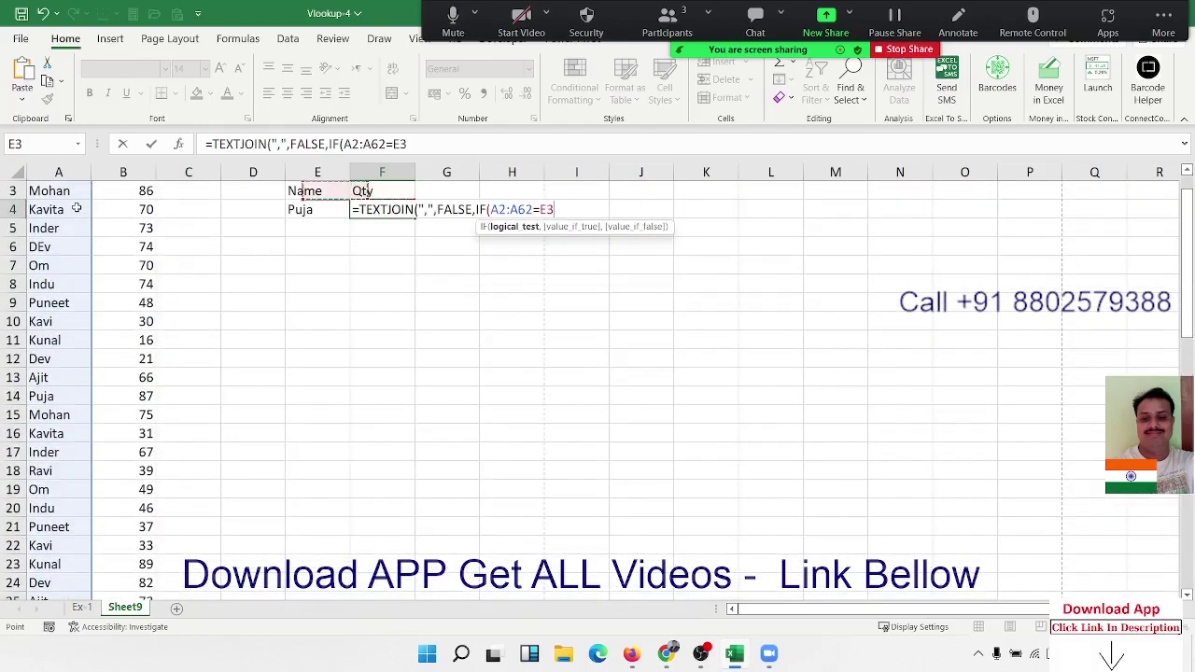
key(Down)
Return quantities B2:B62 or "" from the IF and enter the finished formula.
text(,)
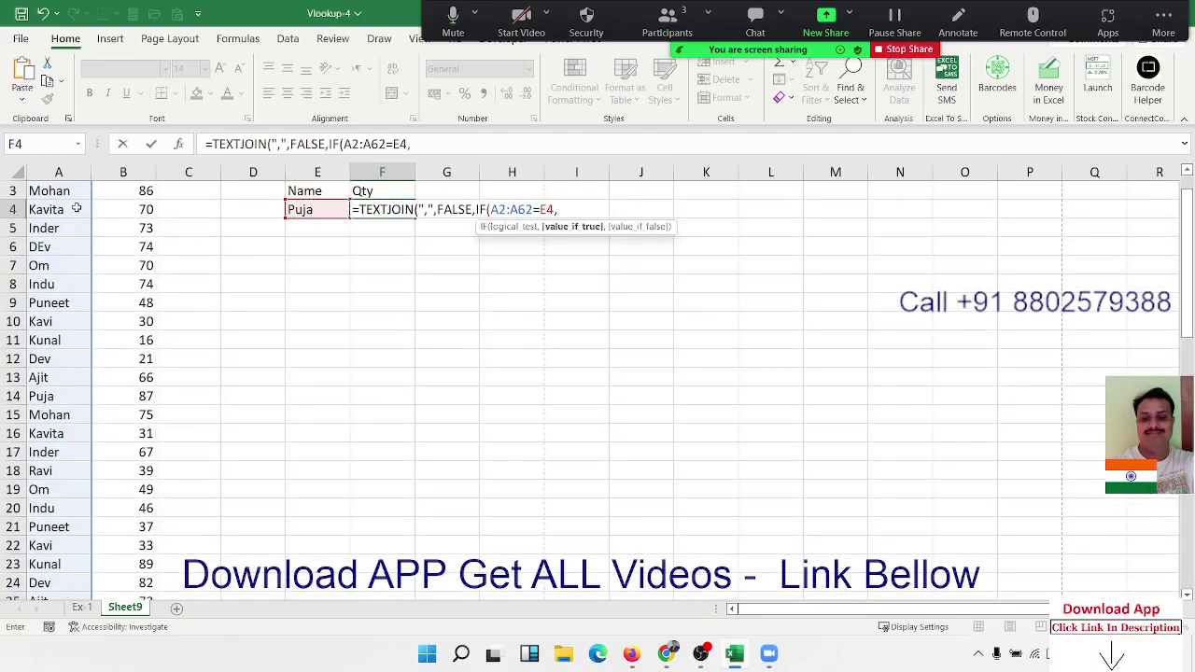
key(Left)
key(Left)
key(Left)
key(Up)
key(Up)
key(Up)
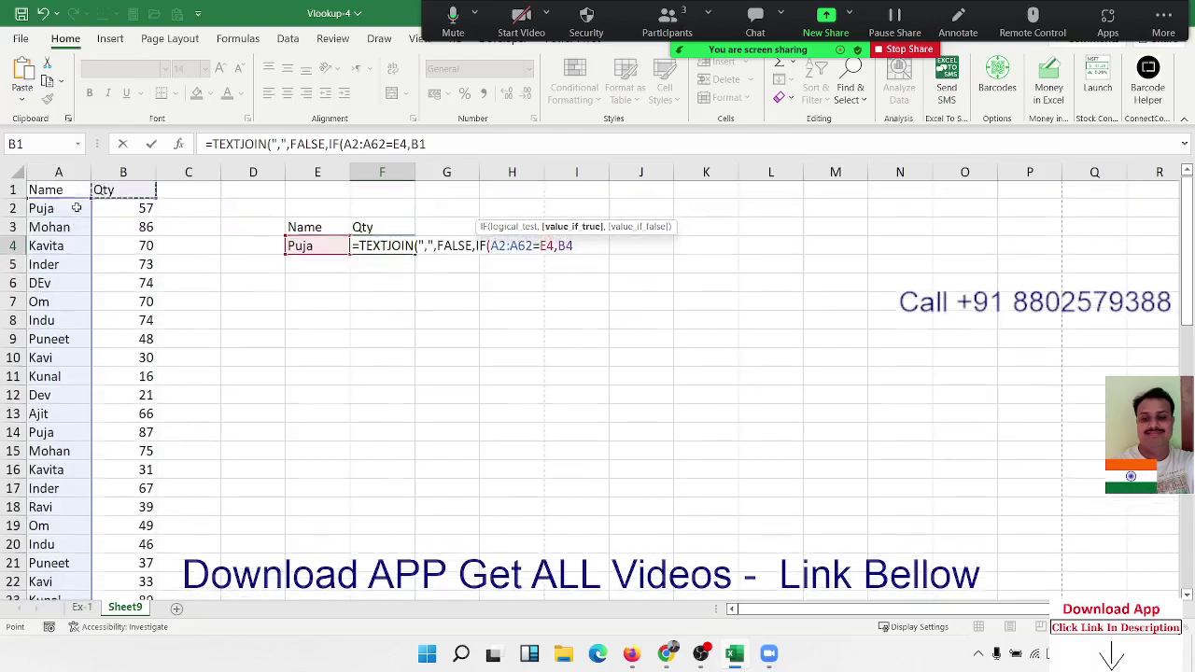
key(Down)
key(ctrl+shift+Down)
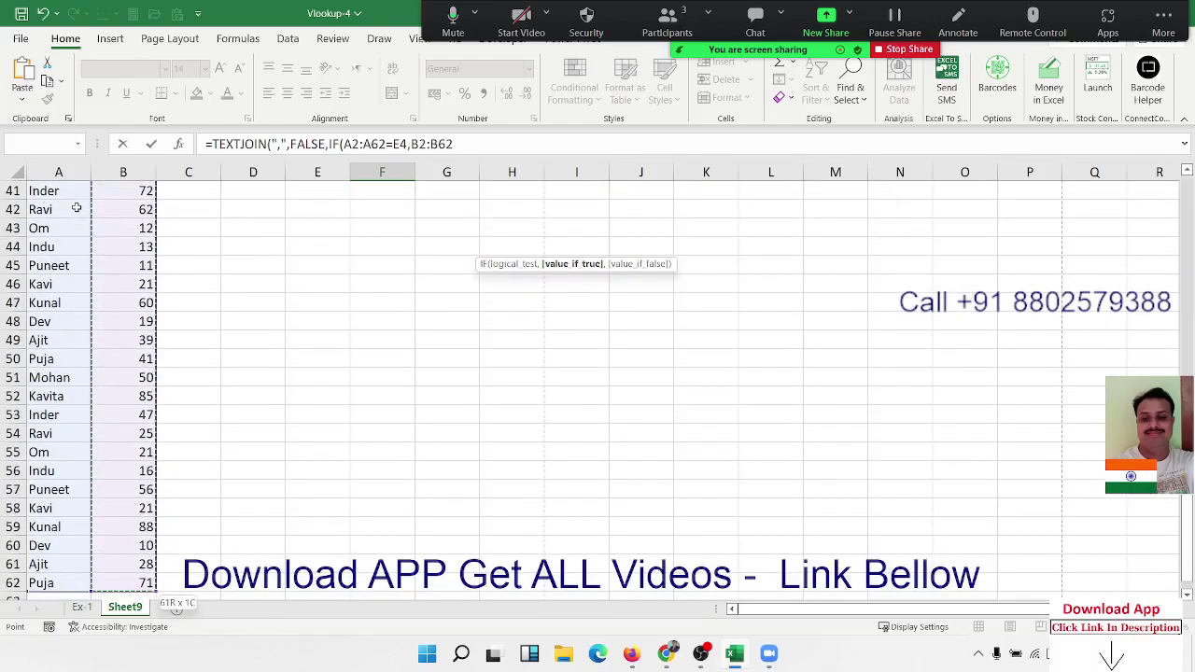
text(,"")
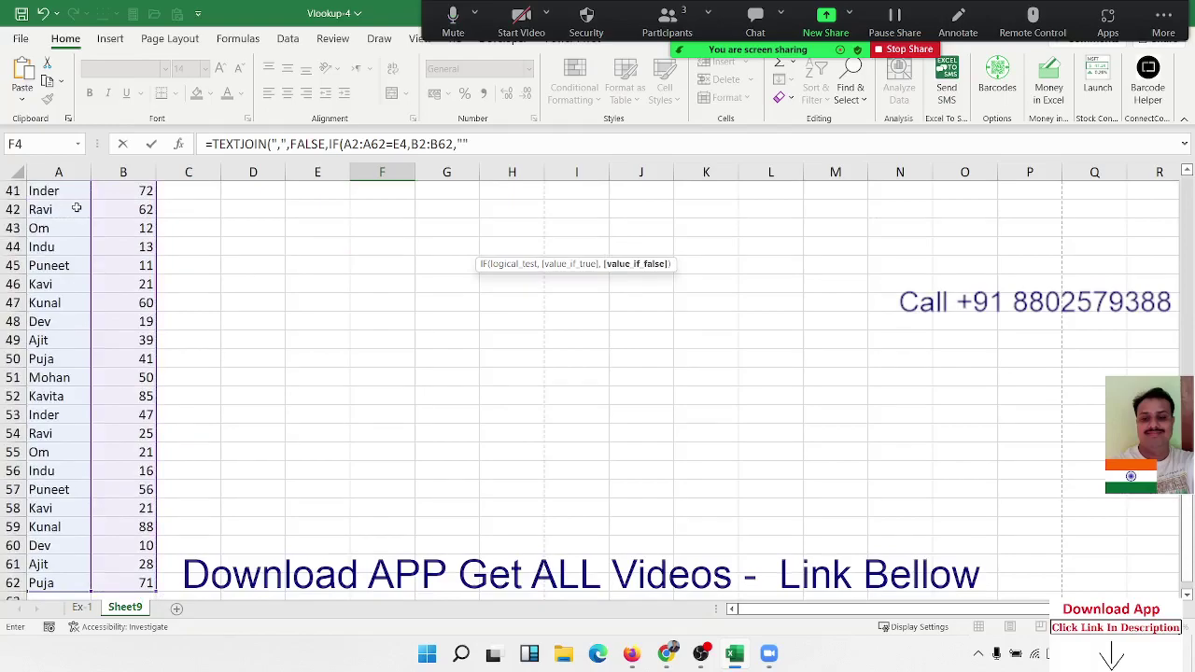
text())
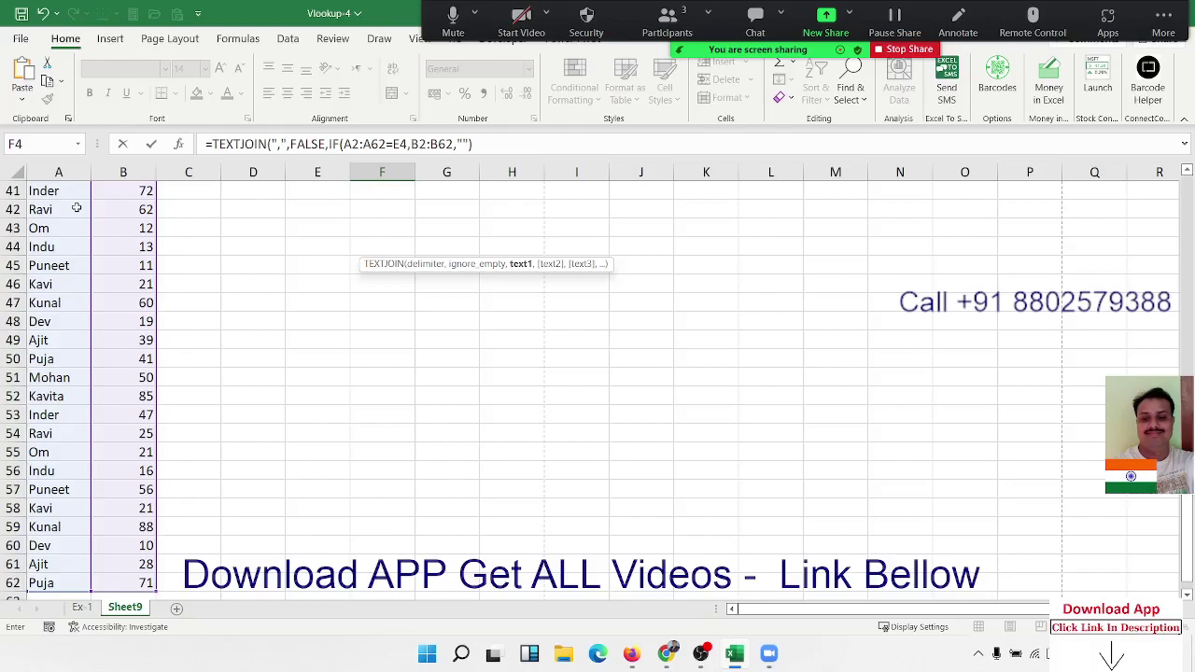
key(Return)
key(Return)
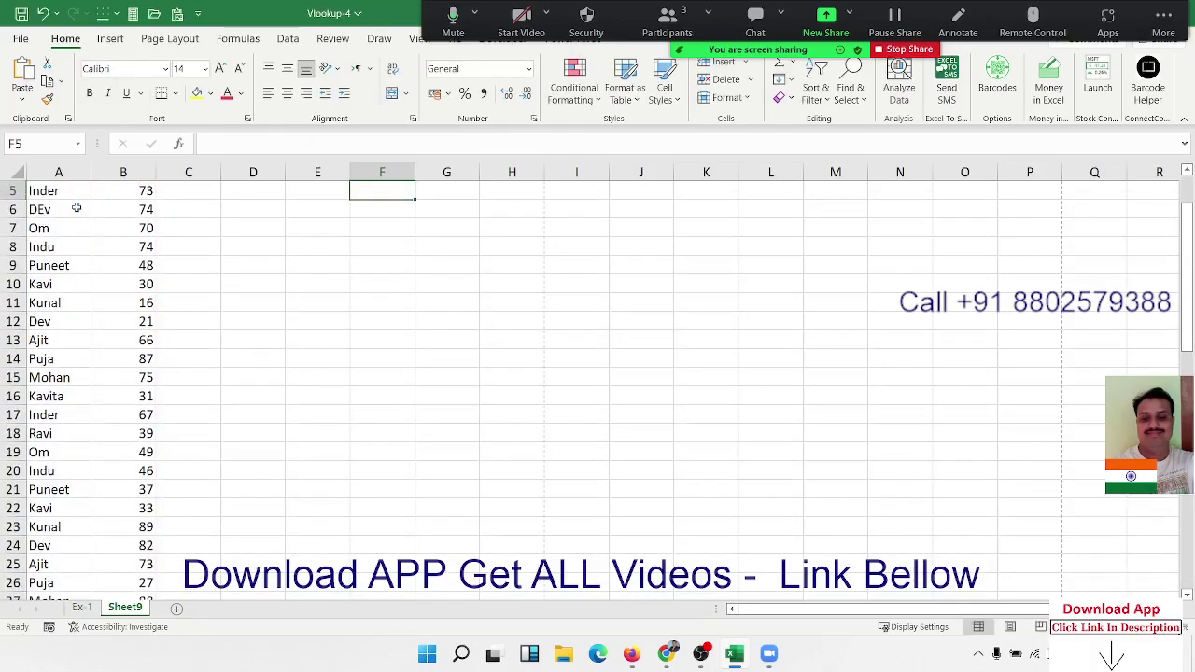
Change FALSE to TRUE in F4's TEXTJOIN so it reads 57,87,27,73,41,71.
click(380, 249)
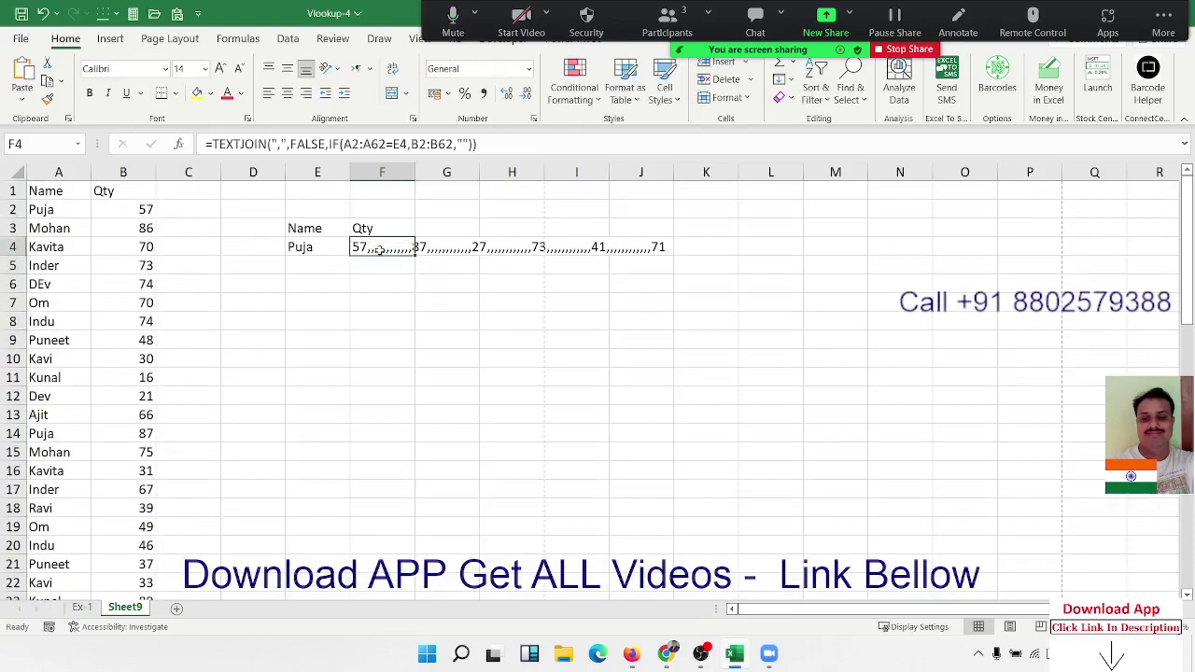
double_click(380, 249)
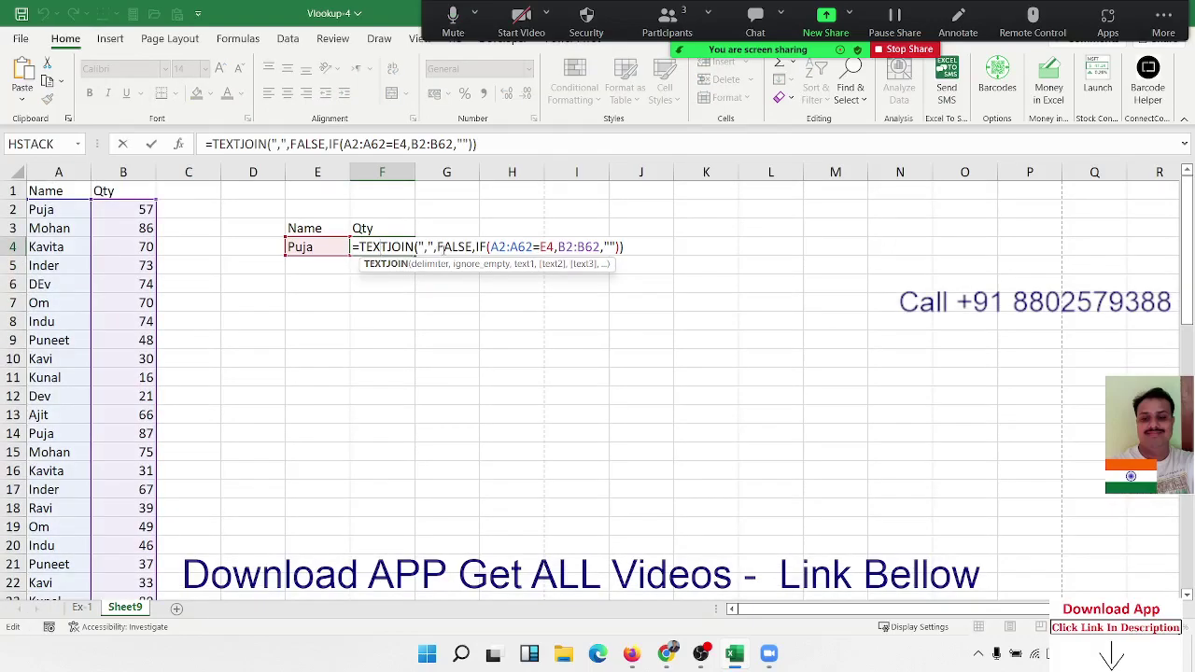
double_click(443, 248)
text(tru)
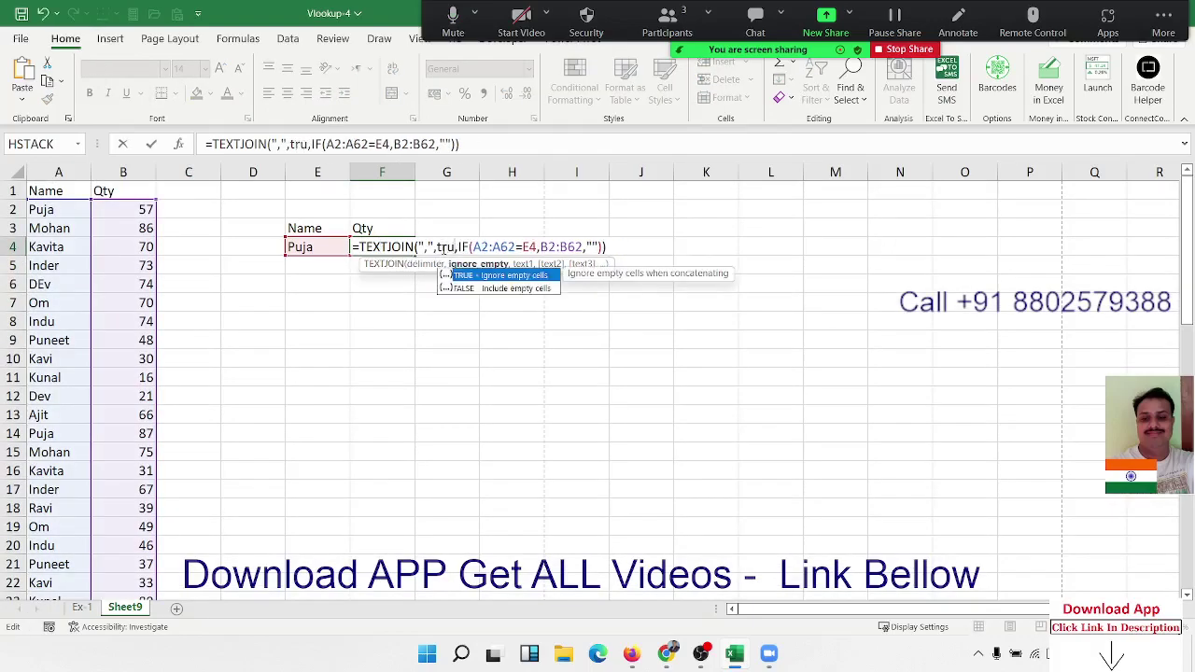
key(Tab)
key(Return)
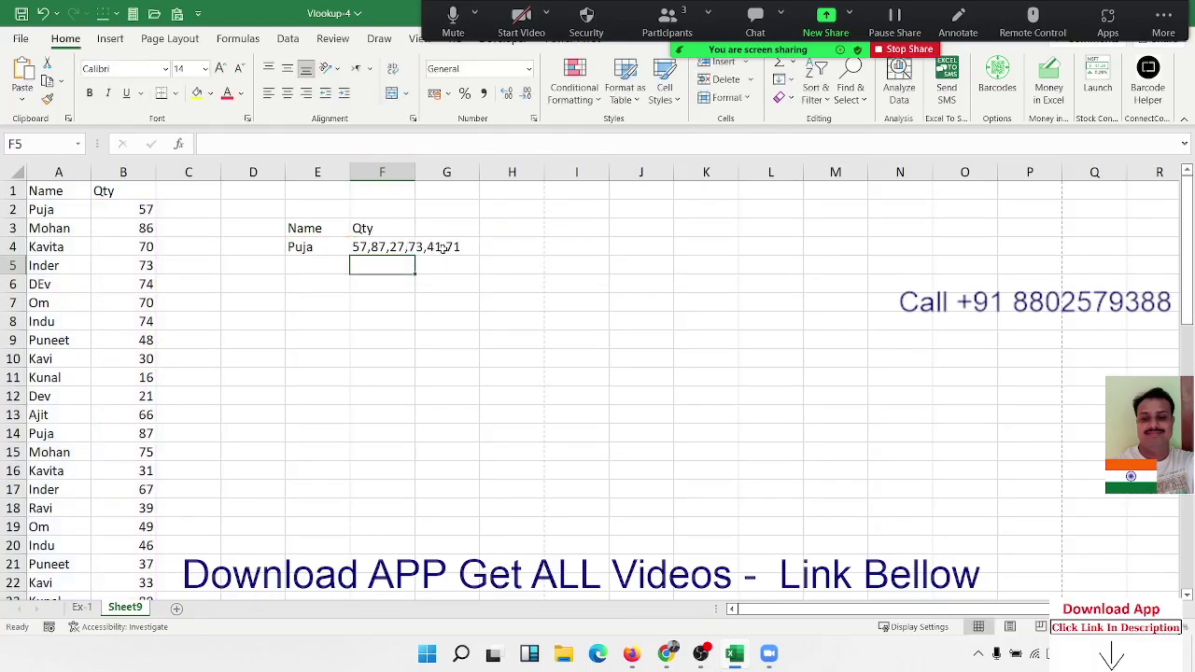
key(Up)
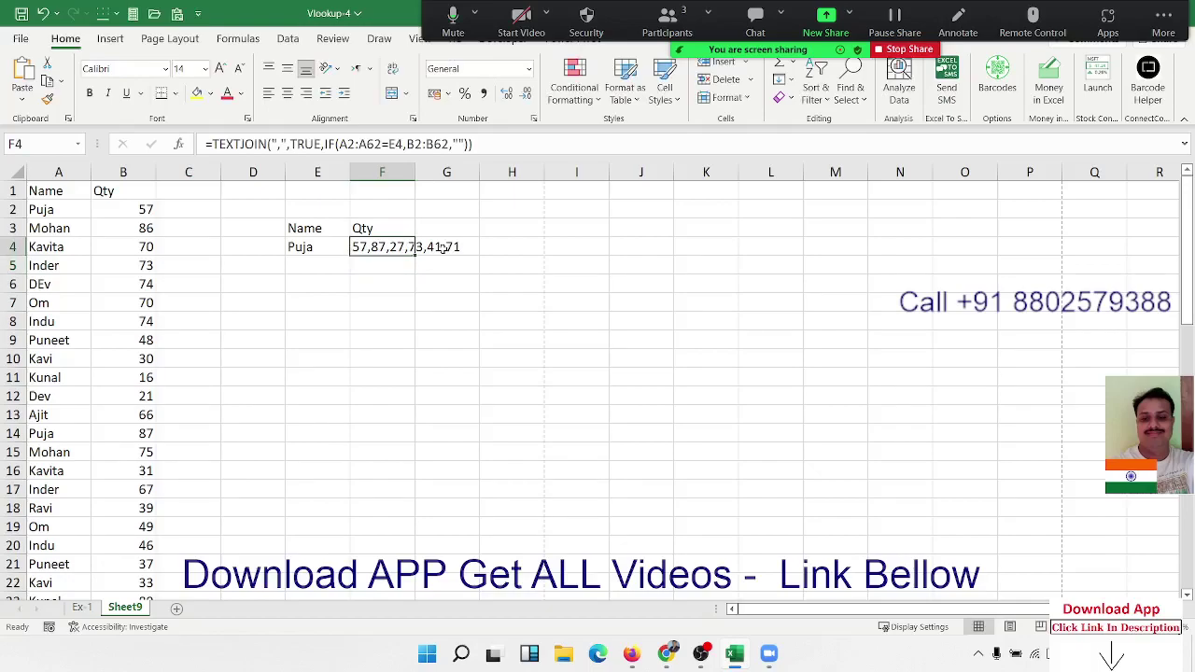
key(Down)
key(Down)
key(Down)
key(Up)
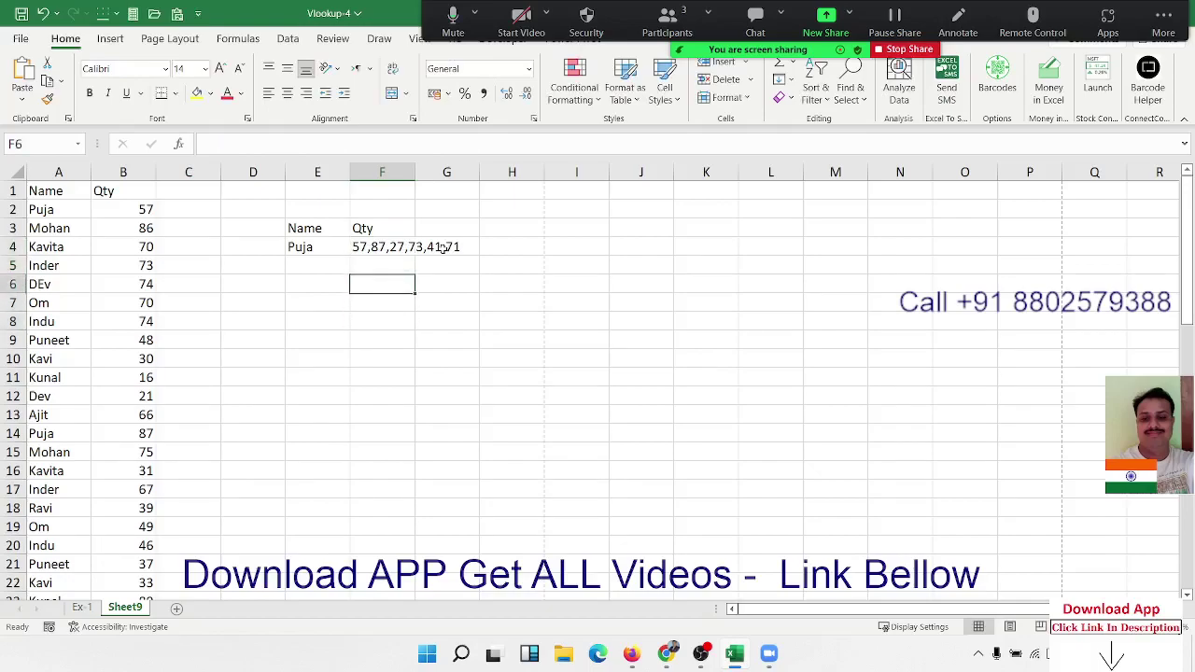
key(Up)
key(Up)
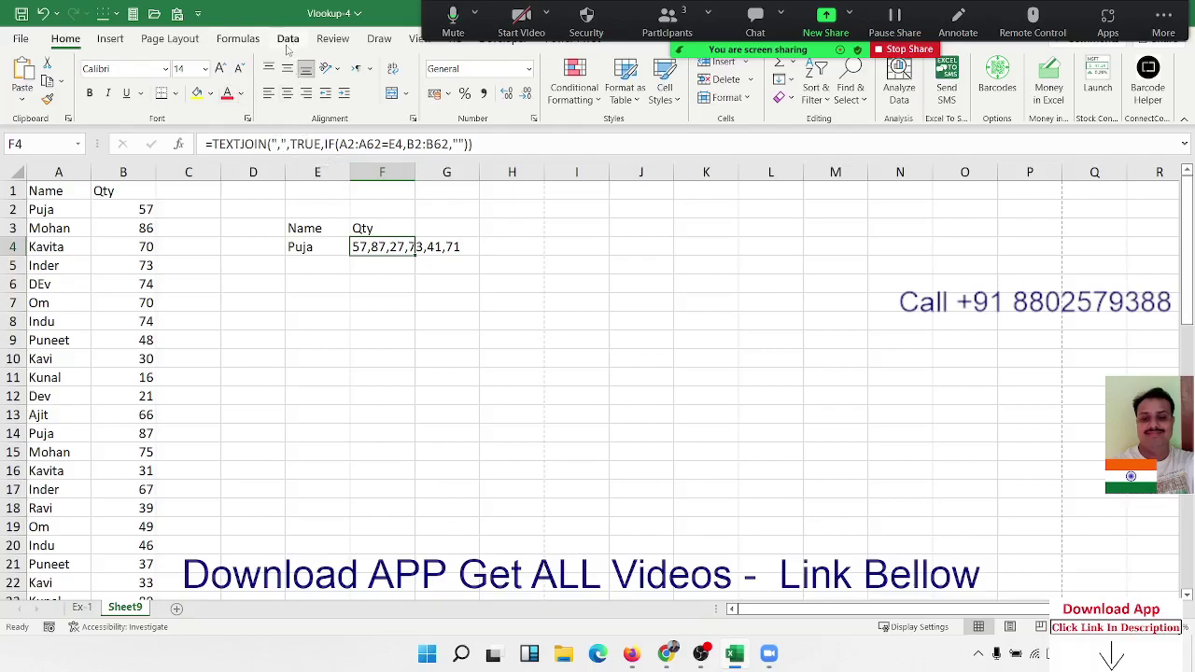
Evaluate F4 stepwise from the A2:A62=E4 comparison to 57,87,27,73,41,71, then close.
click(246, 47)
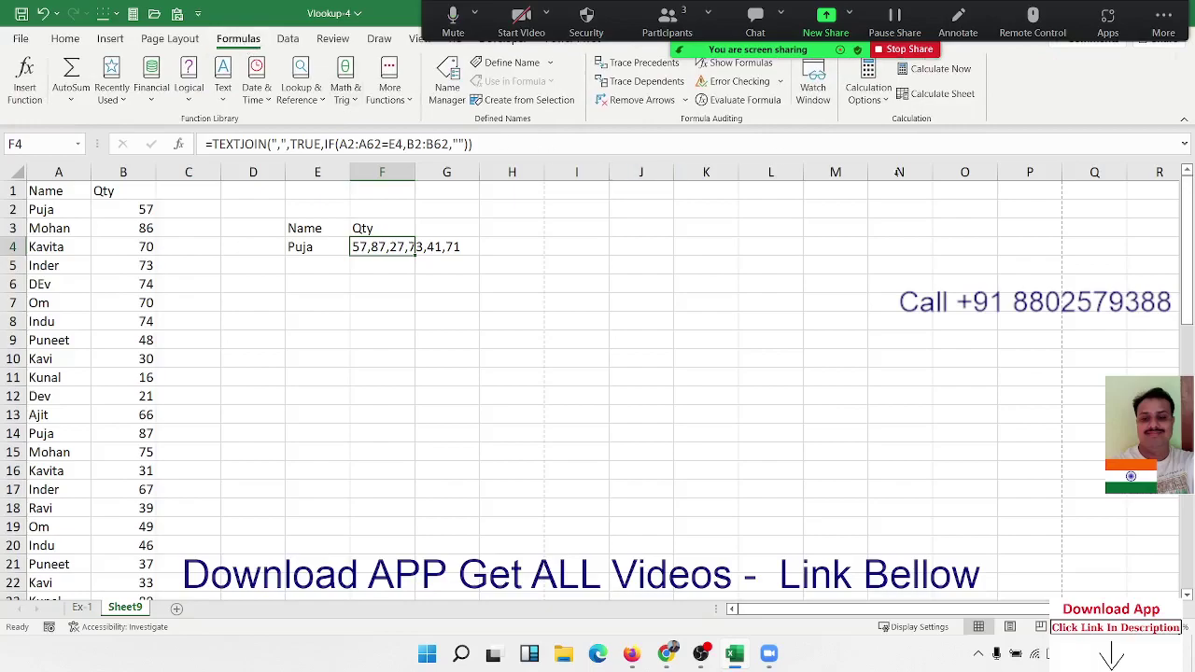
click(746, 97)
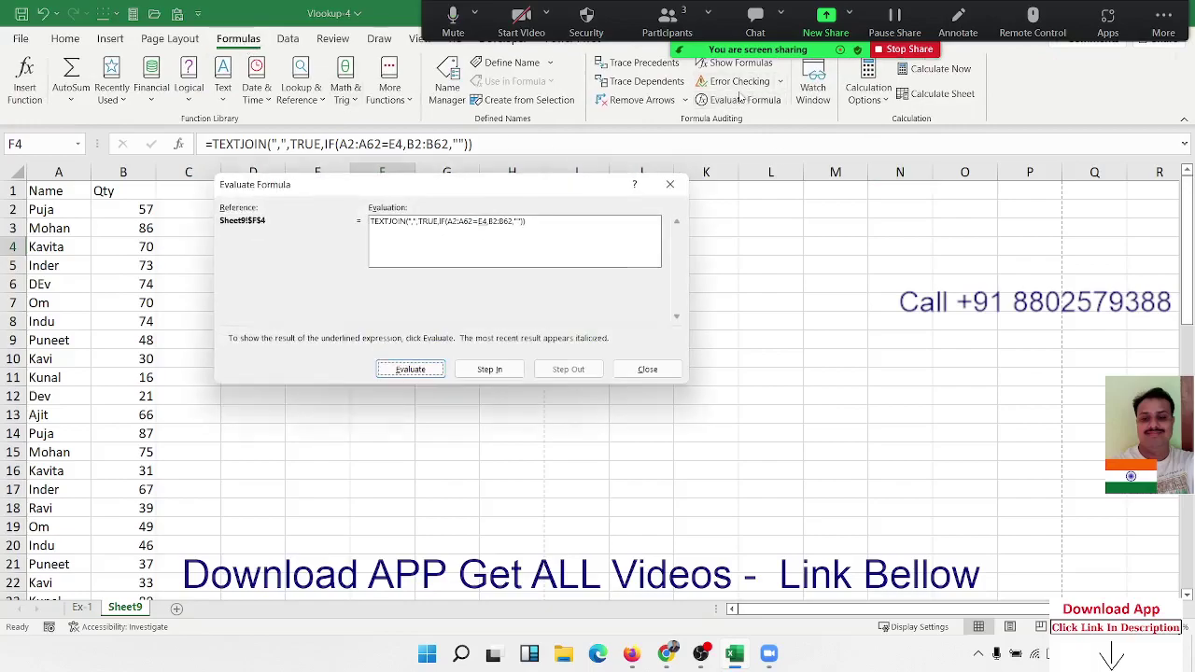
mouse_move(408, 179)
mouse_down()
mouse_move(560, 256)
mouse_move(635, 227)
mouse_move(705, 227)
mouse_up()
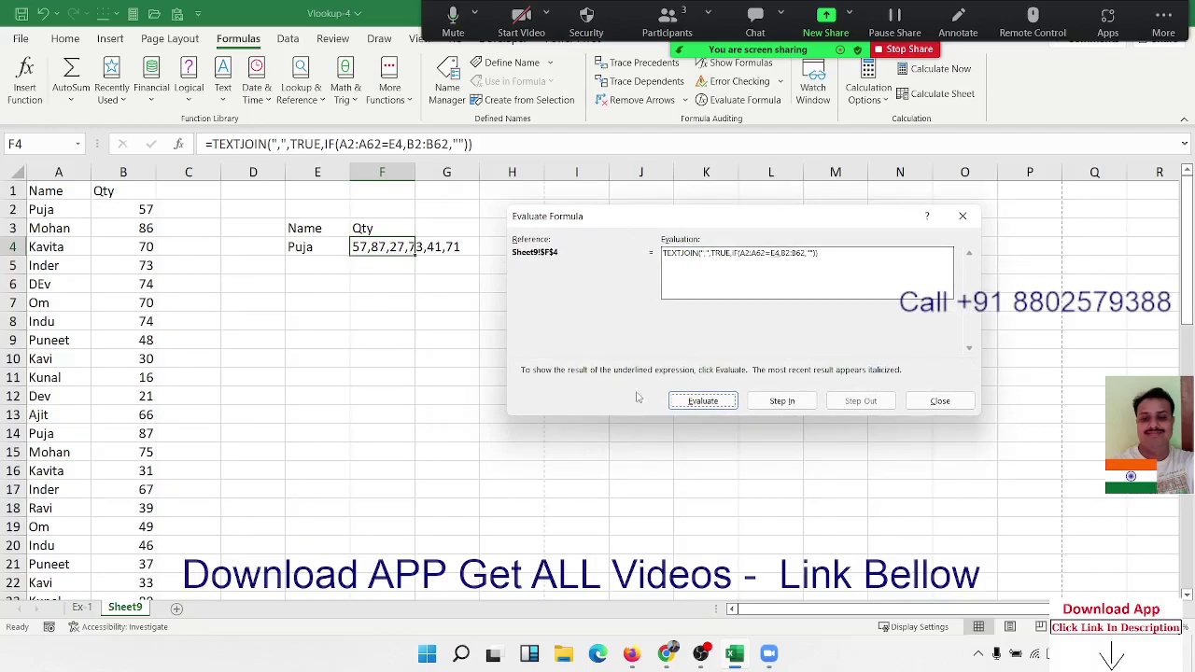
click(696, 403)
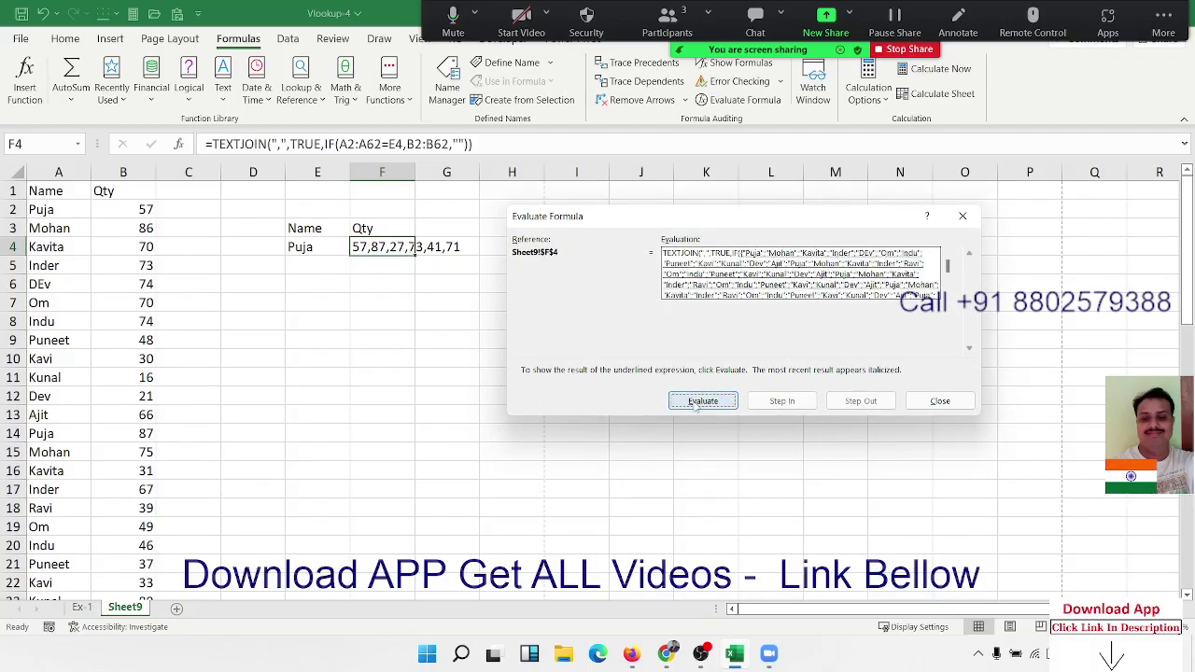
click(697, 406)
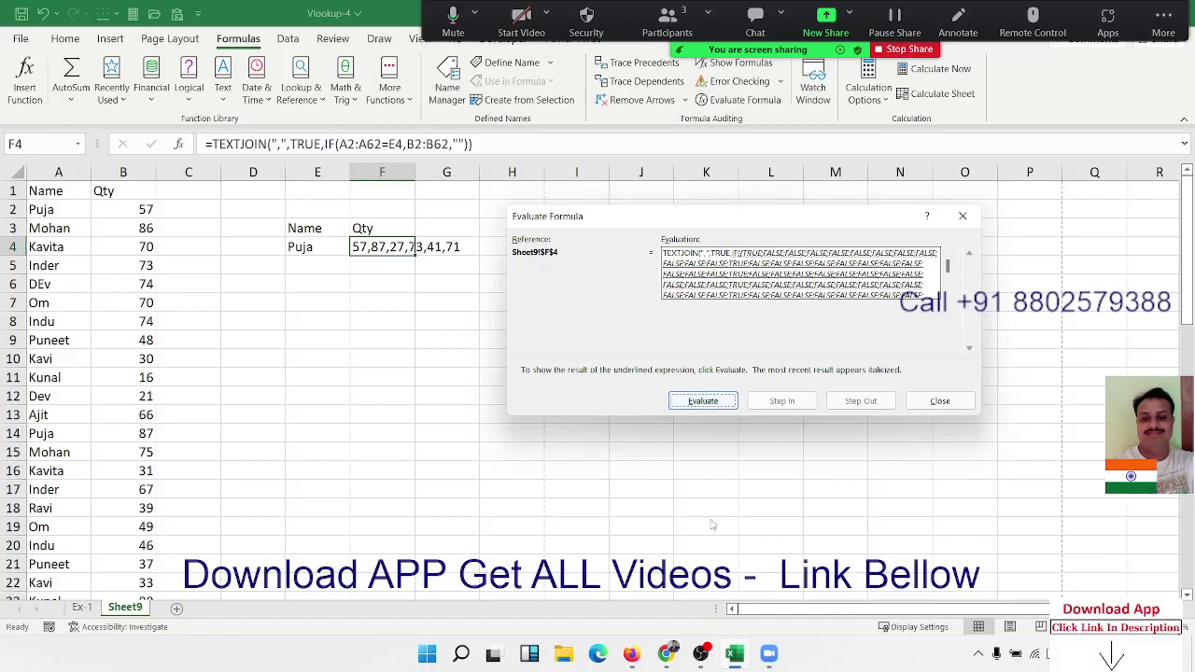
click(714, 404)
click(714, 404)
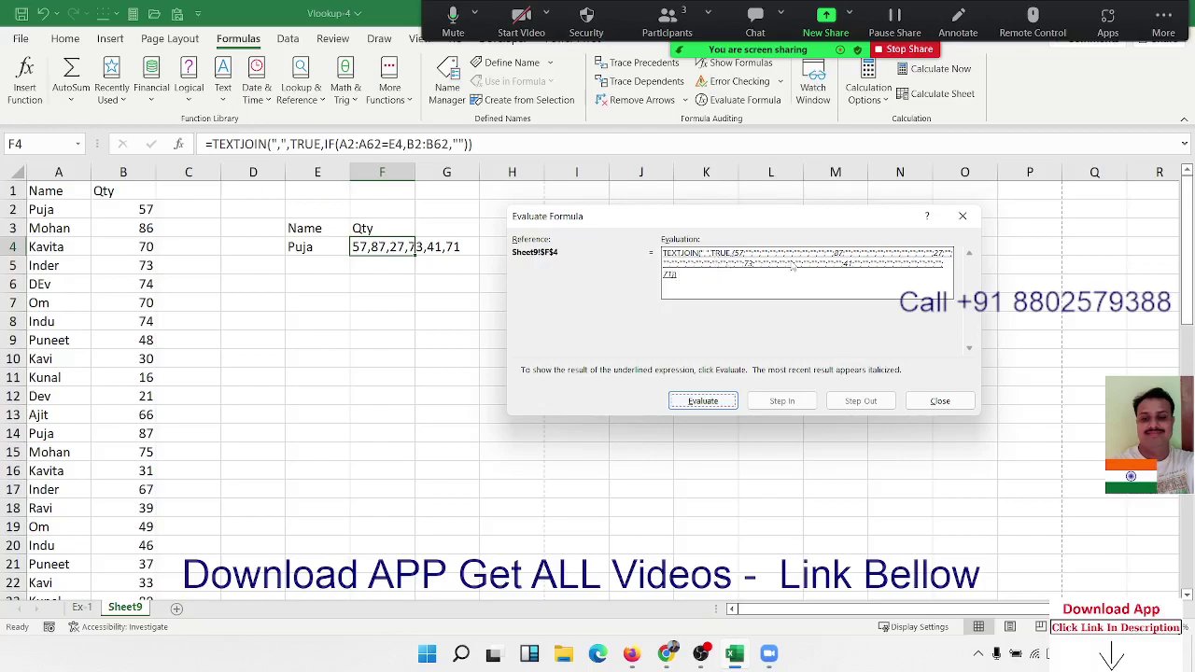
click(715, 408)
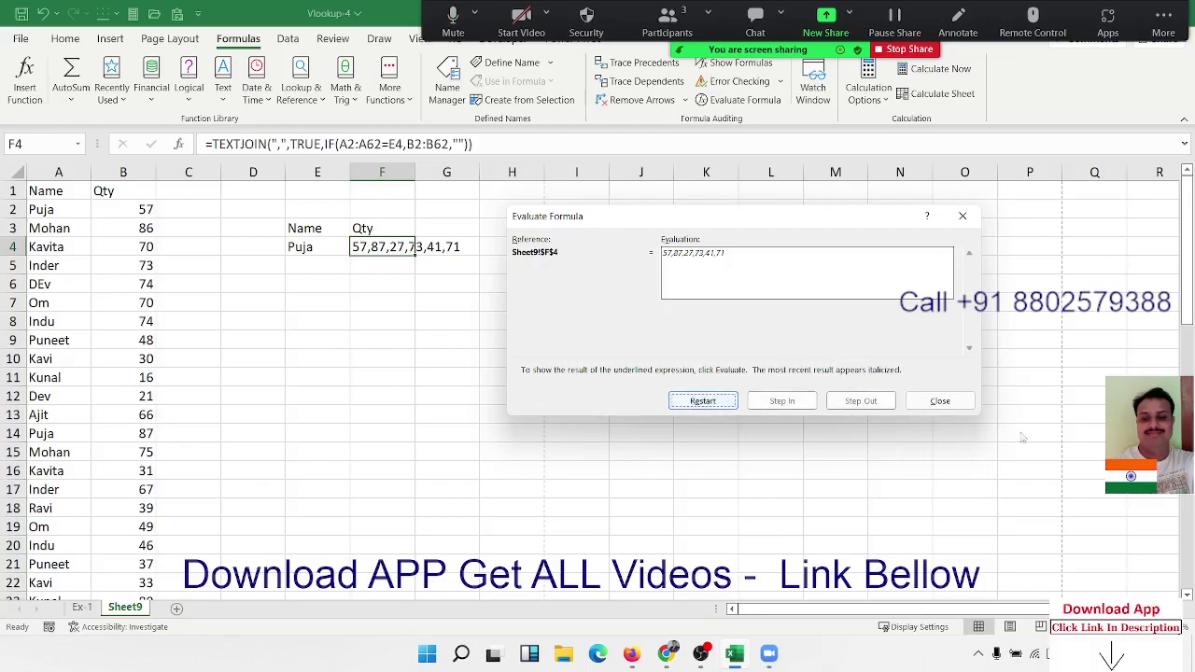
click(941, 401)
After checking the participants list, enter the name Om in E6.
click(666, 20)
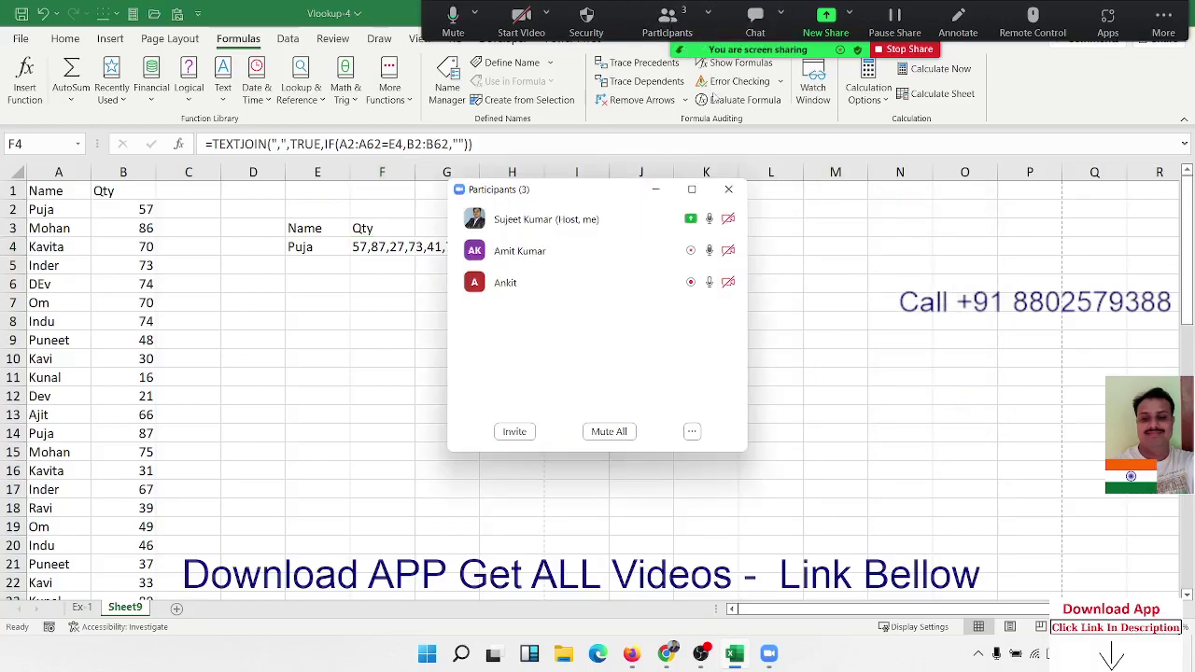
click(739, 189)
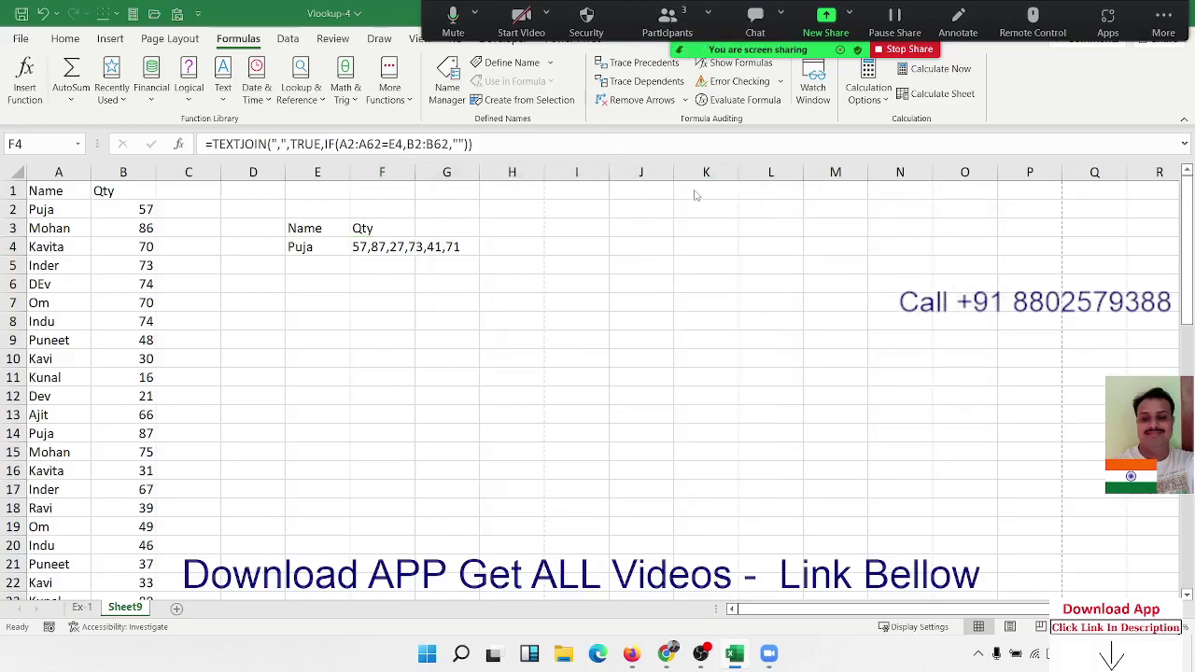
click(412, 243)
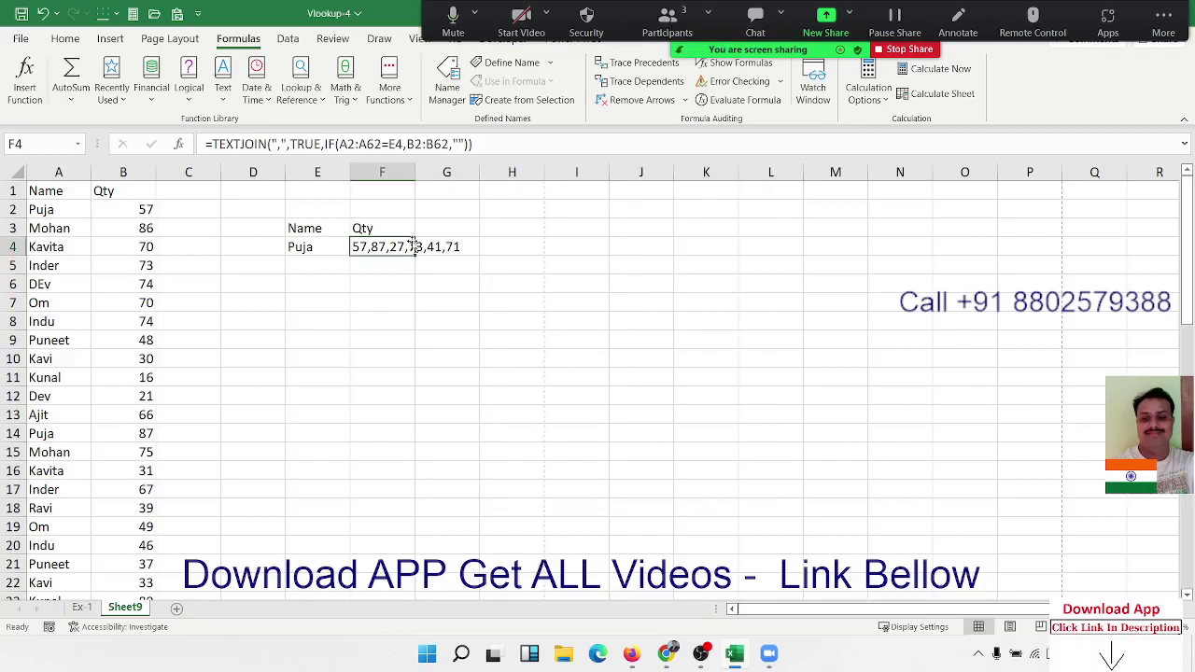
click(303, 290)
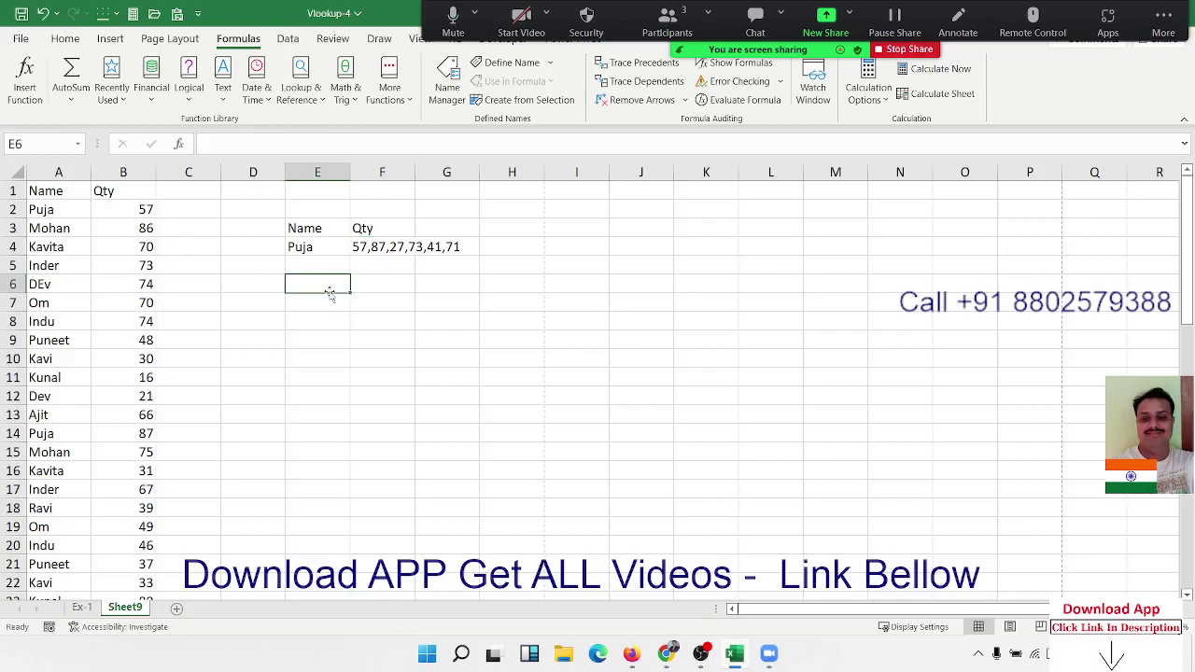
text(Om)
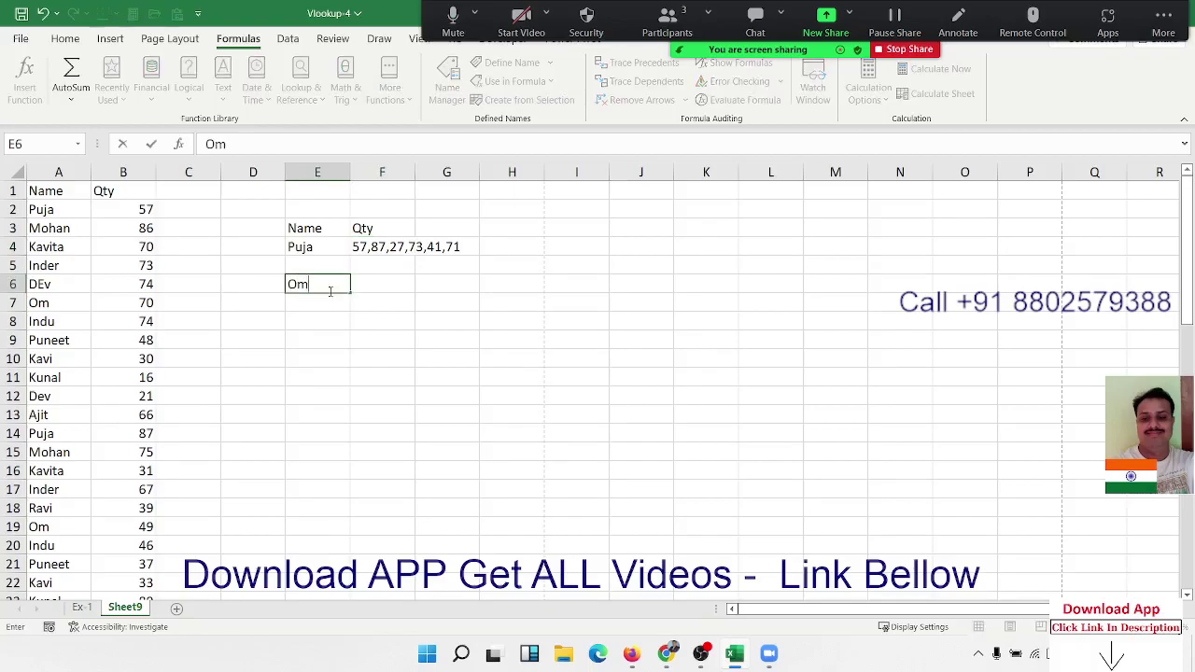
key(Tab)
Look up Om in F6 with =VLOOKUP(E6,A:B,2,0), getting only 70, then clear it.
text(=vl)
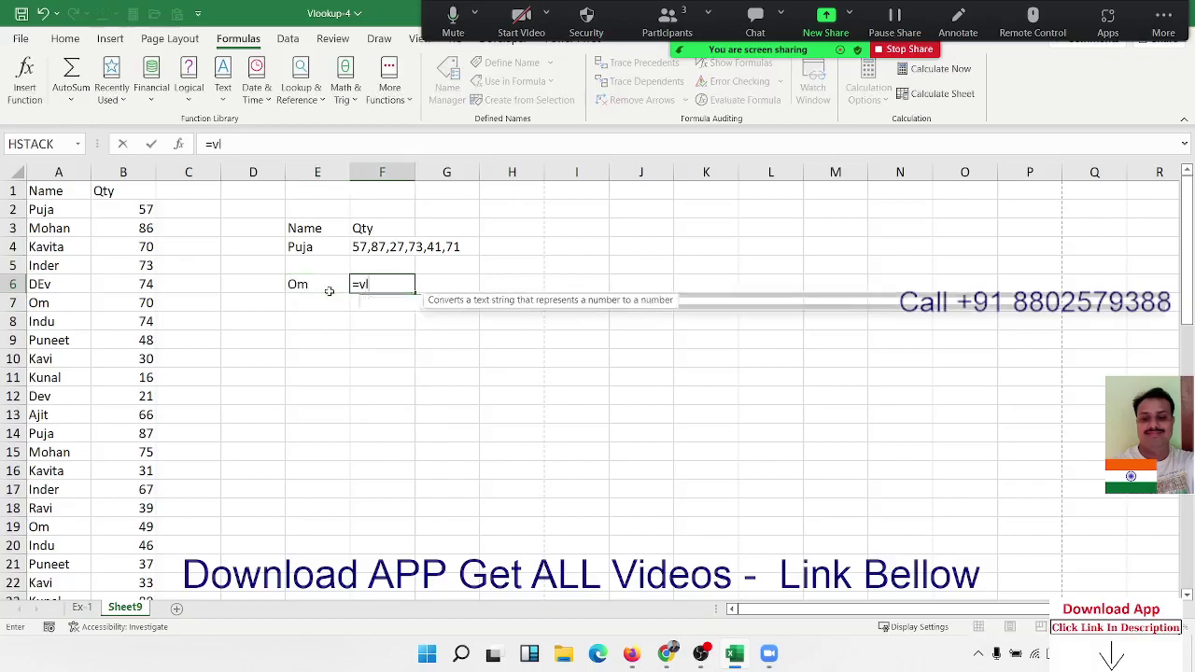
key(Tab)
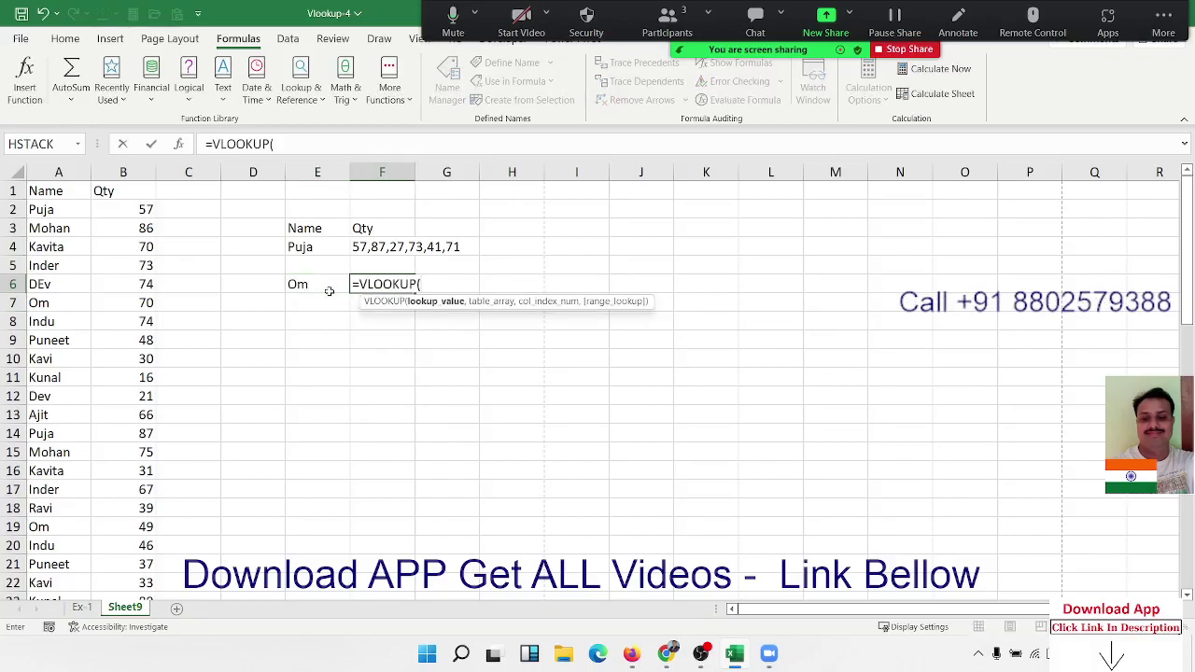
click(328, 291)
text(,)
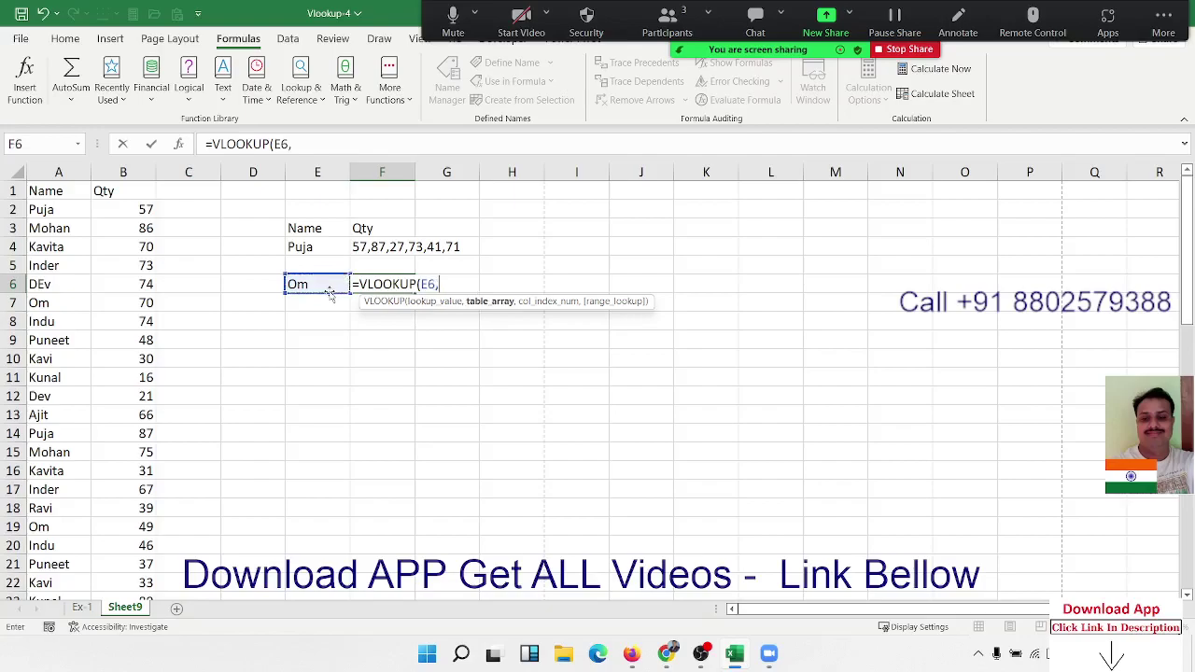
drag(58, 173, 120, 173)
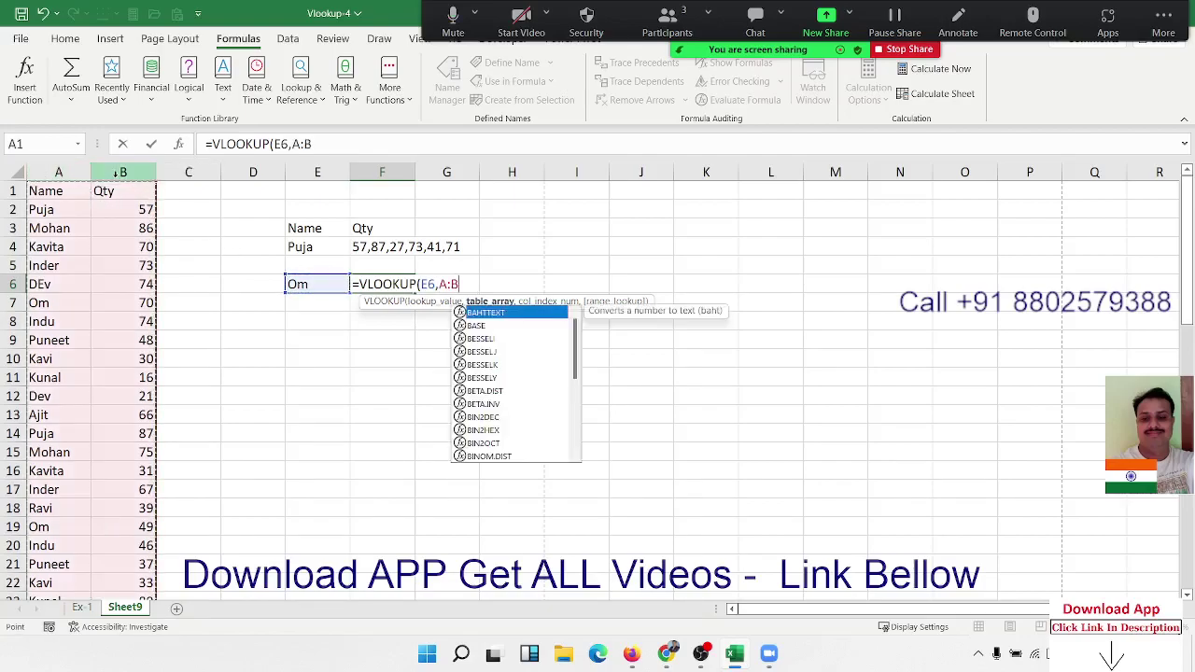
text(,2,0)
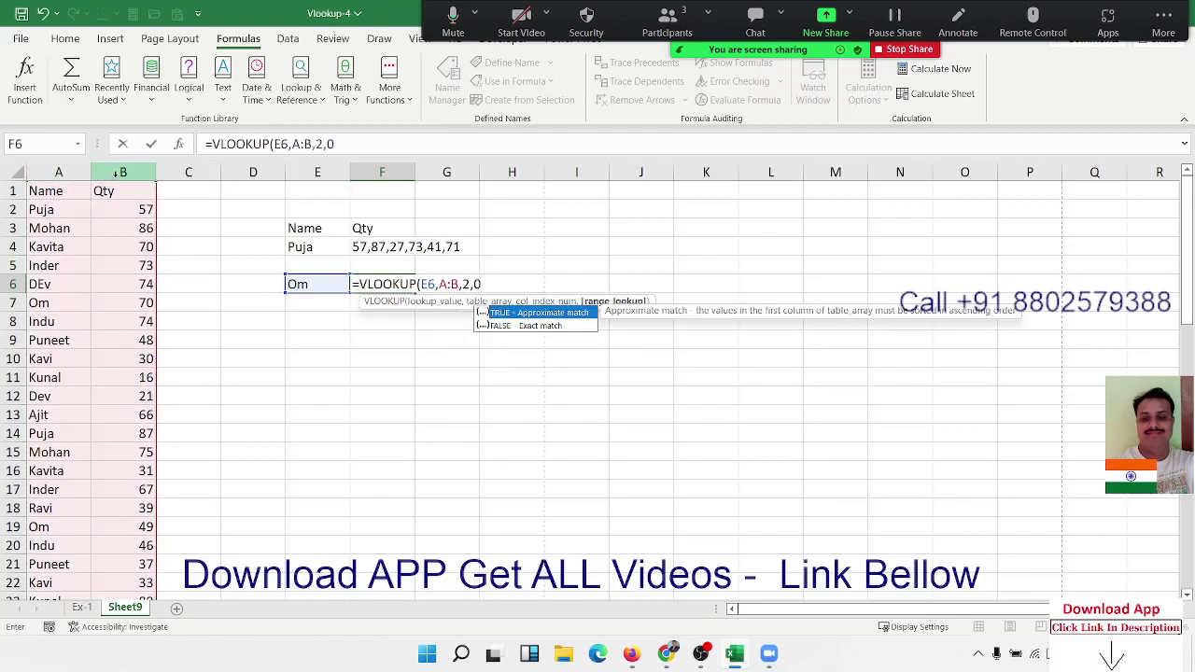
key(Return)
key(Up)
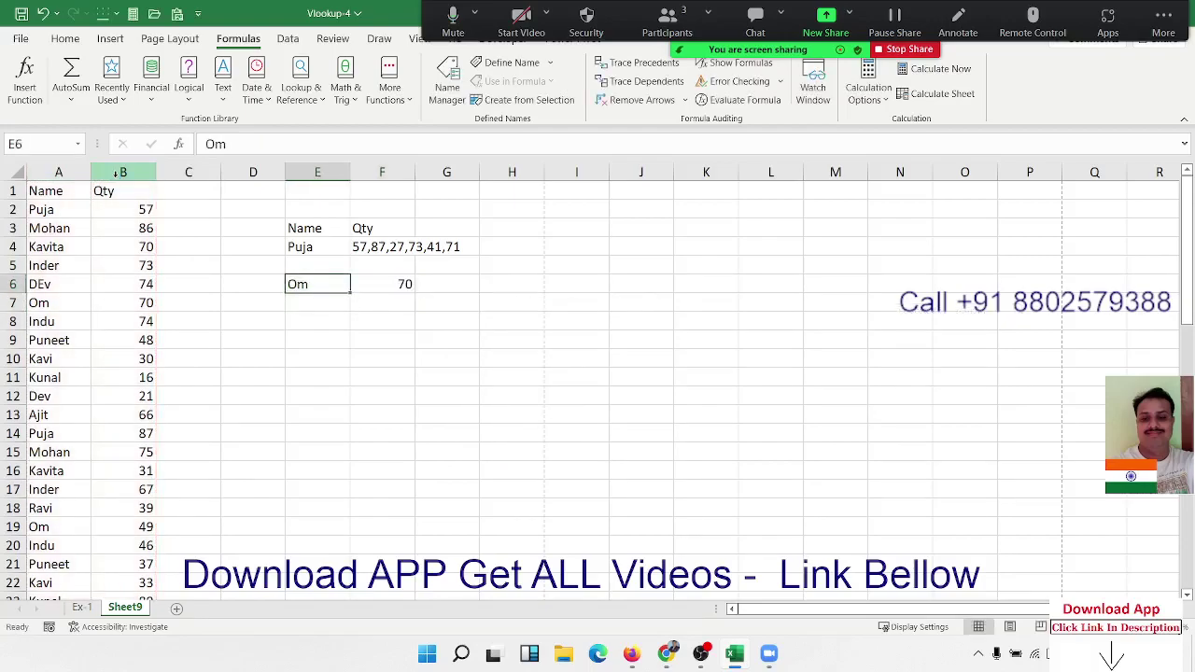
key(Right)
key(Delete)
Start =TEXTJOIN(",",TRUE, in F6 with a comma delimiter, ignoring empties.
text(=)
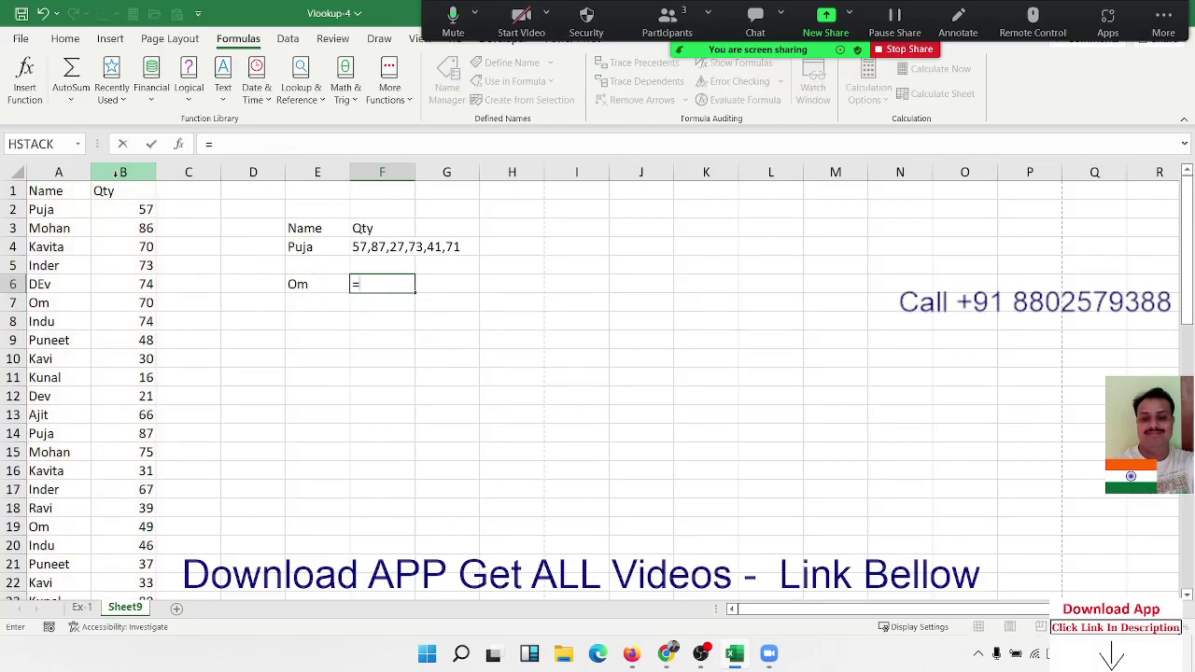
text(te)
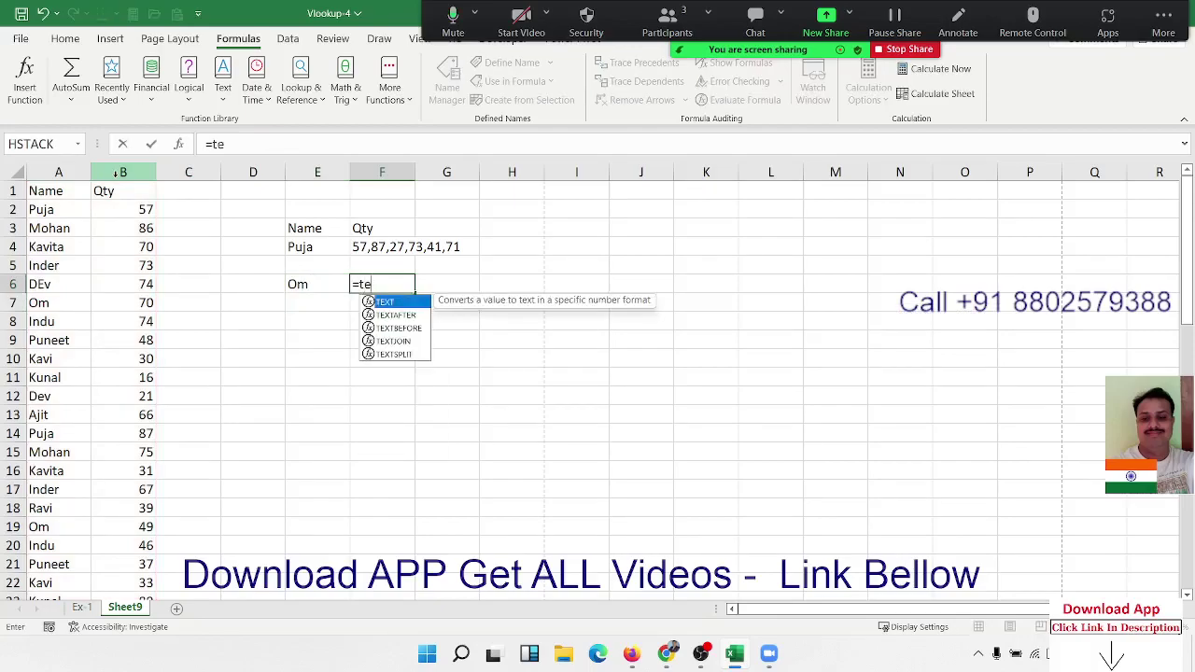
key(Down)
key(Down)
key(Down)
key(Tab)
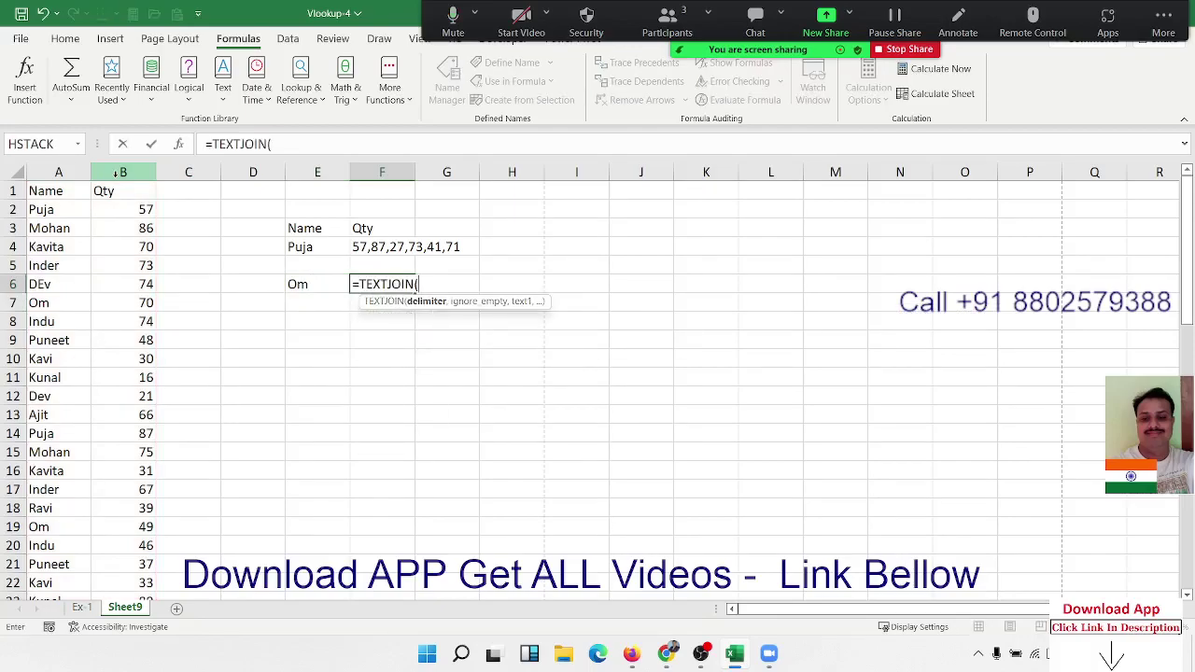
text(",")
text(,)
key(Tab)
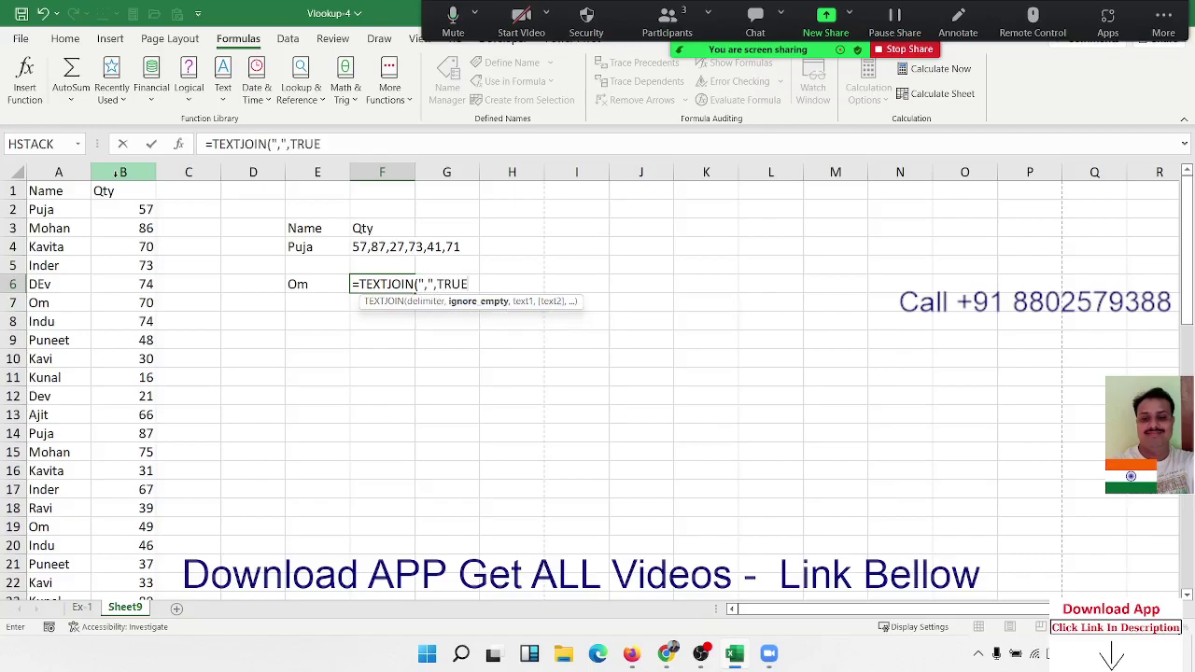
text(,)
Add the comparison A2:A62=E6 to match names against Om.
key(Left)
key(Left)
key(Left)
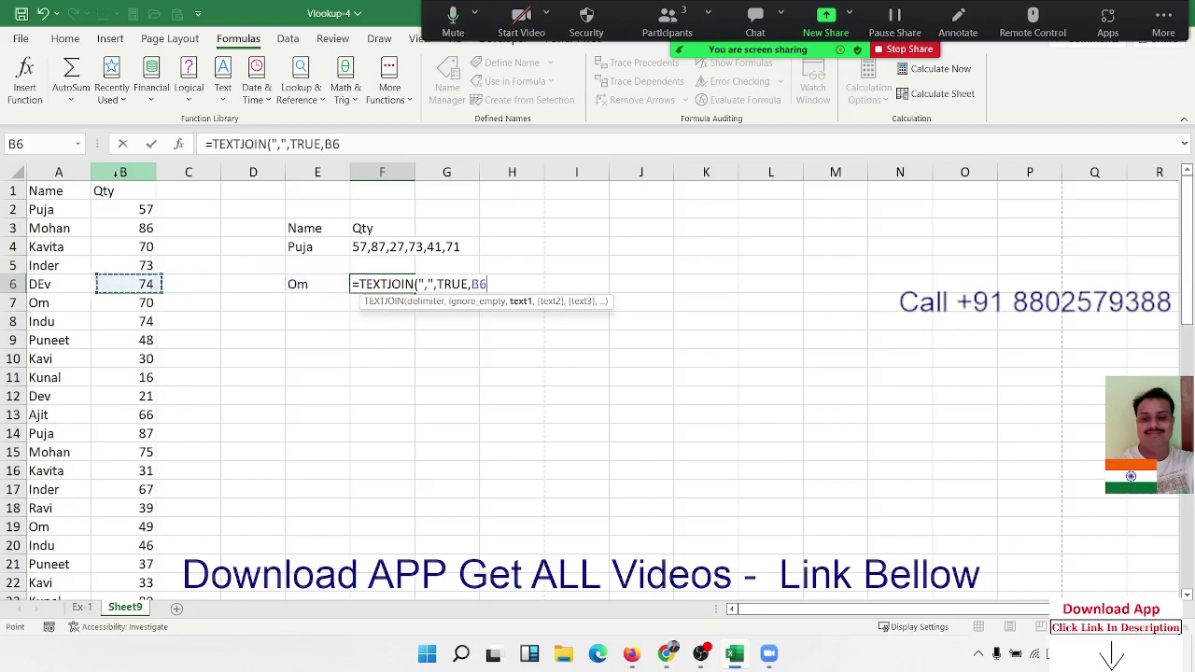
key(Left)
key(Up)
key(Up)
key(Up)
key(Up)
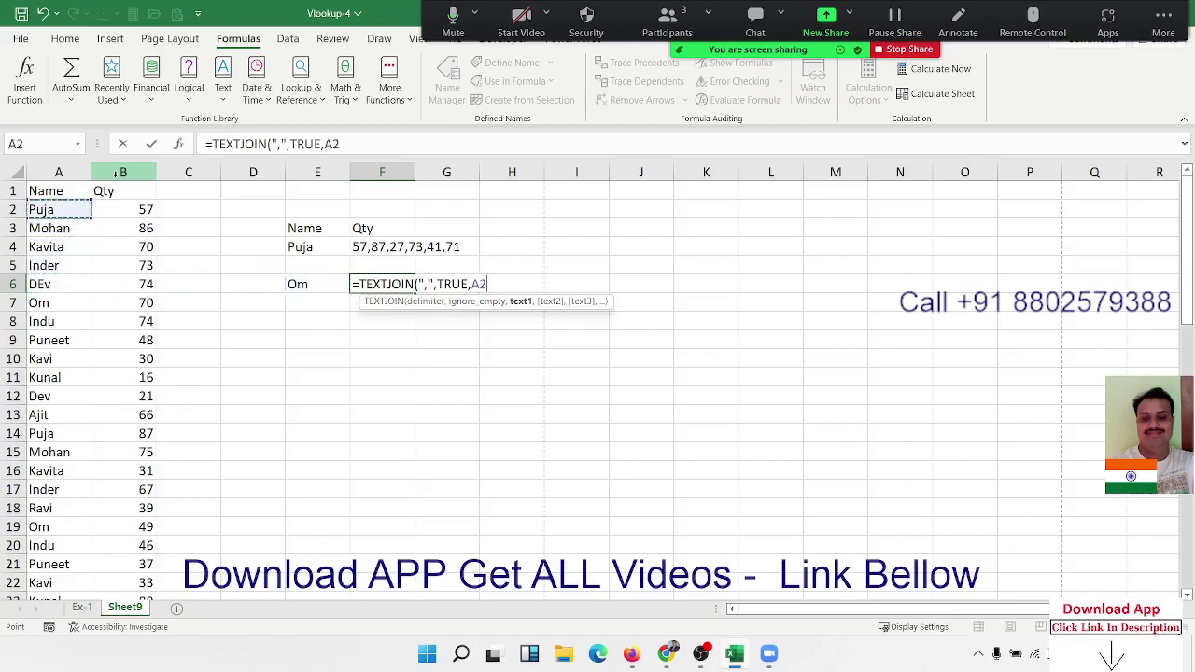
key(ctrl+shift+Down)
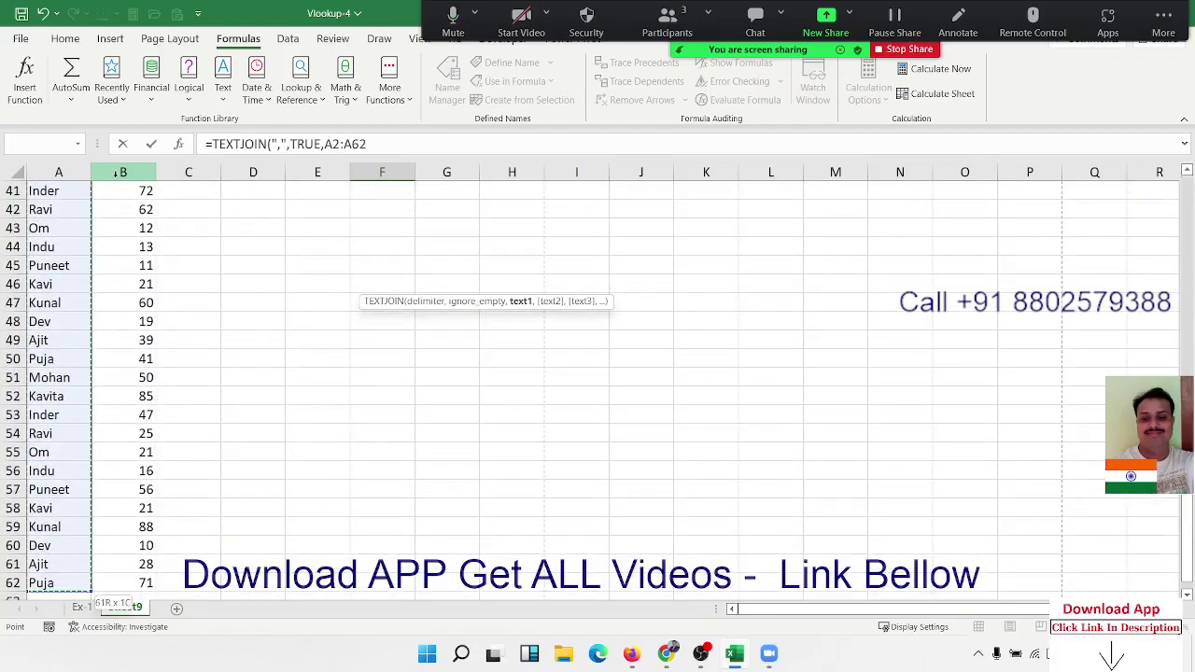
text(=)
key(Left)
key(Left)
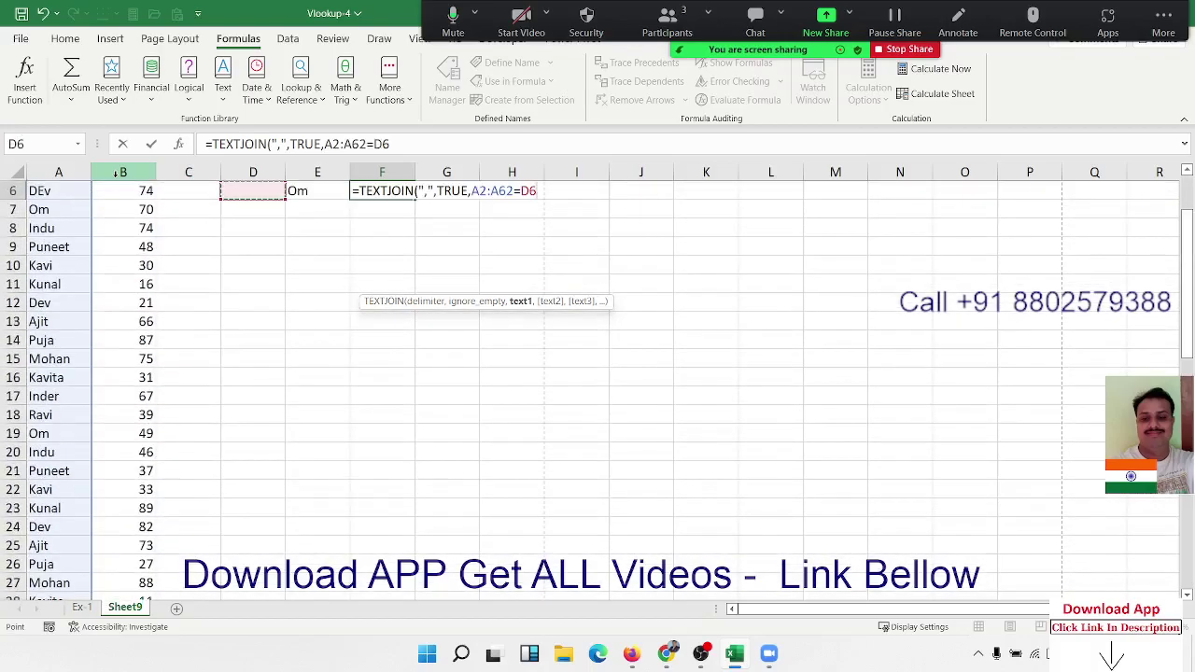
key(Right)
scroll(279, 358, up, 2)
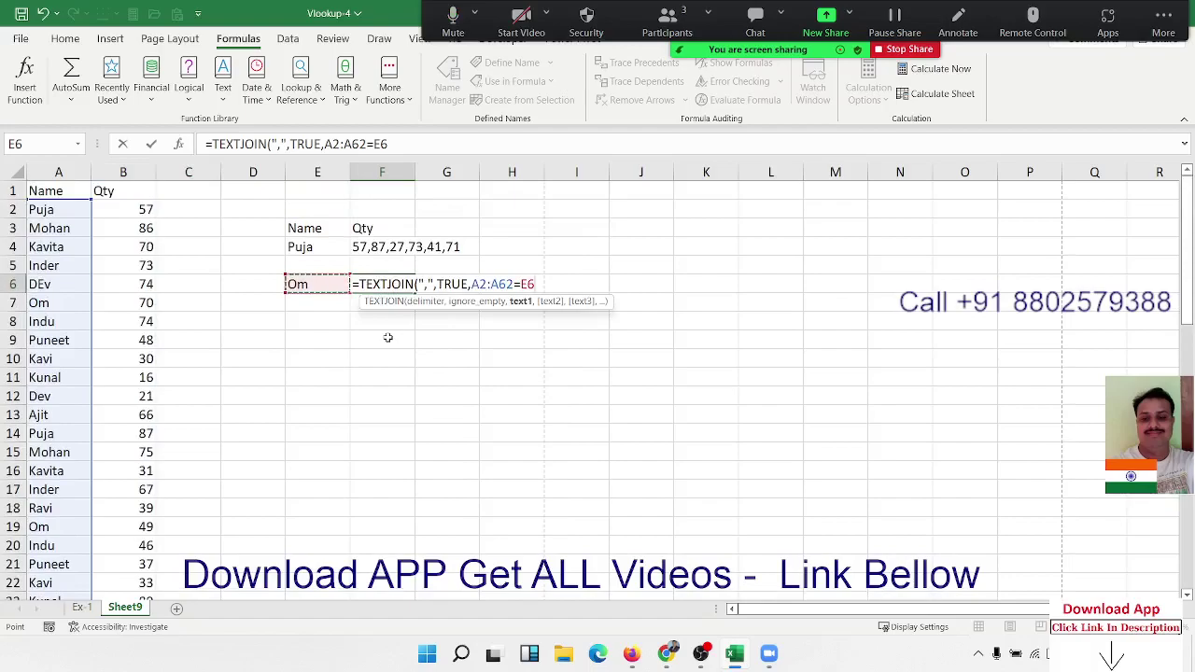
Add quantities B2:B62 and the closing parentheses, then commit the formula.
text(,)
click(138, 209)
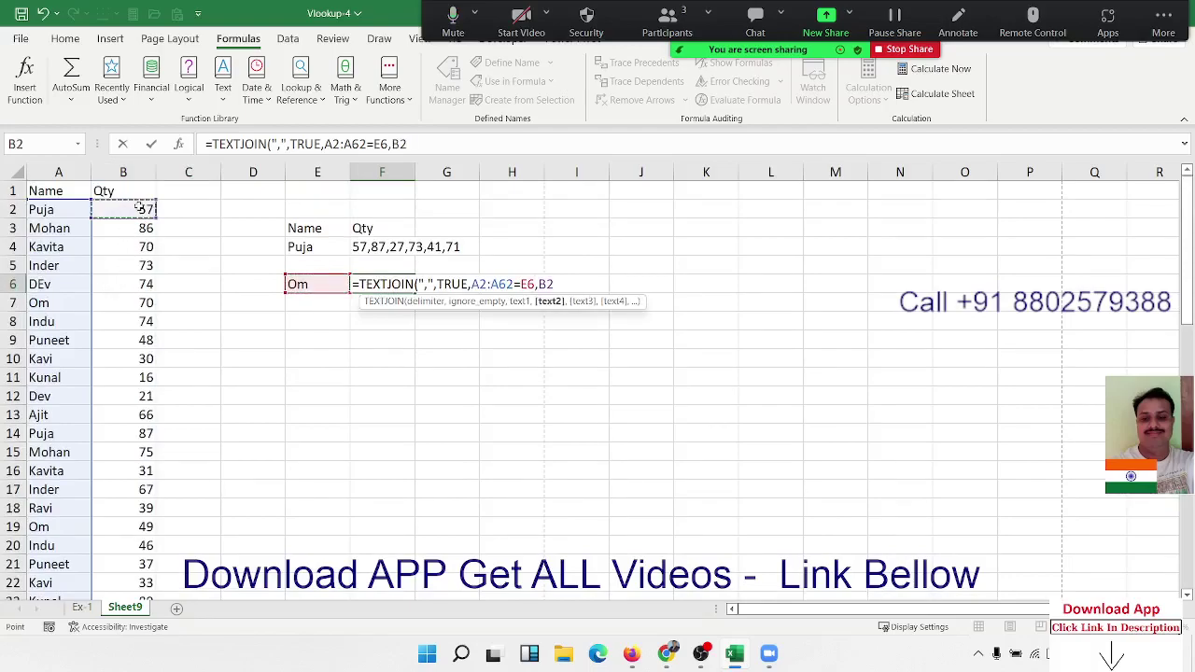
key(ctrl+shift+Down)
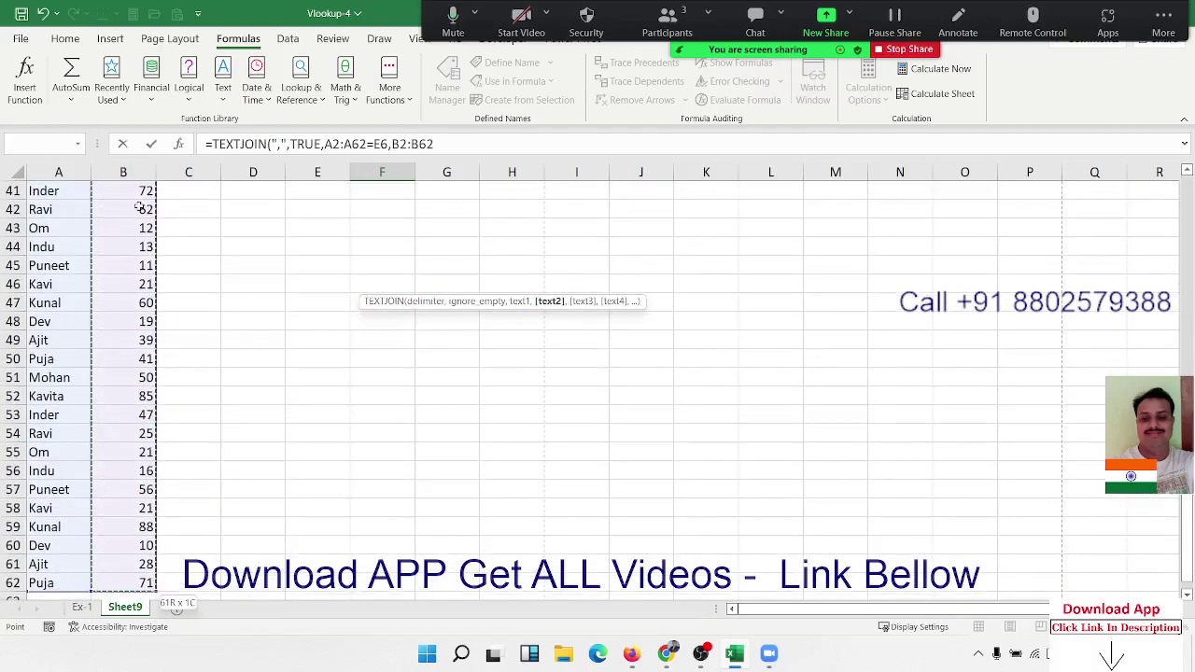
text(,)
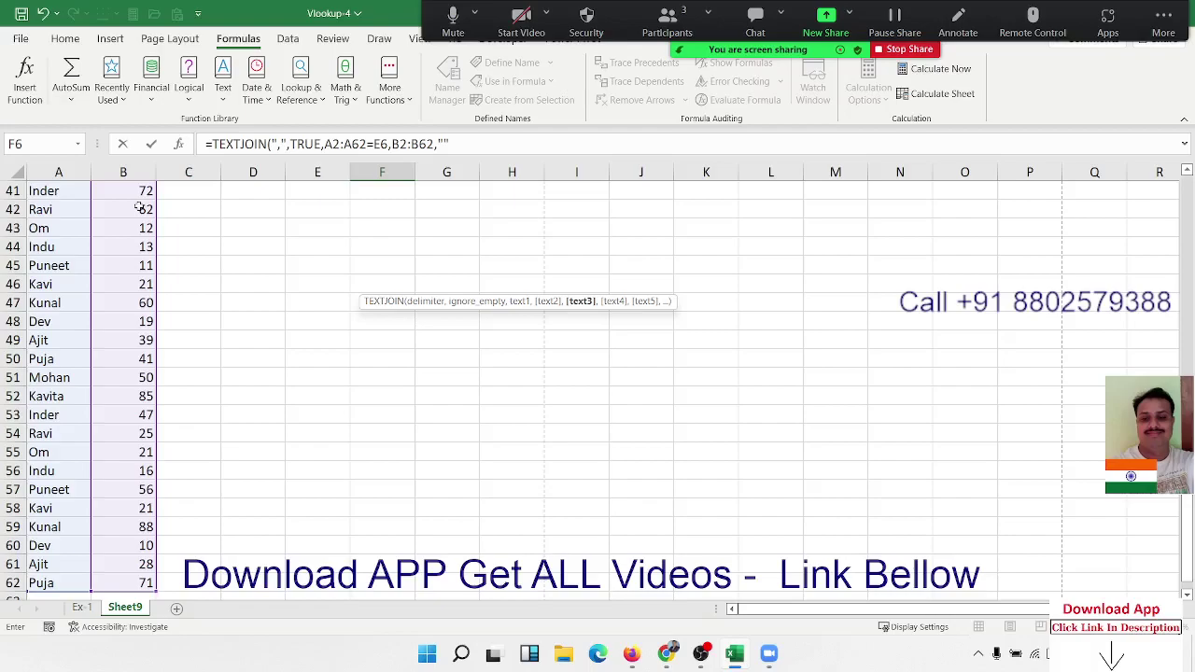
text())
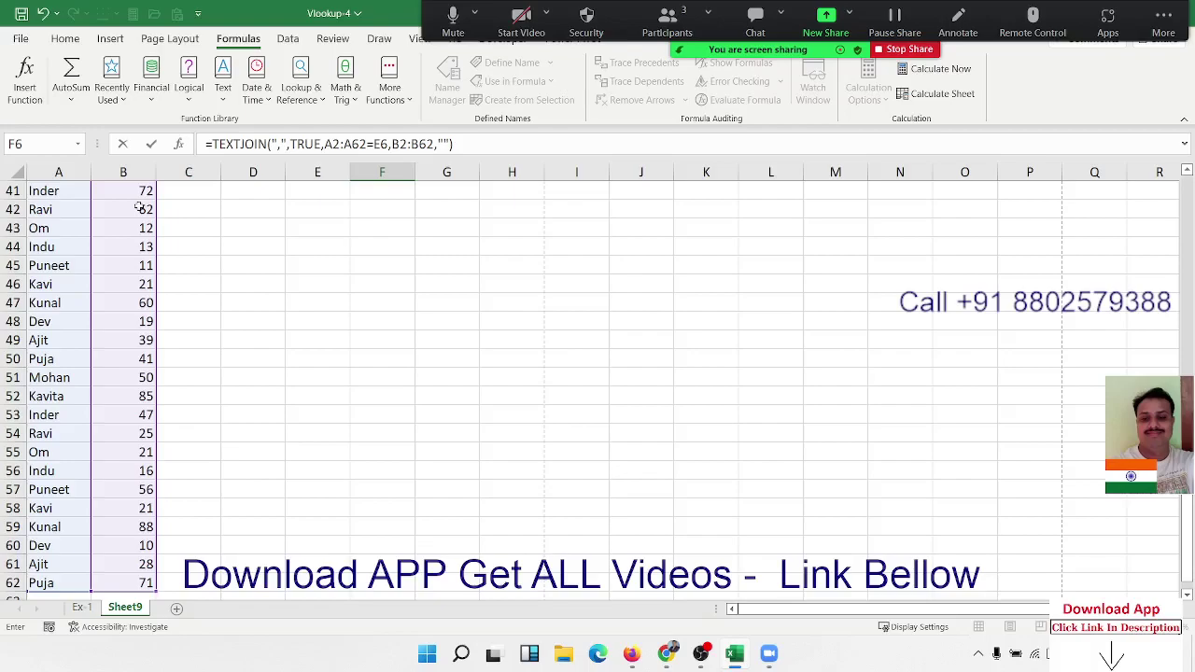
key(Return)
Insert the missing IF( before A2:A62 and accept the correction, listing 70,49,12,12,21.
key(Up)
key(Up)
key(Up)
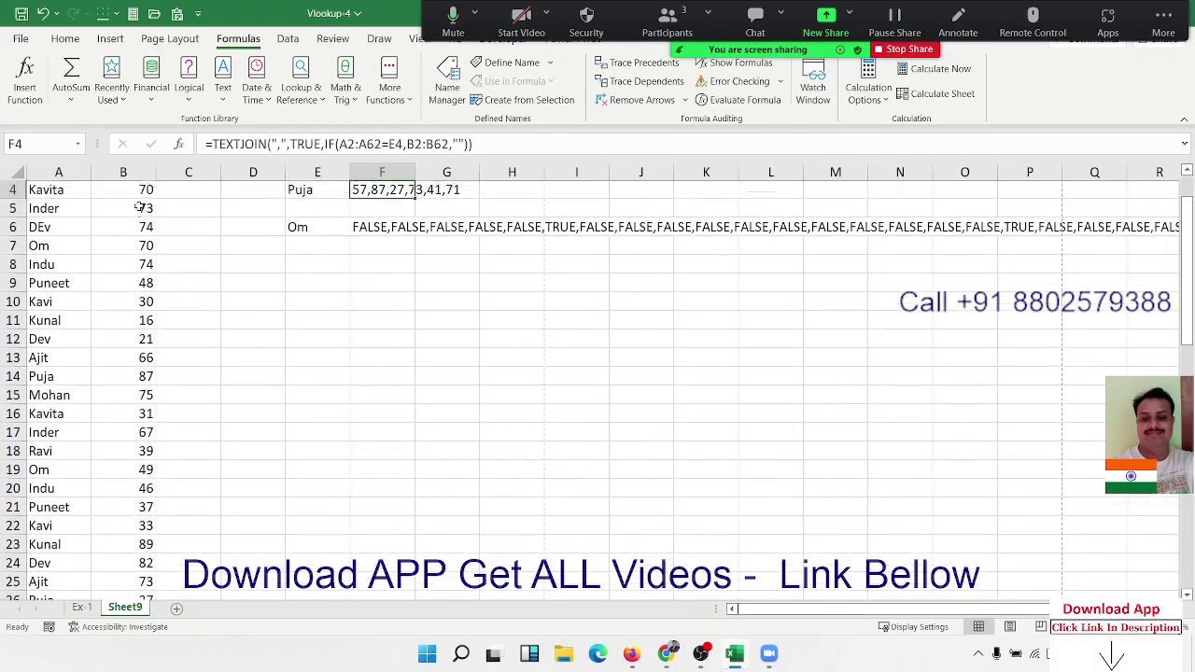
key(Down)
key(Down)
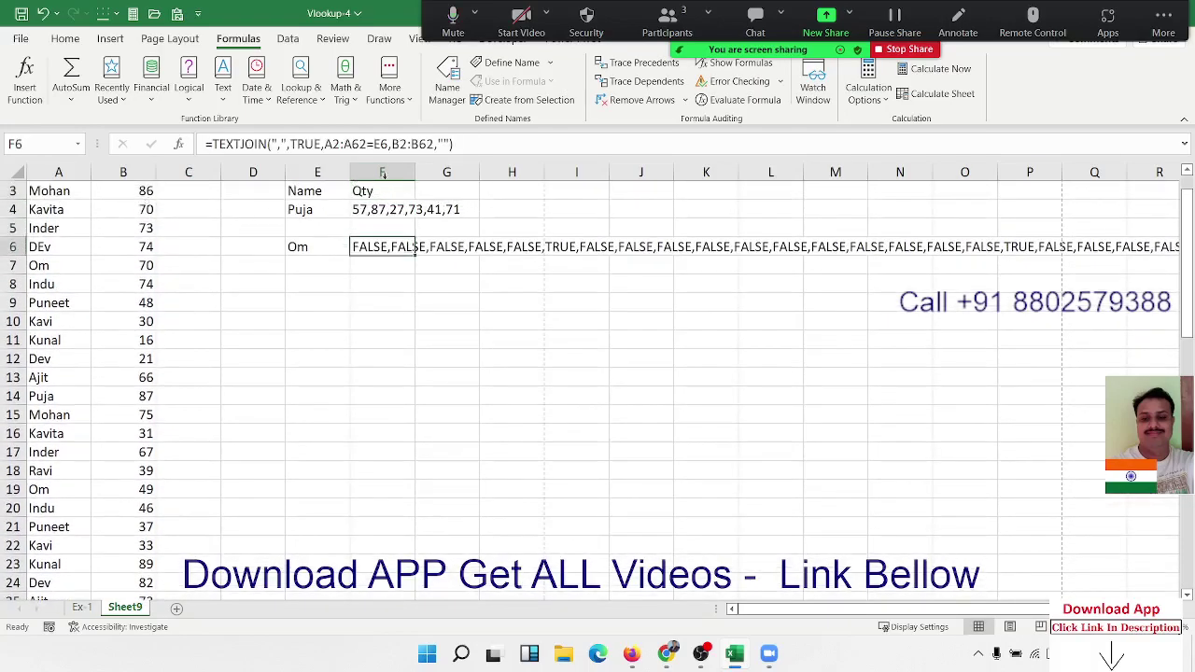
click(460, 144)
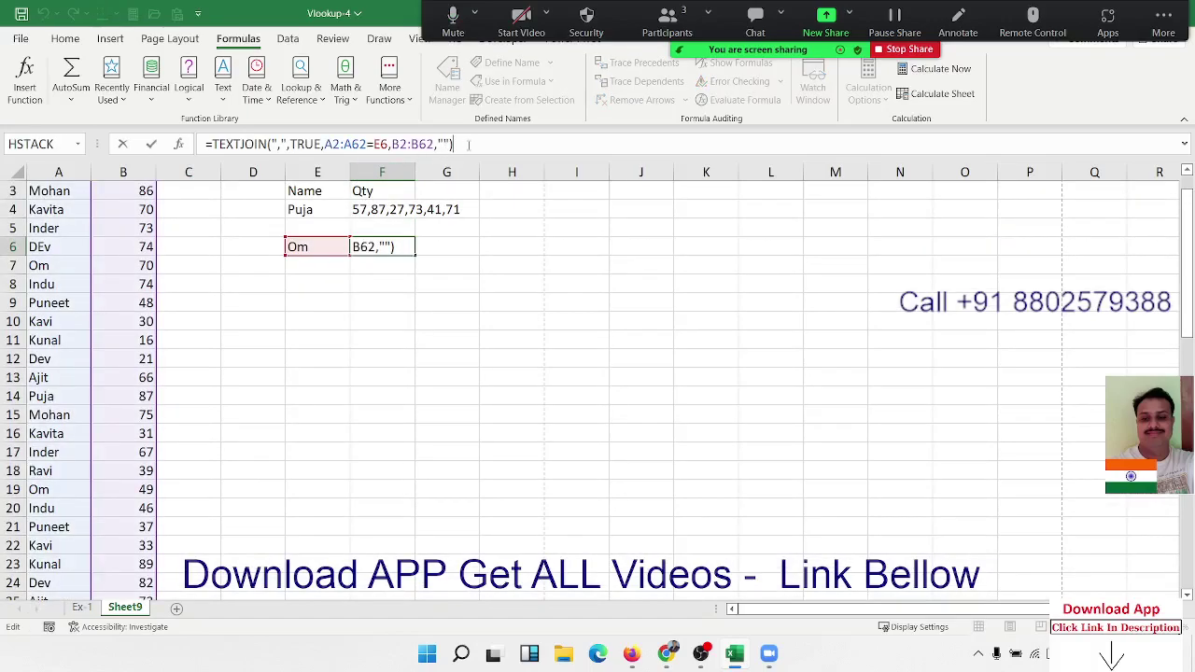
click(325, 144)
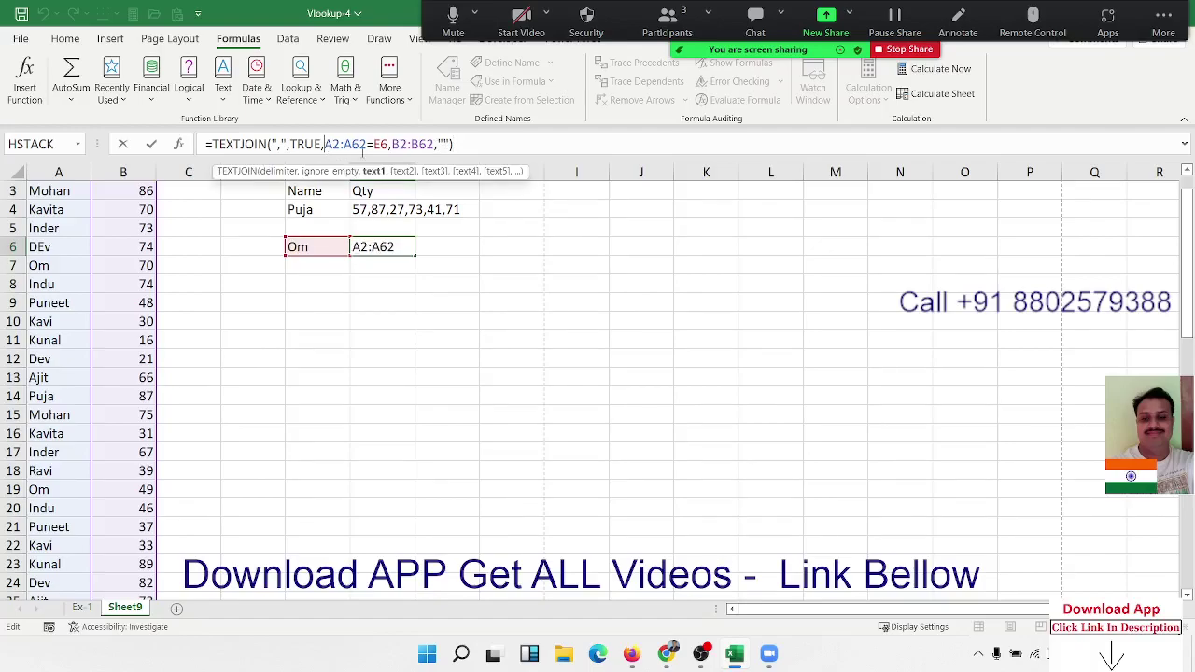
text(IF()
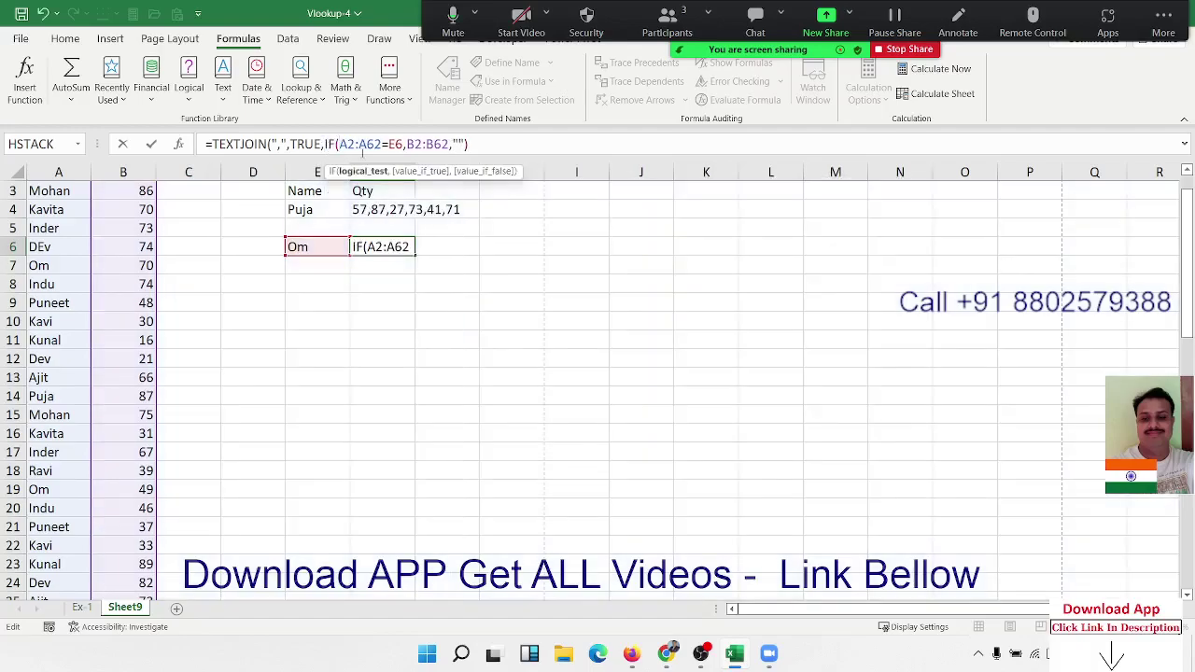
key(Return)
key(Return)
key(Down)
key(Down)
key(Down)
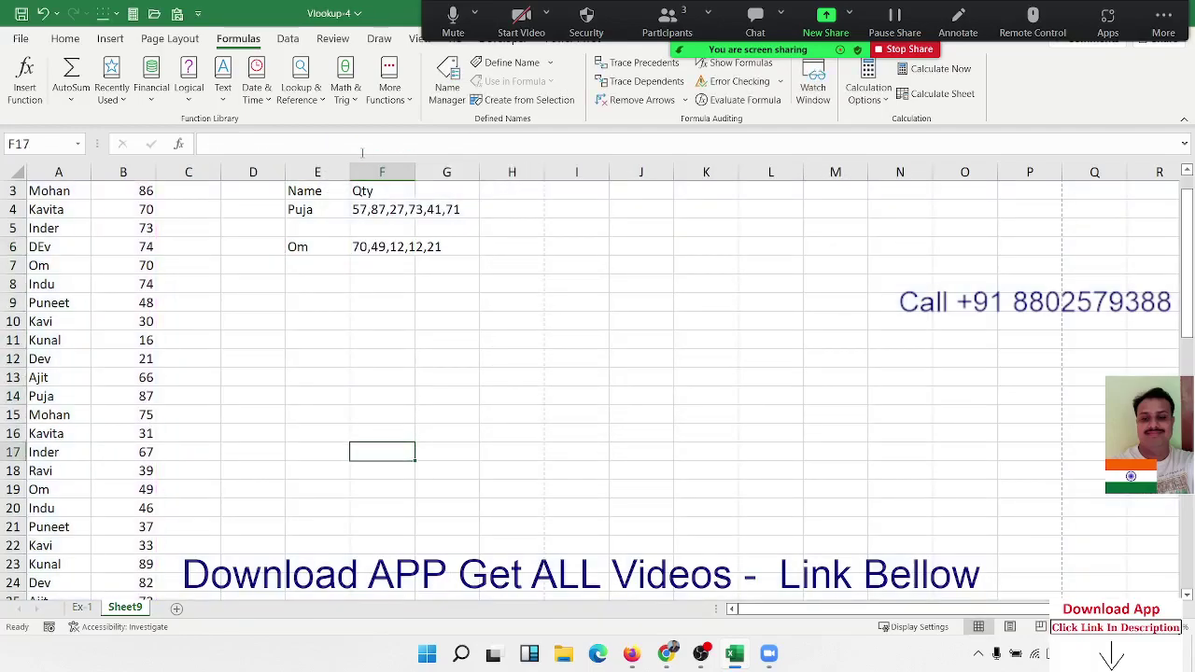
key(Up)
key(Up)
key(Up)
key(Up)
key(Up)
key(Up)
key(Up)
key(Up)
key(Up)
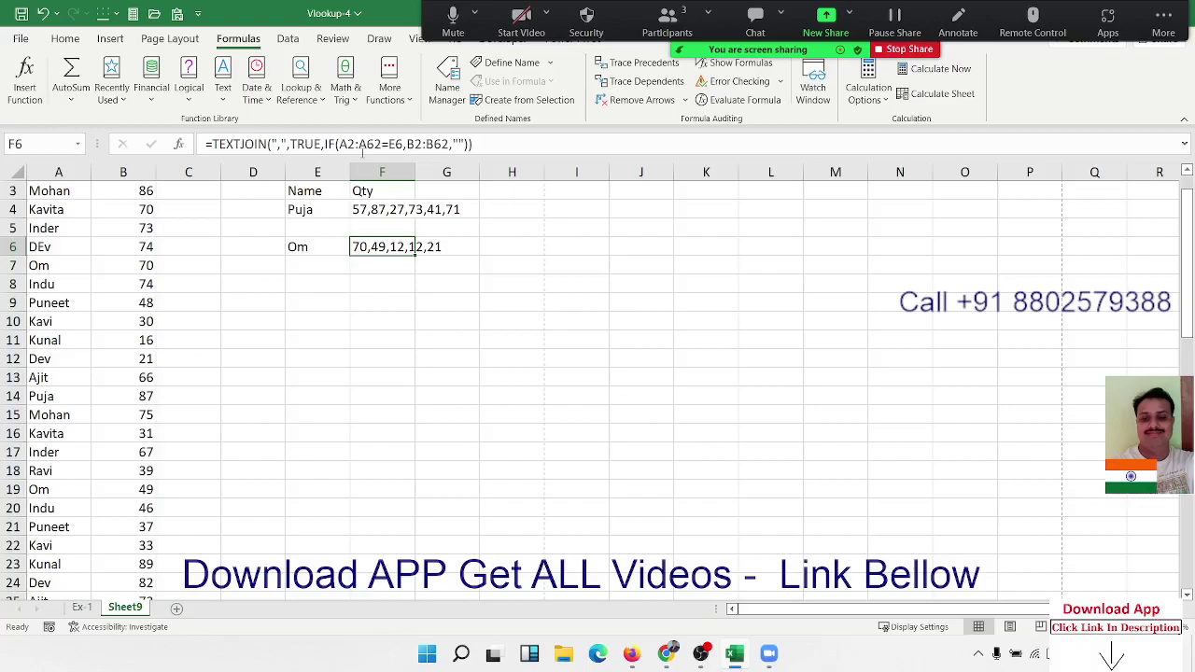
On sheet Ex-1, copy the Name, City, Qty header row into E6:G6.
click(86, 607)
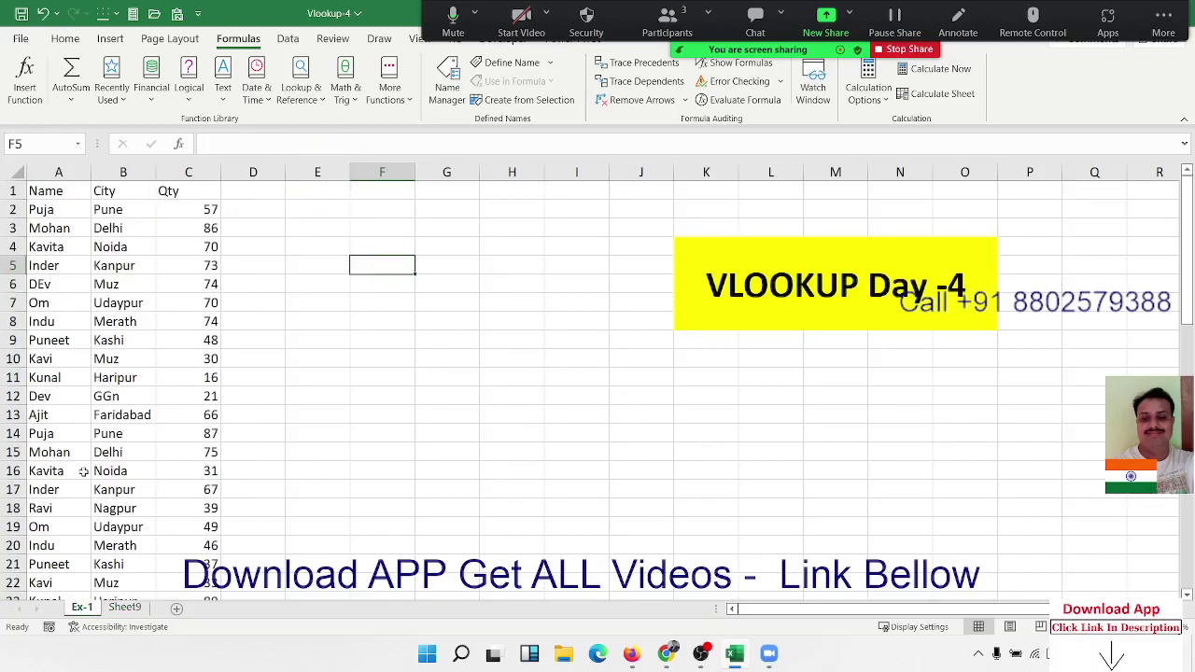
mouse_move(41, 209)
mouse_down()
mouse_move(215, 454)
mouse_move(214, 490)
mouse_up()
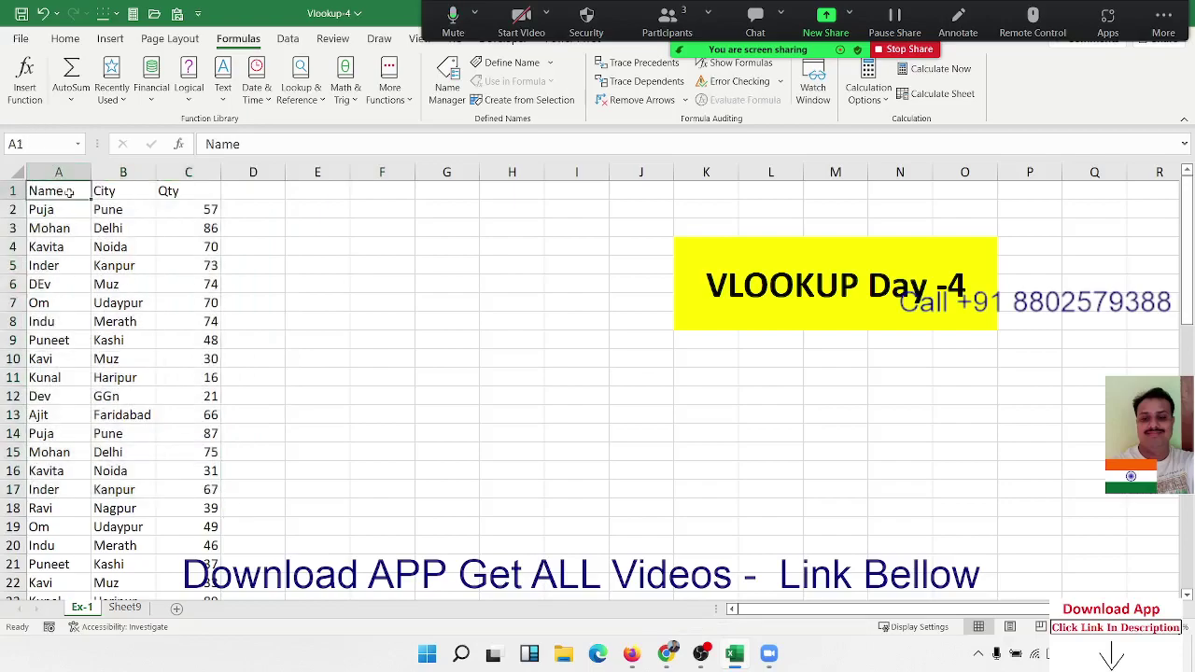
drag(45, 190, 210, 192)
key(ctrl+c)
click(328, 284)
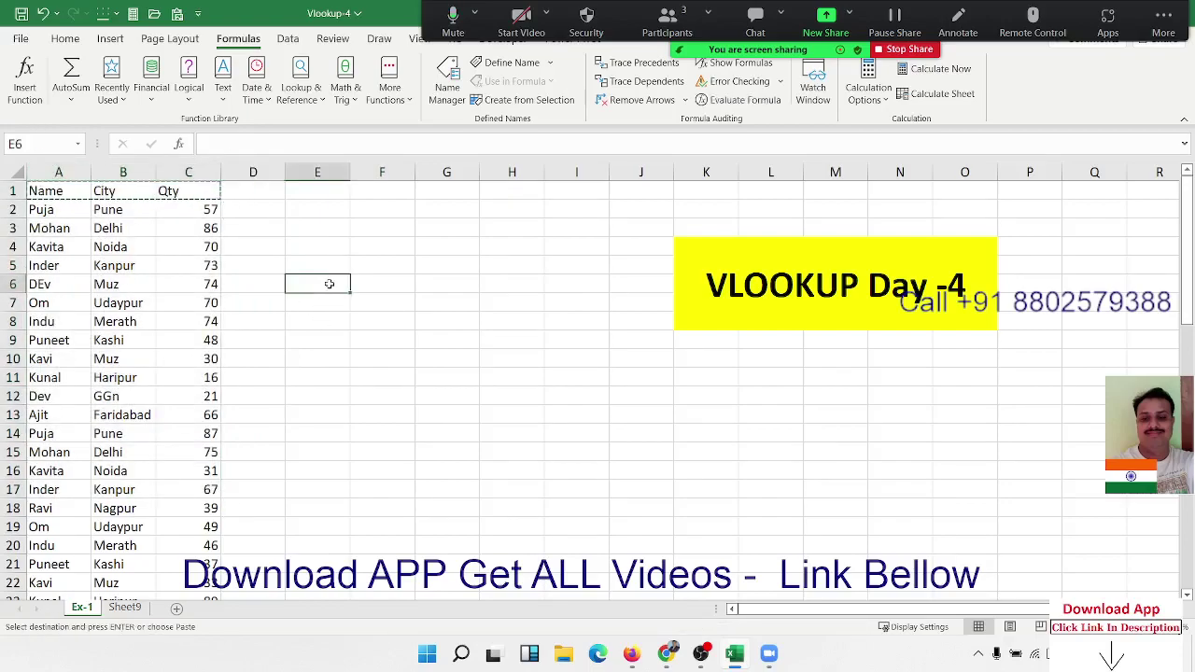
key(ctrl+v)
key(Escape)
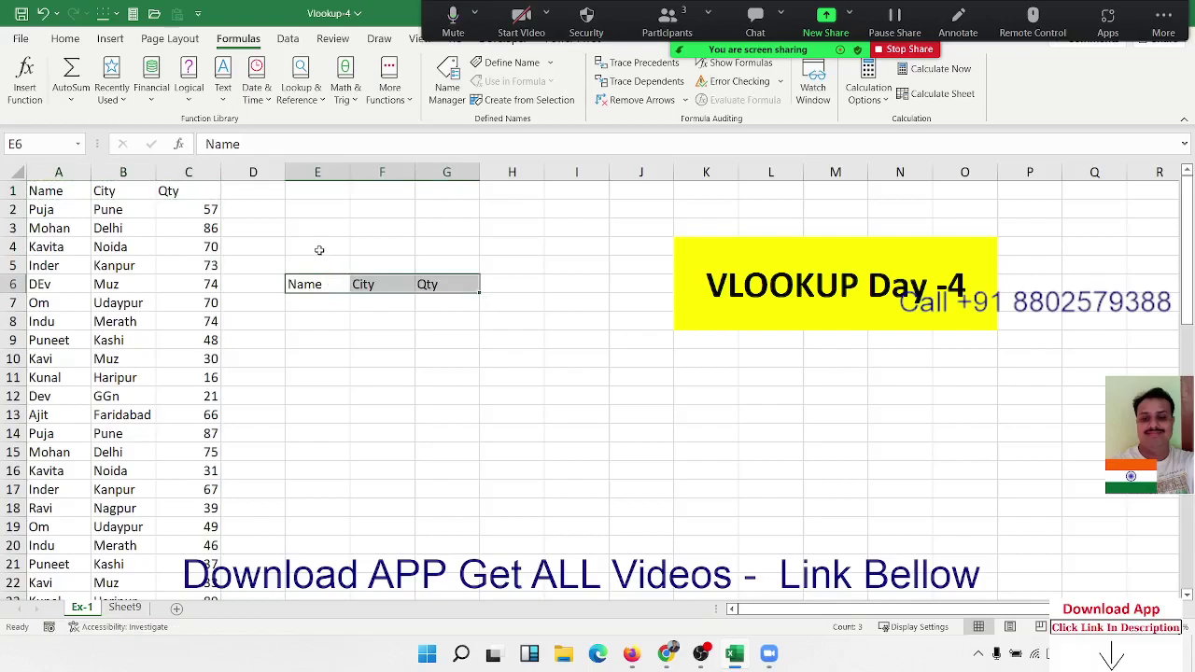
Enter Puja in E4 as the lookup name.
click(318, 246)
double_click(318, 246)
text(Pu)
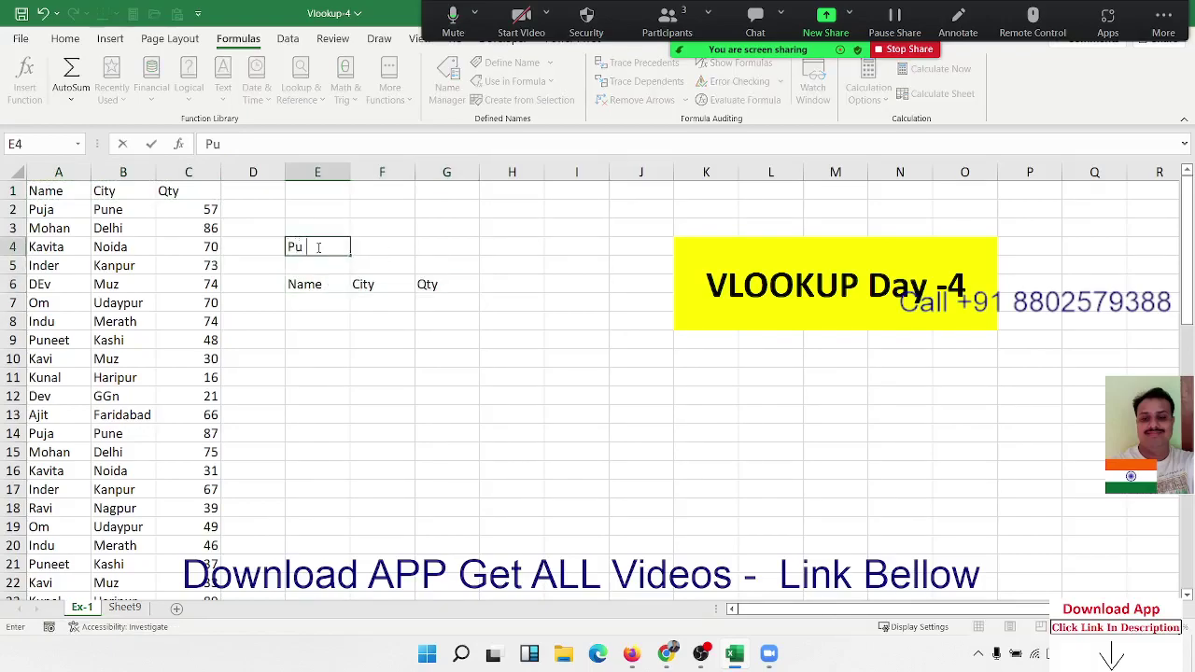
text(ja)
key(Return)
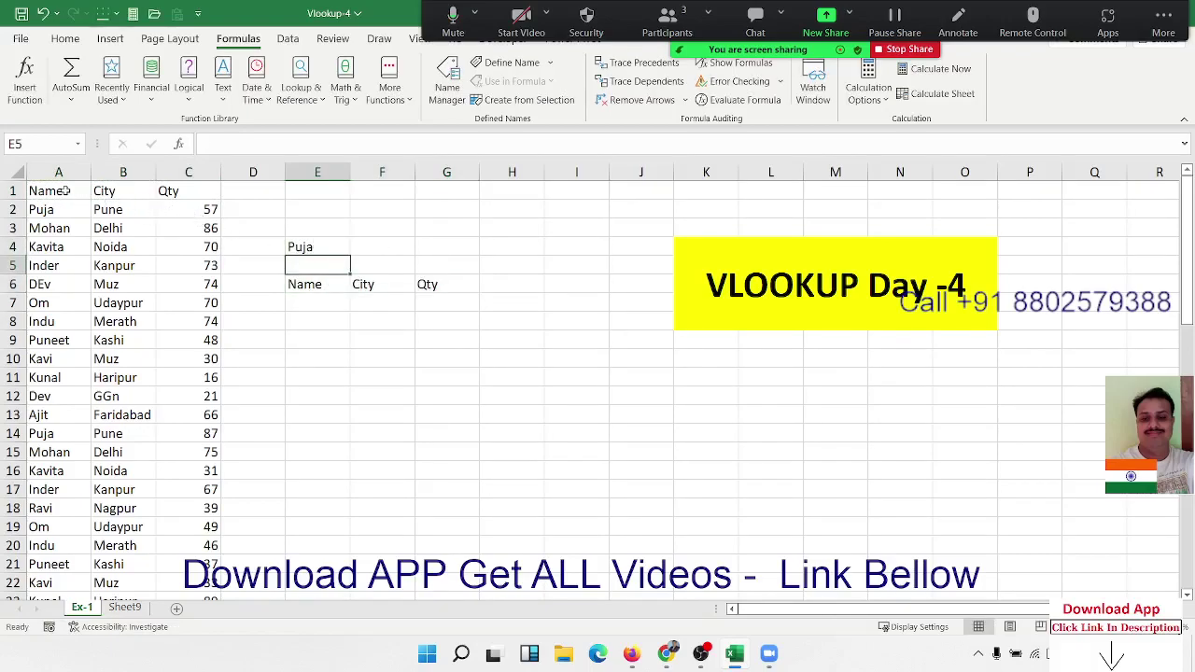
Turn on filtering and try filtering the Name column to Ajit only, then select E7.
click(65, 190)
key(ctrl+shift+l)
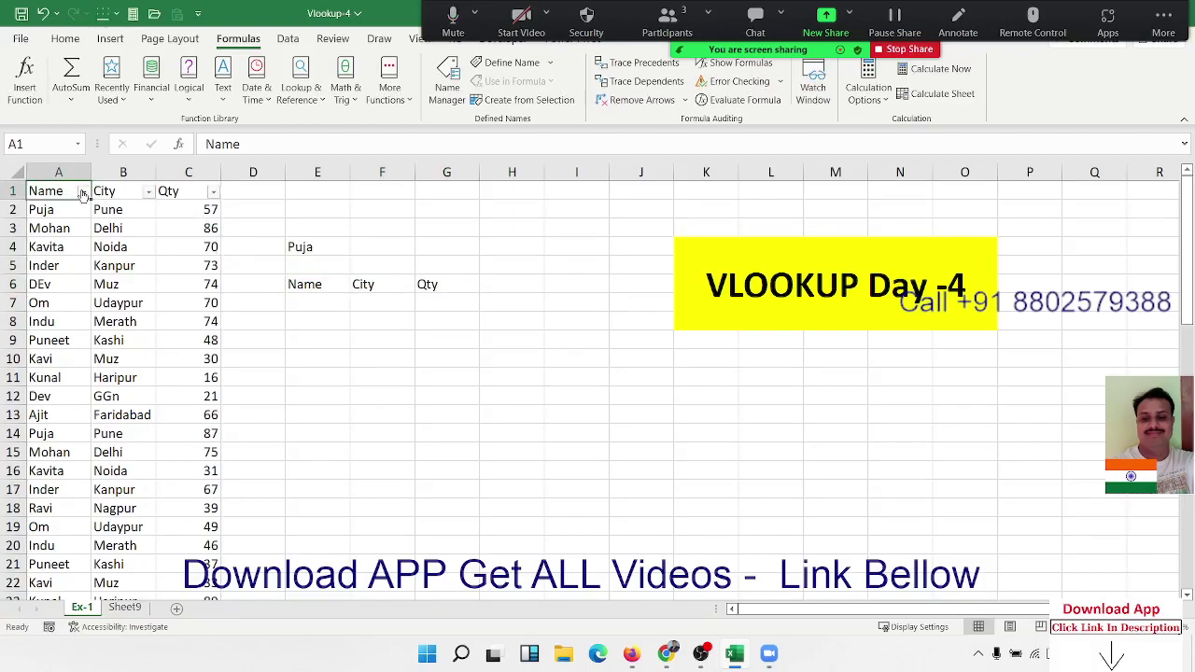
click(83, 191)
click(58, 375)
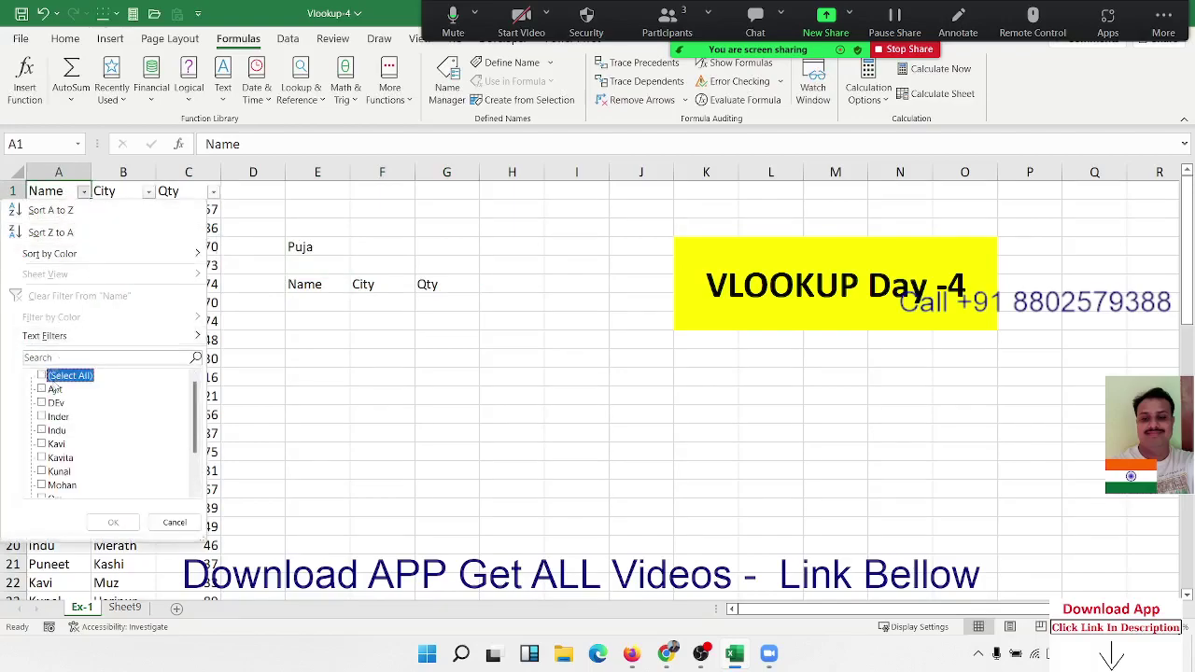
click(47, 389)
click(113, 522)
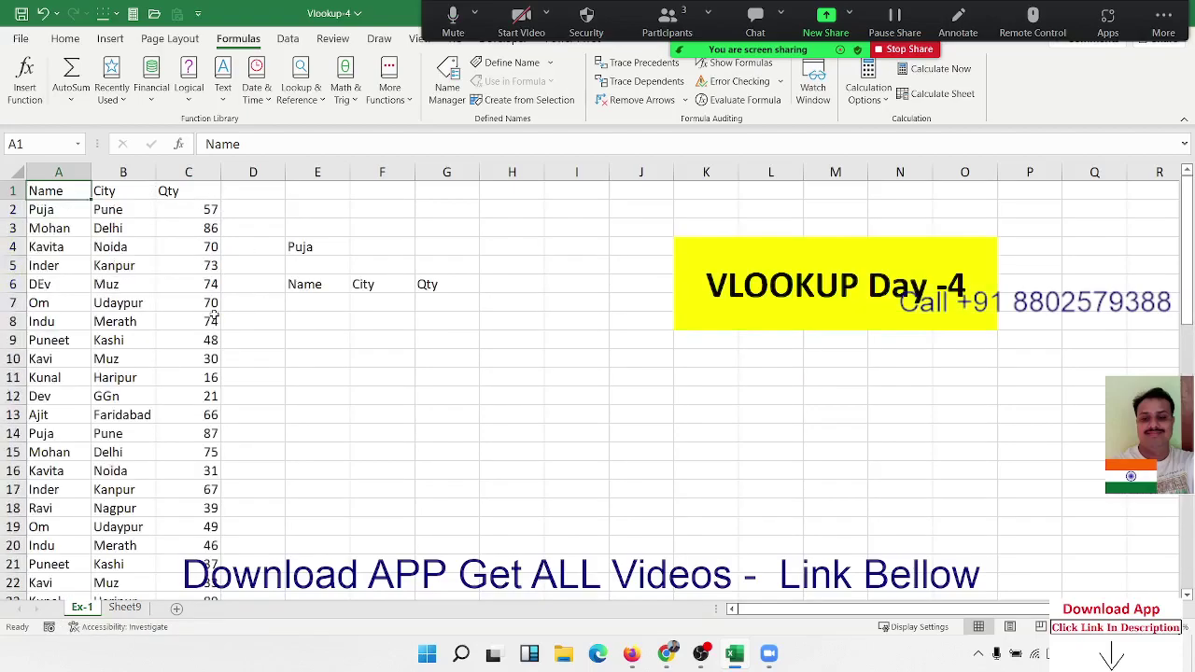
click(402, 338)
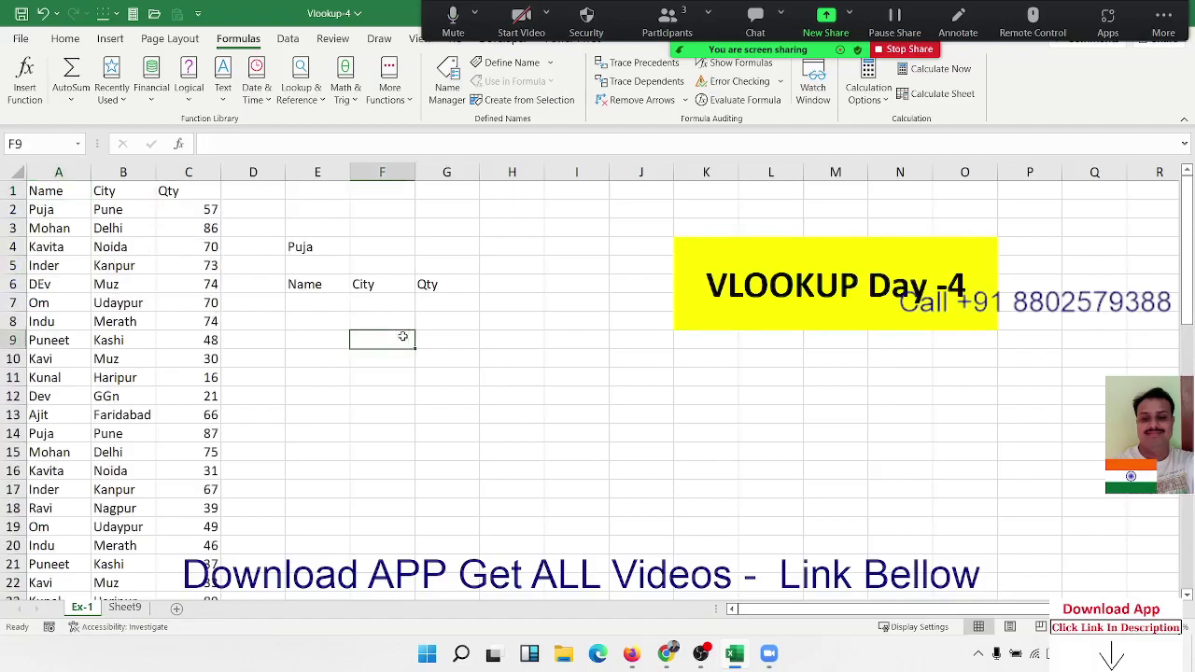
click(328, 296)
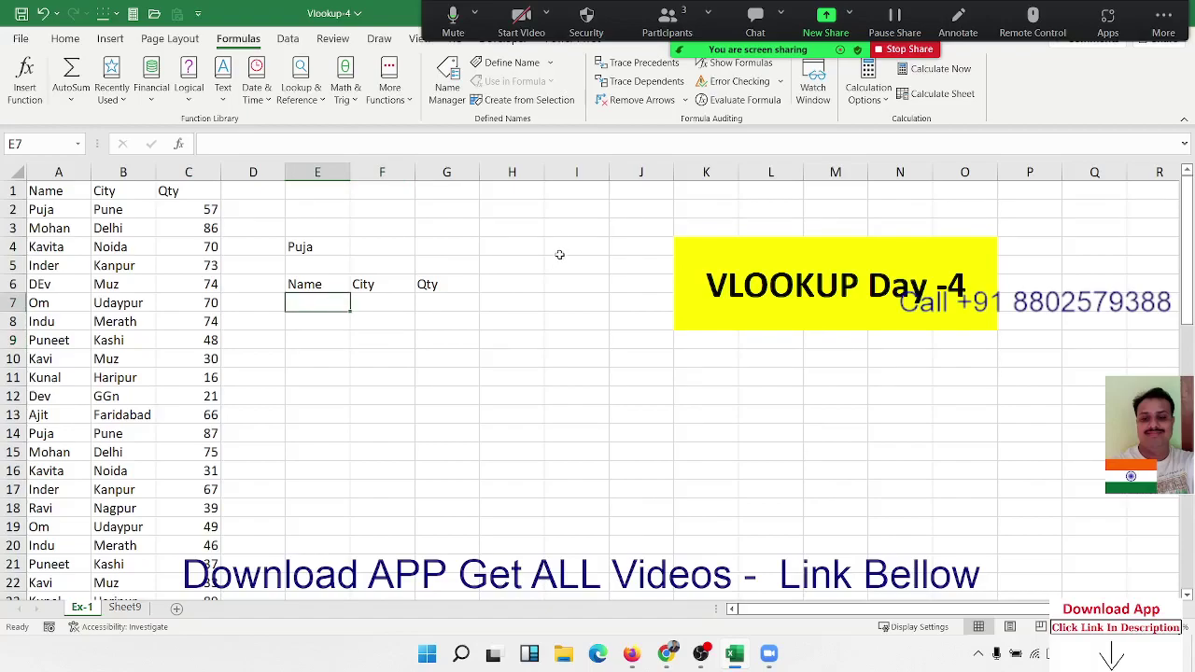
Start a FILTER formula in E7 with the data range A1:C62.
text(=f)
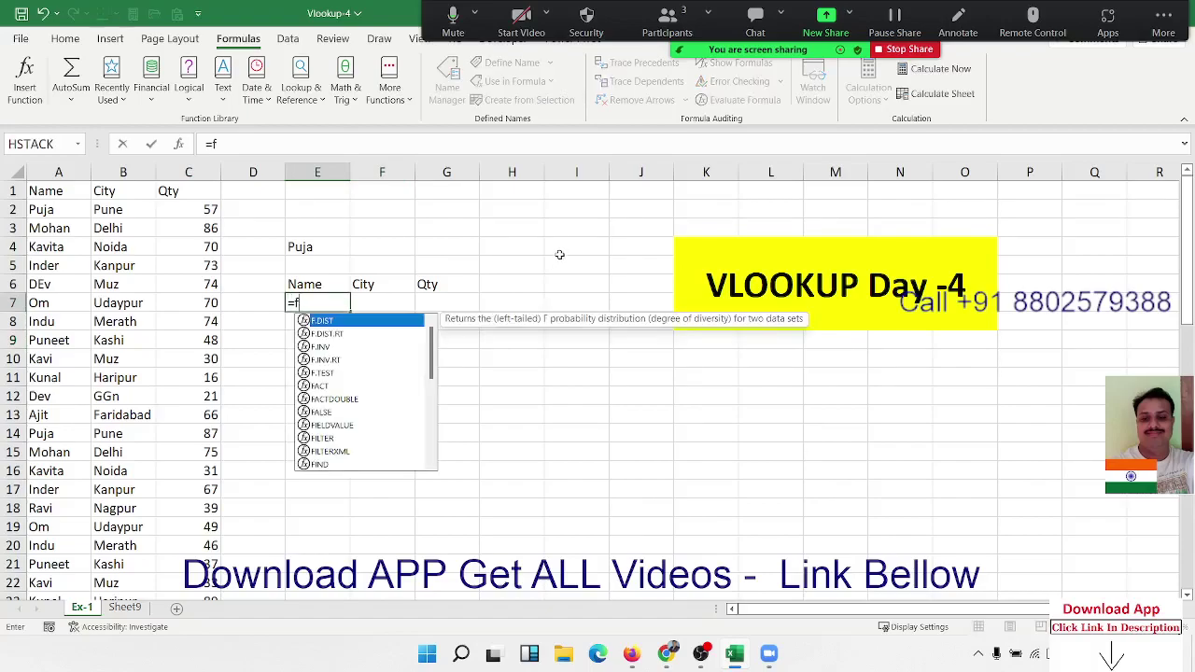
text(il)
key(Tab)
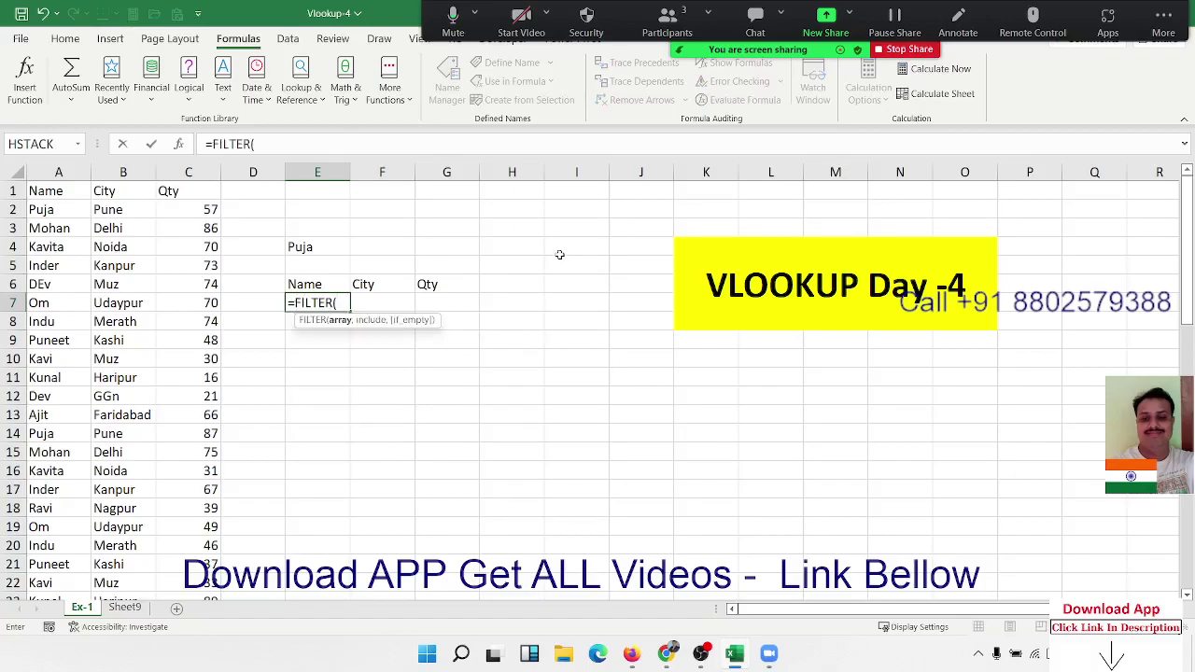
key(Left)
key(Left)
key(Left)
key(ctrl+Up)
key(ctrl+shift+Right)
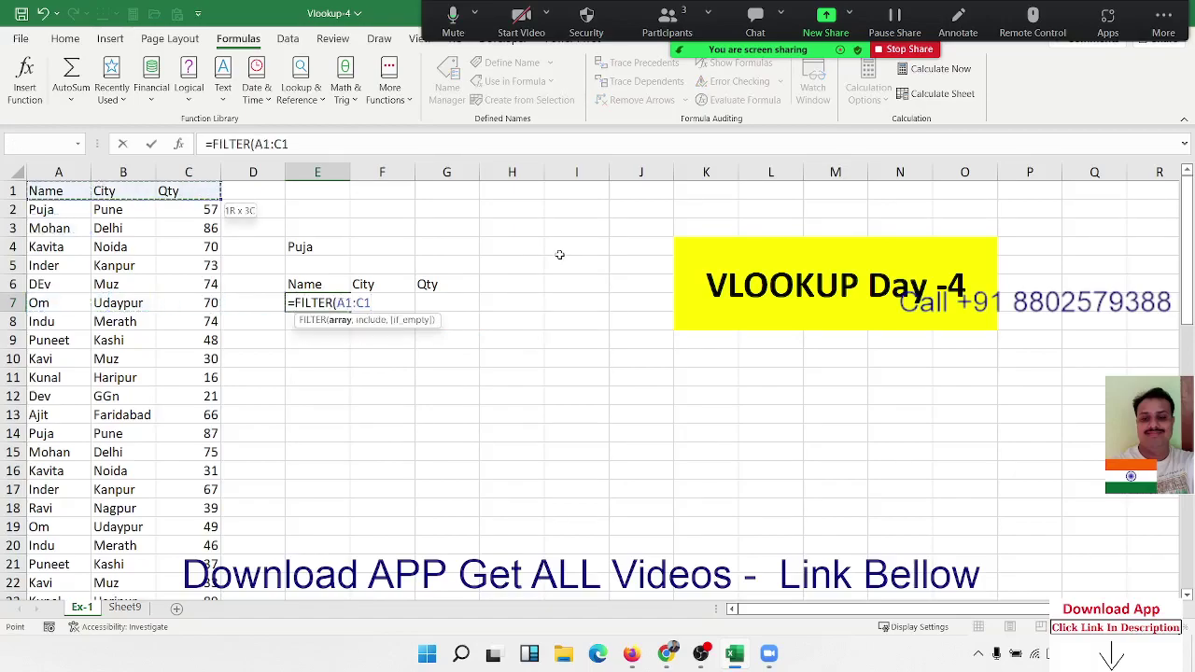
key(ctrl+shift+Down)
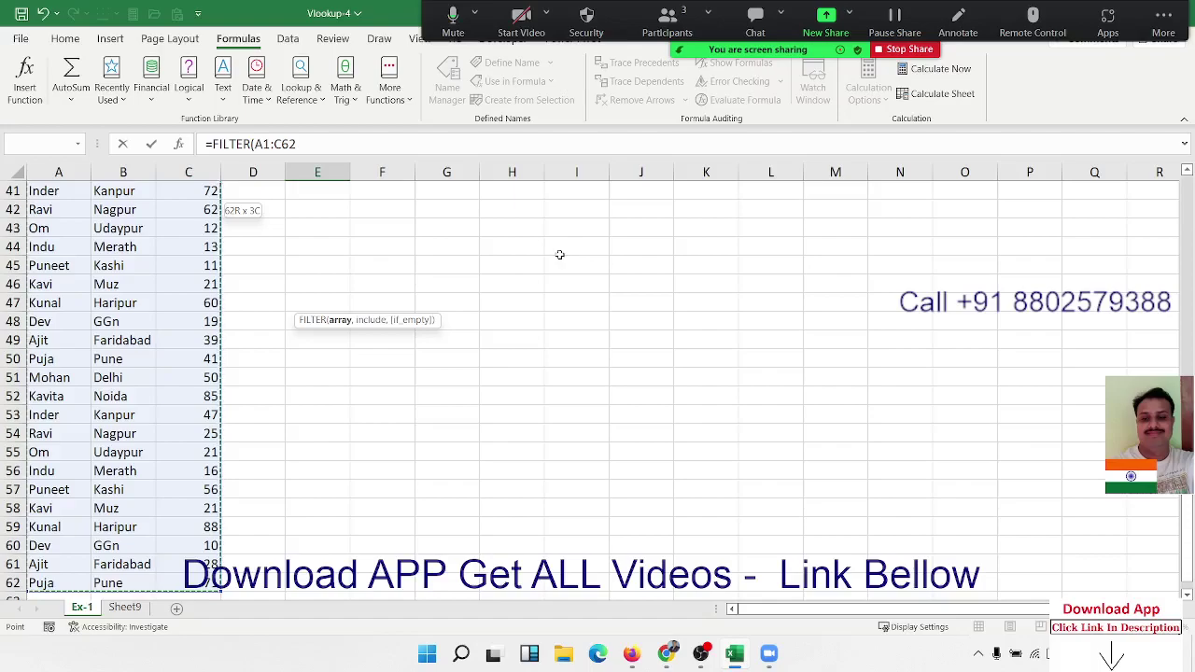
Add the condition A1:A62=E4 and commit, spilling Puja's six Pune rows.
text(,)
key(Left)
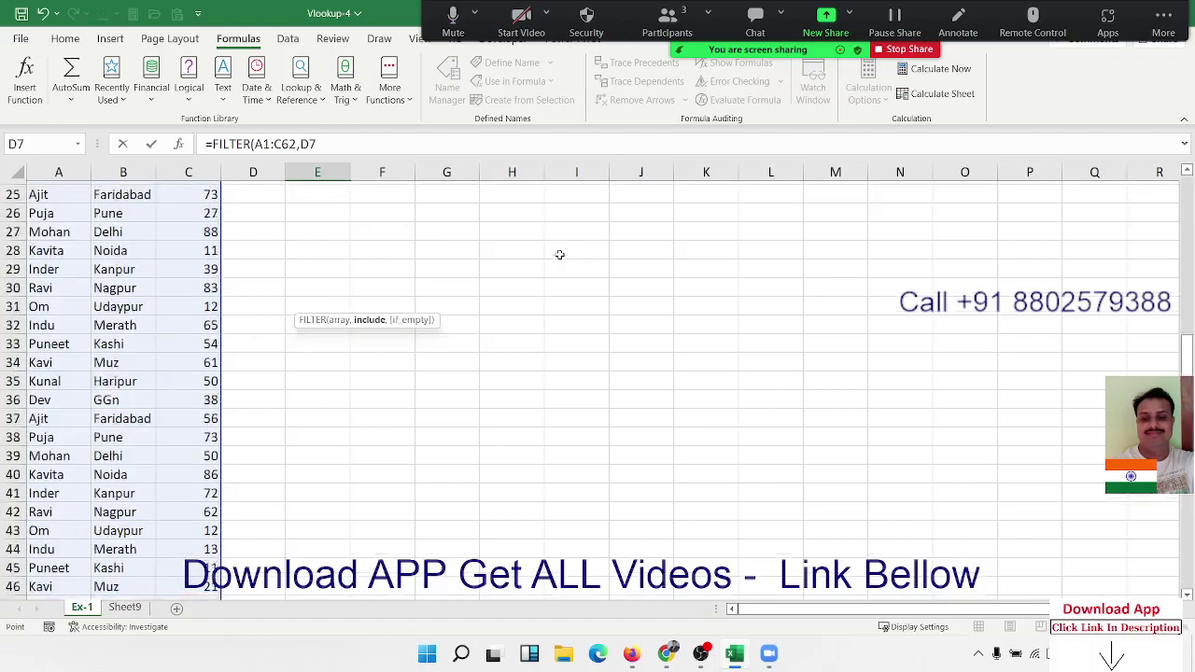
key(Left)
key(Left)
key(Left)
key(Up)
key(Up)
key(Up)
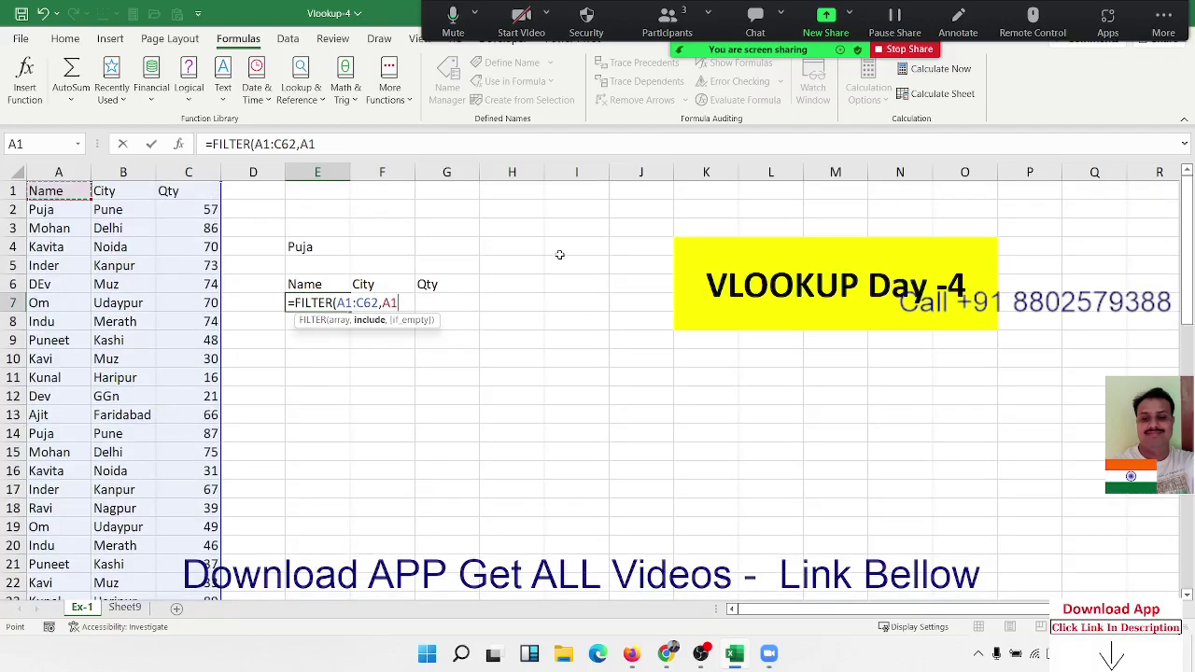
key(ctrl+shift+Down)
text(:A62=)
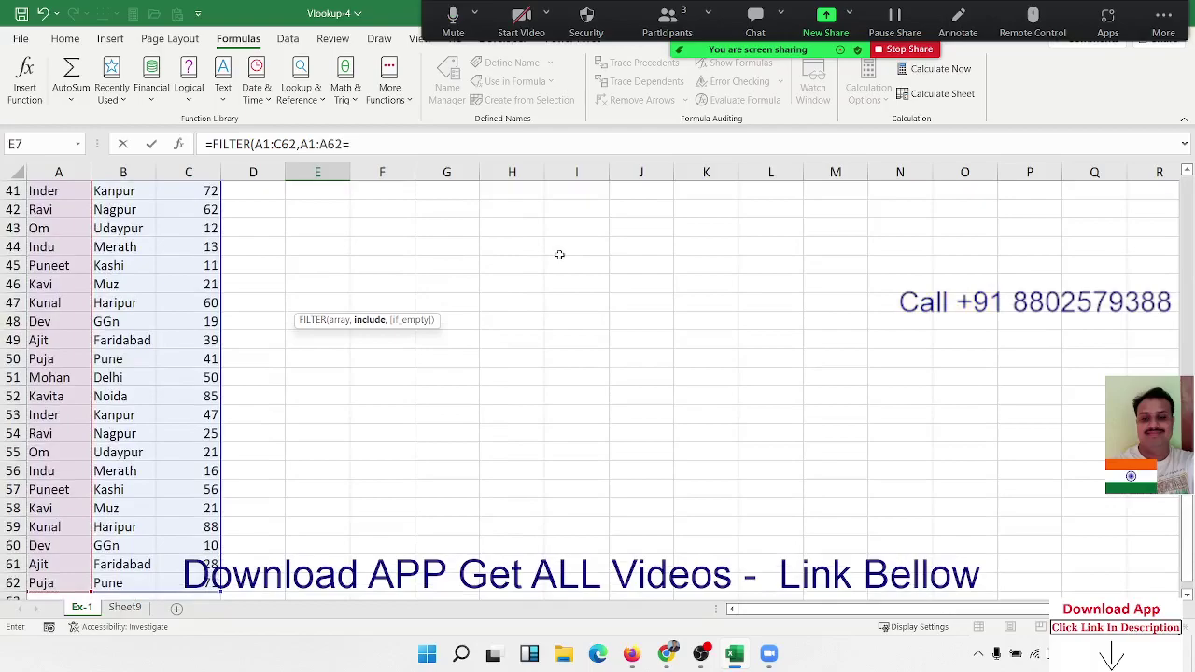
key(Up)
key(Up)
key(Up)
key(Down)
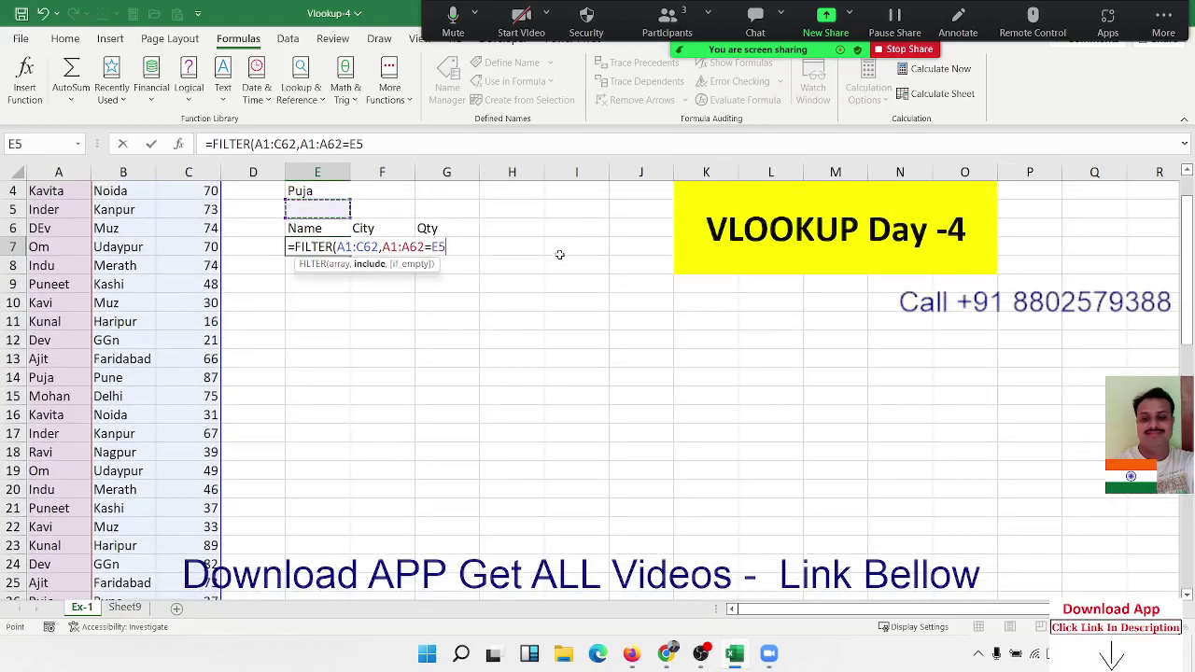
key(Up)
text(,)
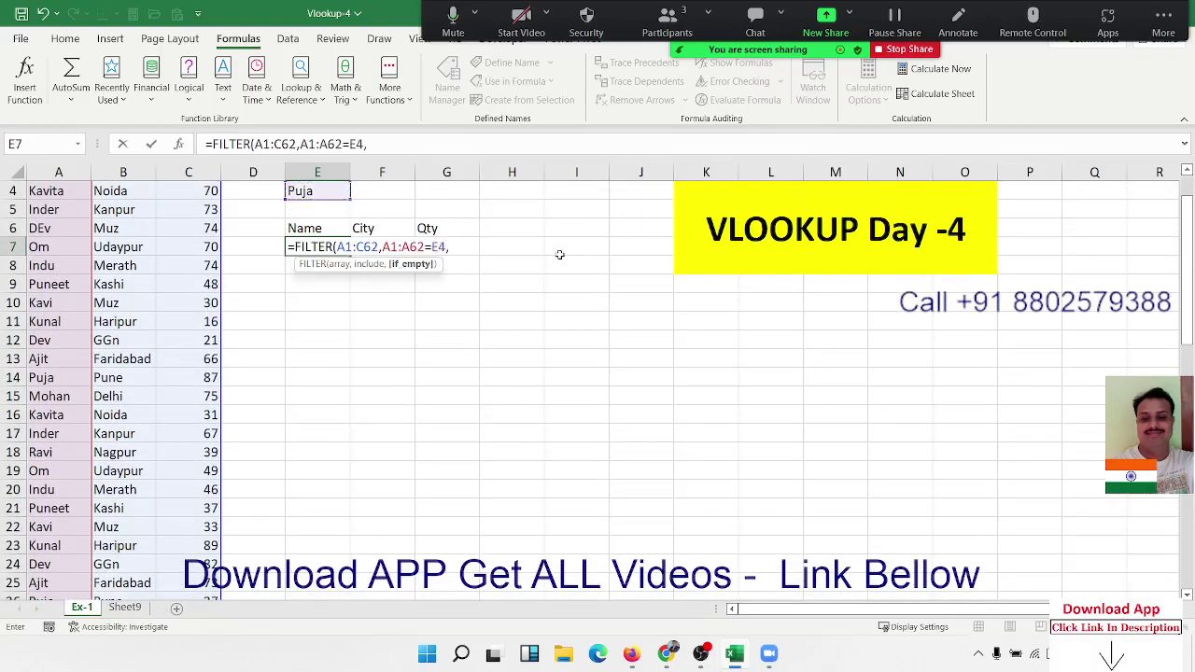
key(BackSpace)
key(Return)
key(Up)
key(Up)
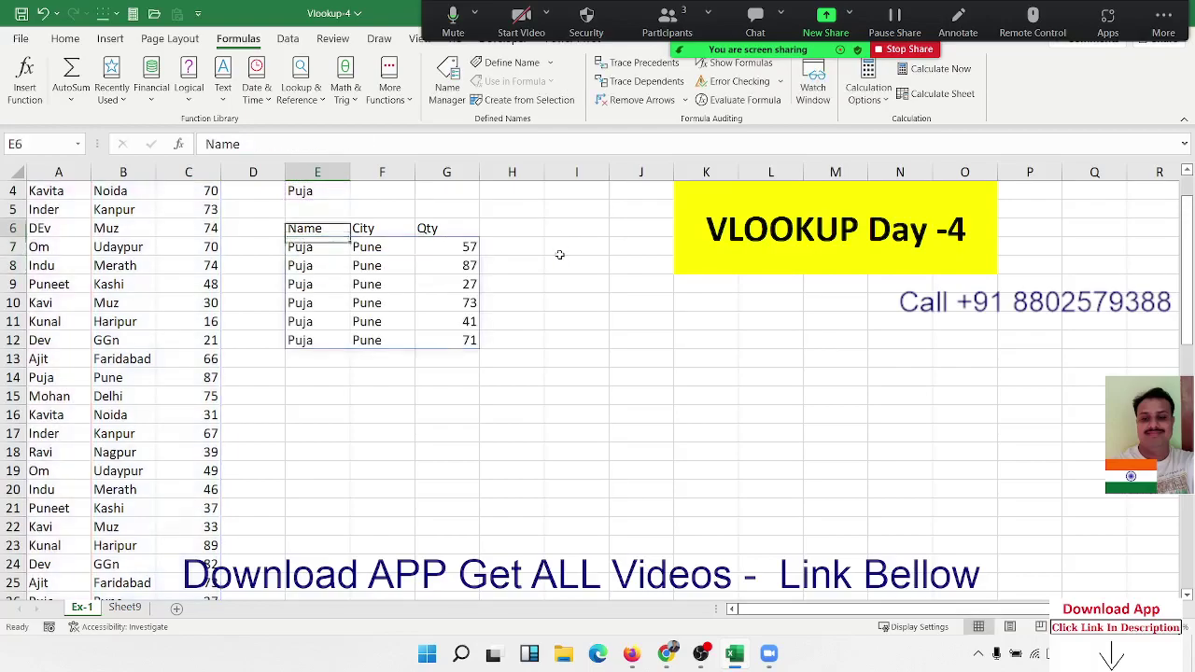
key(Up)
key(Up)
key(Up)
key(Up)
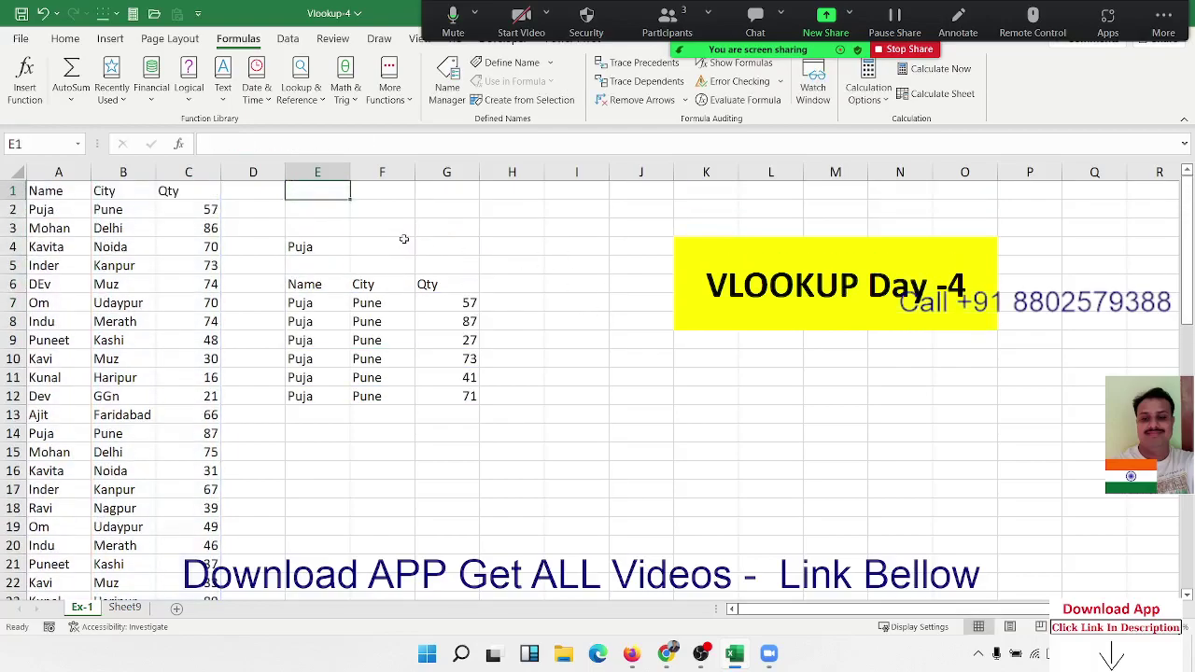
Try Om, then Delhi, then indu as the lookup value in E4.
click(308, 241)
text(Om)
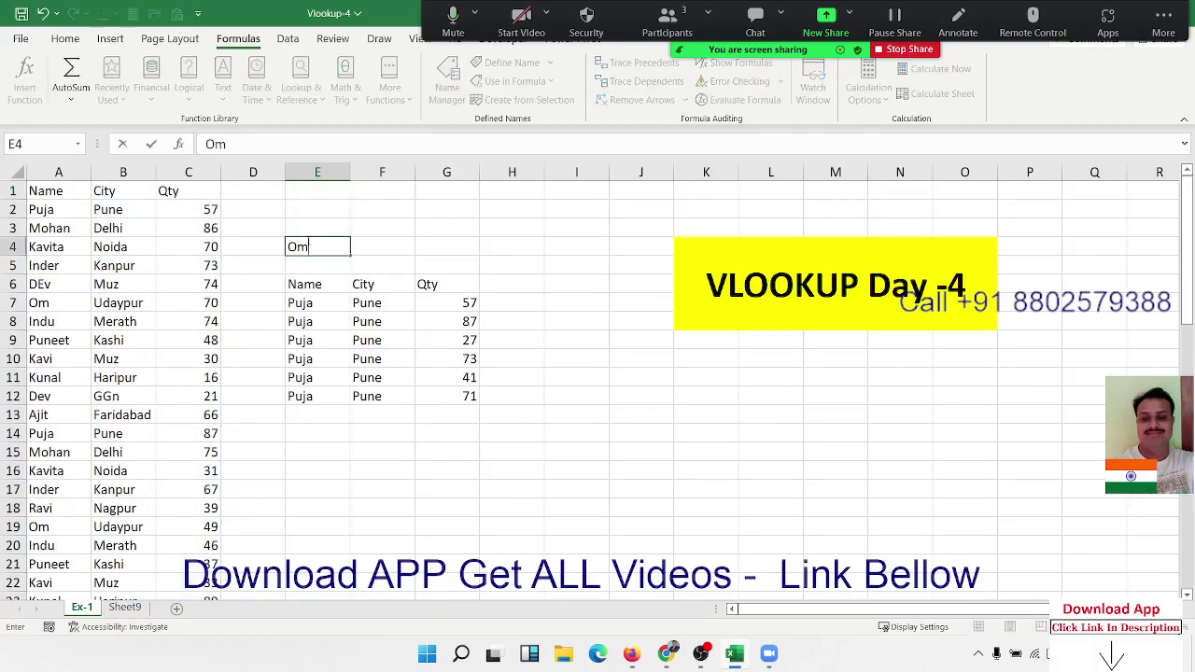
key(Return)
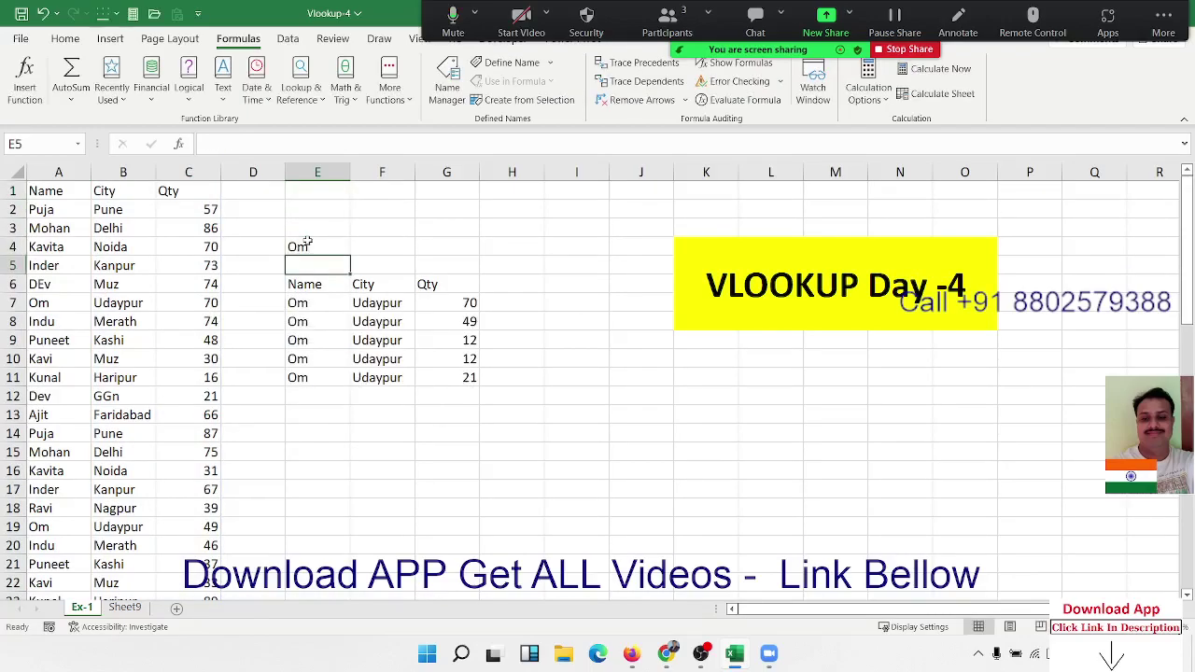
click(307, 241)
text(Del)
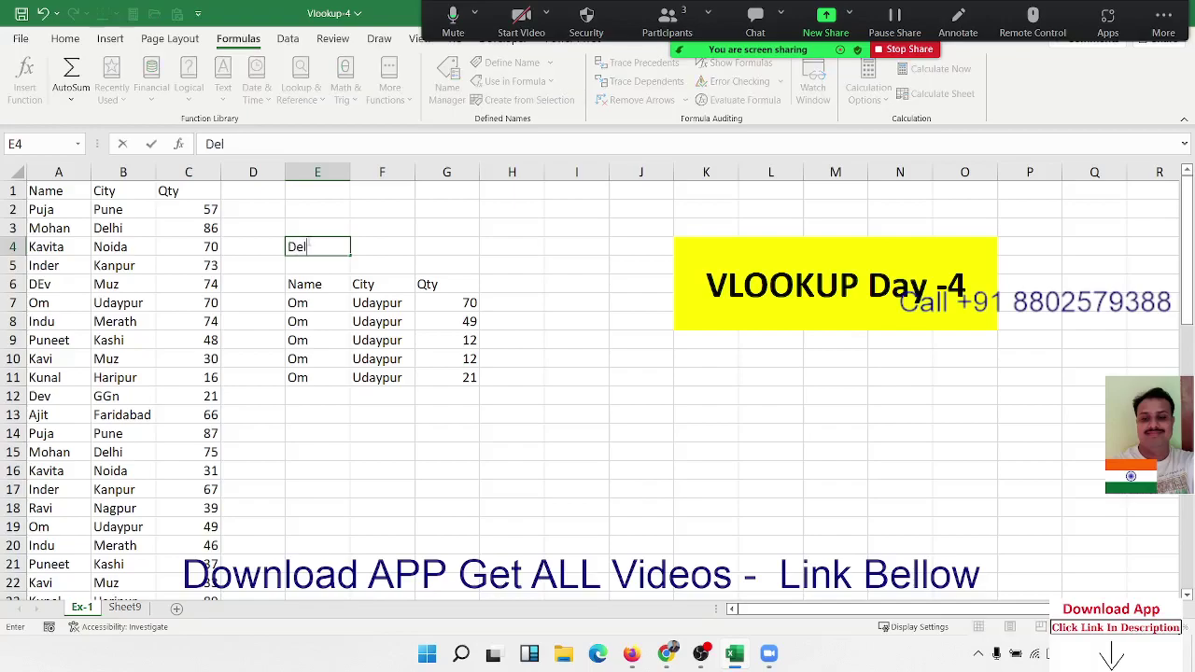
text(hi)
key(Return)
click(307, 241)
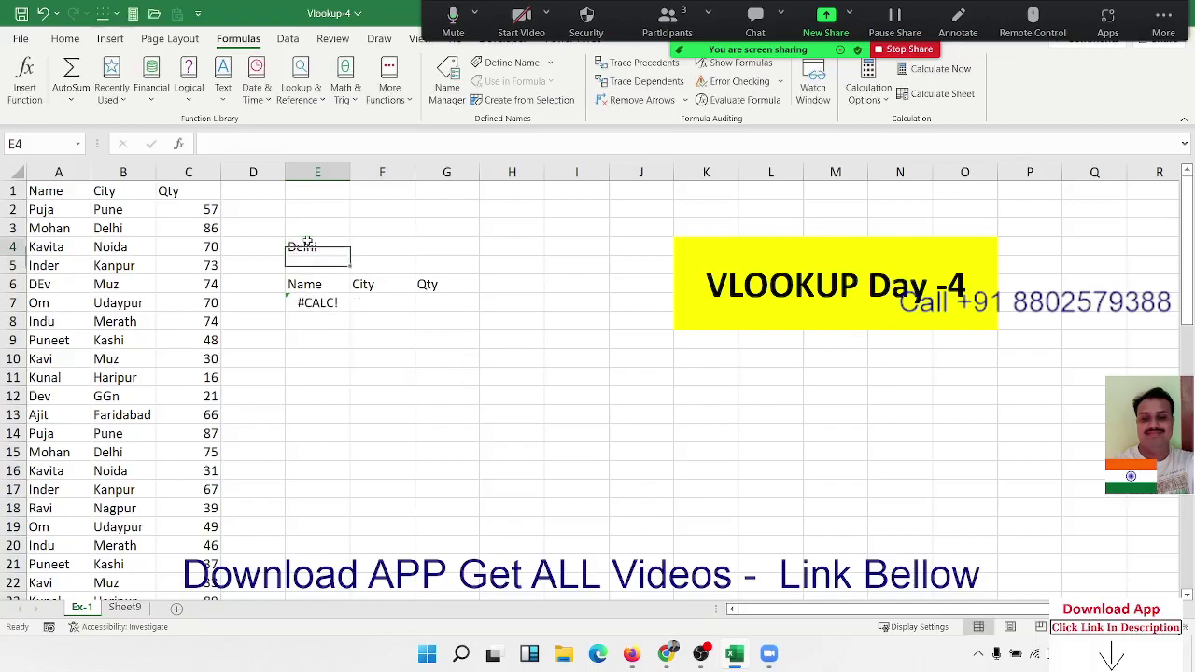
text(i)
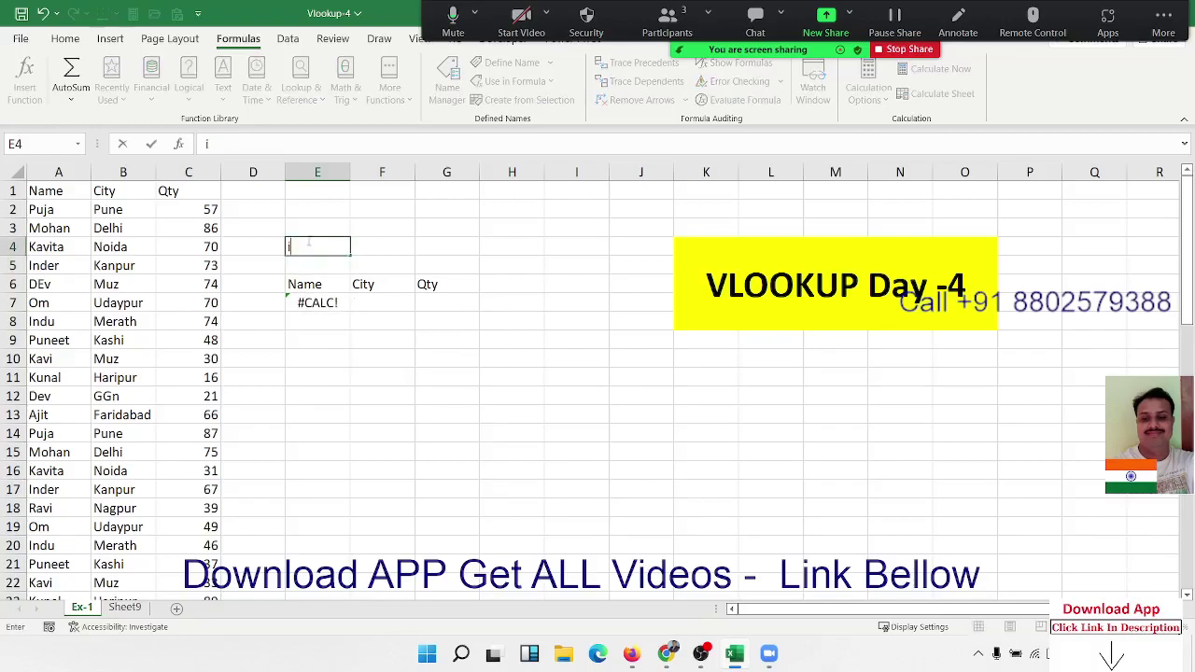
text(ndu)
key(Return)
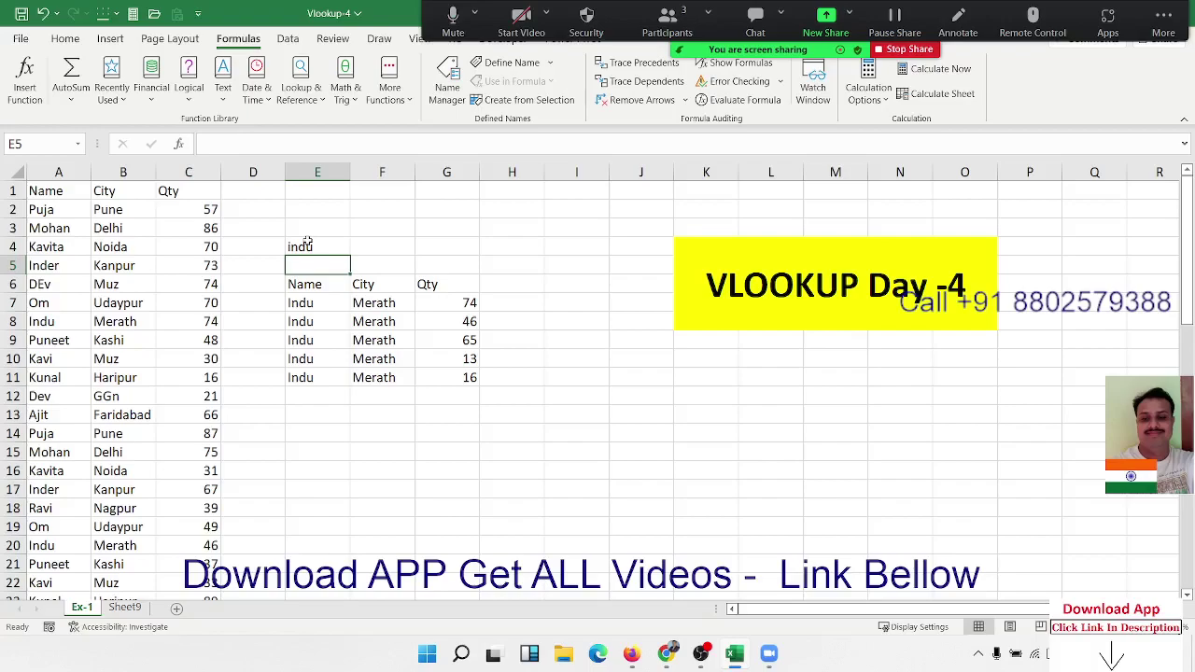
Review E7's FILTER formula without changing it.
key(Down)
key(Down)
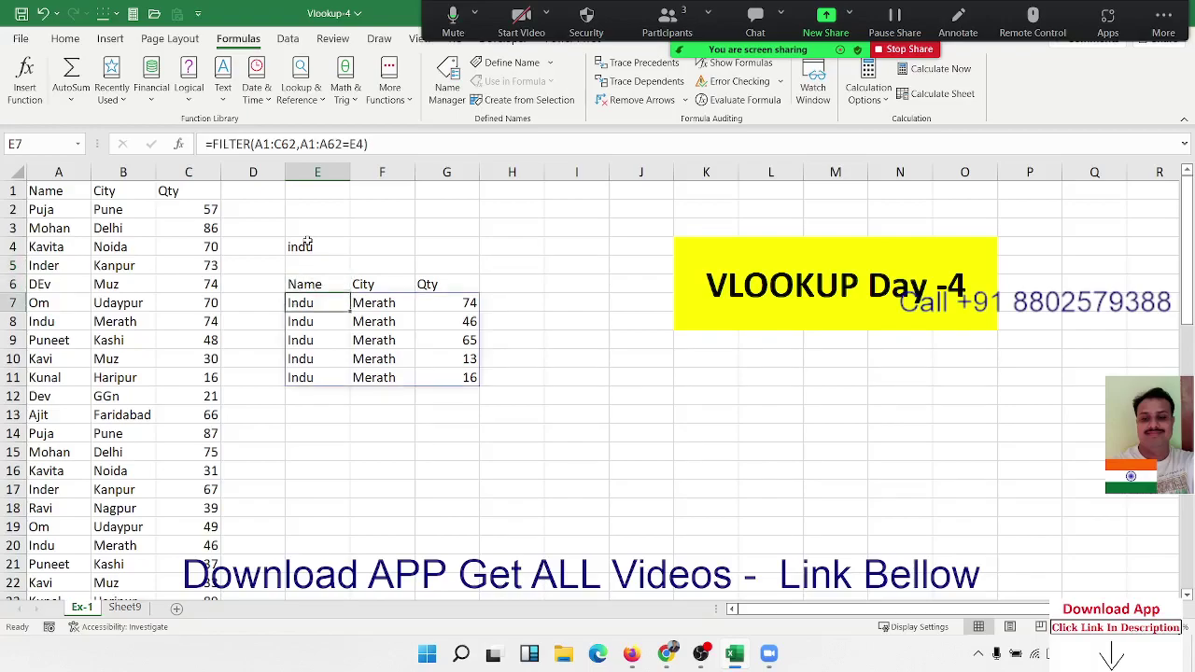
key(F2)
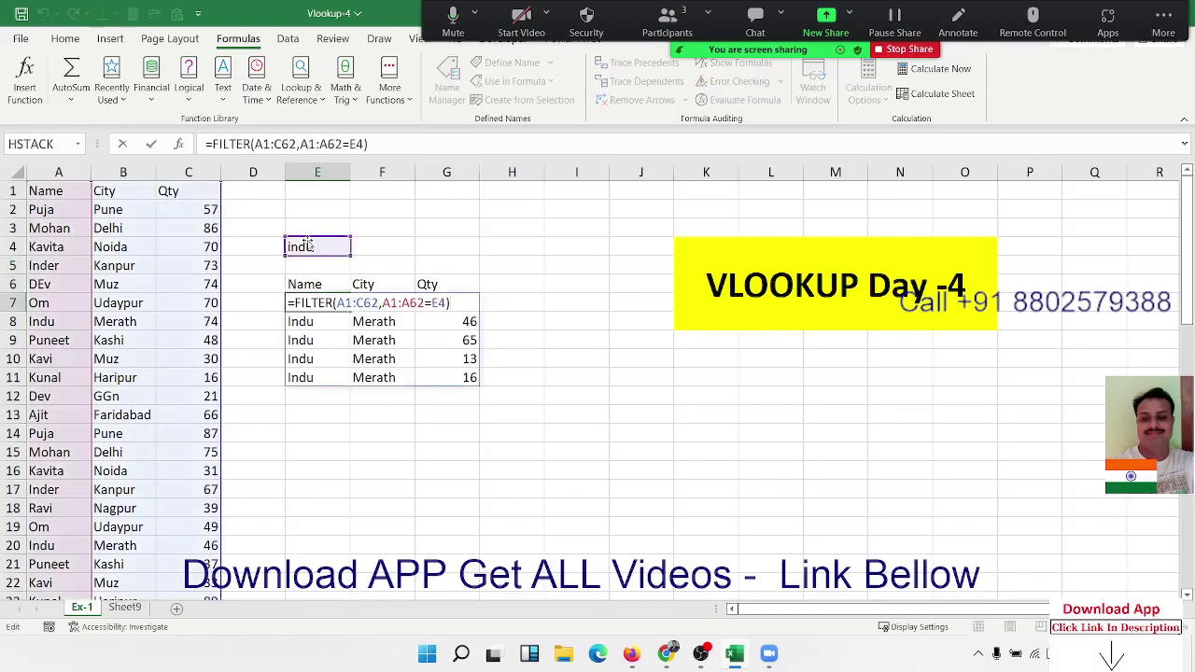
key(Escape)
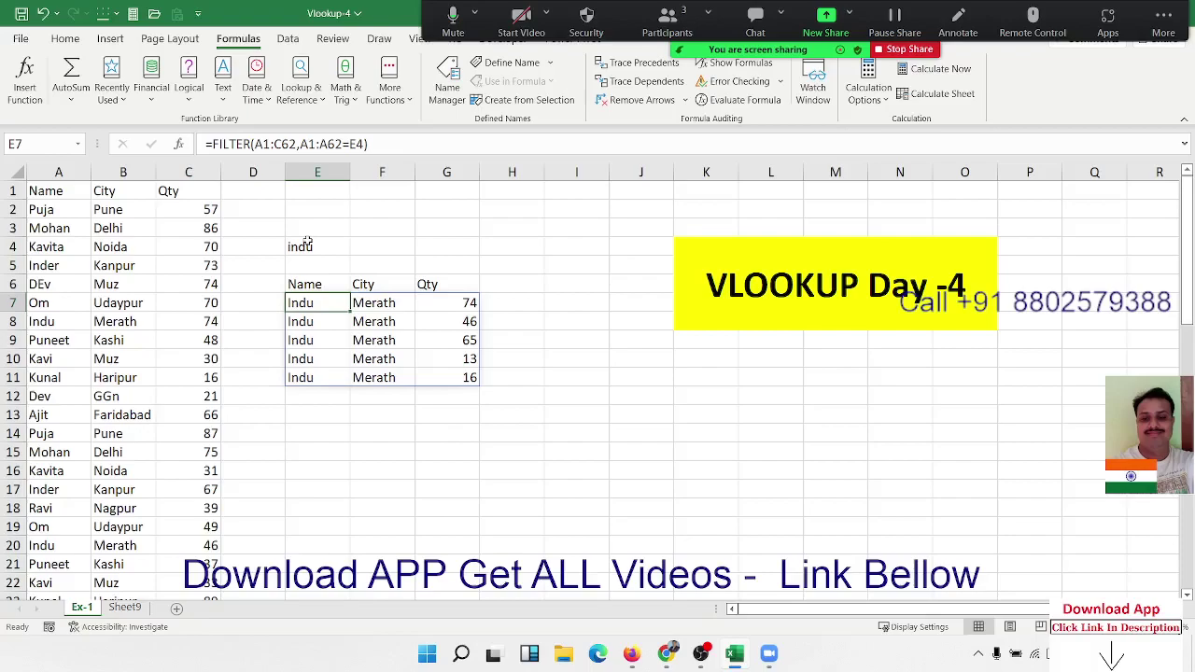
Label cell F4 as Qty.
key(Up)
key(Up)
key(Up)
key(Right)
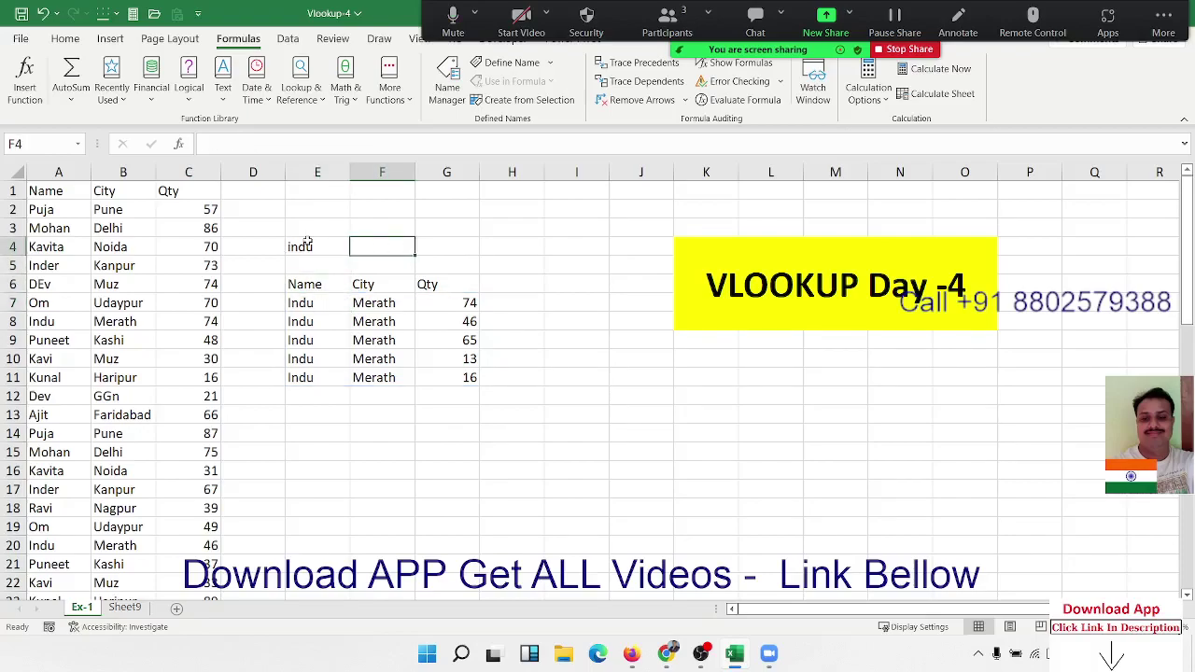
key(Left)
key(Right)
key(Right)
key(Left)
text(Qt)
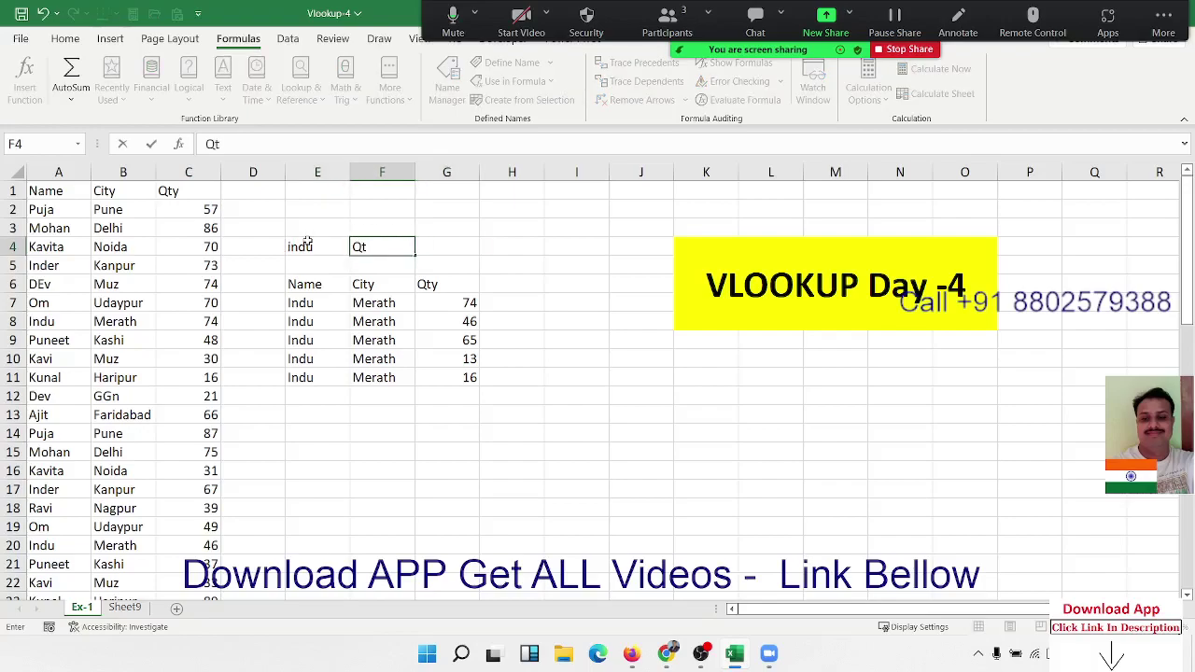
text(y)
key(Tab)
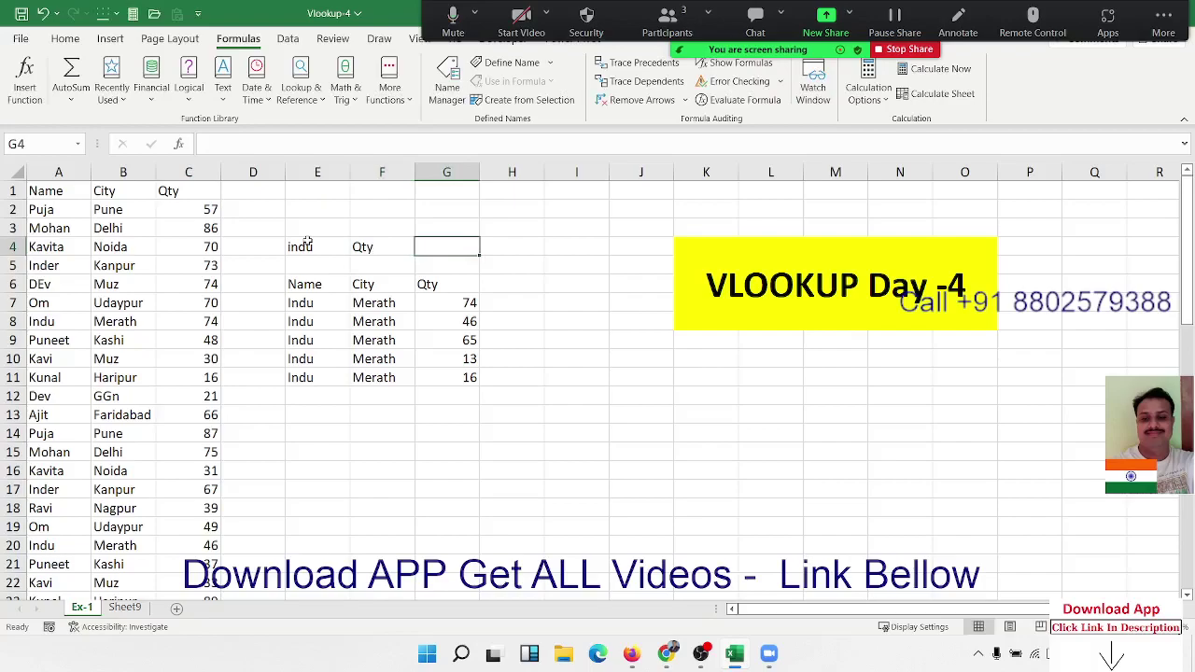
Enter >50 in G4 and append *C1:C62>50 to E7's FILTER condition.
text(>50)
key(Return)
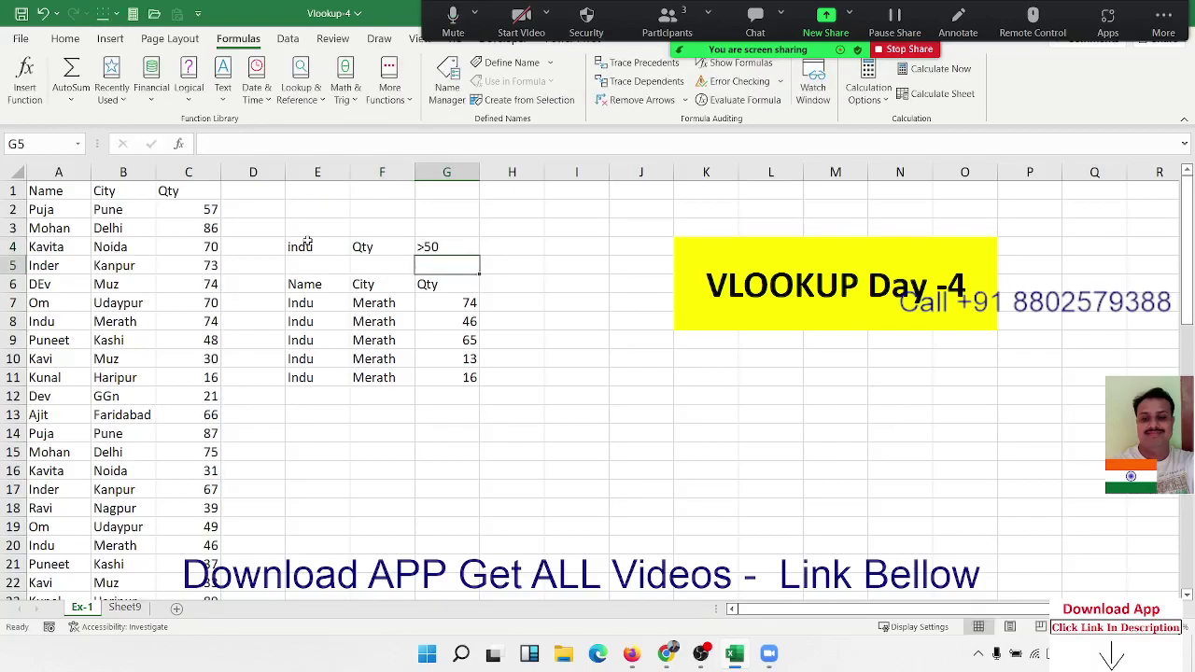
key(Down)
key(Down)
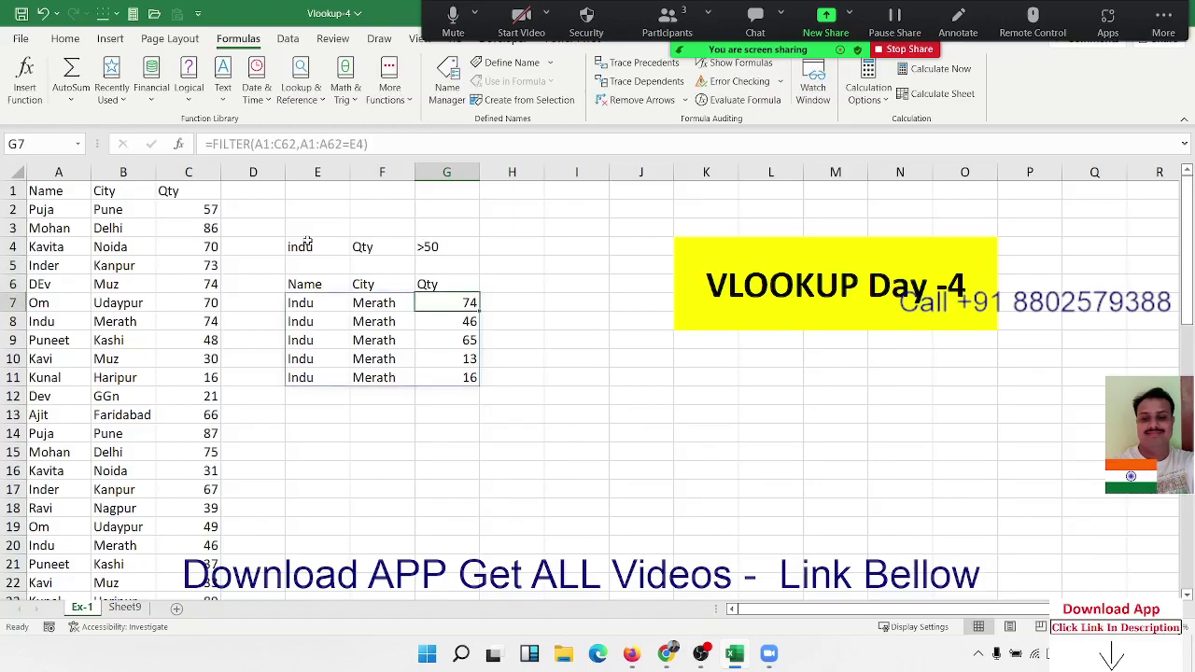
key(Left)
key(Left)
click(387, 149)
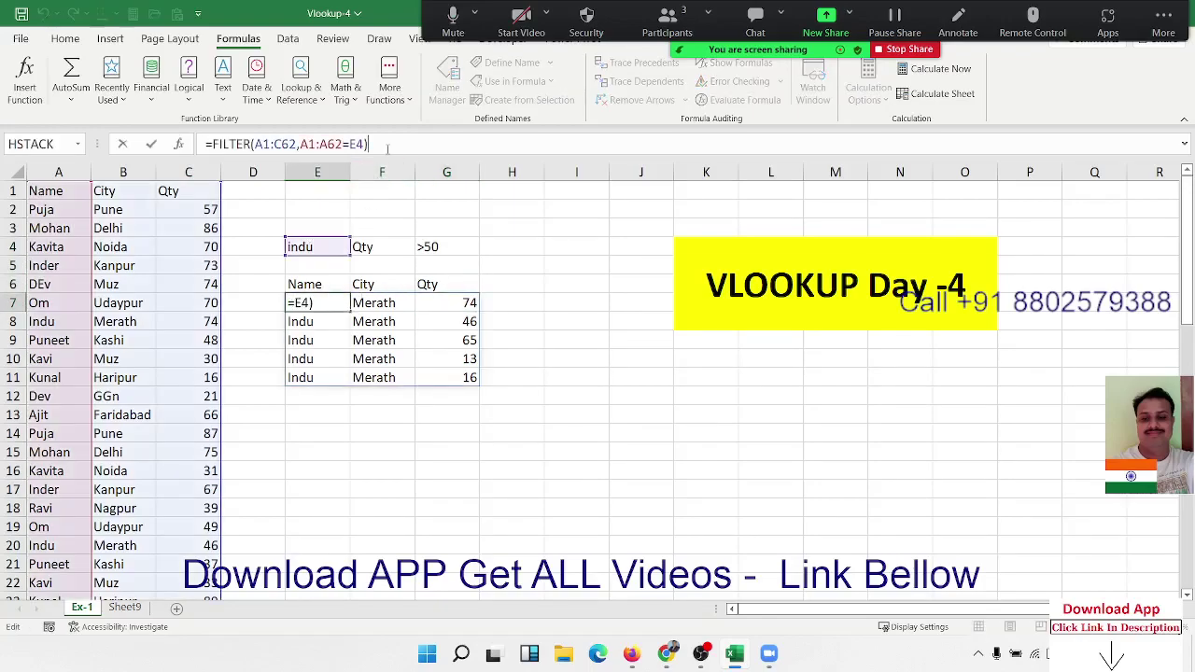
key(BackSpace)
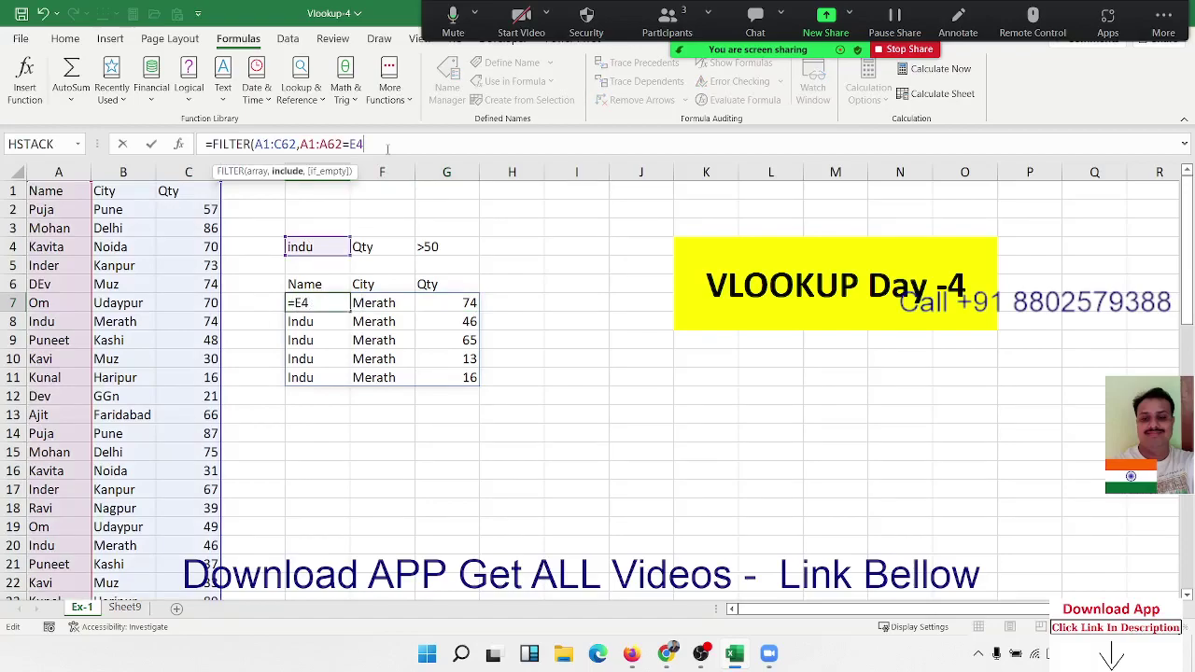
text(*)
click(195, 197)
key(ctrl+shift+Down)
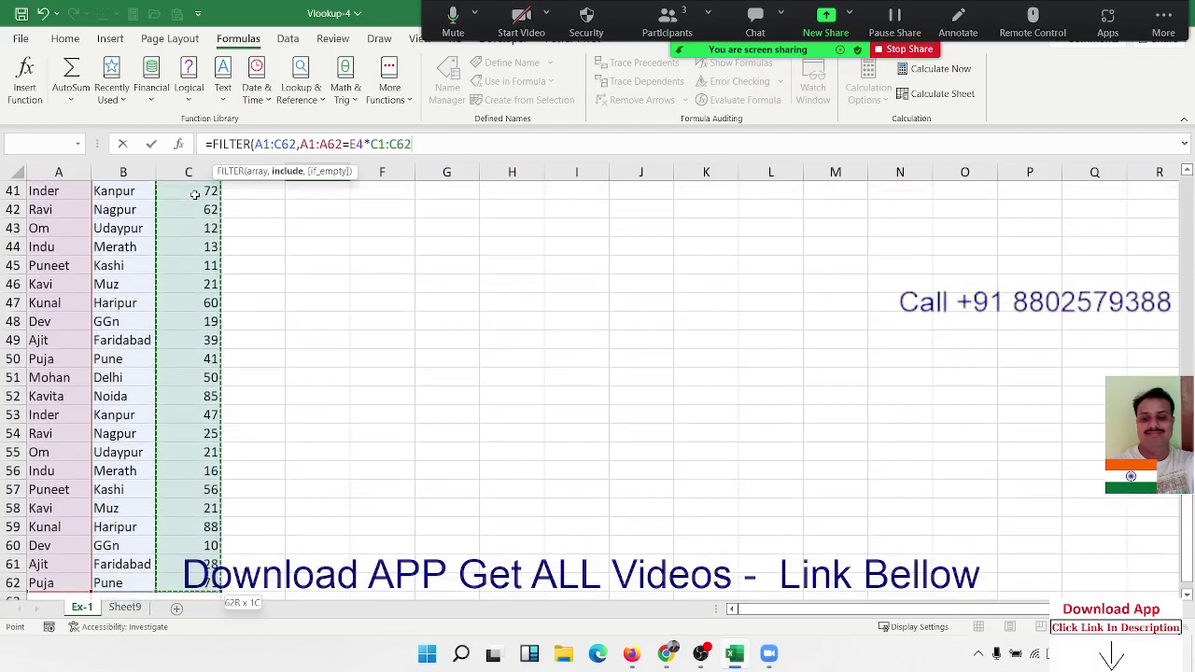
text(>5)
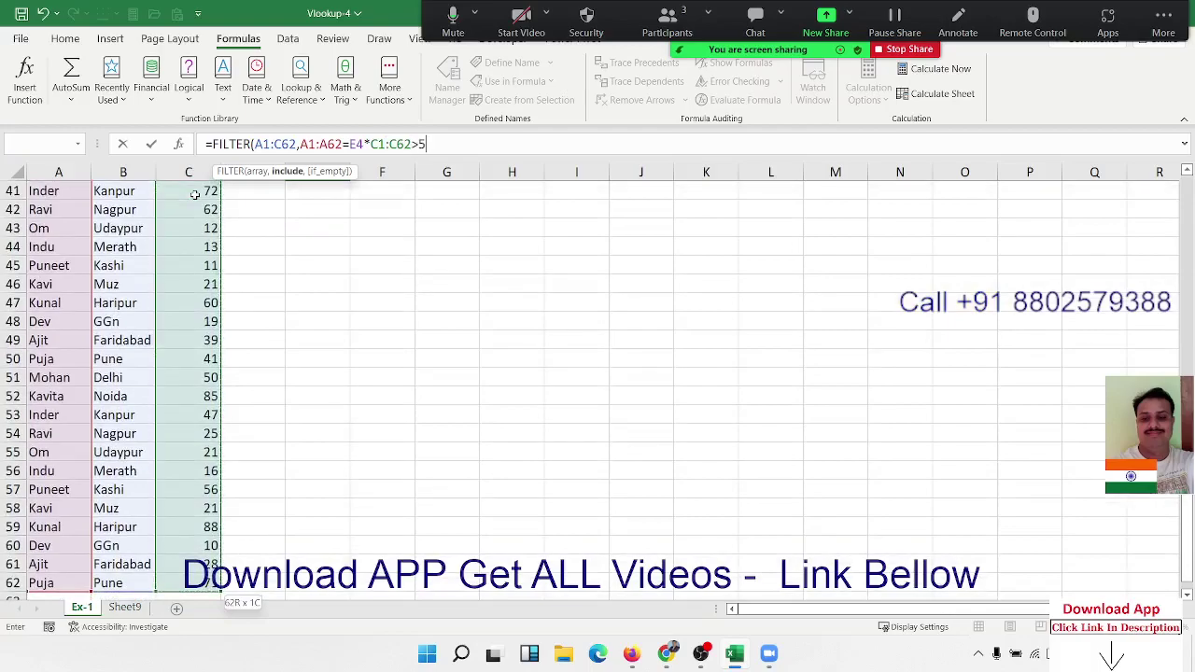
text(0)
key(Return)
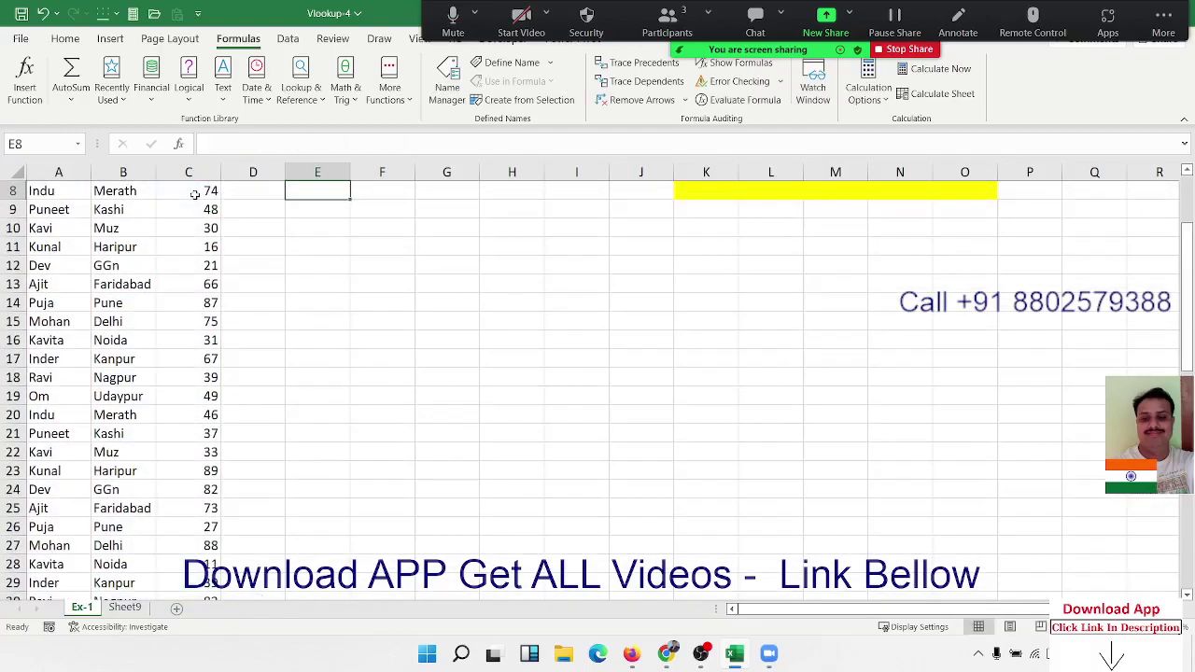
Delete the * operator between the two FILTER conditions.
key(Up)
key(Up)
key(Down)
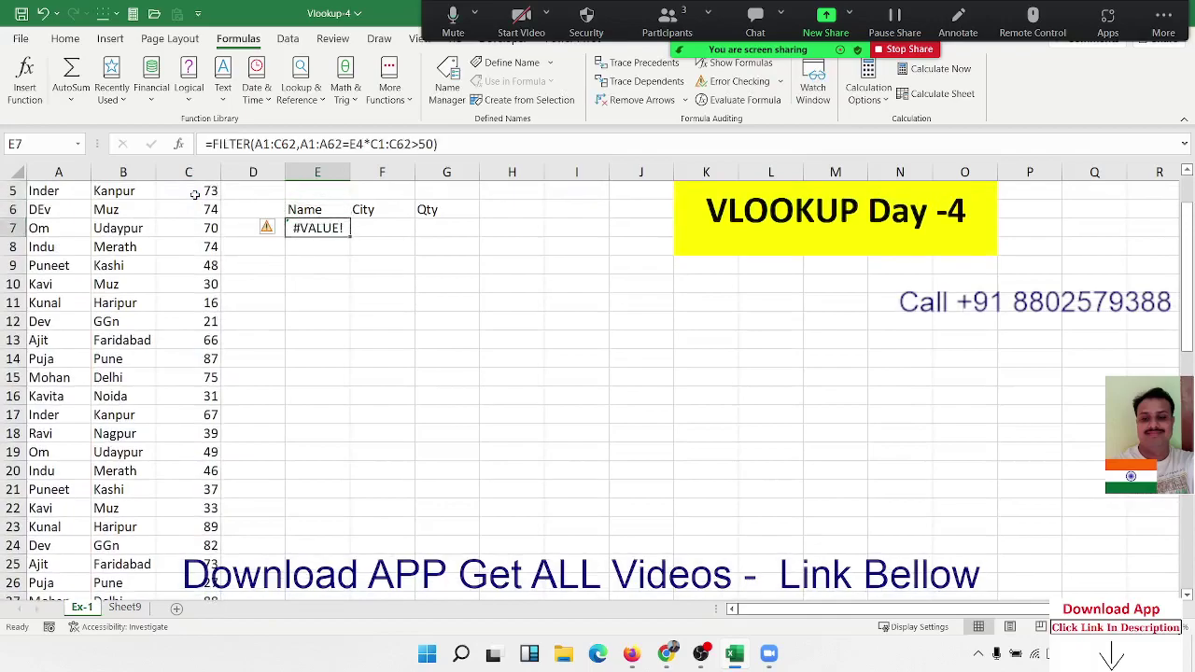
click(417, 143)
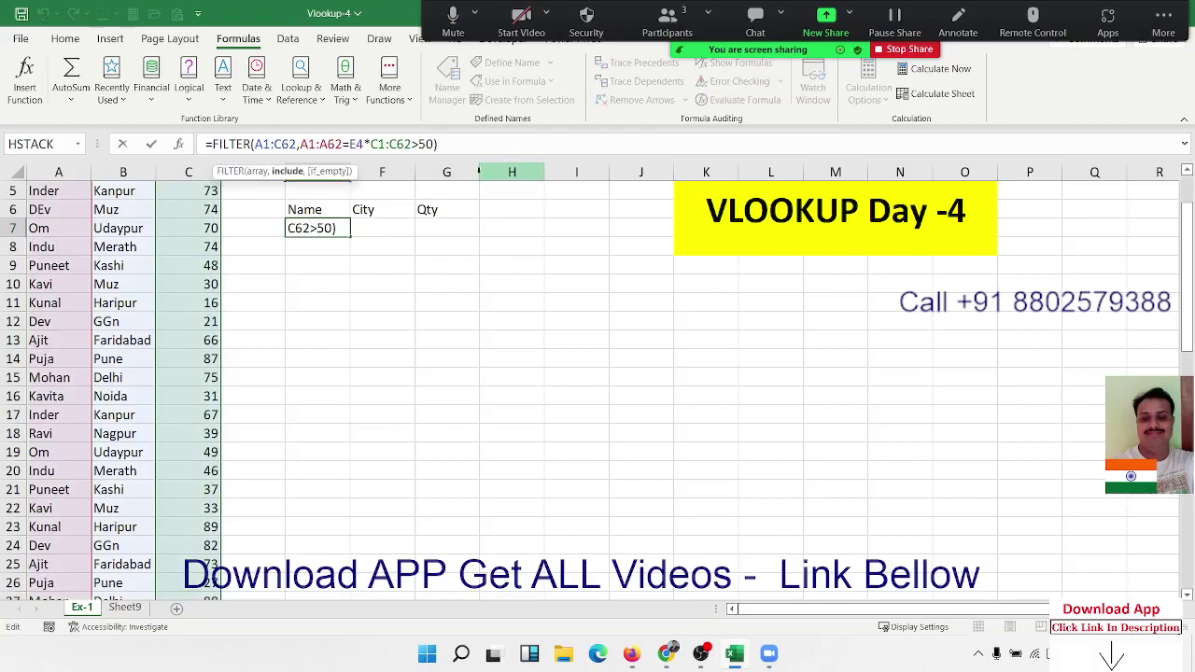
scroll(429, 168, up, 2)
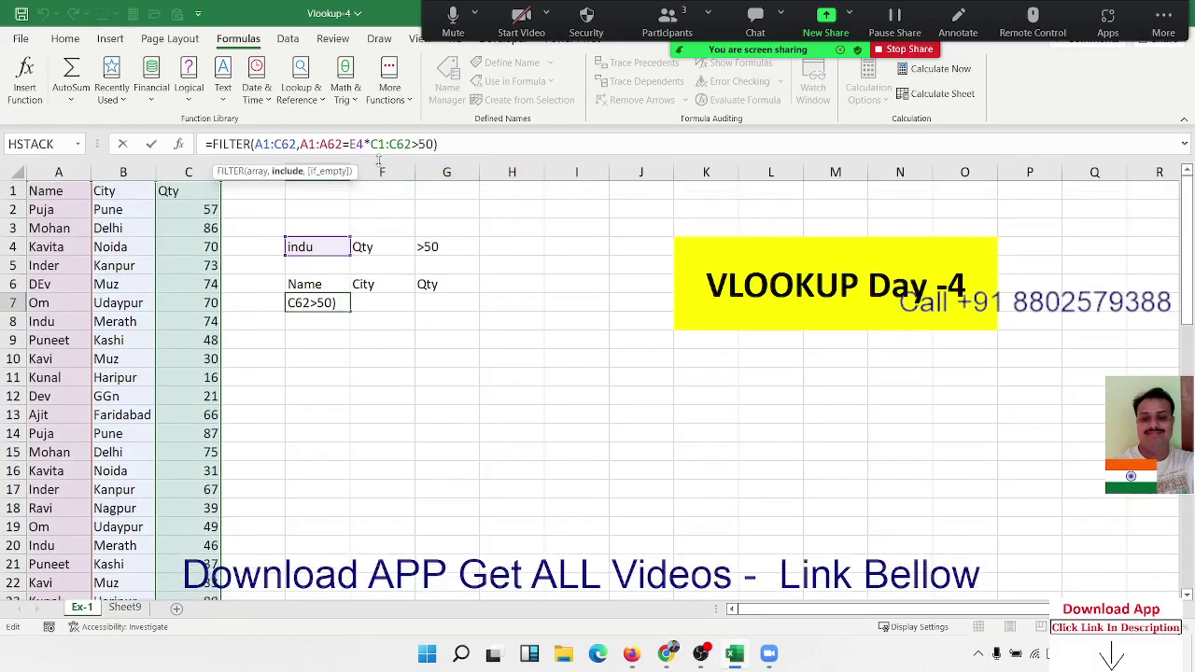
click(371, 144)
key(BackSpace)
Join the two FILTER conditions with + instead.
text(+)
key(Return)
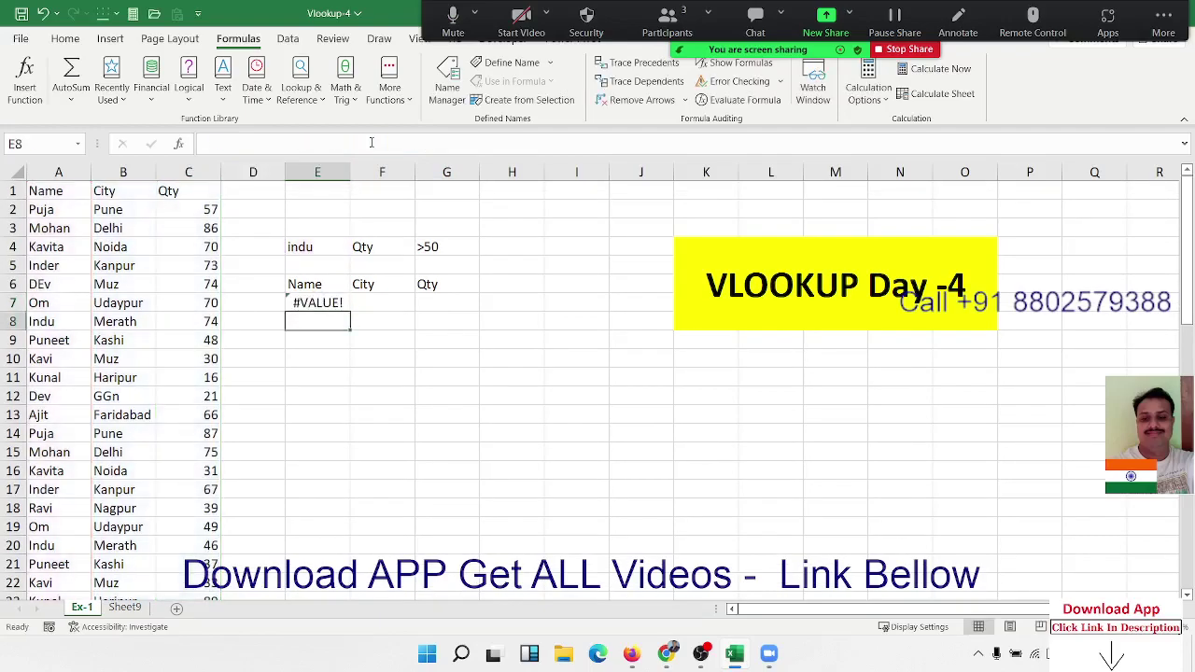
key(Up)
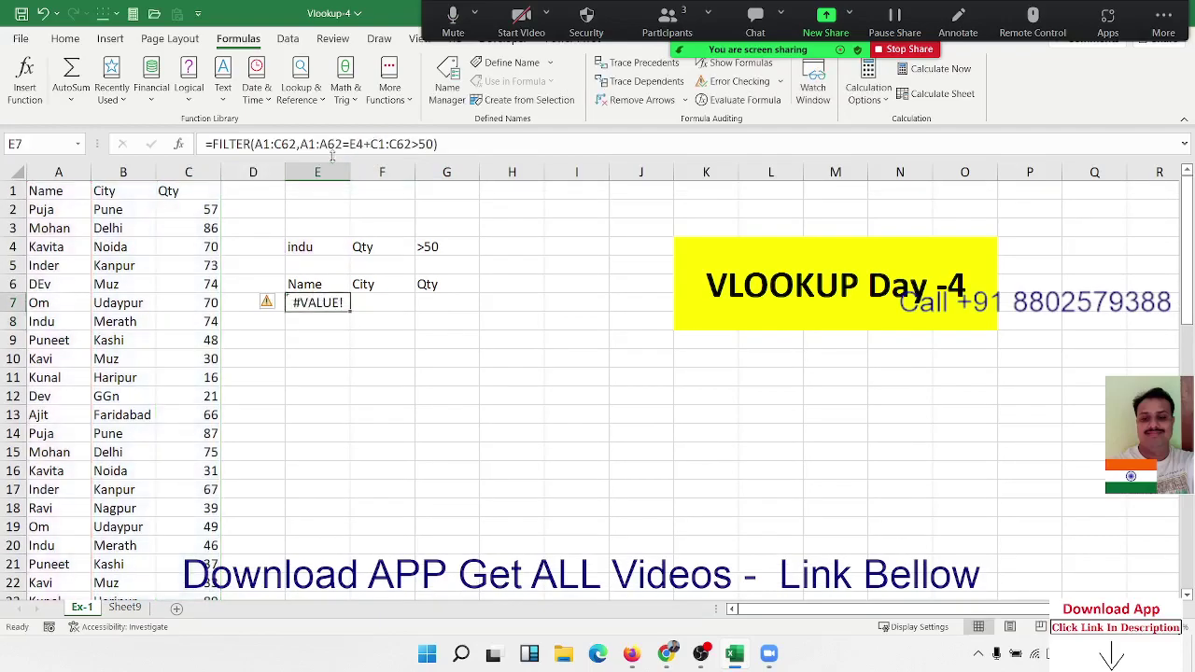
Parenthesise the conditions as (A1:A62=E4)+(C1:C62>50) in E7's FILTER.
click(306, 143)
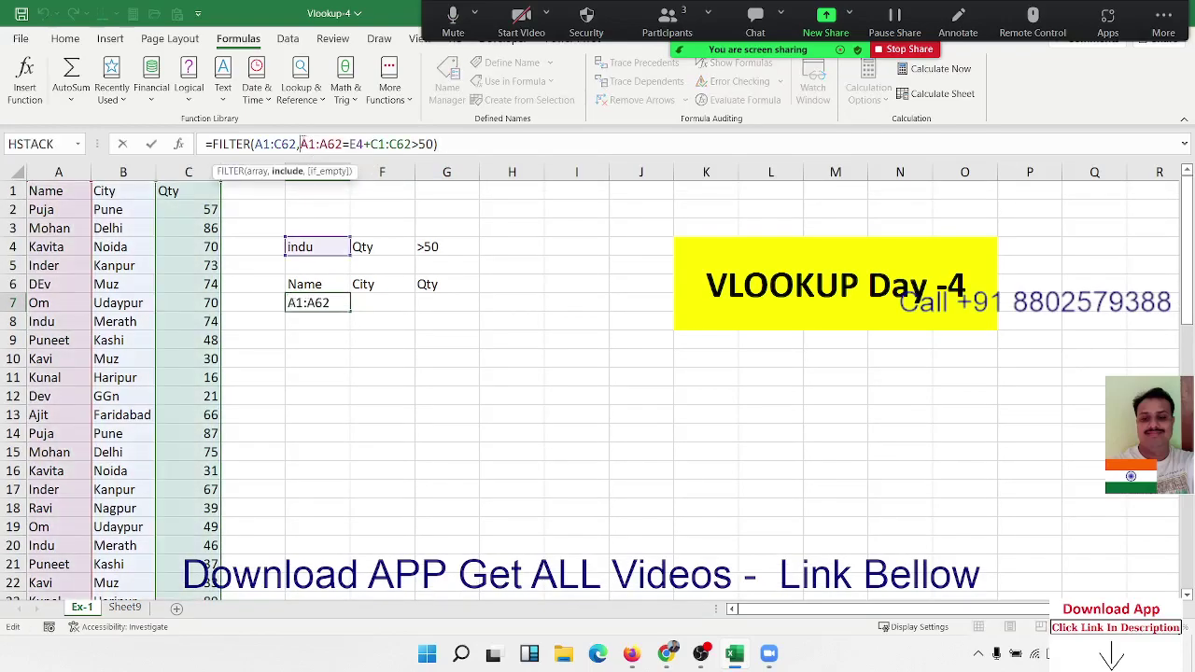
text(()
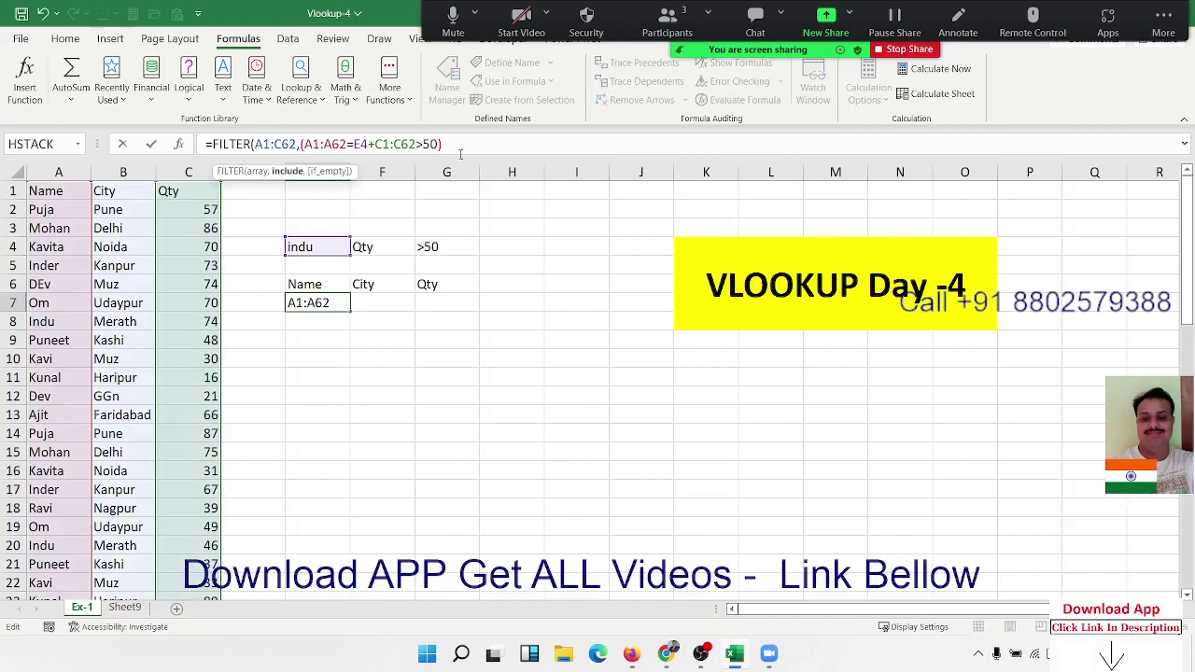
click(368, 144)
text())
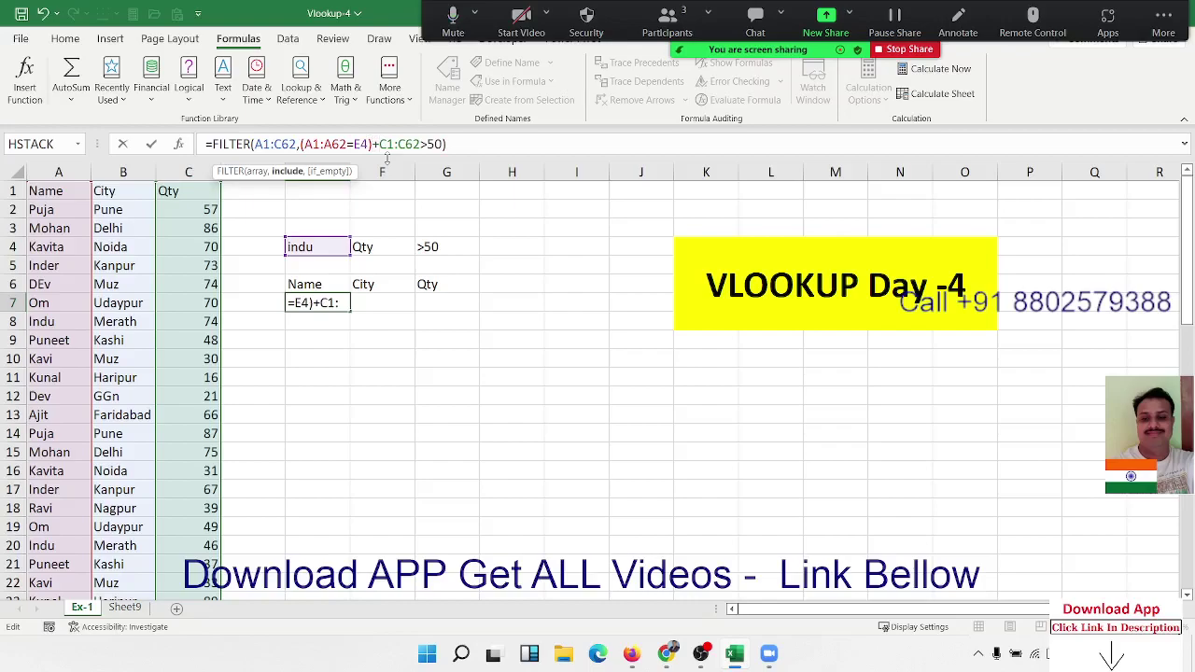
key(Right)
text(()
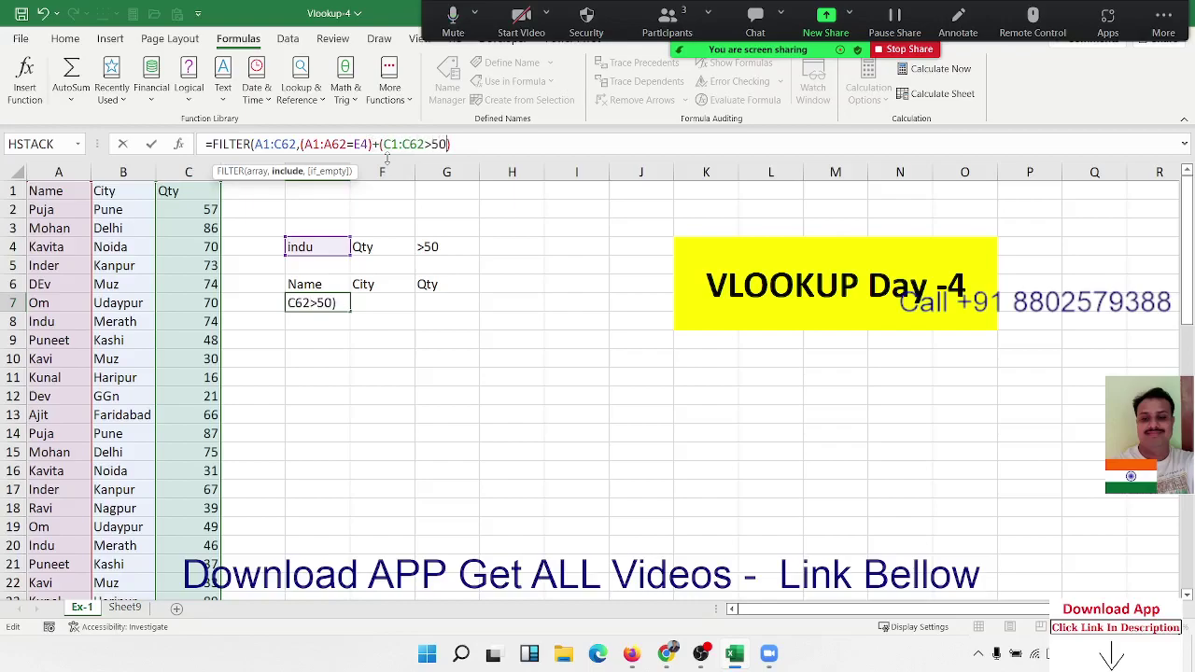
text())
key(Return)
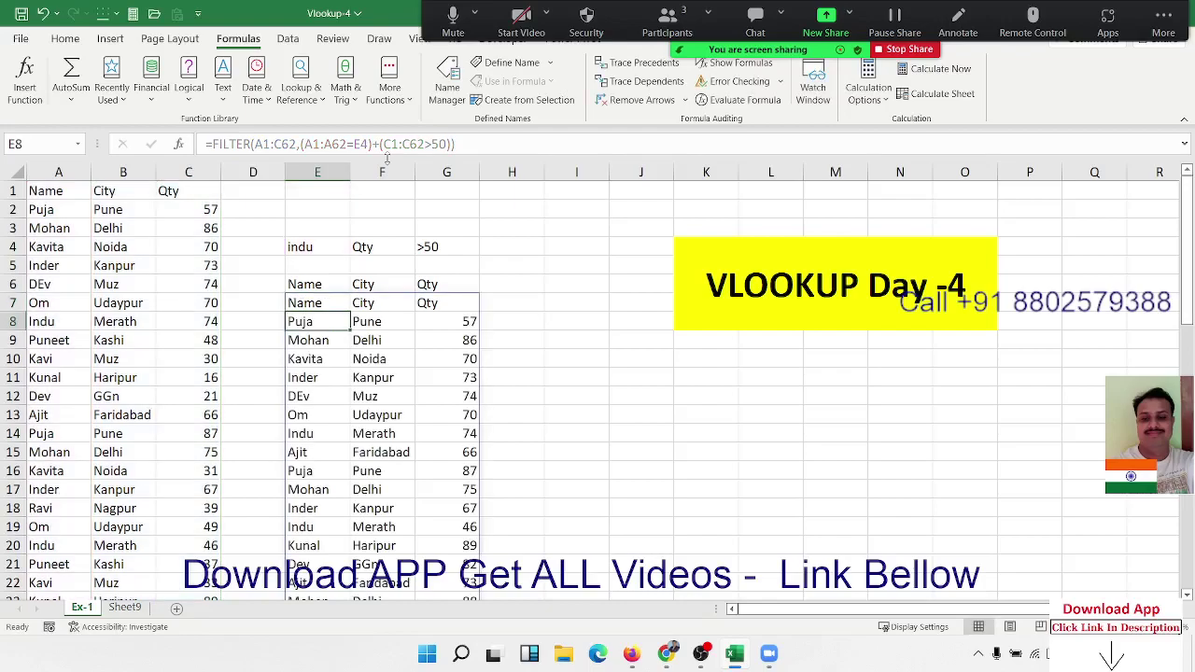
key(Up)
Review the data, selecting E5 and the Qty values C2:C5.
scroll(360, 392, down, 3)
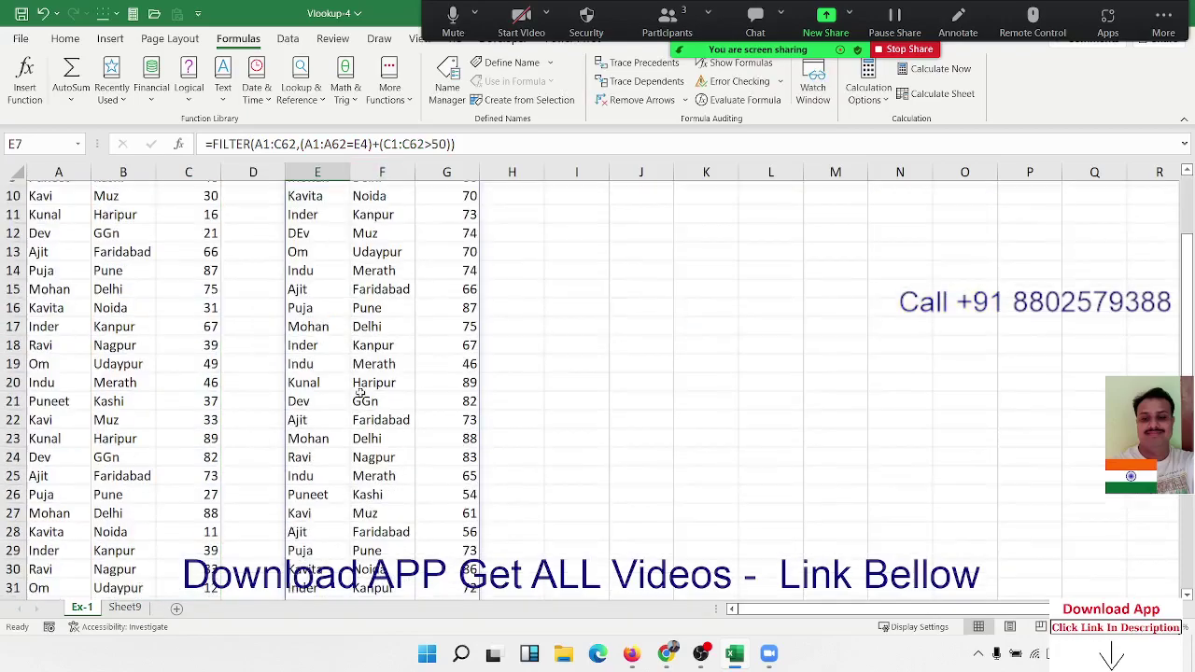
scroll(359, 391, down, 7)
scroll(360, 393, up, 7)
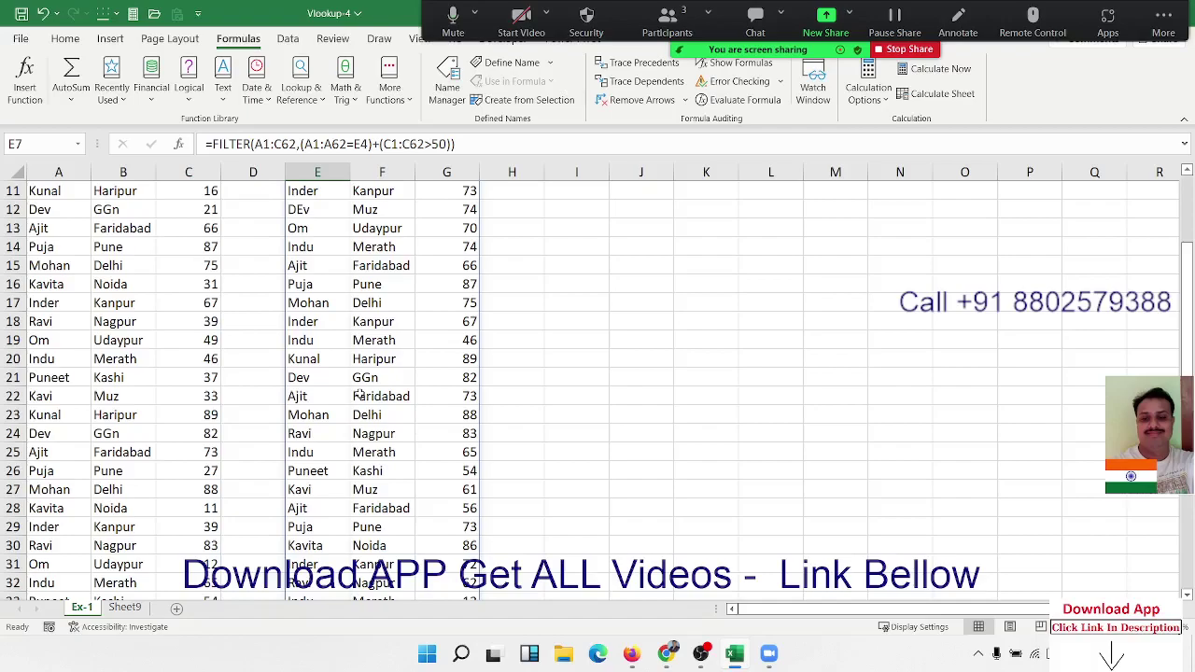
scroll(360, 393, up, 3)
scroll(359, 393, up, 1)
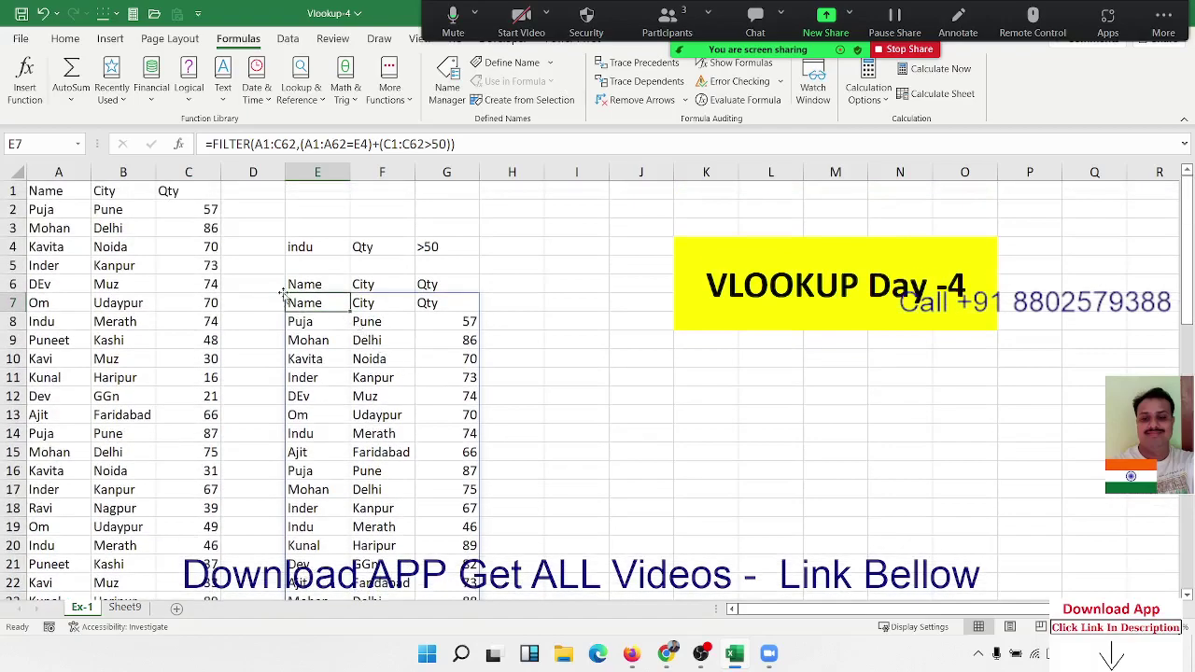
click(320, 257)
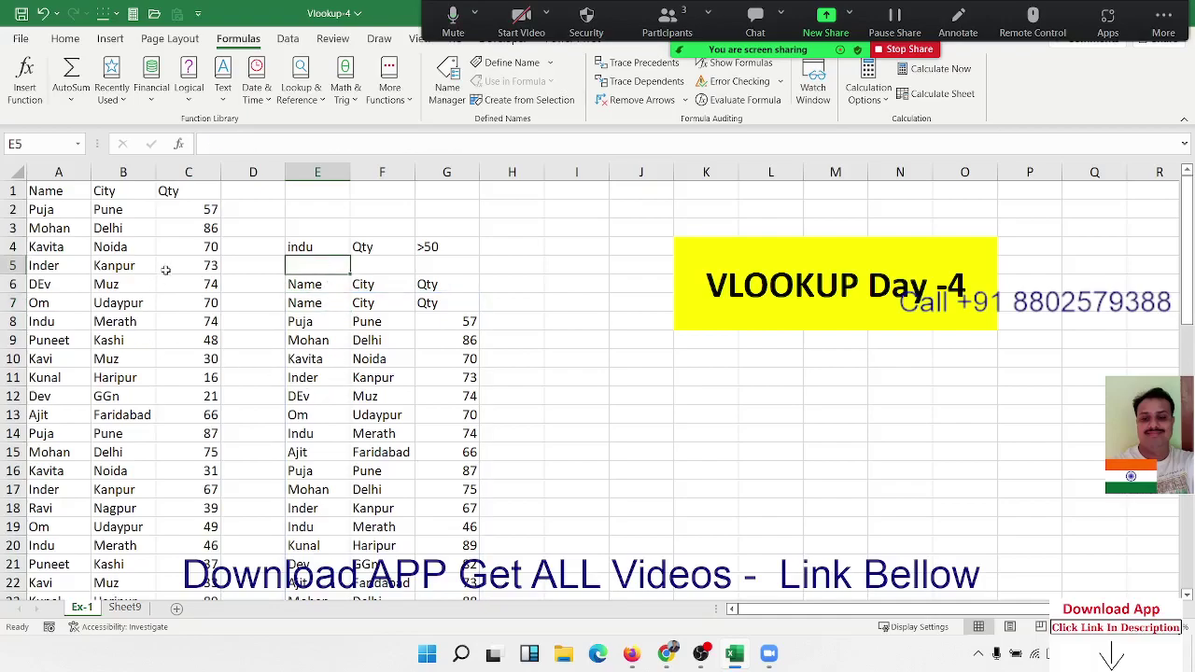
drag(193, 213, 196, 270)
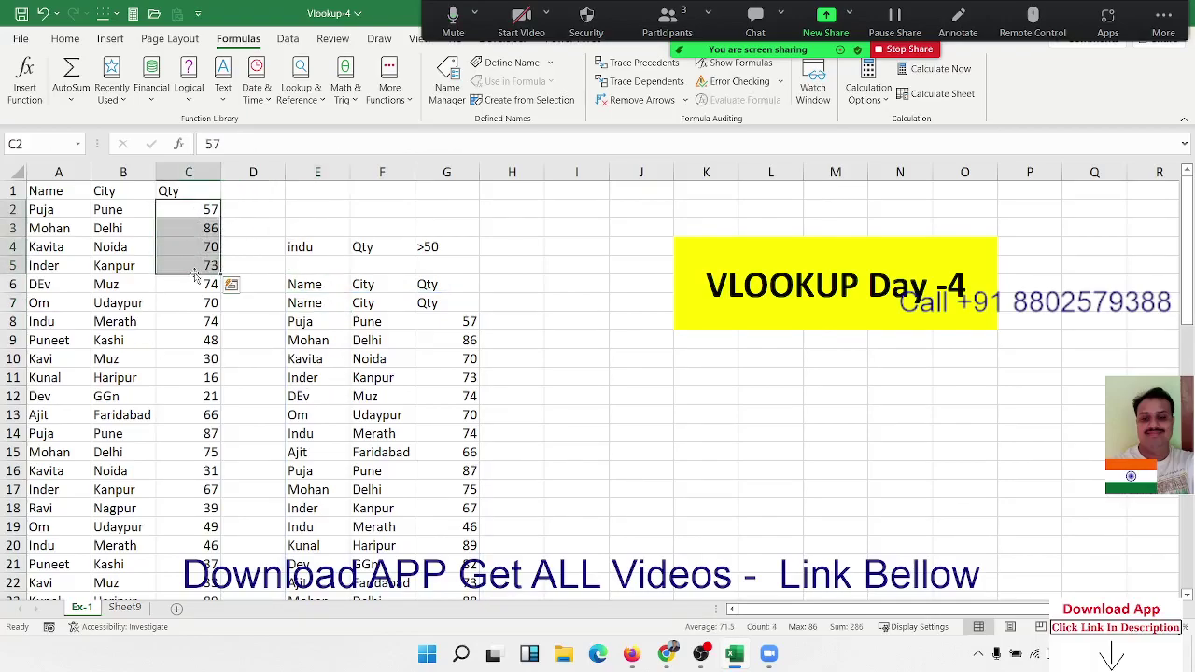
Change the + to * so E7 shows only Indu rows with Qty 74 and 65.
click(323, 304)
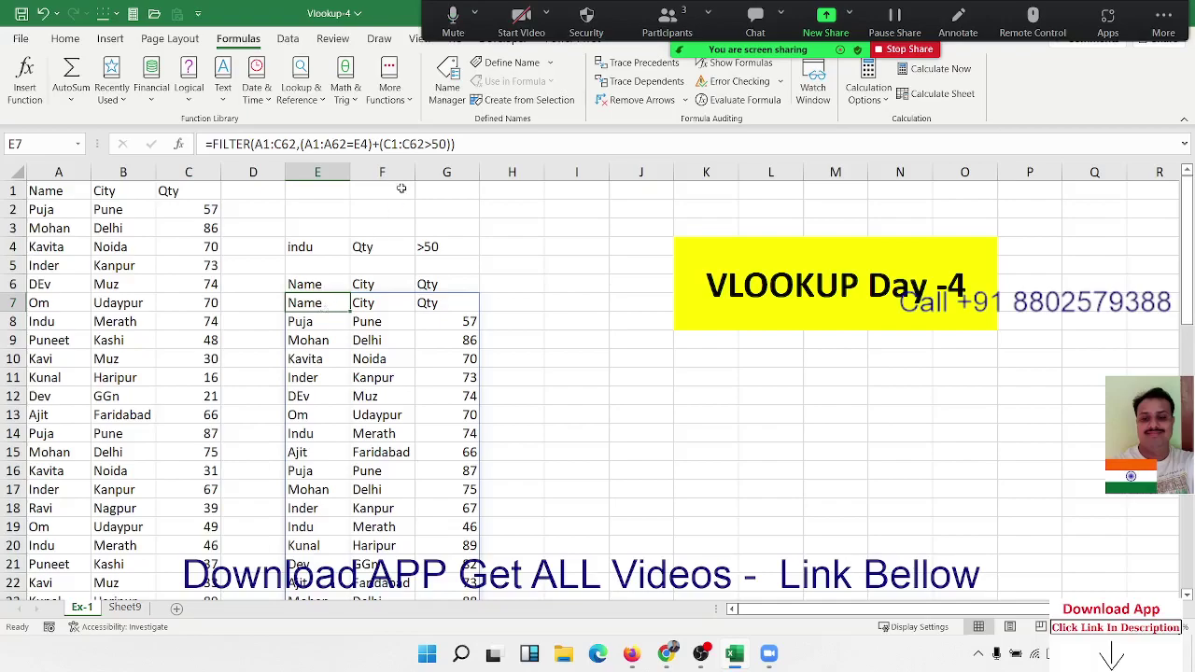
click(377, 145)
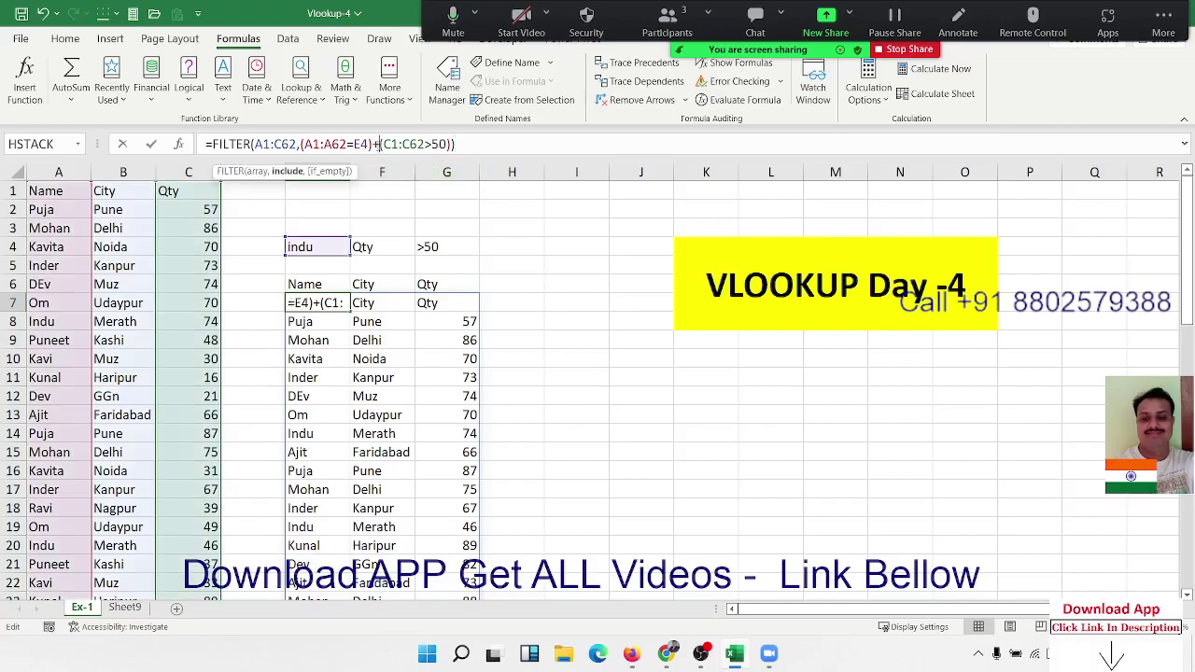
key(BackSpace)
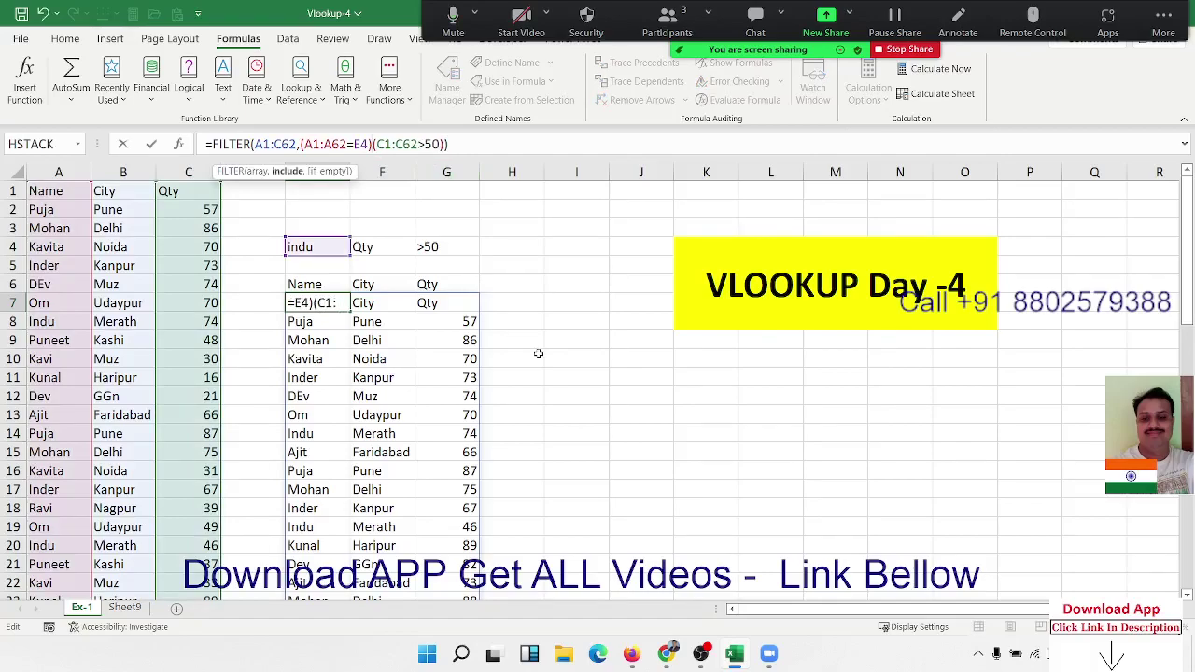
text(*)
key(Return)
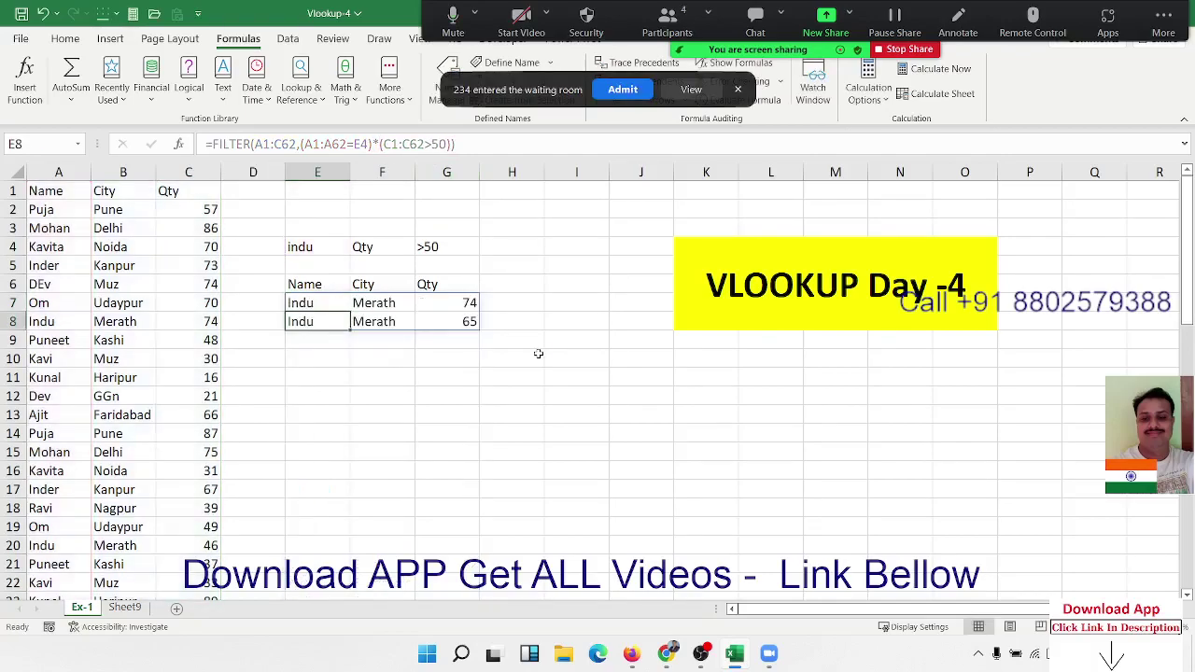
key(Up)
click(638, 95)
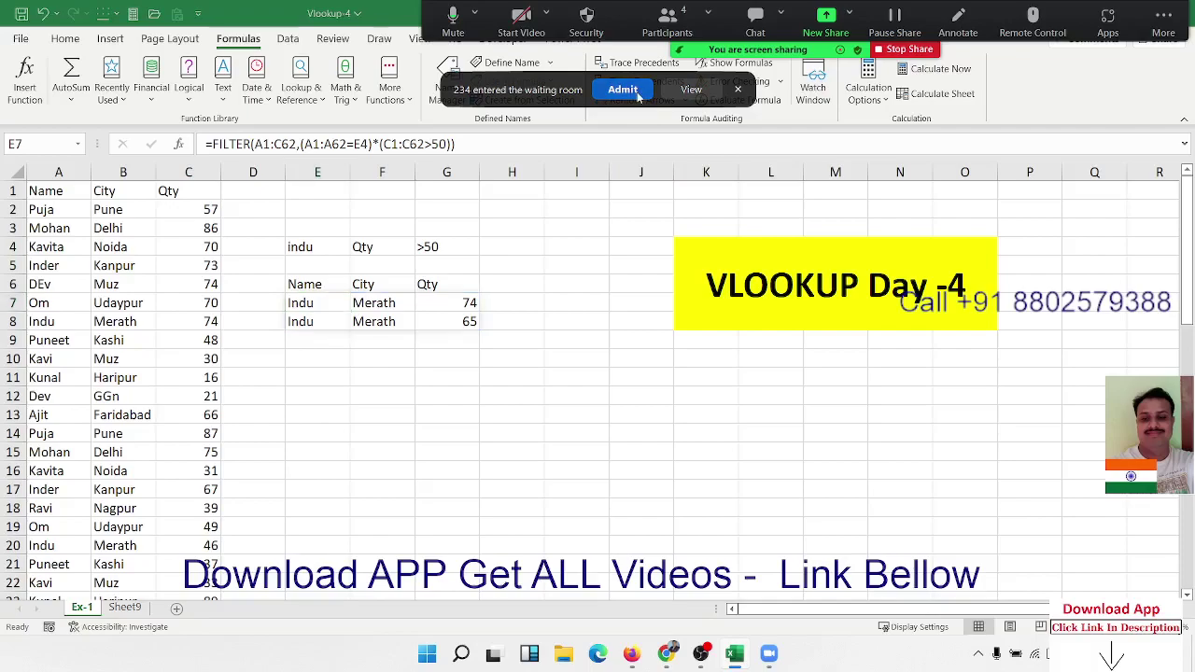
Admit the waiting attendee to the Zoom meeting and close the Participants window.
click(666, 19)
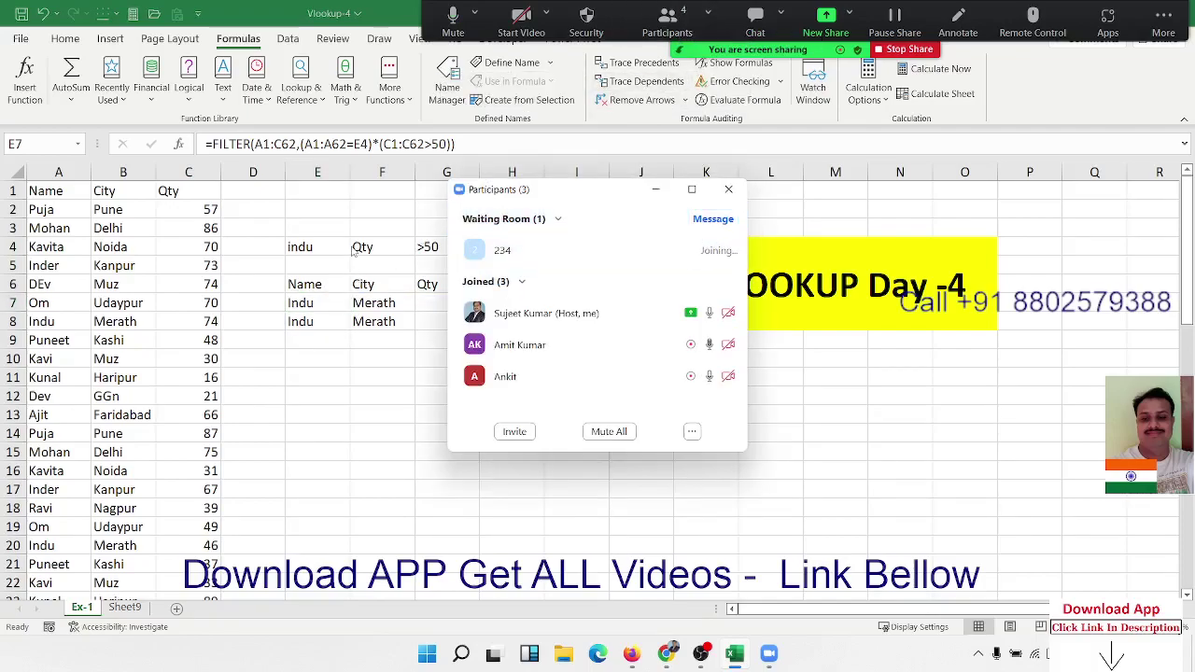
mouse_move(560, 196)
mouse_down()
mouse_move(695, 331)
mouse_move(604, 237)
mouse_up()
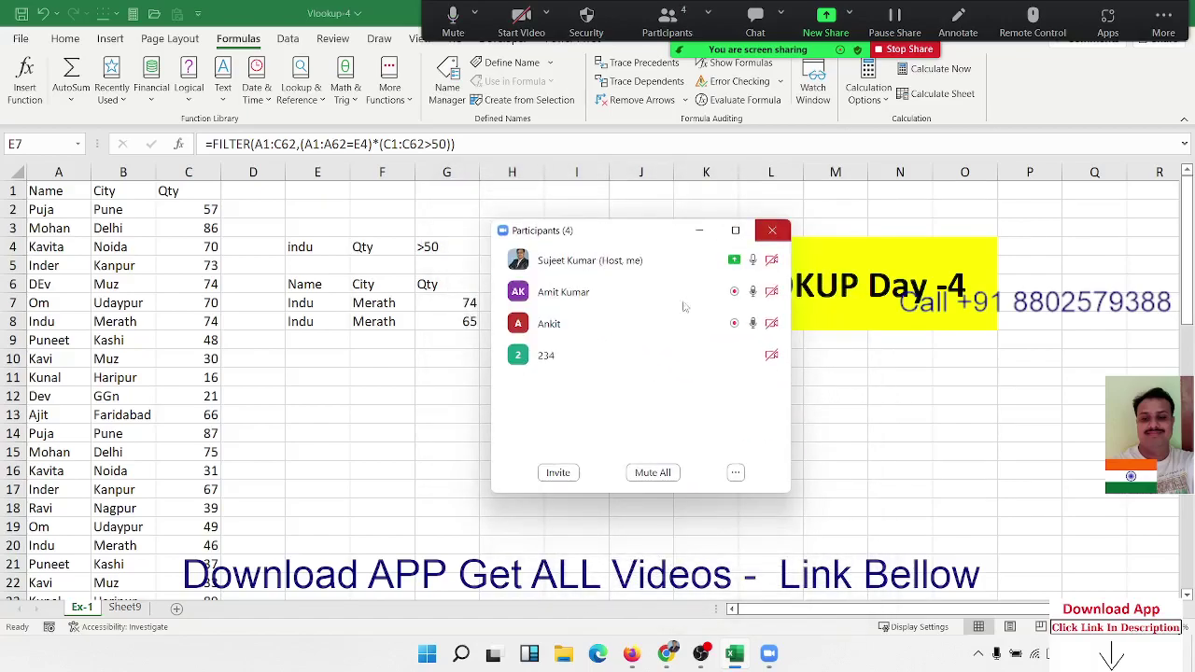
click(771, 355)
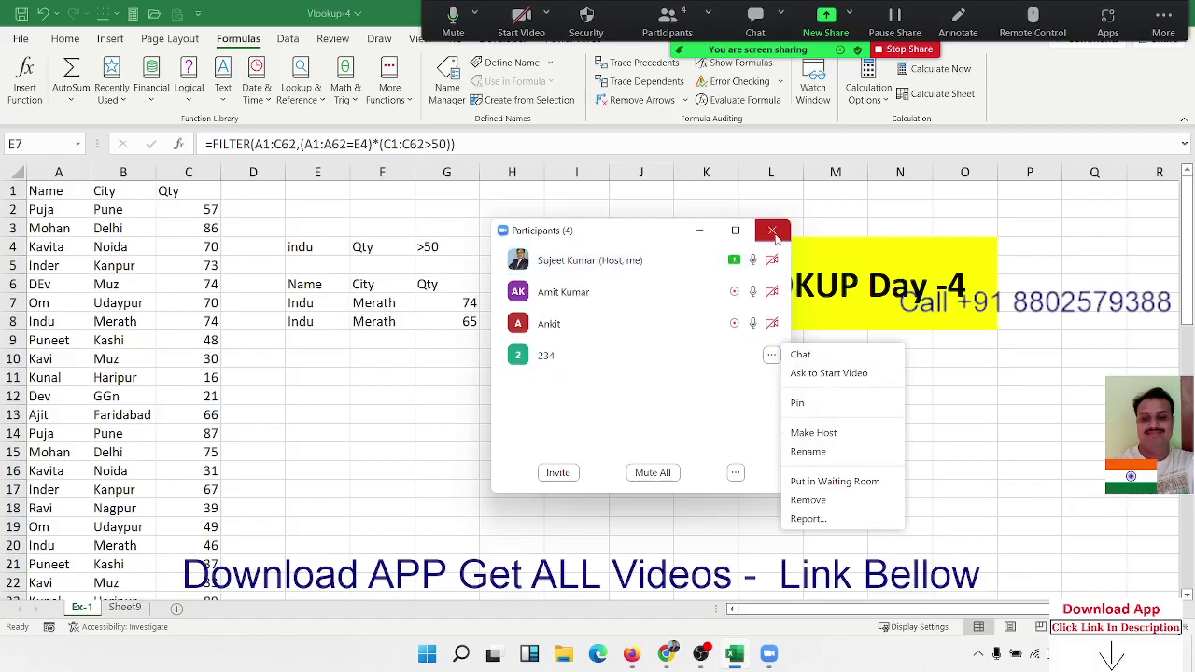
click(775, 237)
click(320, 247)
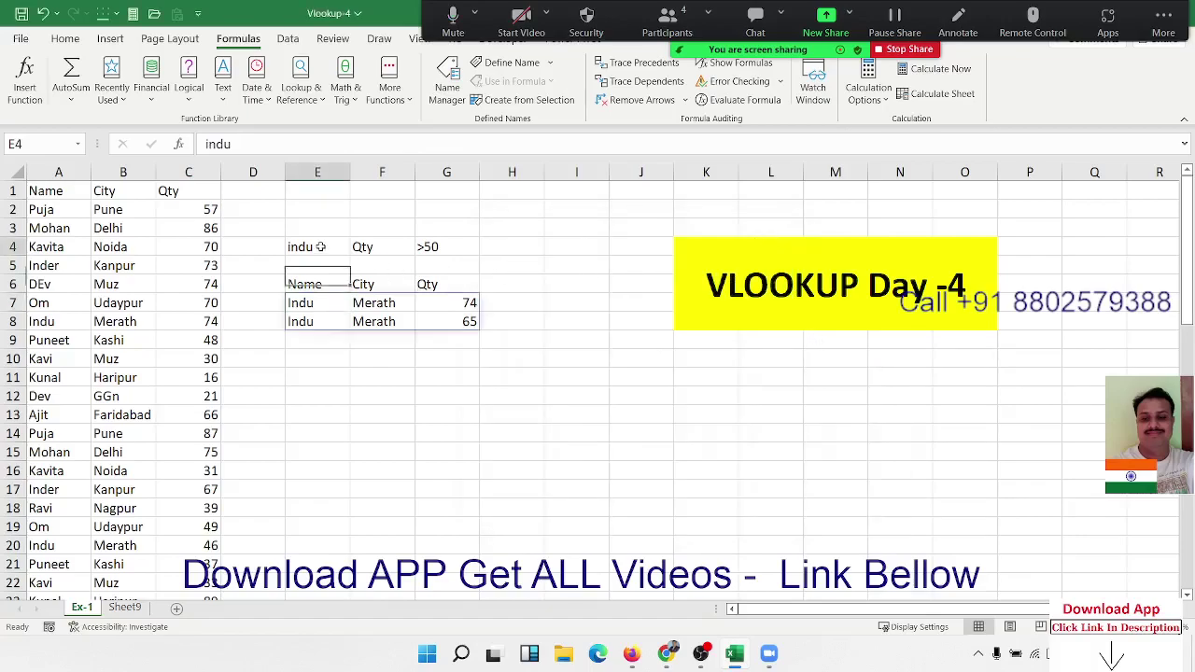
text(Puja)
key(Return)
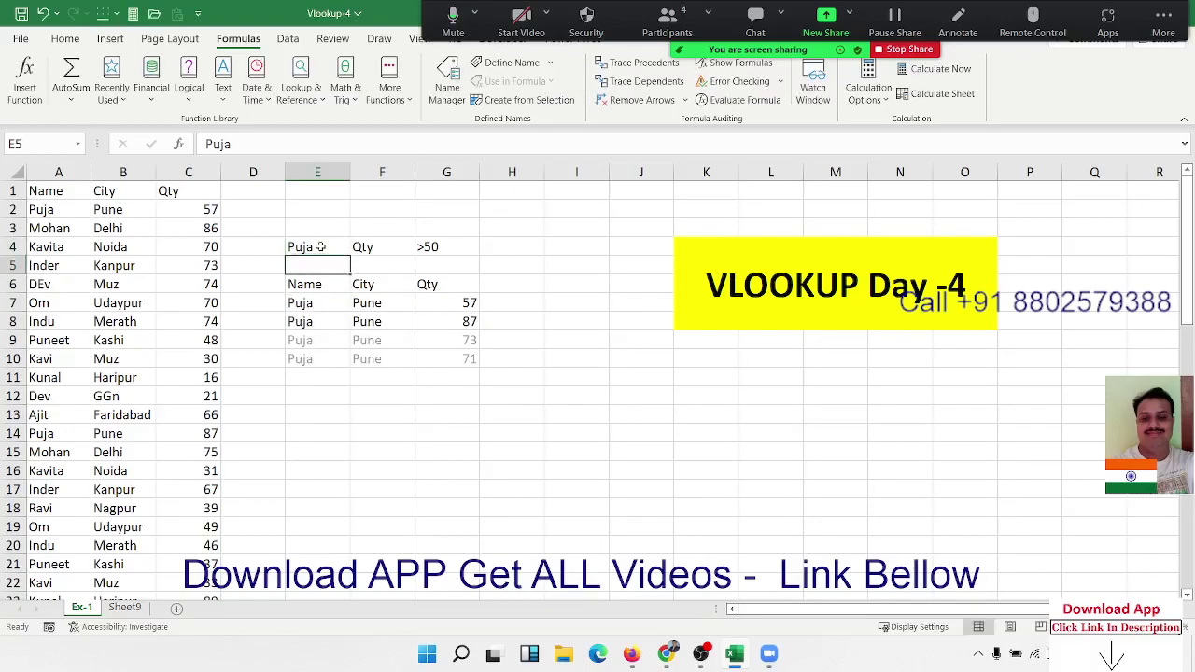
key(Right)
key(Right)
key(Up)
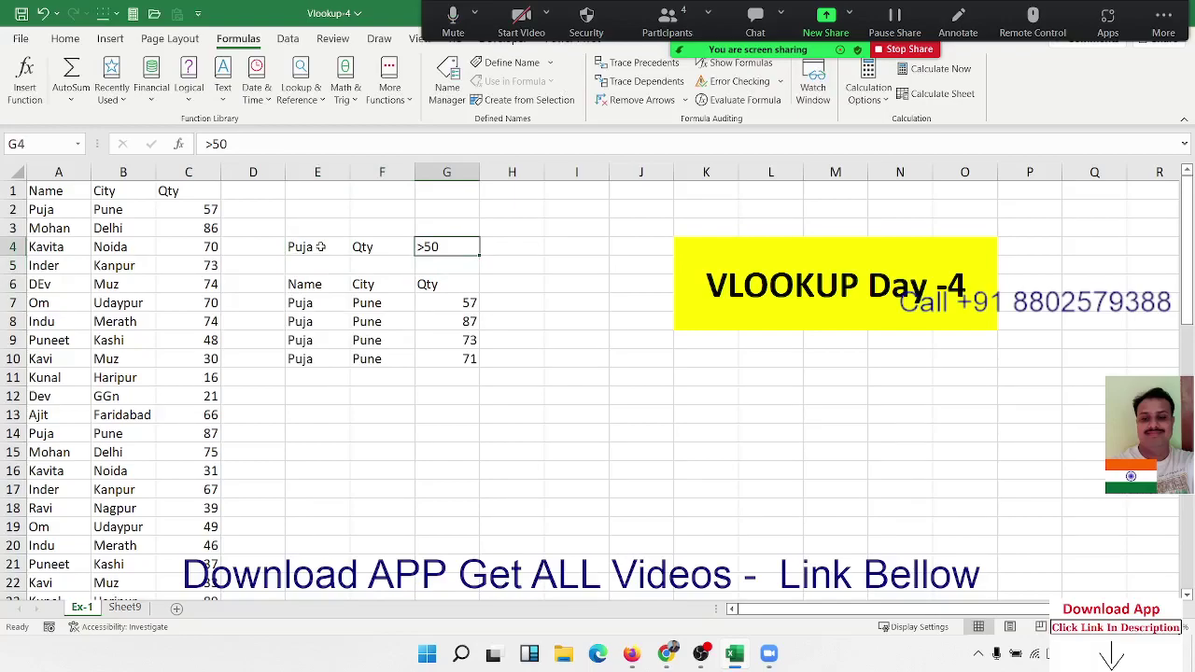
key(Down)
key(Down)
key(Down)
key(Down)
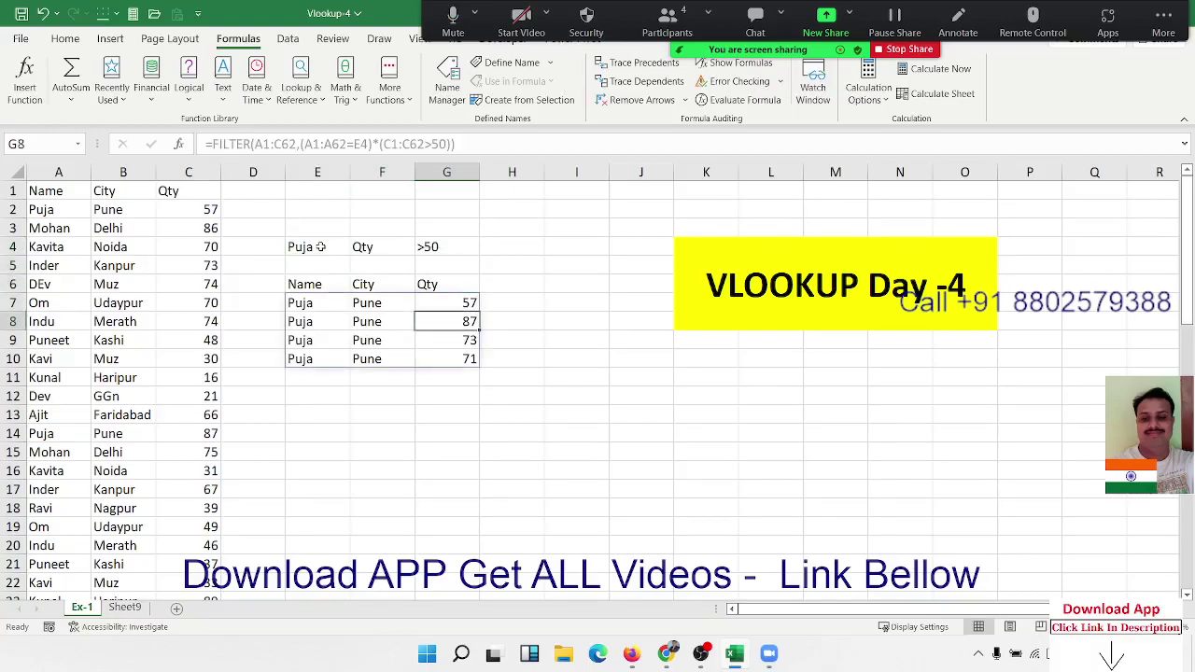
key(Up)
key(Left)
key(Left)
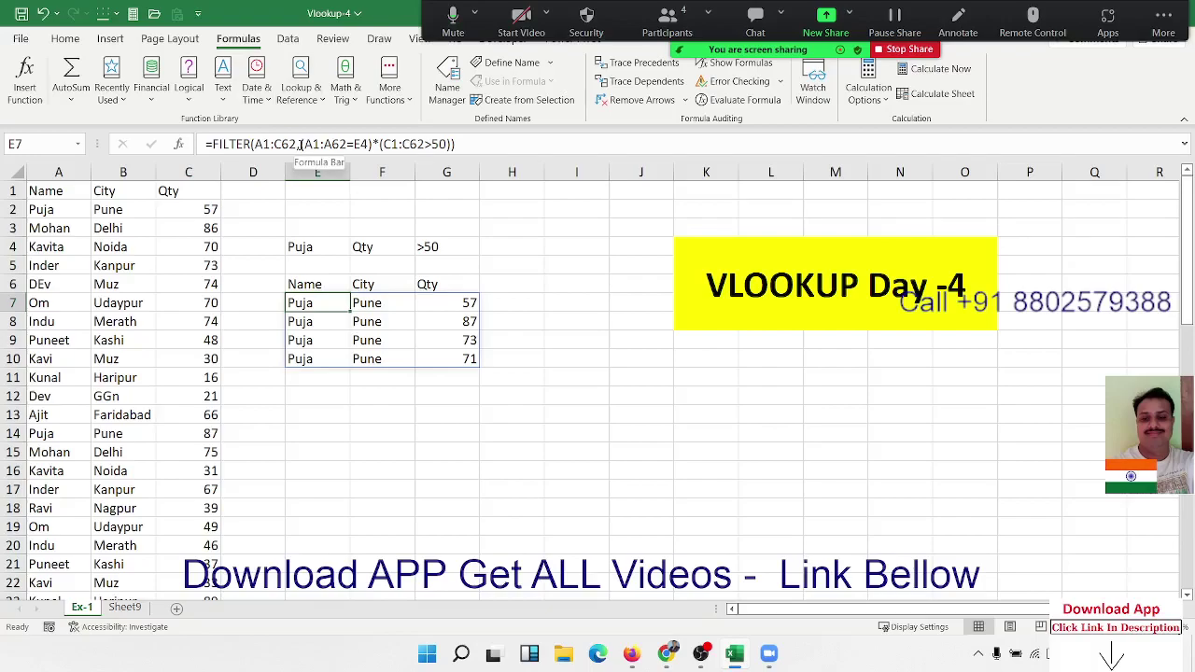
drag(300, 143, 377, 142)
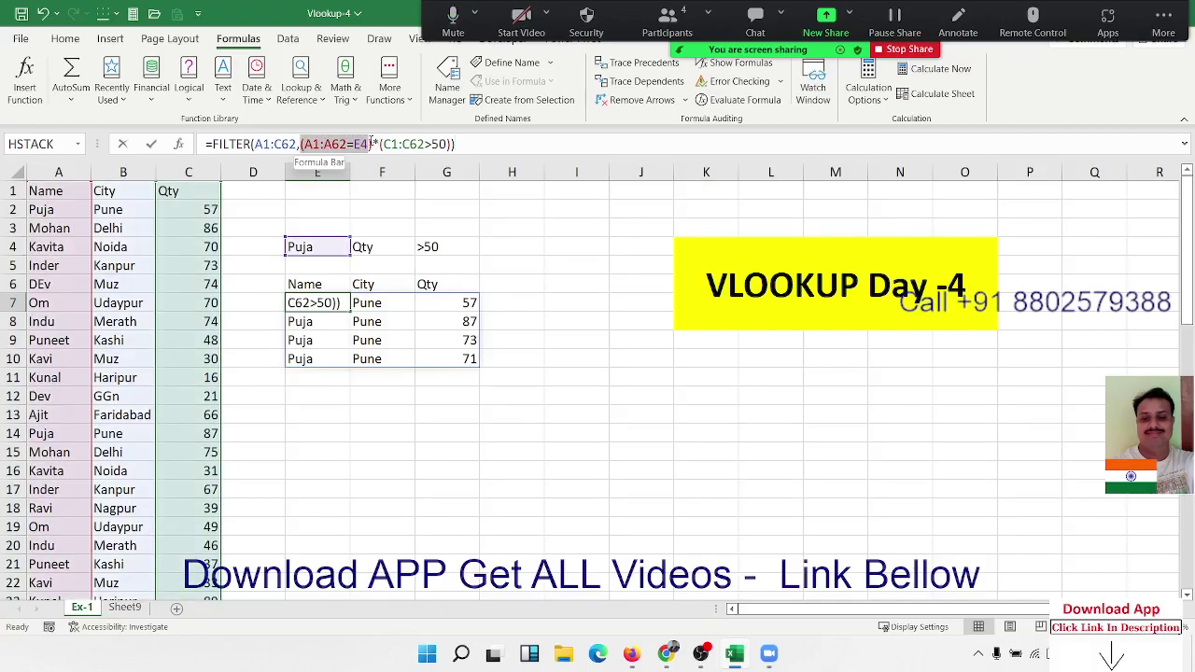
click(373, 144)
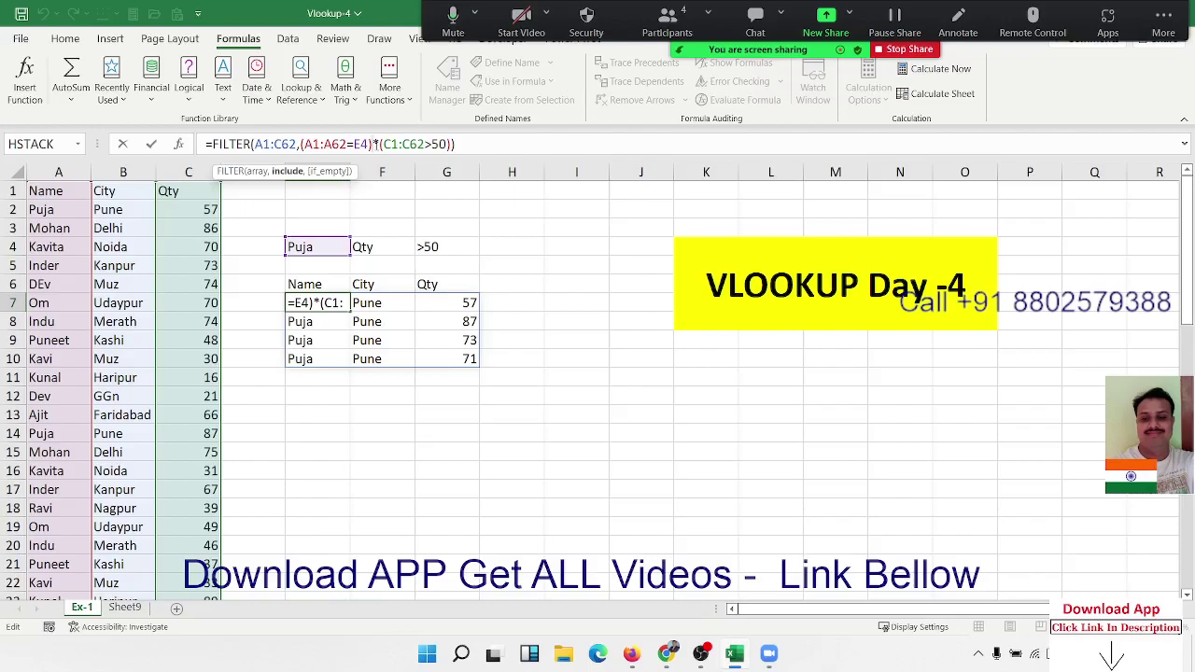
key(Return)
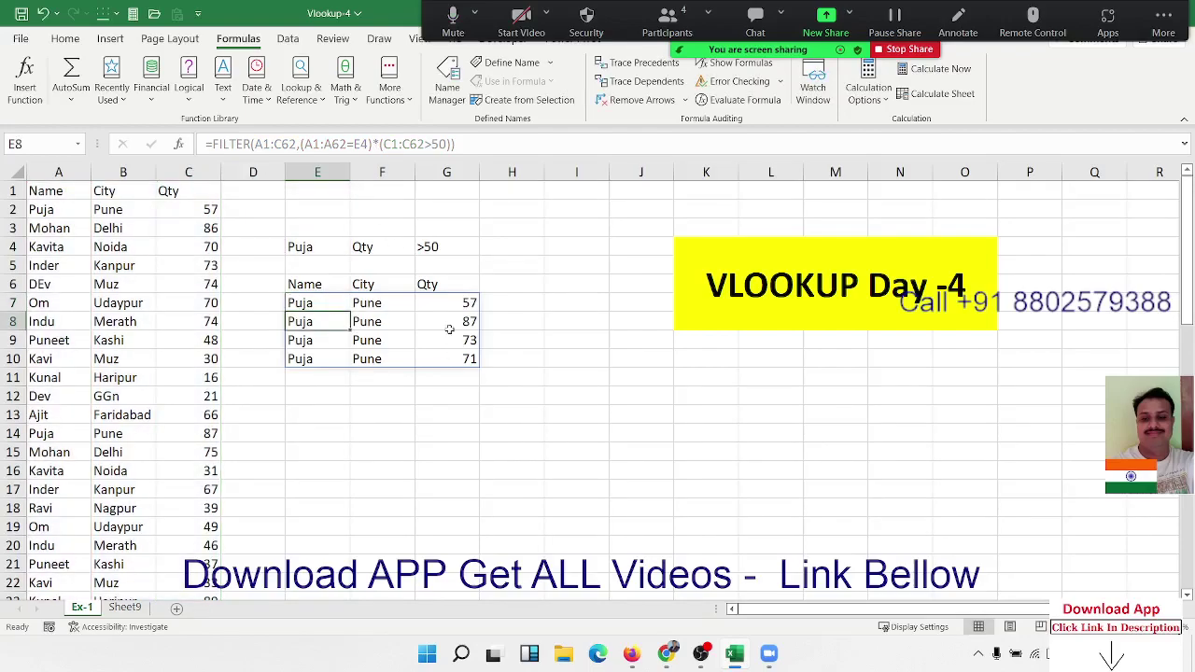
click(319, 254)
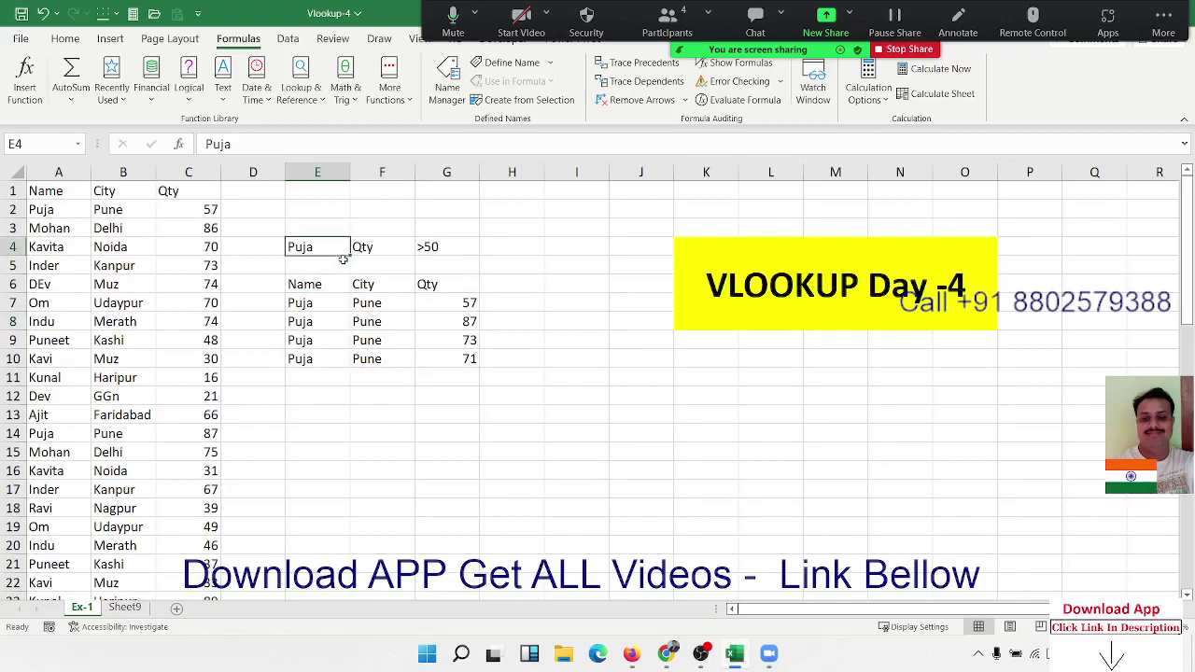
Enter Kavi in E4 to filter Kavi's row (Muz, 61).
text(Kavi)
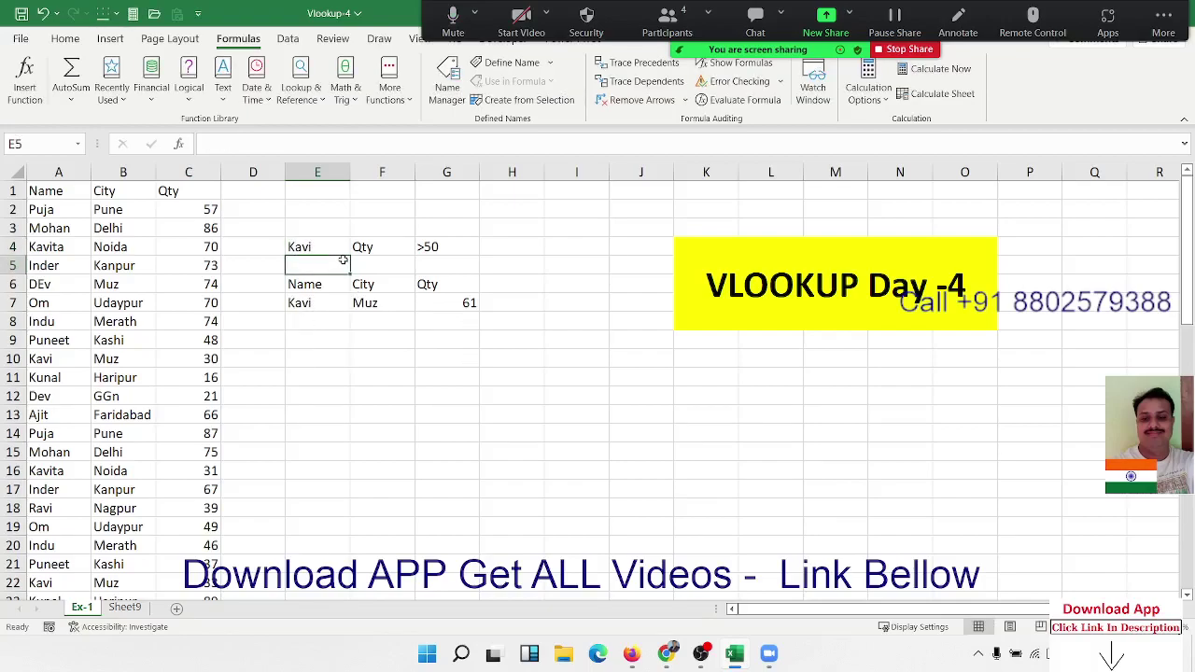
key(Down)
key(Down)
key(shift+Right)
key(shift+Right)
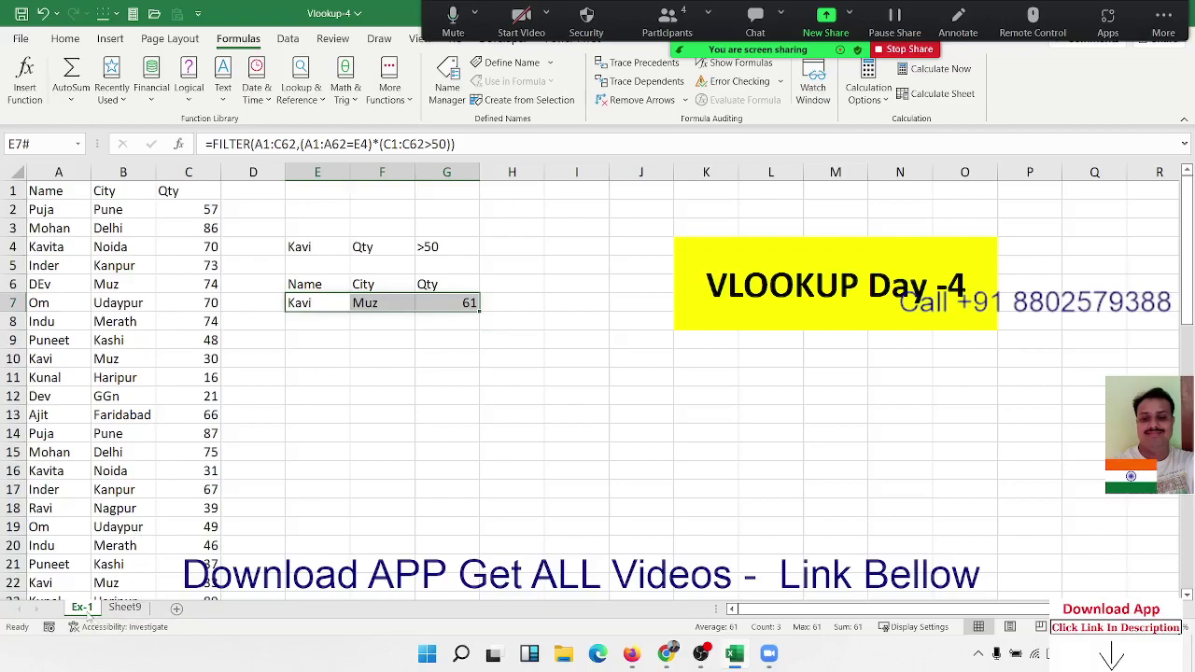
Duplicate the Ex-1 sheet and rename the copy Ex-2.
drag(128, 603, 131, 605)
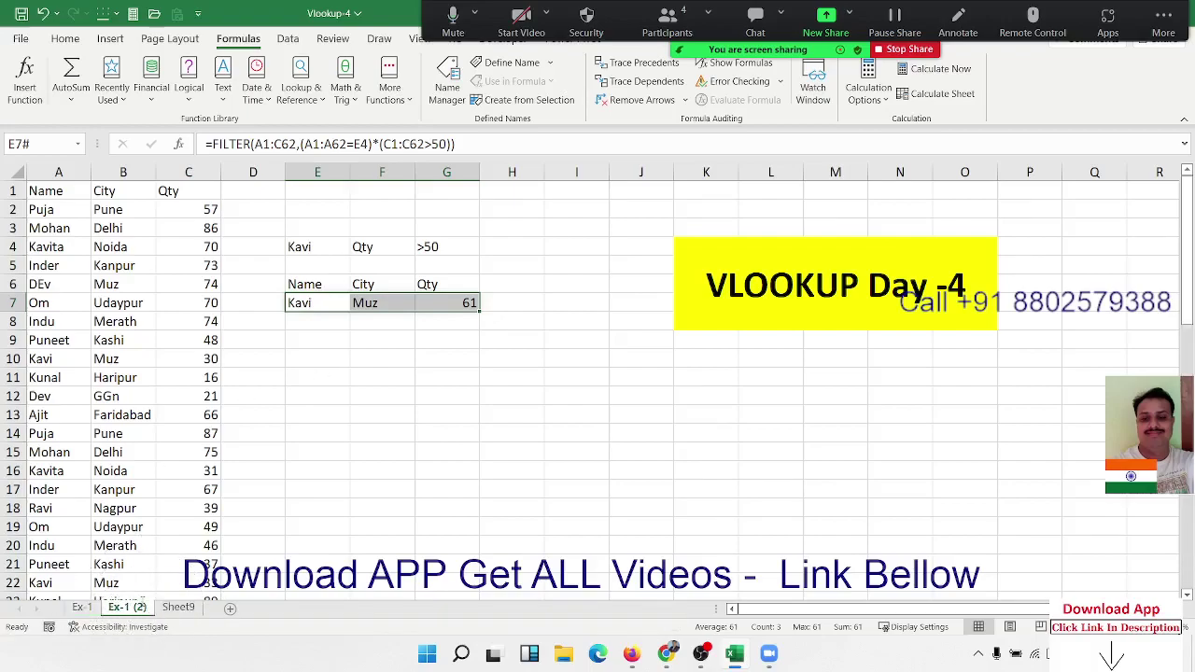
click(153, 608)
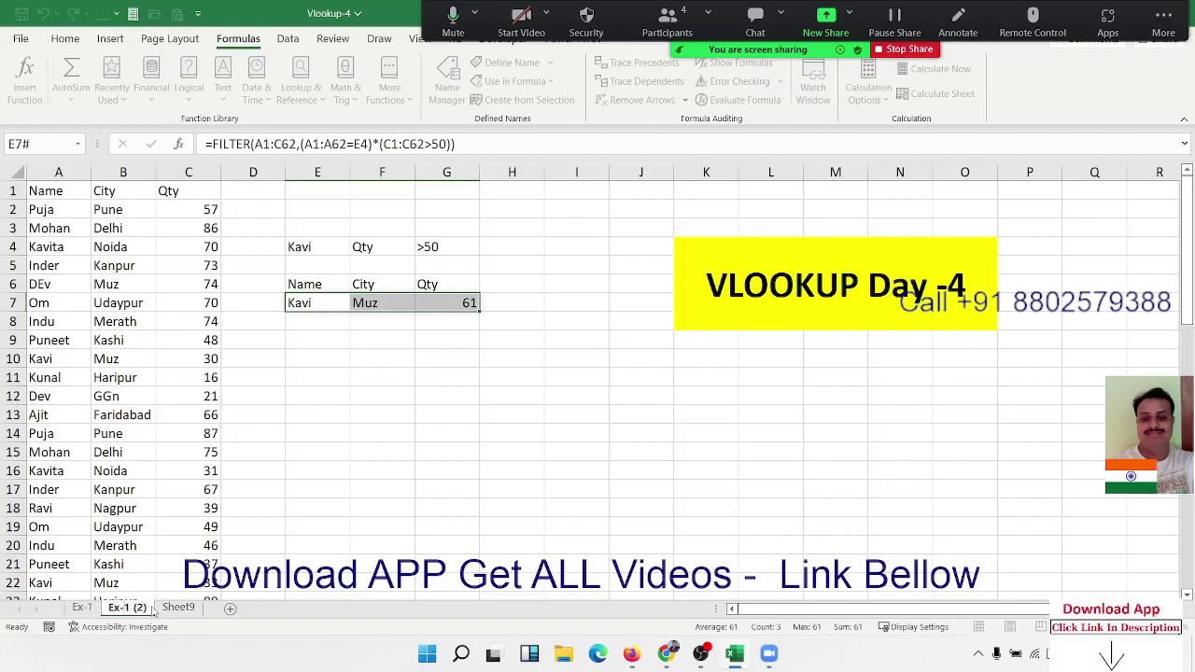
double_click(153, 609)
text(2)
key(Delete)
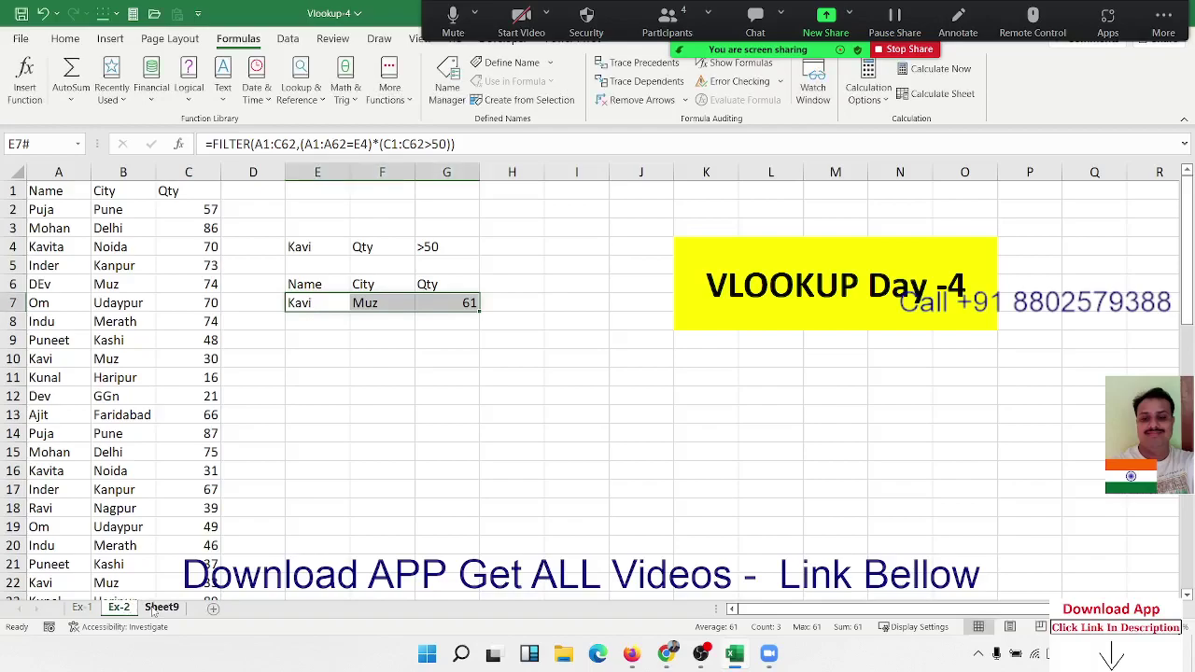
drag(318, 452, 318, 433)
drag(317, 302, 439, 297)
Delete E7's FILTER results and clear the Qty and >50 criteria in F4:H4.
key(Delete)
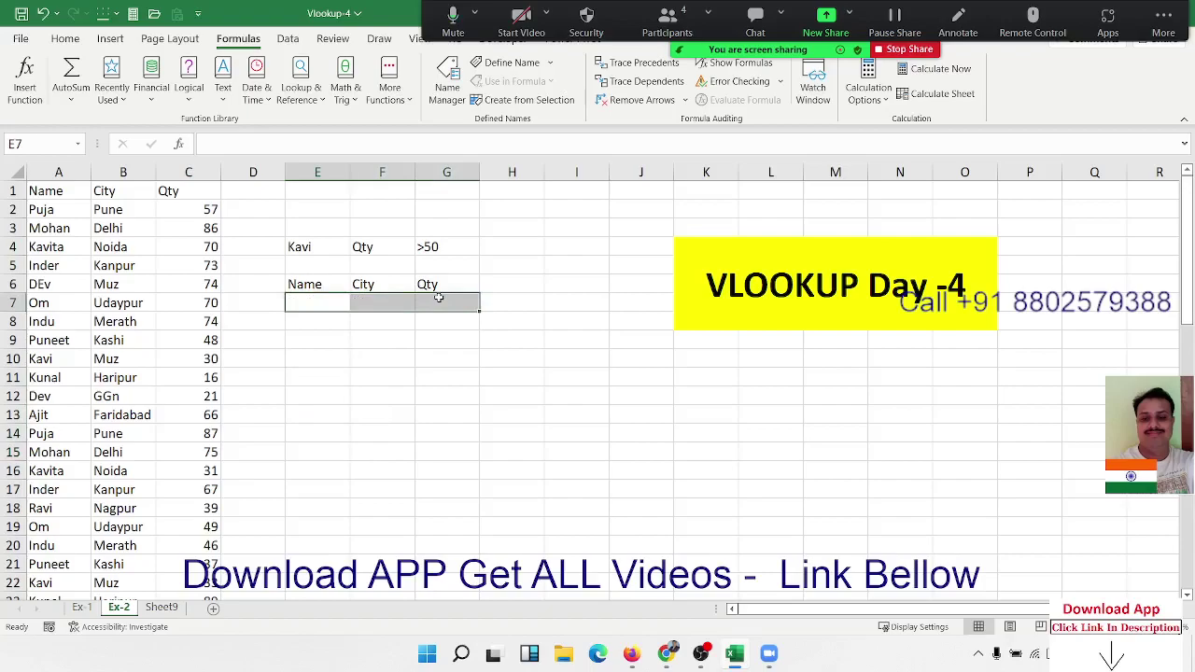
key(Up)
key(Up)
key(Up)
key(Right)
key(shift+Right)
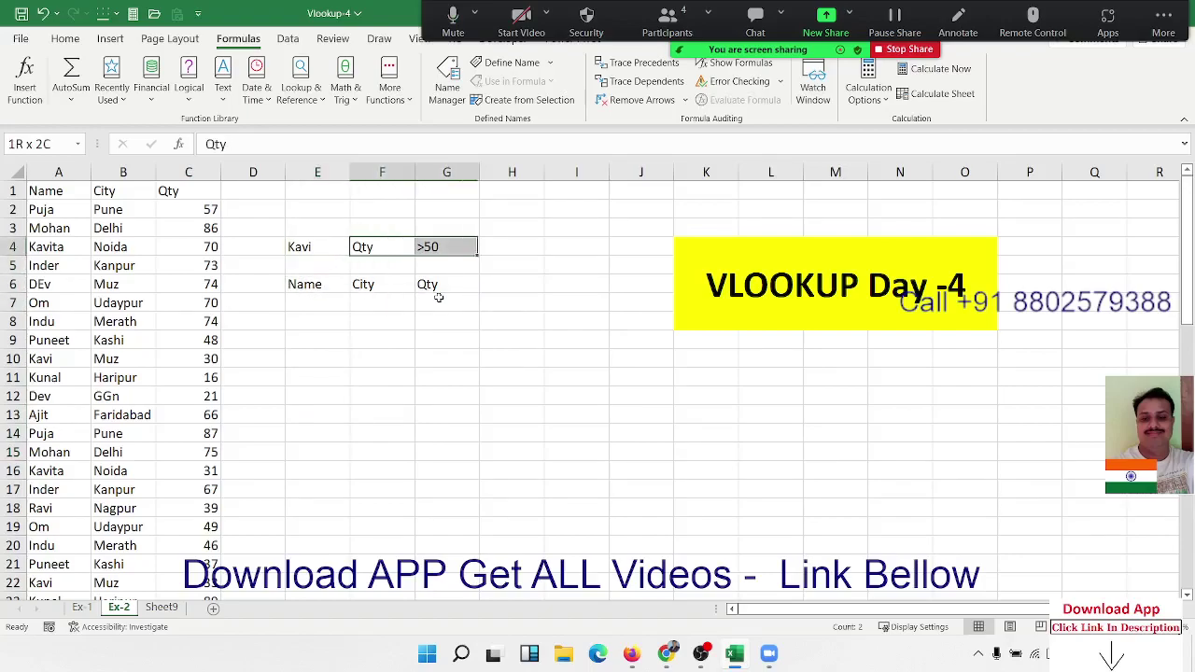
key(shift+Right)
key(Delete)
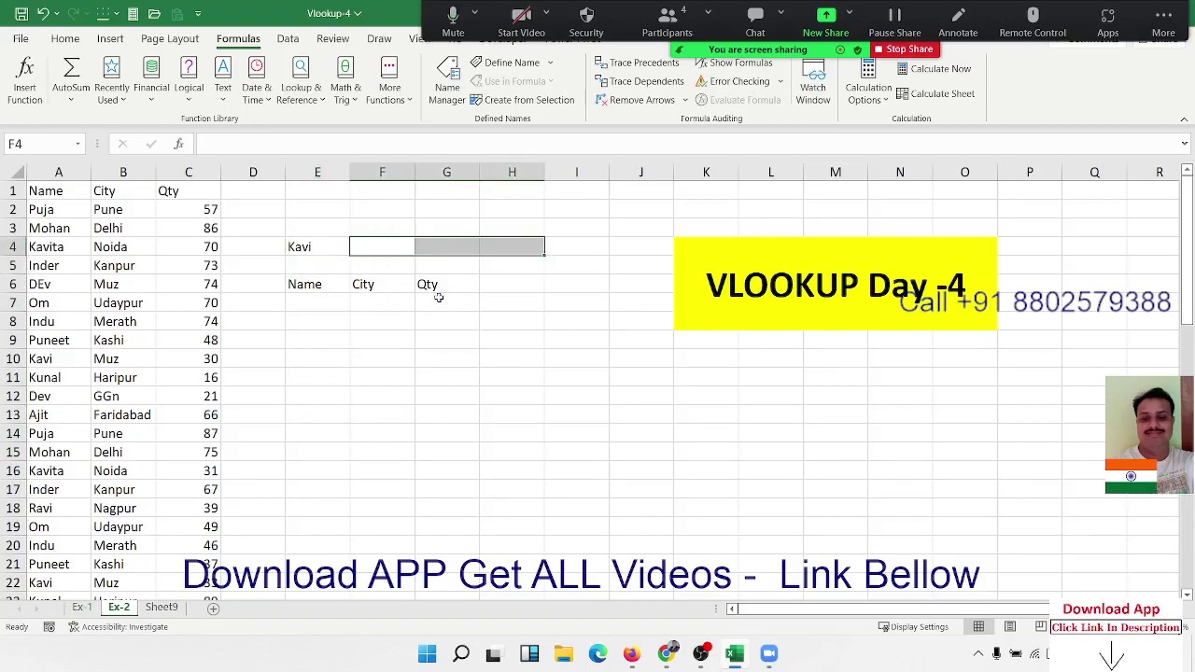
key(Left)
Move the Name, City, Qty headings to F6:H6 and head E6 Sr.
key(Down)
key(Down)
key(shift+Right)
key(shift+Right)
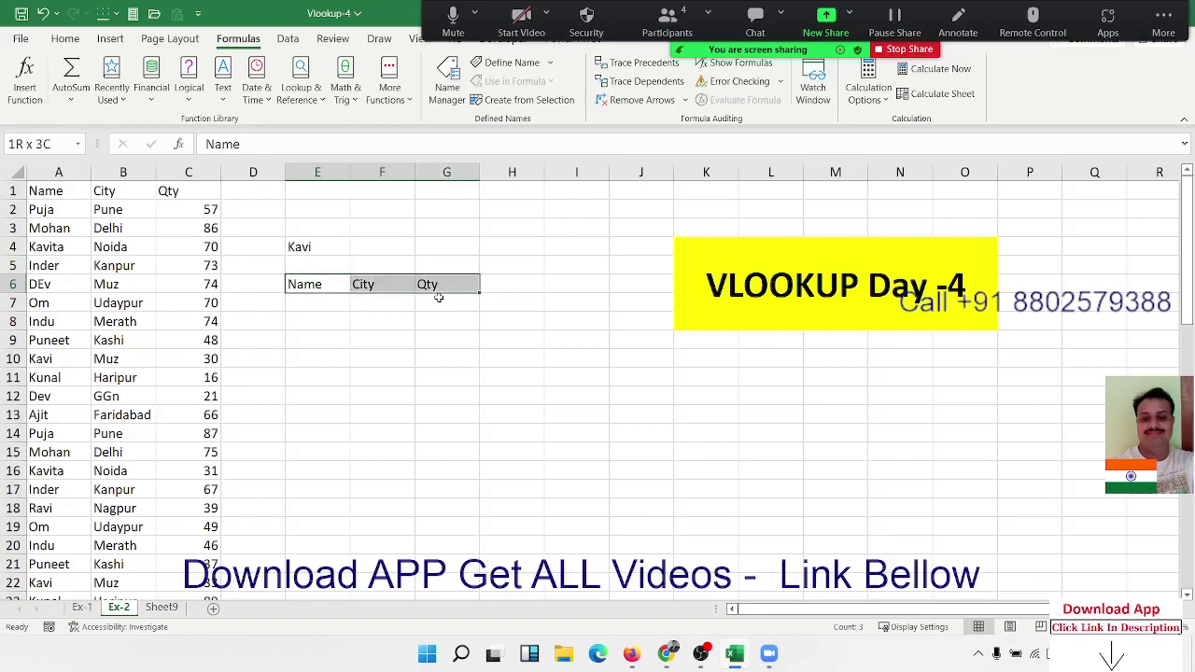
key(ctrl+x)
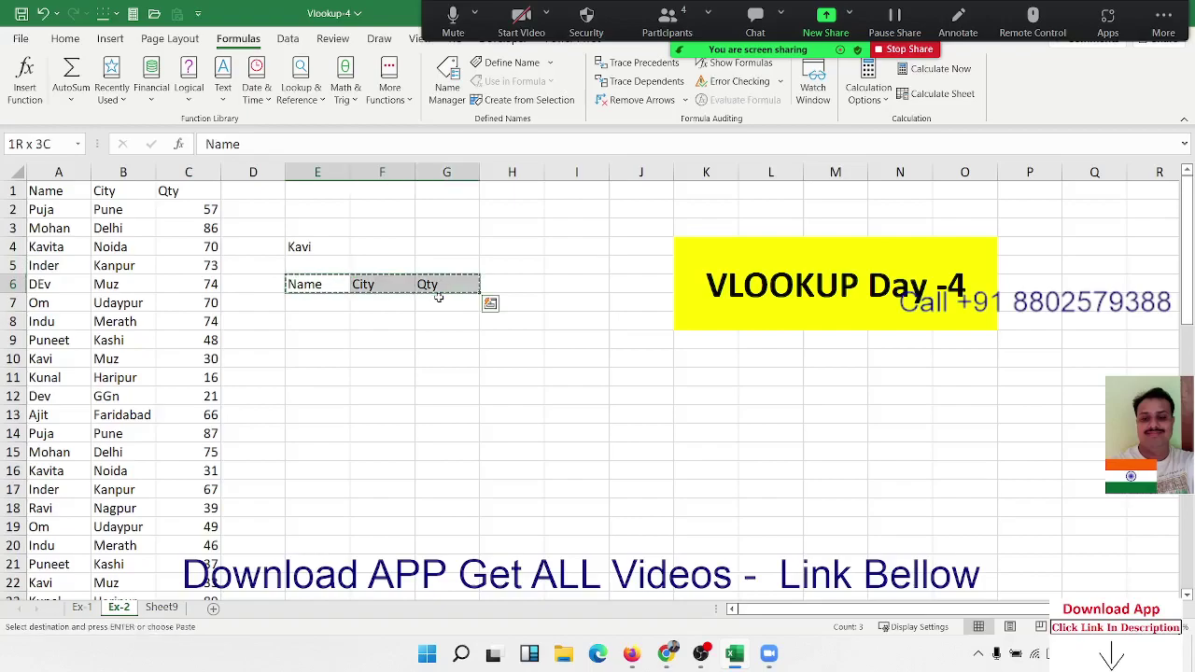
key(Right)
key(ctrl+v)
key(Left)
text(S)
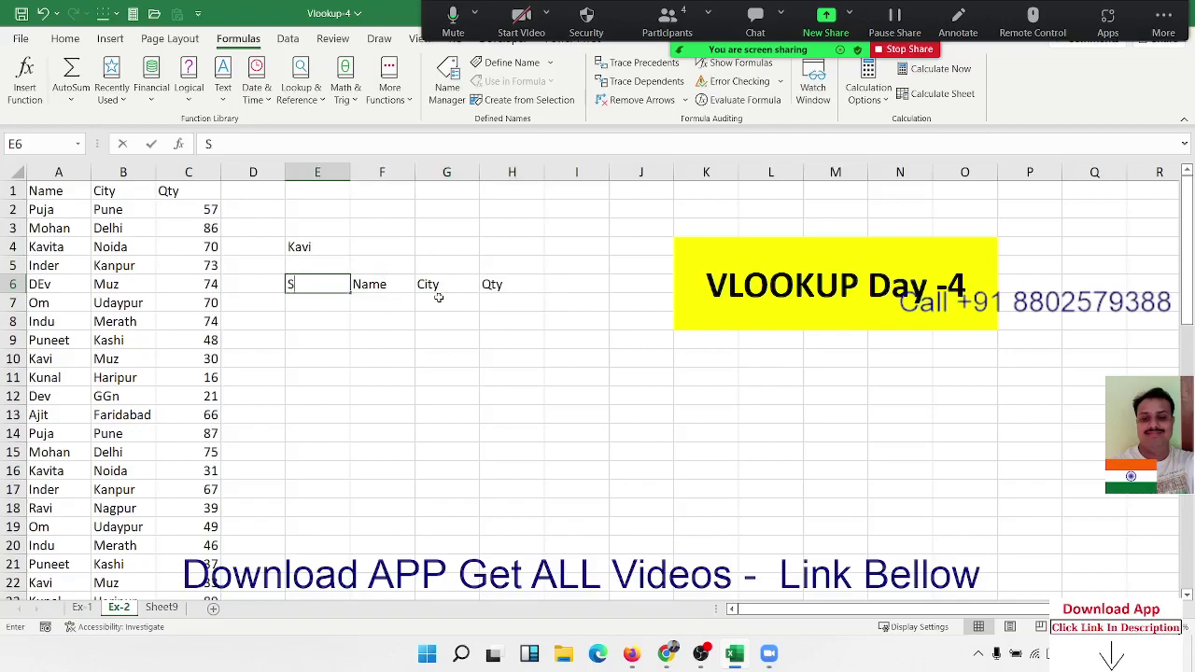
text(r)
key(Left)
key(Left)
key(Left)
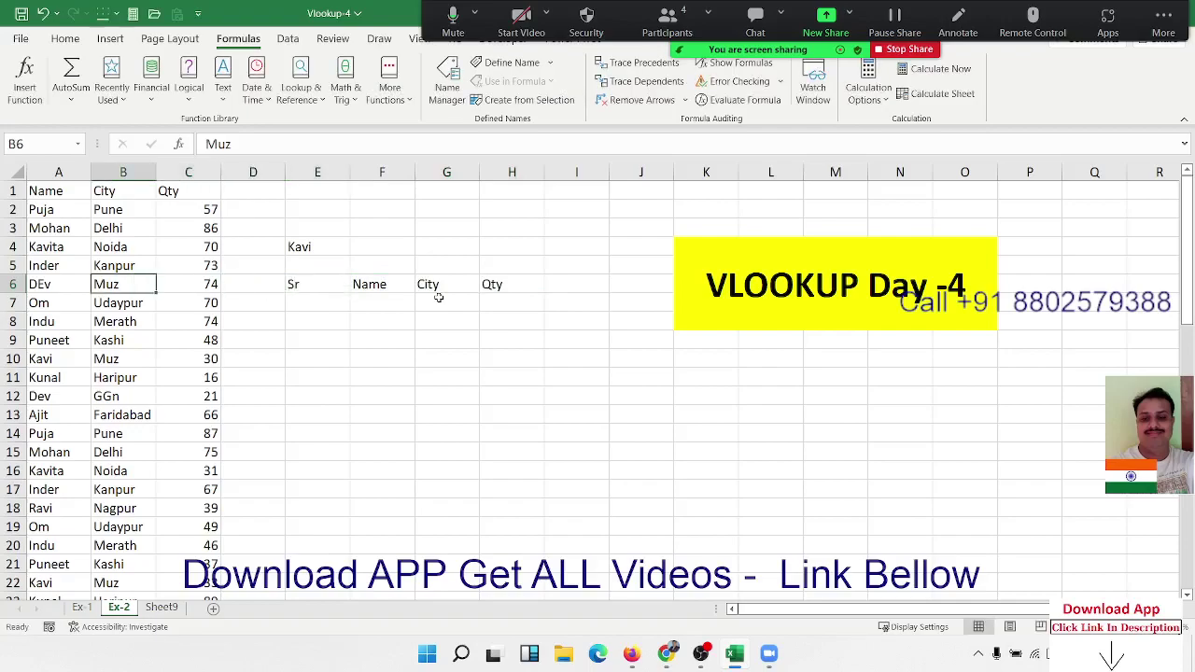
key(Left)
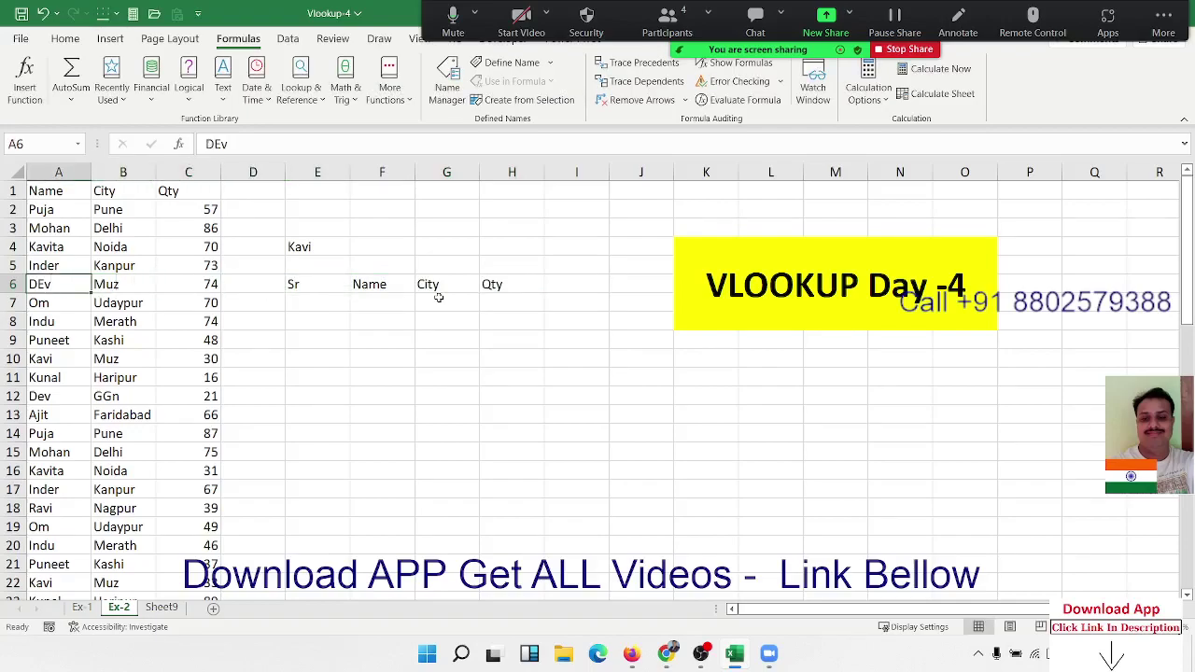
key(ctrl+space)
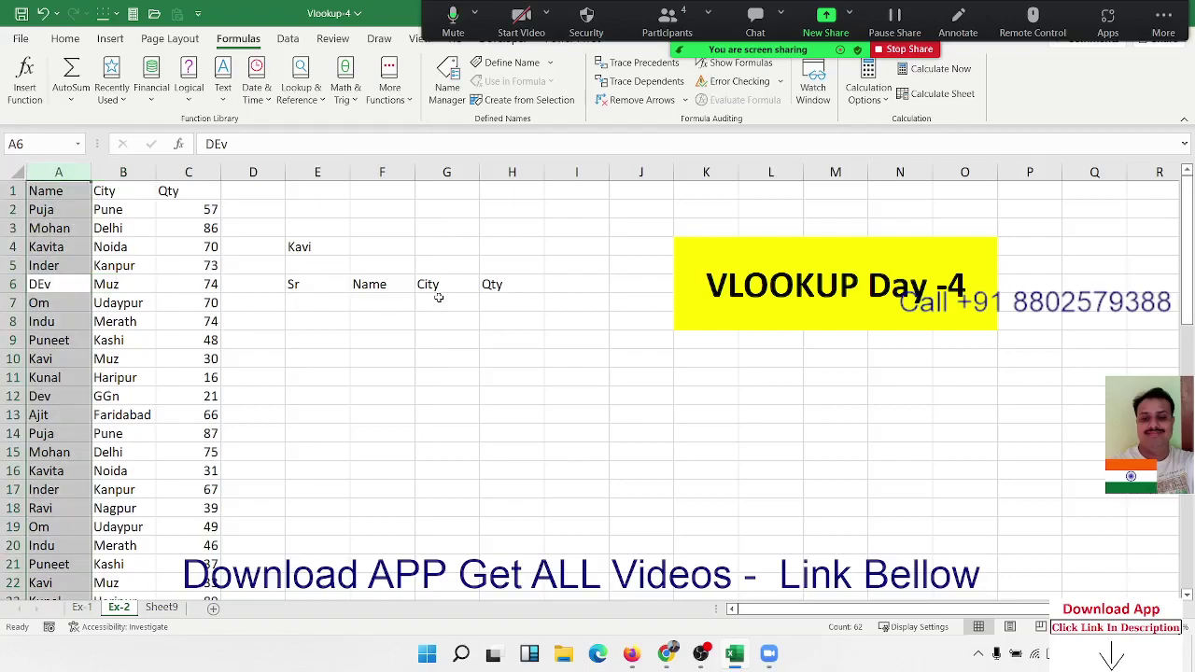
Insert a blank column A before Name and enter UID in A1.
key(ctrl+shift+plus)
key(Up)
key(Up)
key(Up)
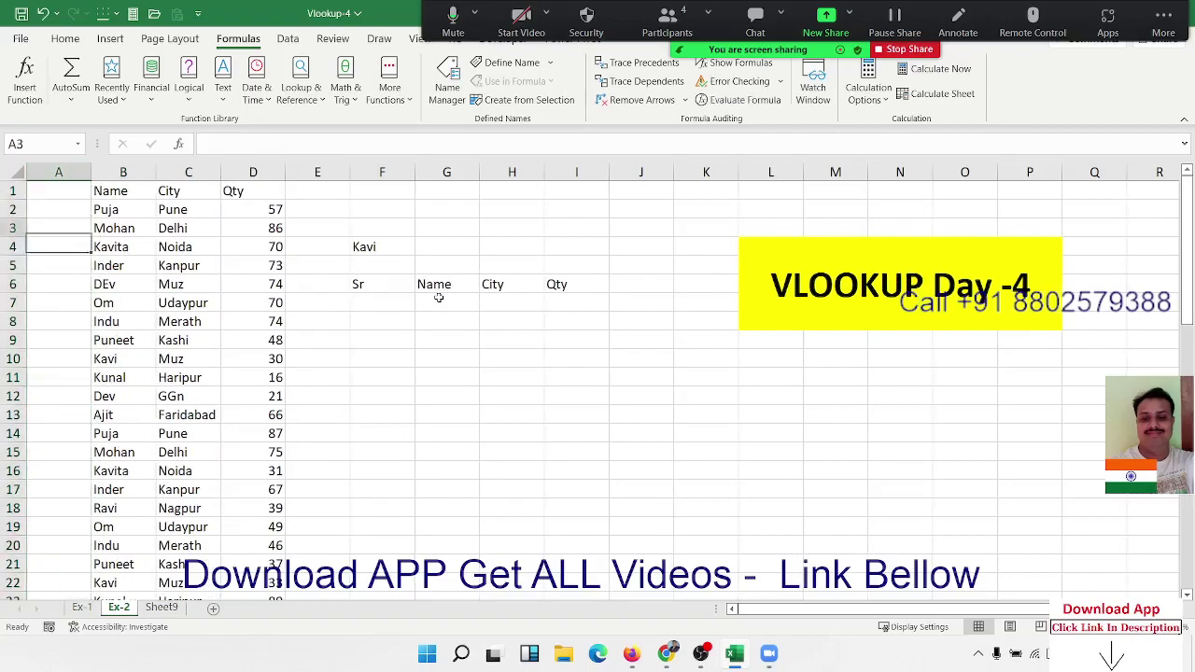
key(Up)
key(Up)
text(U)
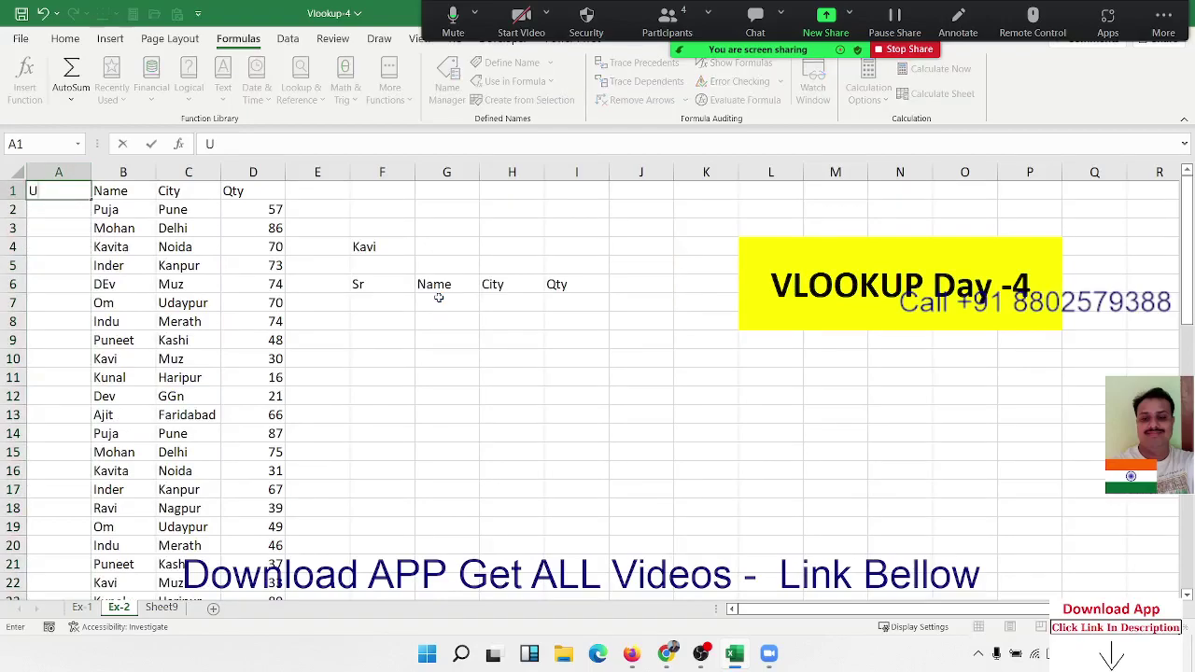
text(ID)
key(Return)
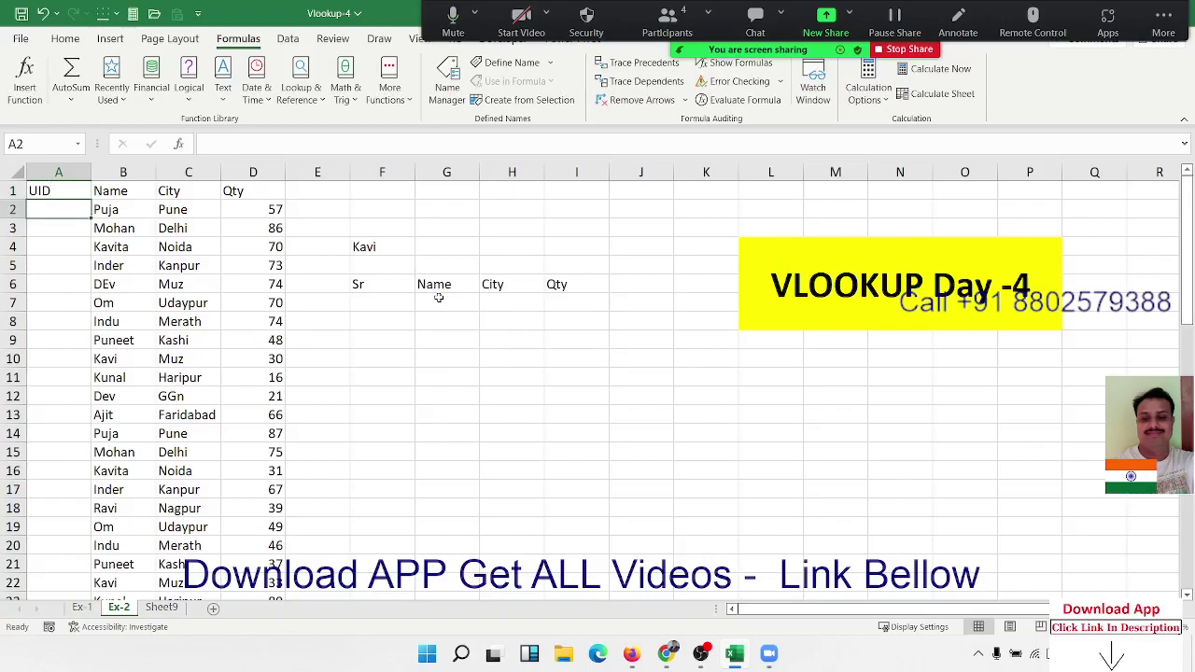
Enter a whole-column =COUNTIF(B:B,B2) in the UID column, which returns 6.
text(=co)
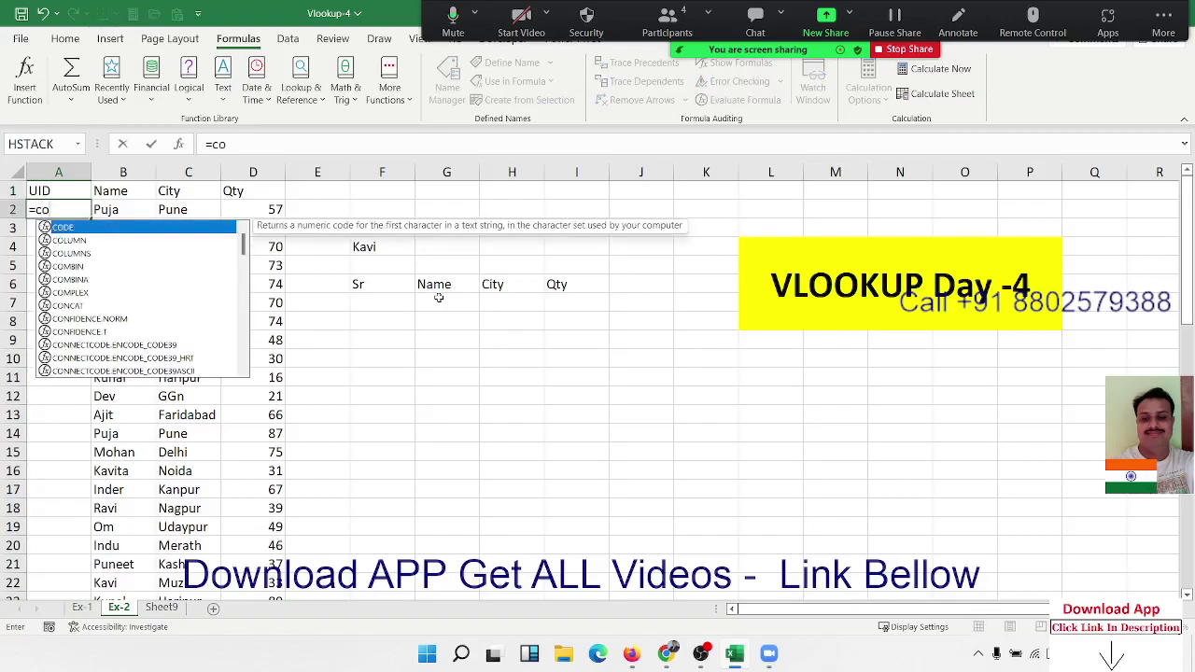
text(un)
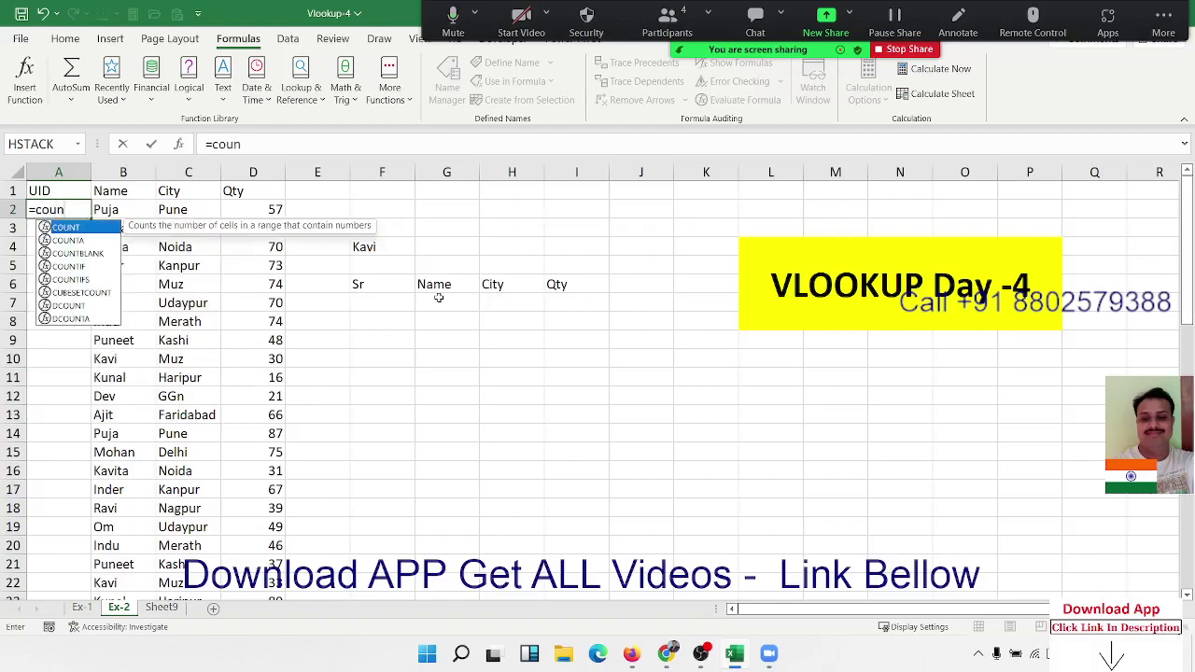
key(Down)
key(Down)
key(Down)
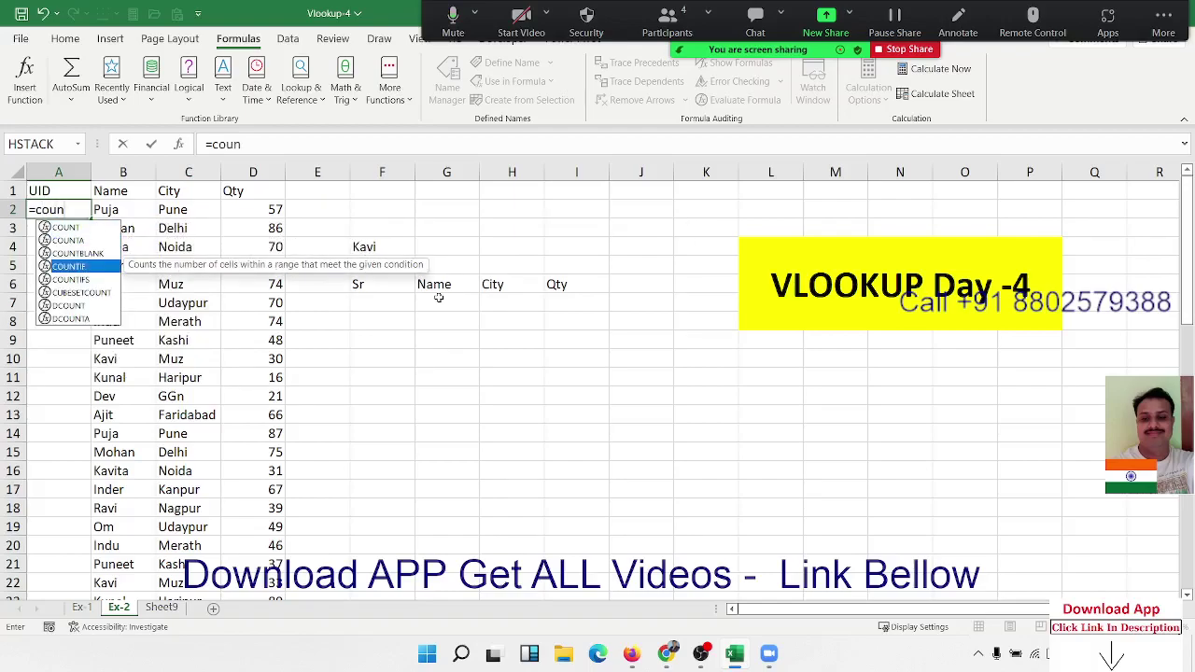
key(Tab)
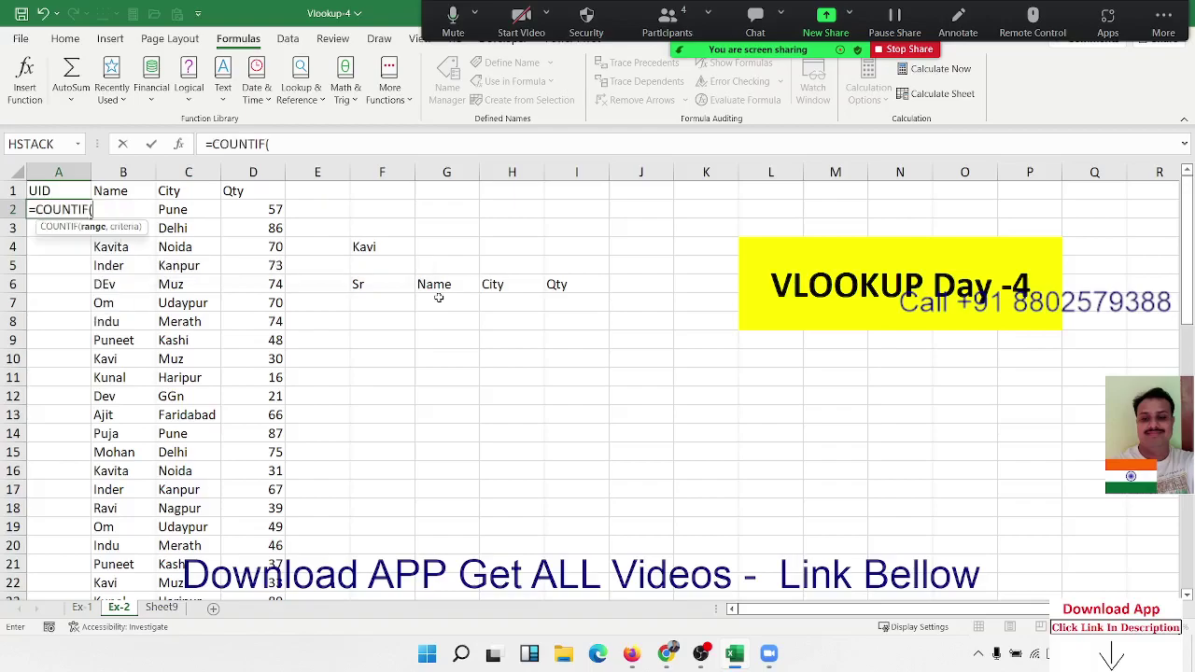
key(Right)
text(,)
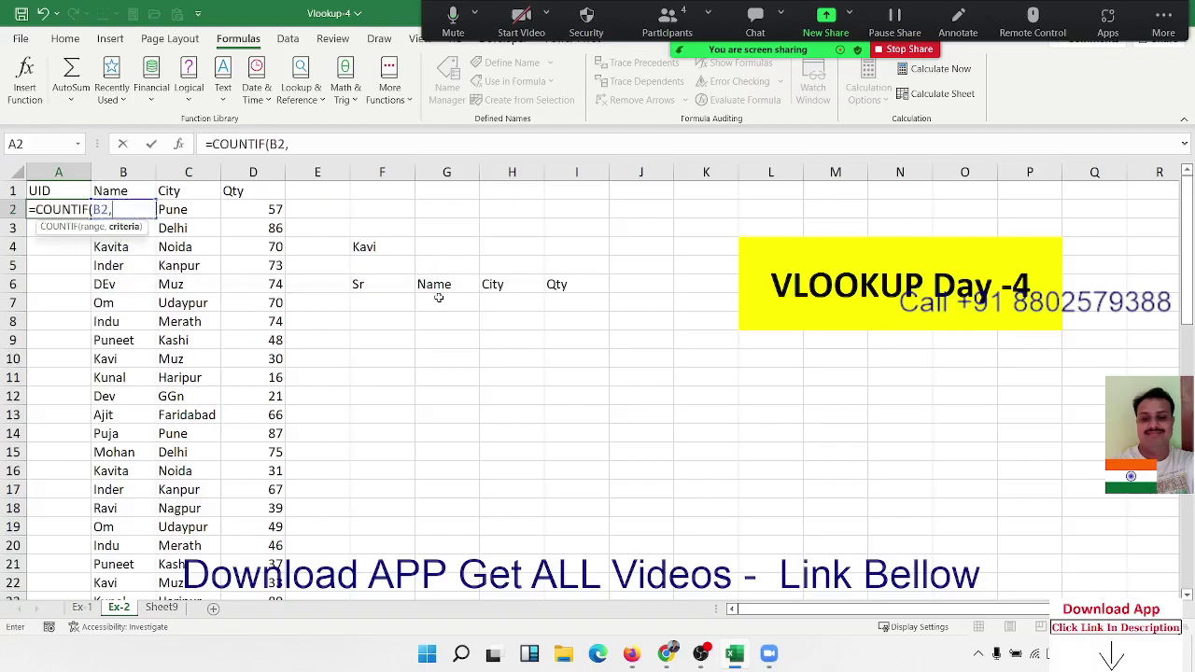
key(BackSpace)
key(BackSpace)
key(BackSpace)
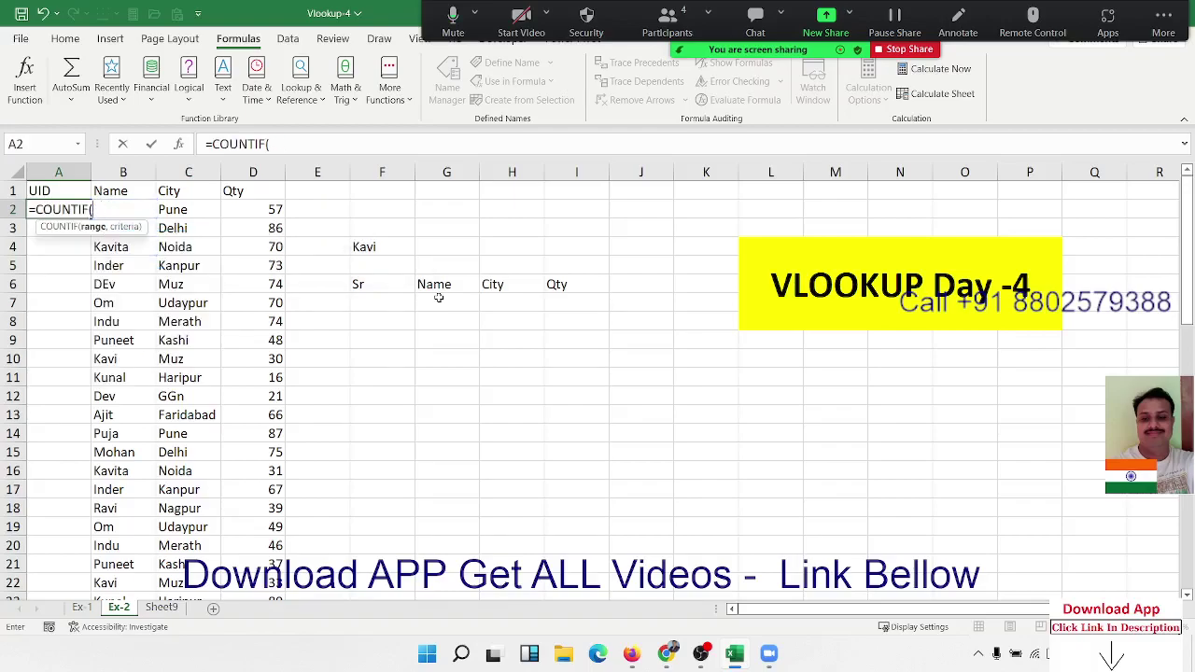
key(ctrl+space)
key(Right)
key(ctrl+space)
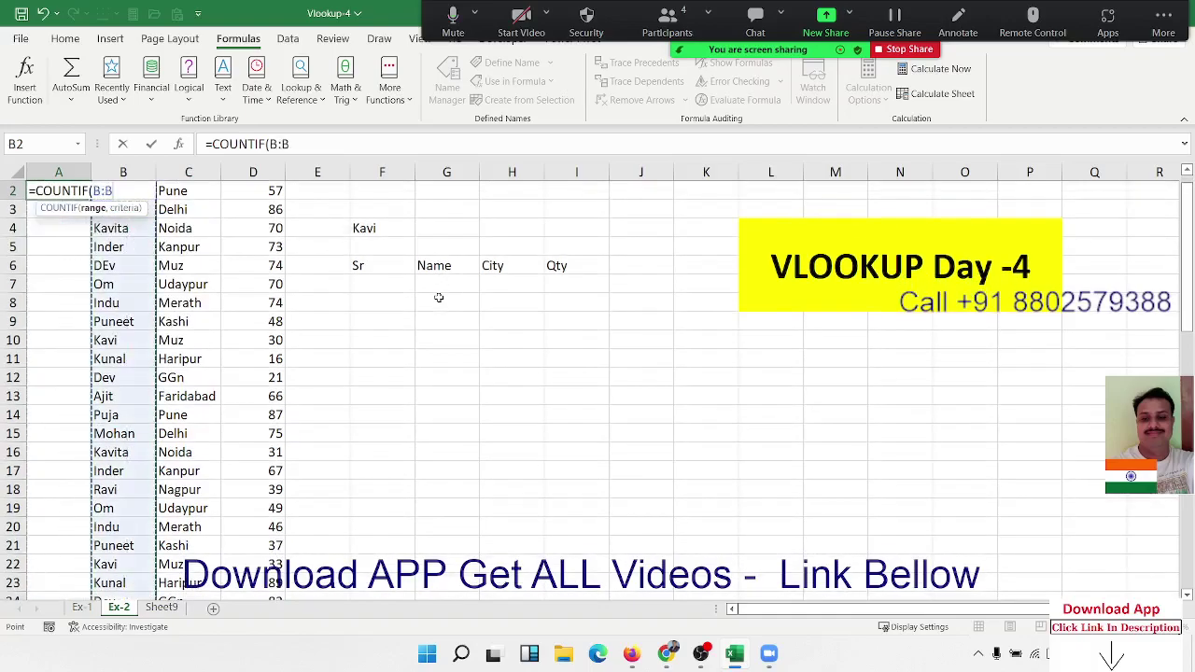
text(,)
key(Right)
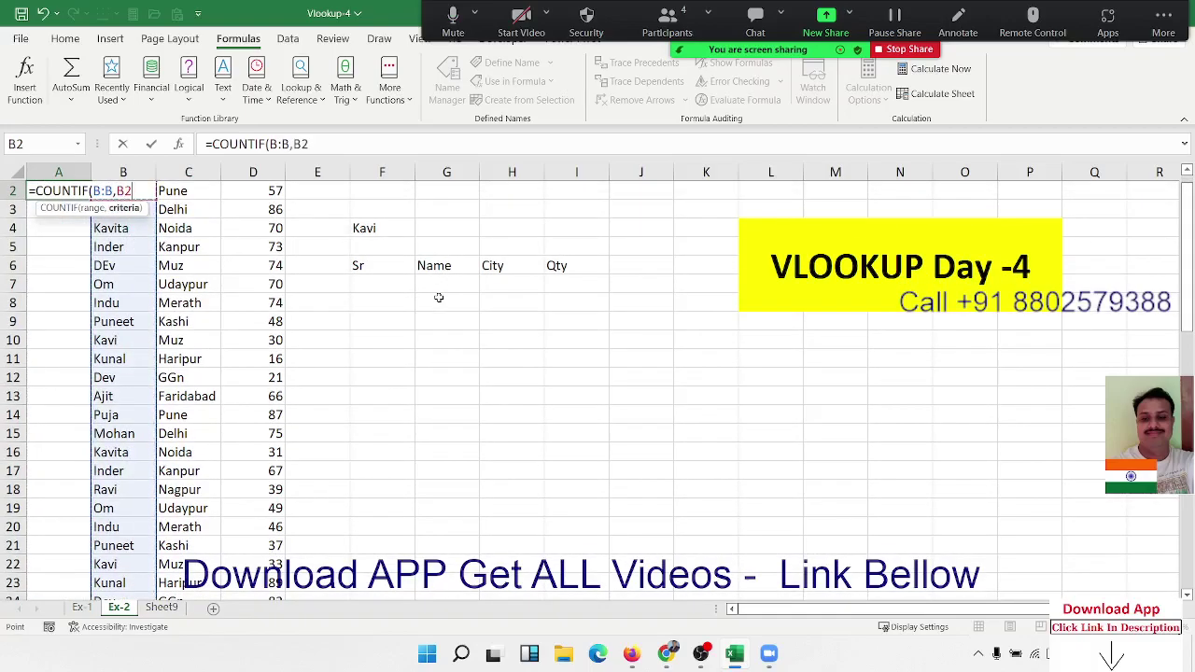
key(Return)
Type trial numbers 1, 2 and 3 into the Puja rows A2, A14 and A26.
scroll(439, 297, up, 1)
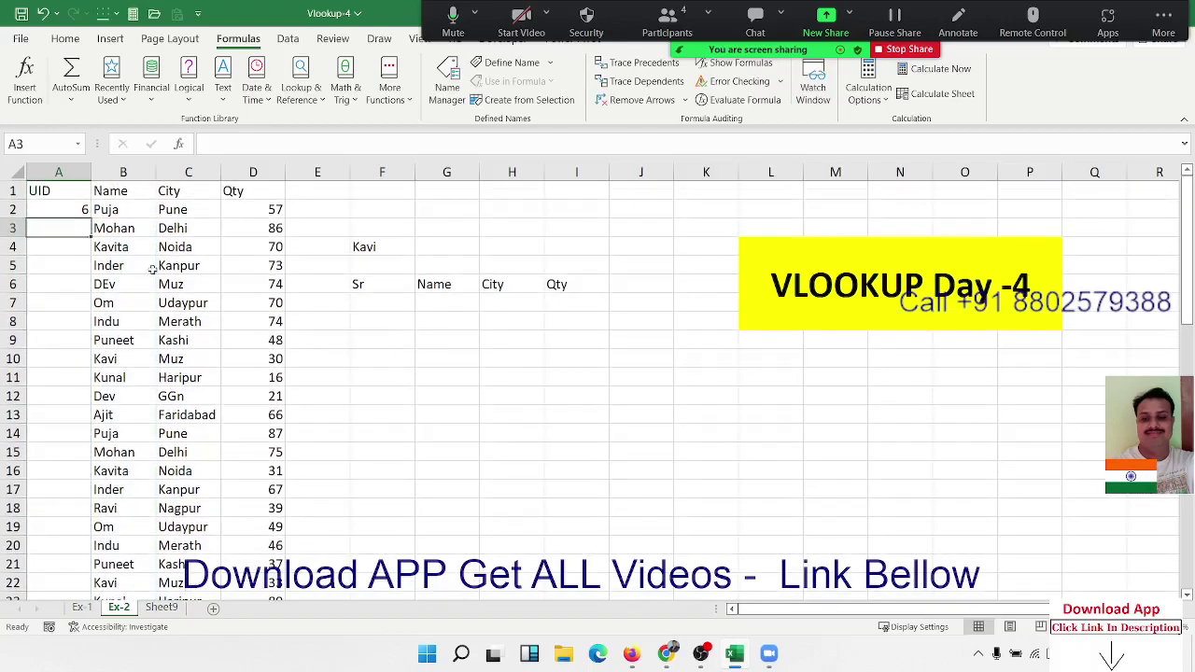
double_click(68, 211)
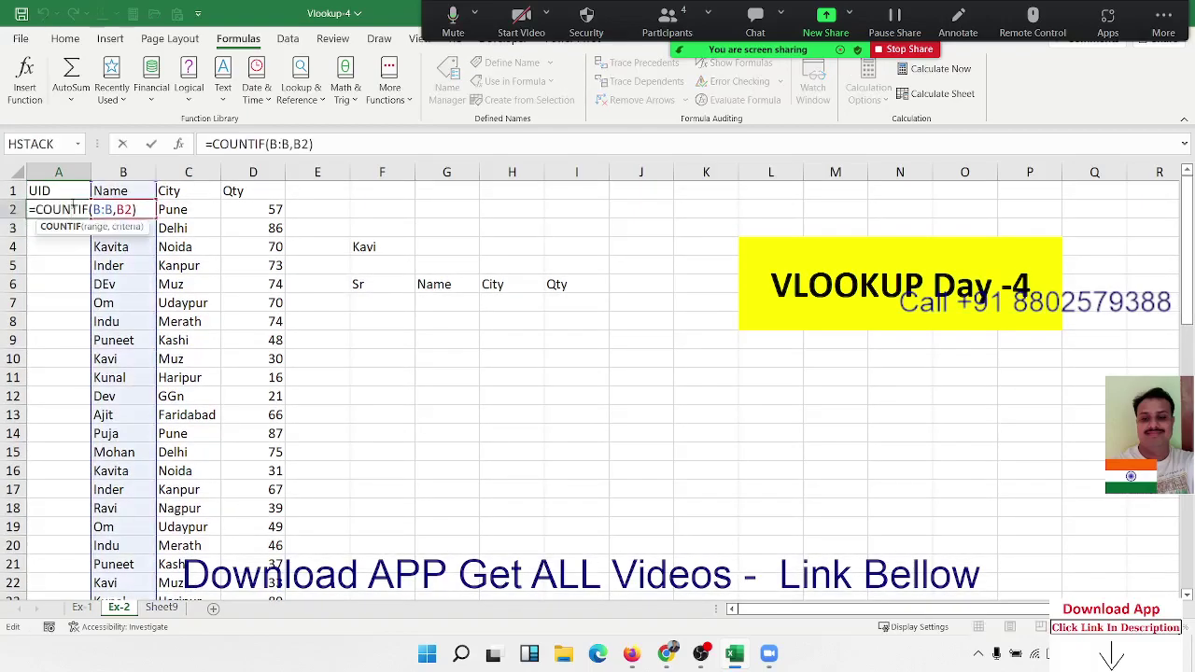
key(Escape)
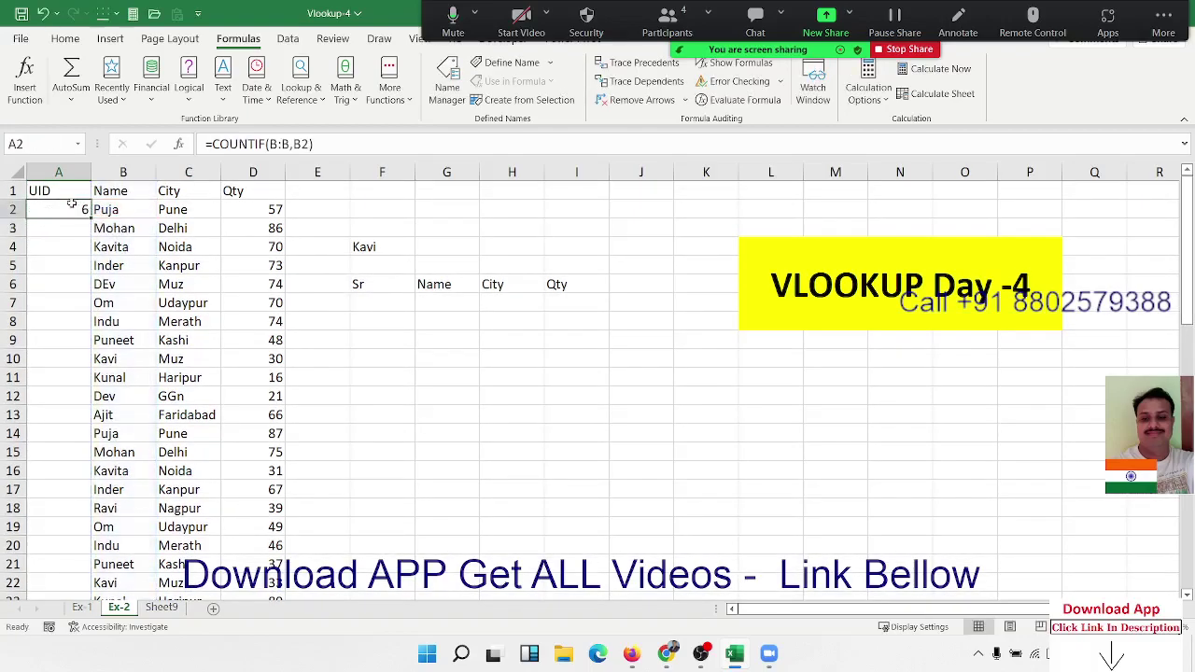
text(1)
key(Return)
key(Down)
key(Down)
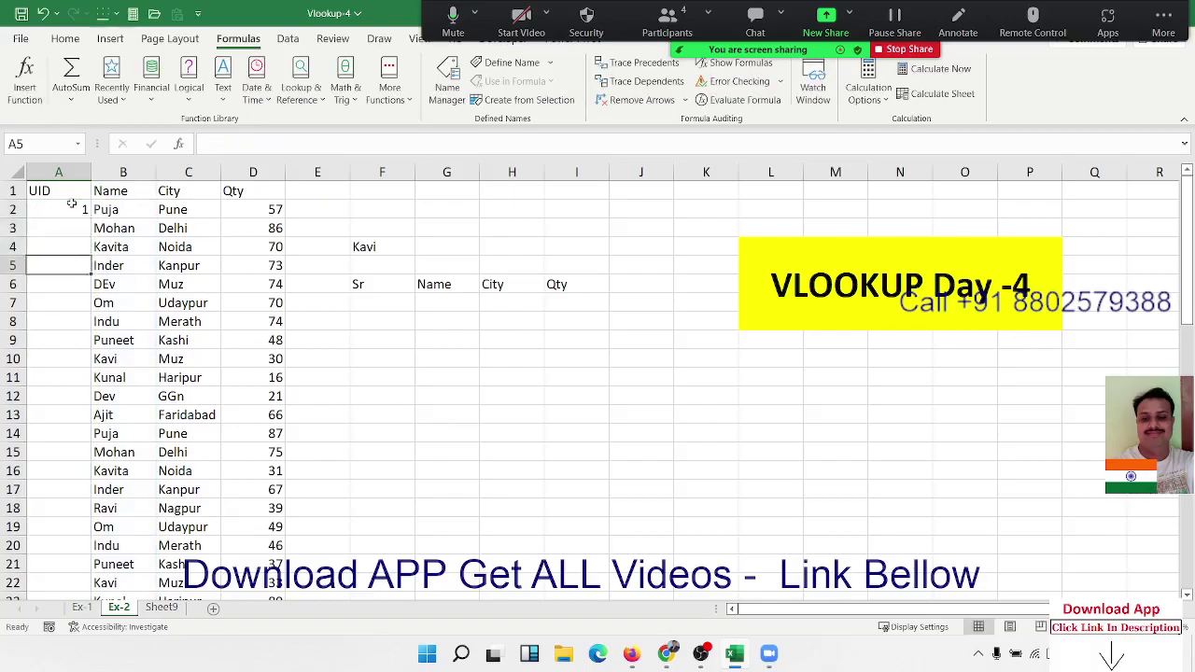
key(Down)
key(Down)
key(Down)
key(Down)
key(Down)
key(Down)
key(Down)
key(Down)
key(Down)
key(Down)
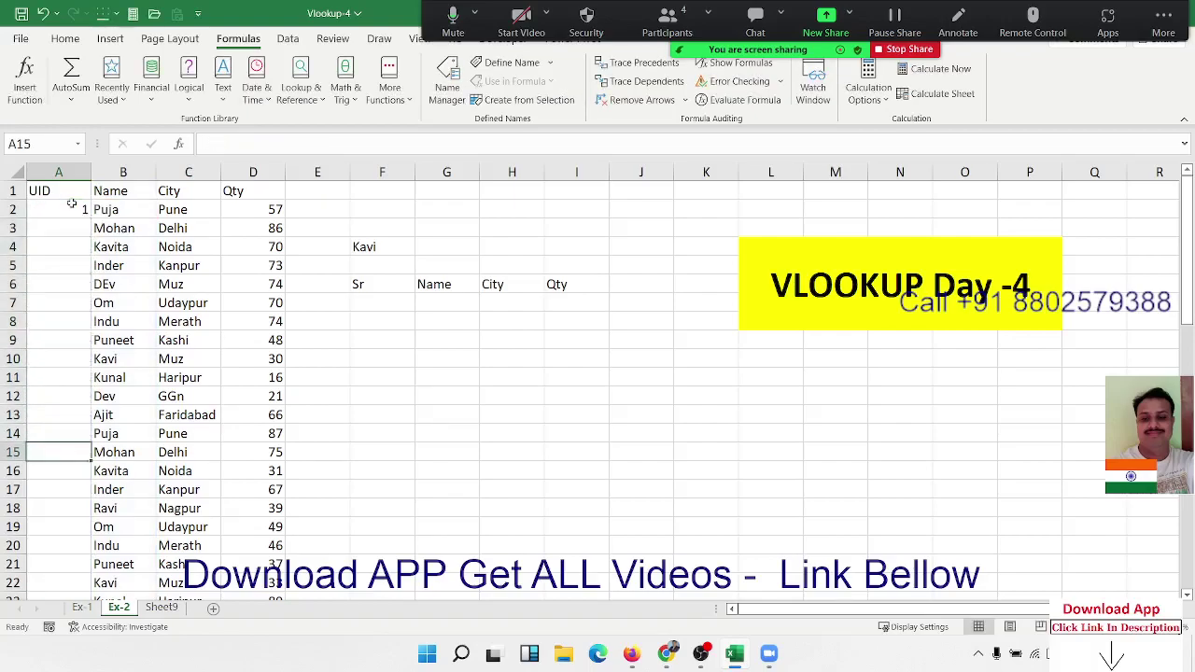
key(Up)
text(2)
key(Return)
key(Down)
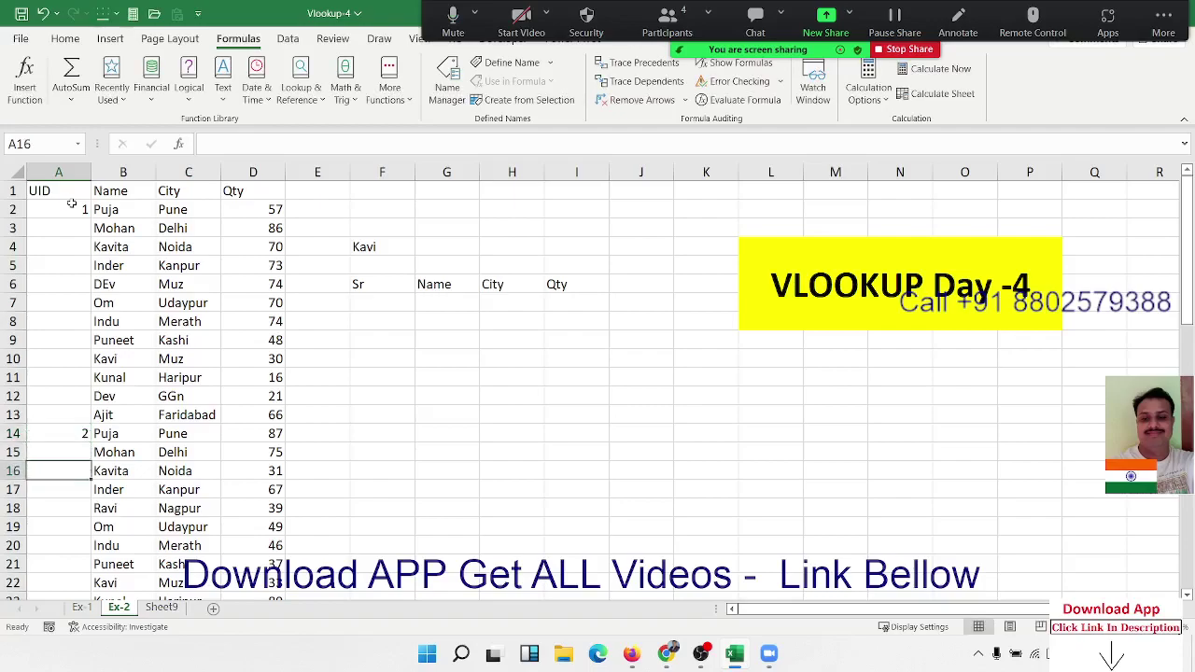
key(Down)
key(Down)
key(Down)
key(Down)
key(Down)
key(Down)
key(Down)
key(Down)
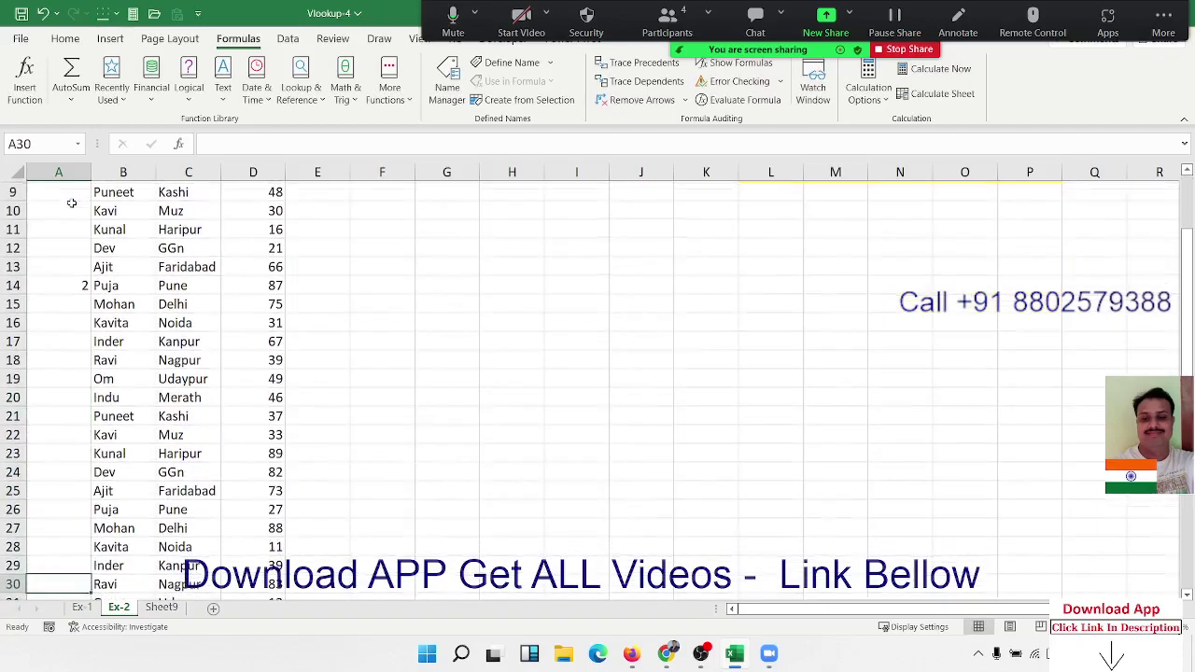
key(Down)
key(Up)
key(Up)
key(Up)
key(Up)
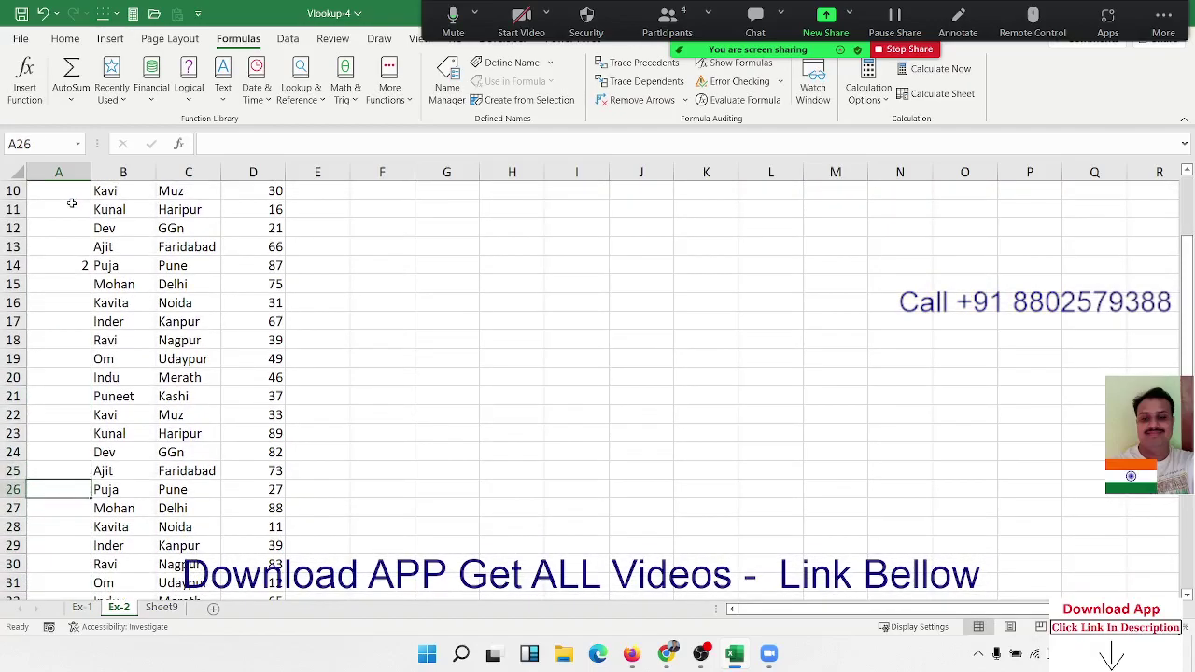
text(3)
key(Up)
key(Up)
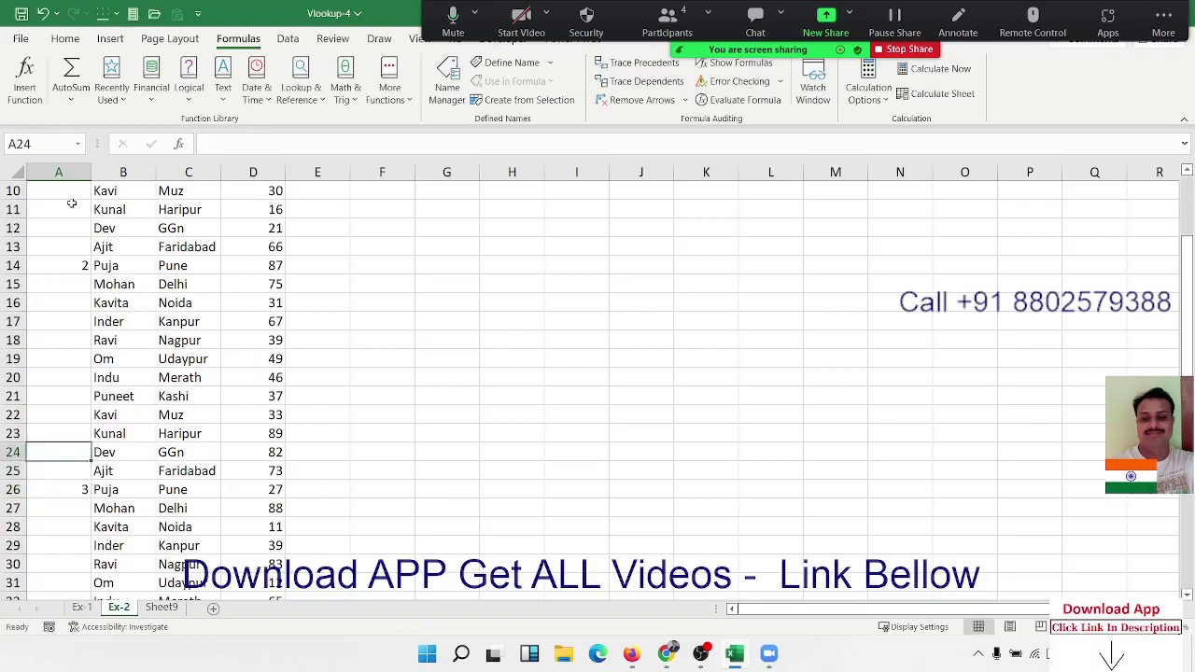
key(Up)
key(Up)
key(Up)
key(Up)
key(Up)
key(Up)
Clear A2:A26 so only the UID header remains.
key(Down)
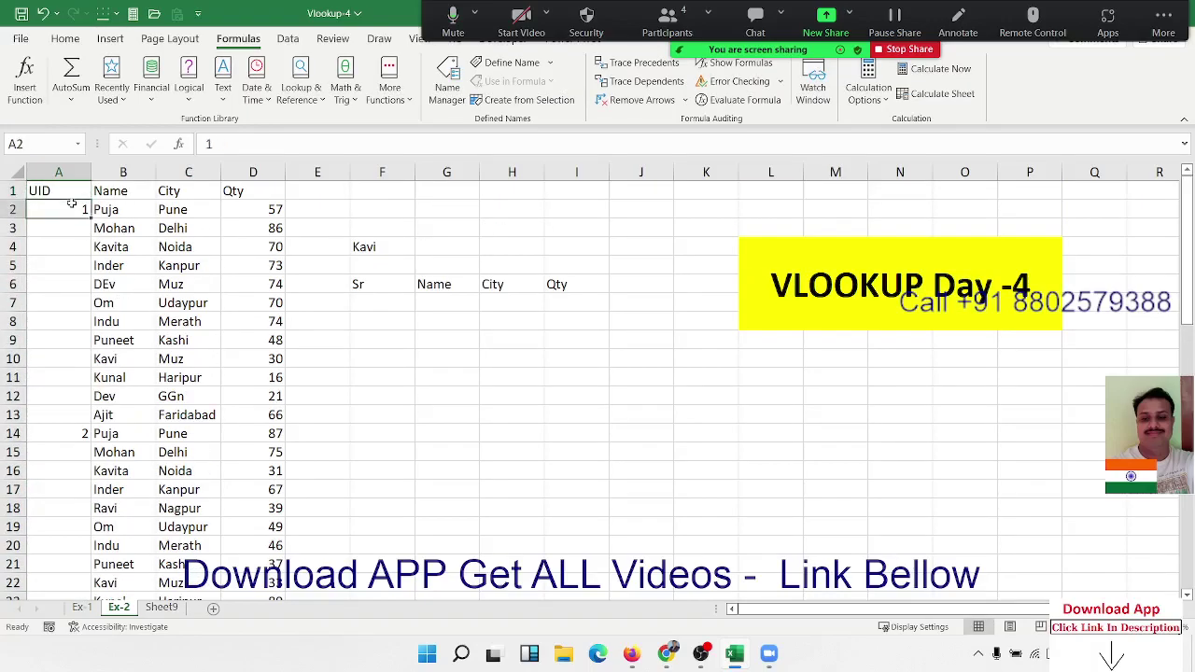
key(shift+Down)
key(shift+Down)
key(shift+Down)
key(shift+Down)
key(shift+Down)
key(shift+Down)
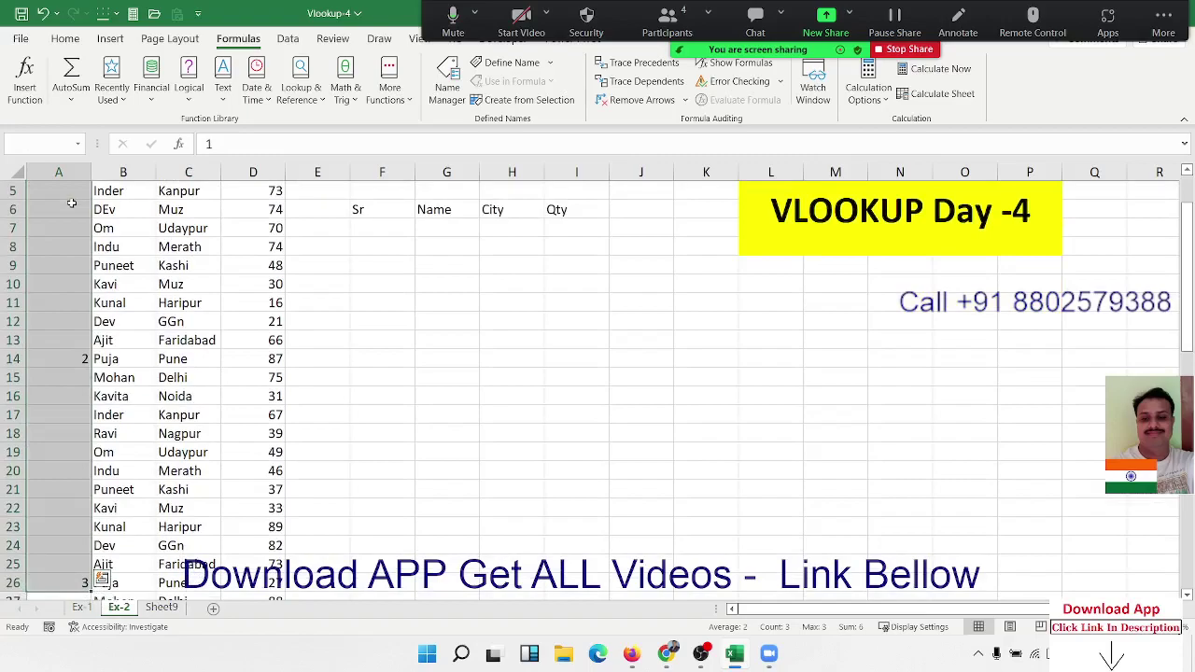
key(Delete)
key(Up)
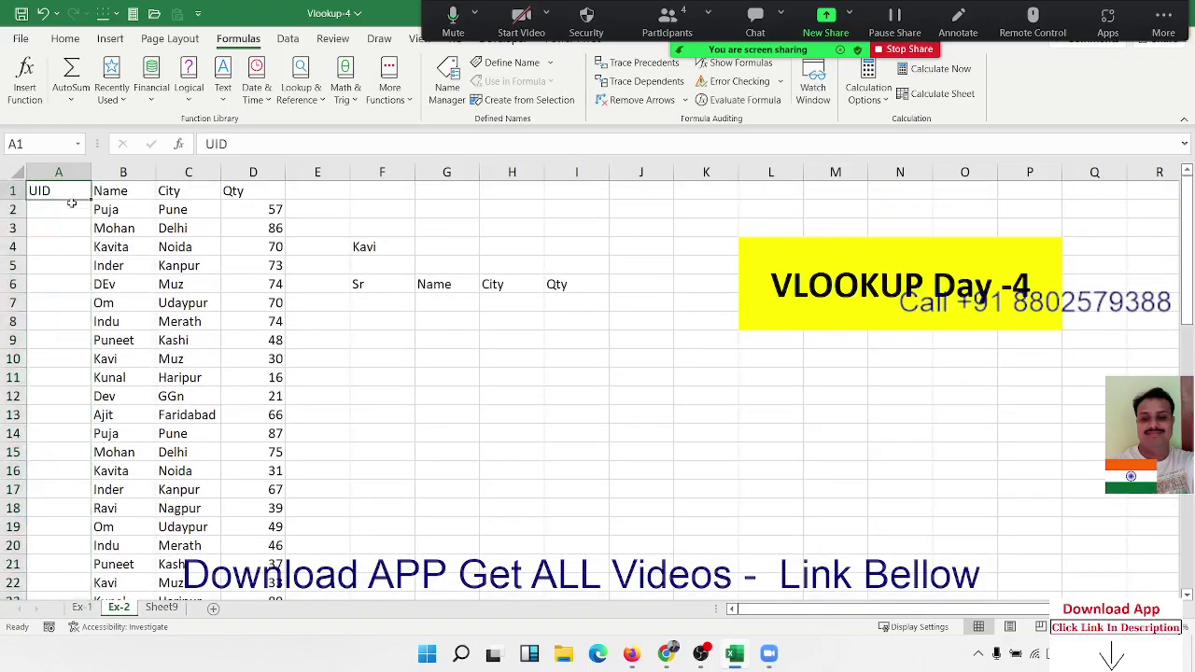
Enter =COUNTIF(B2:B2,B2) in cell A2.
click(71, 203)
text(=)
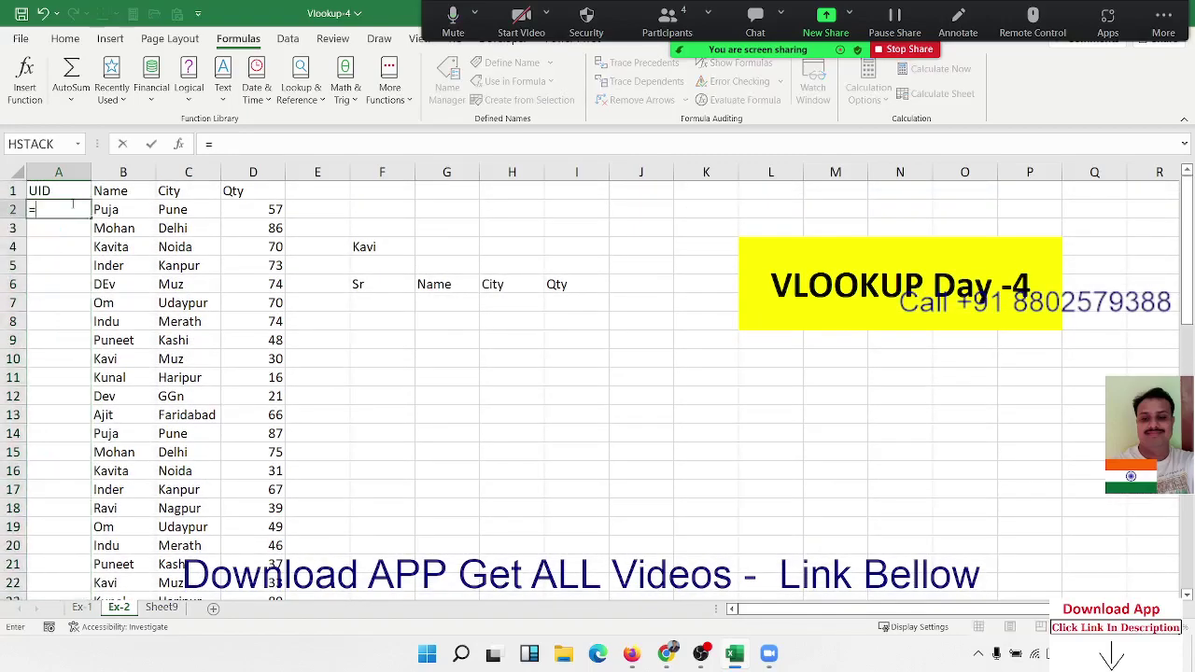
text(cou)
key(Down)
key(Down)
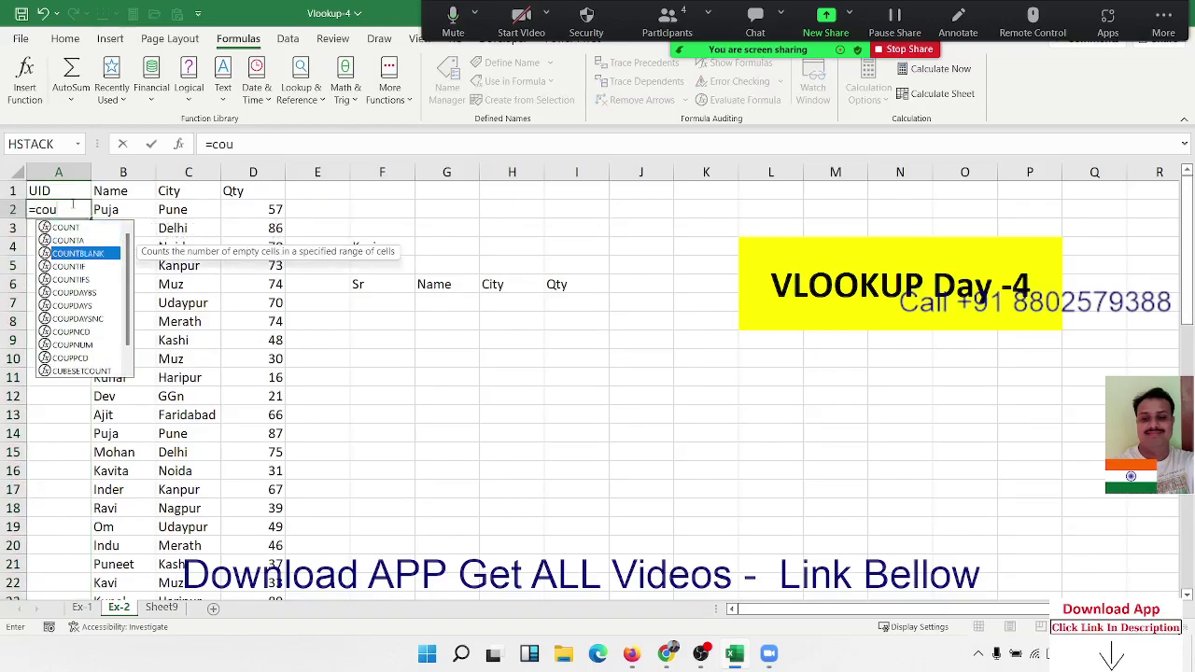
key(Down)
key(Tab)
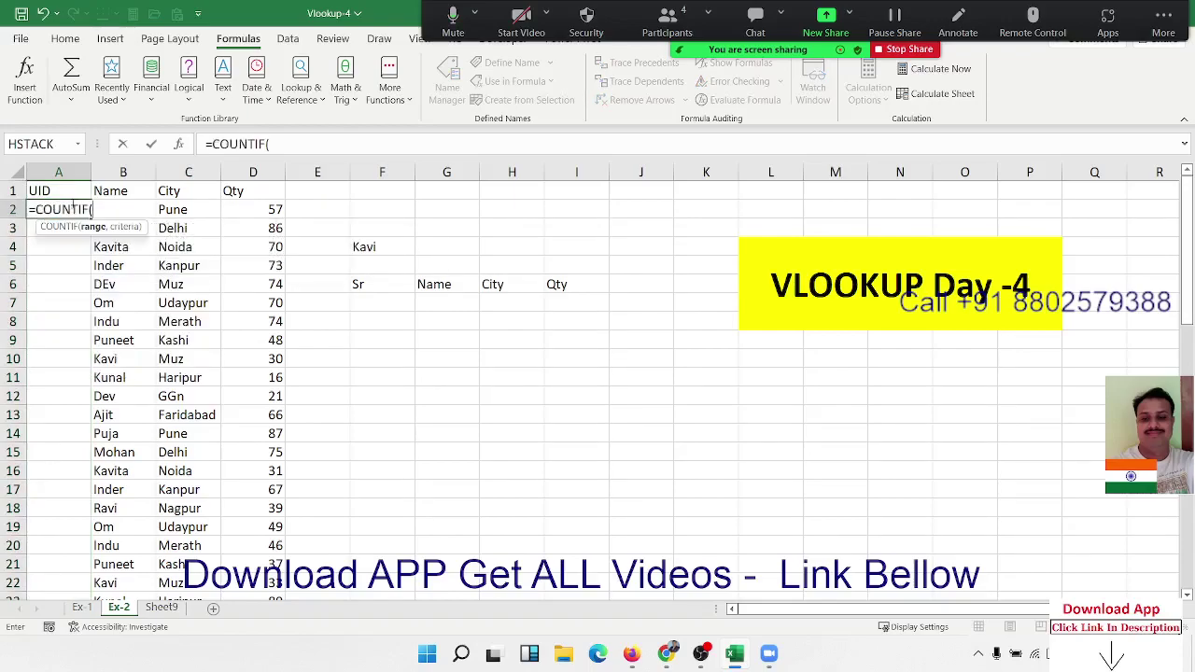
key(Right)
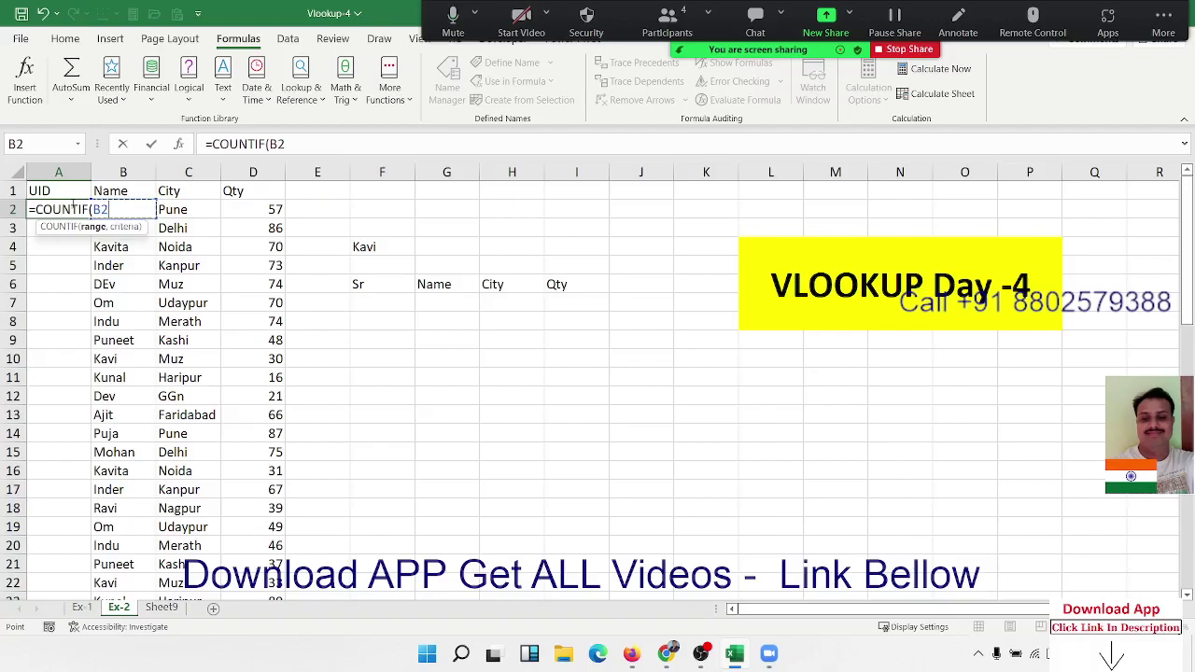
key(F8)
text(:B2,)
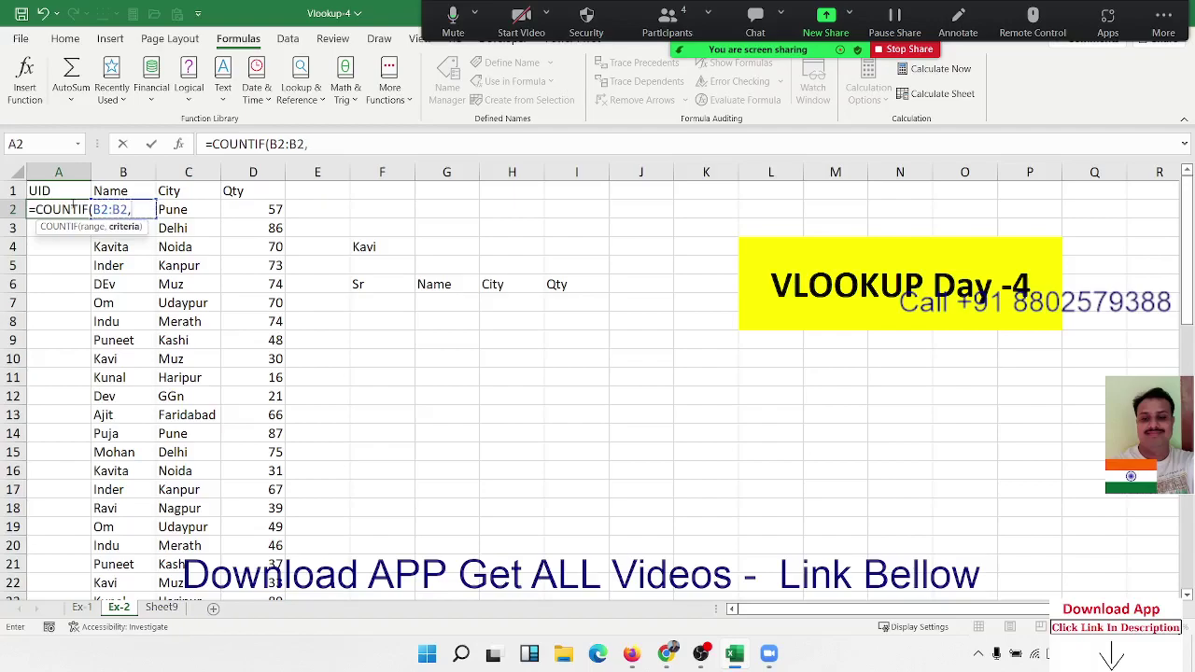
key(Right)
text())
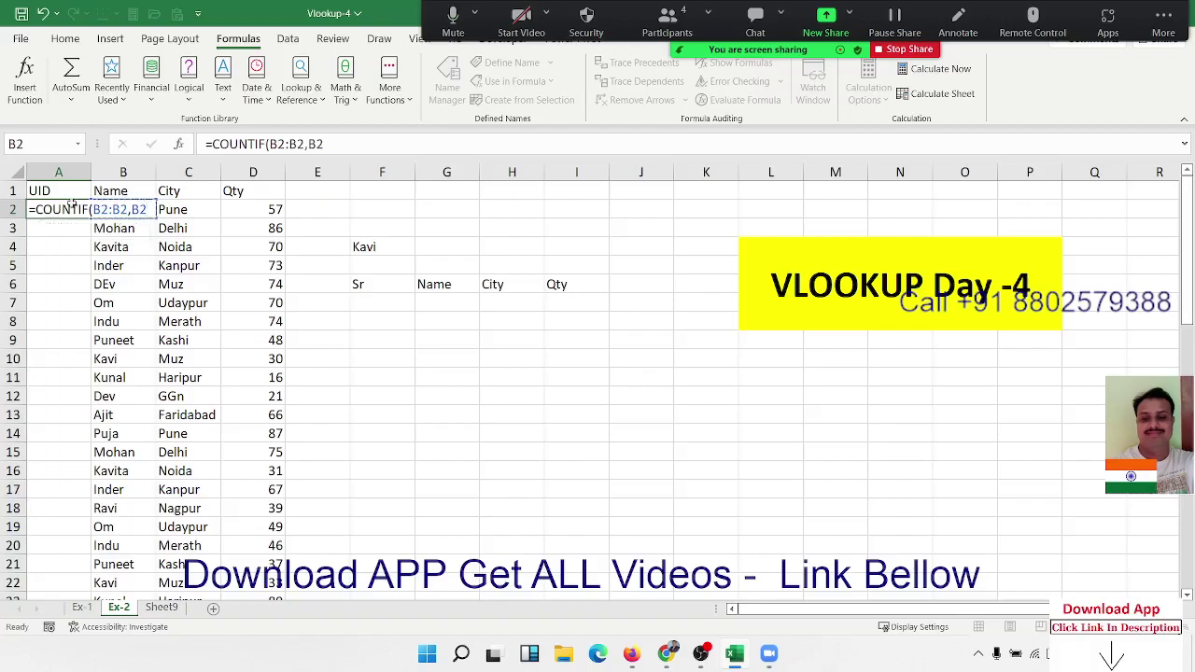
key(ctrl+Return)
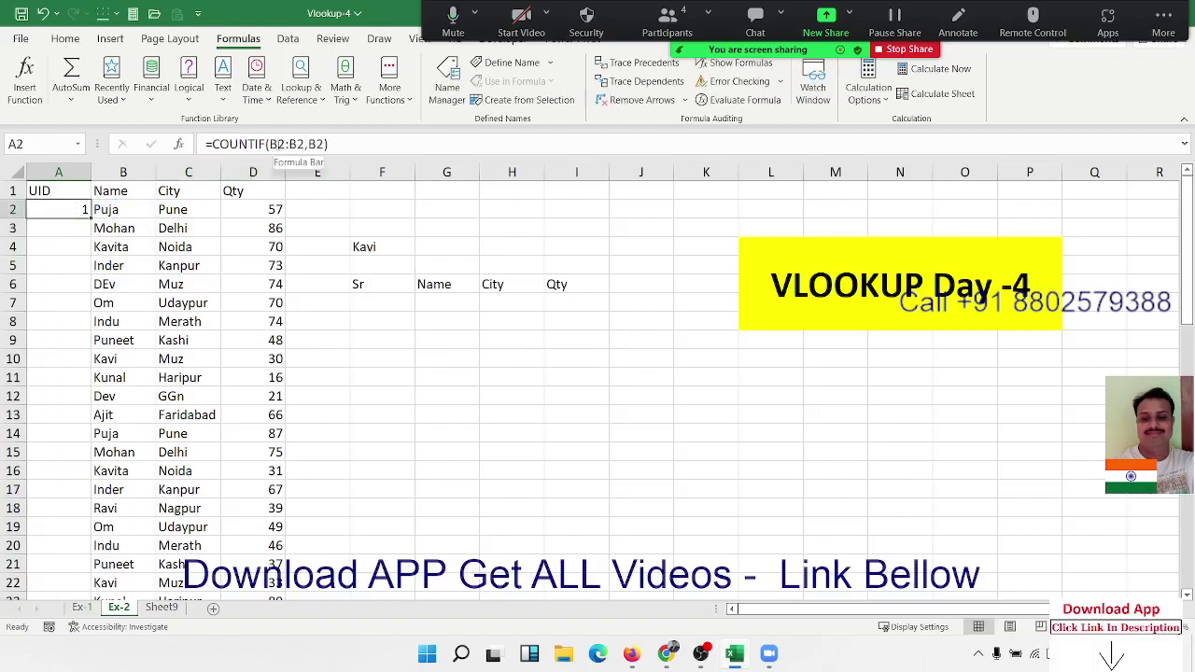
Anchor the range start as $B$2 and fill the running-count formula down column A.
click(276, 144)
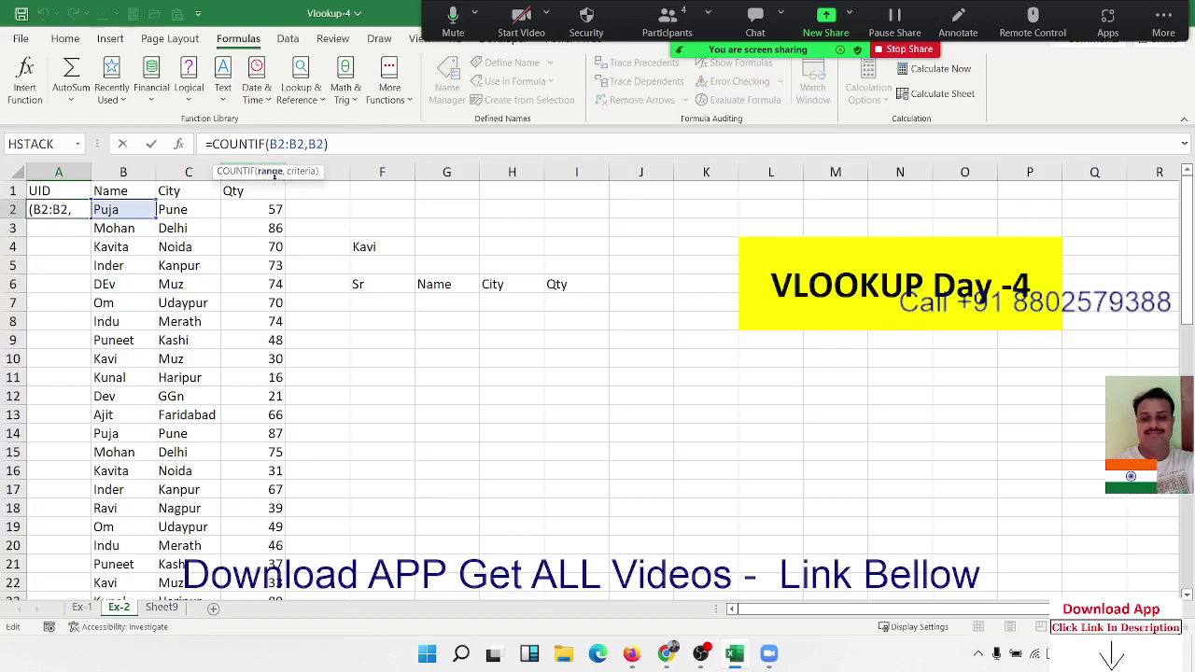
key(F4)
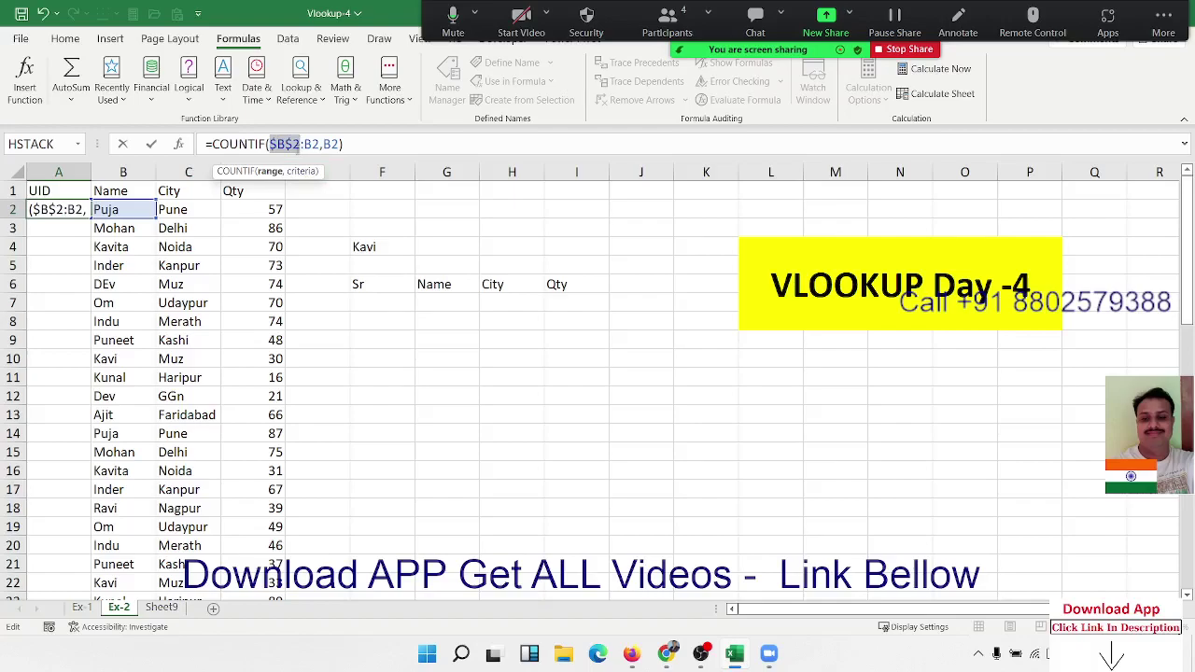
key(Return)
click(65, 209)
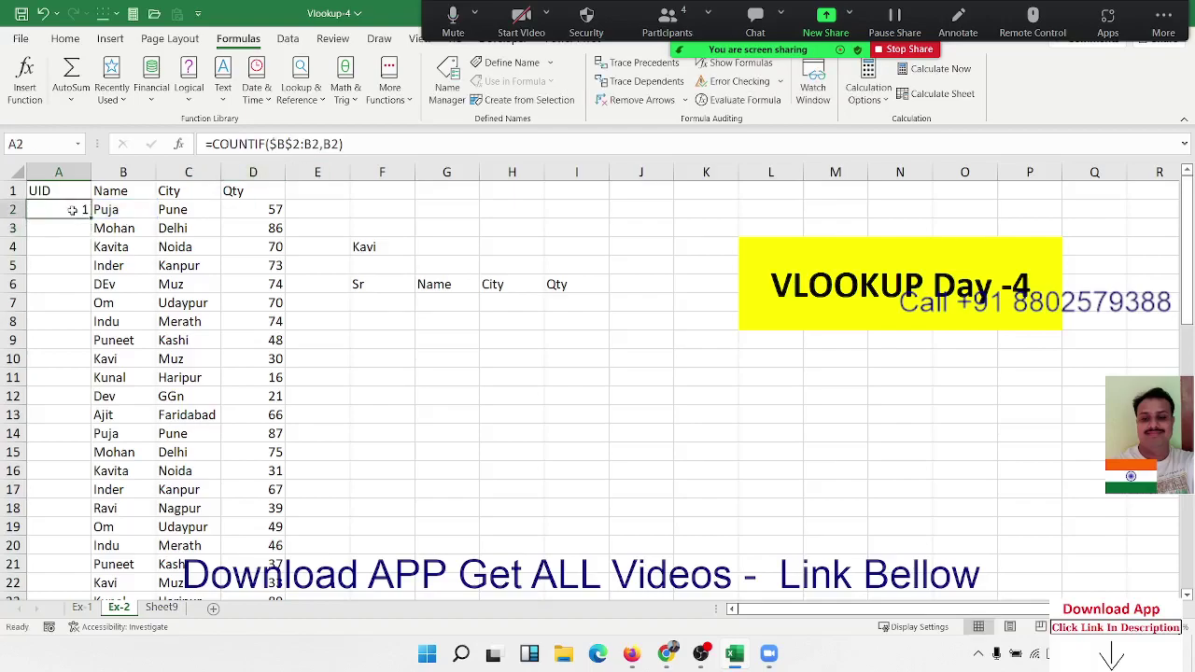
double_click(90, 215)
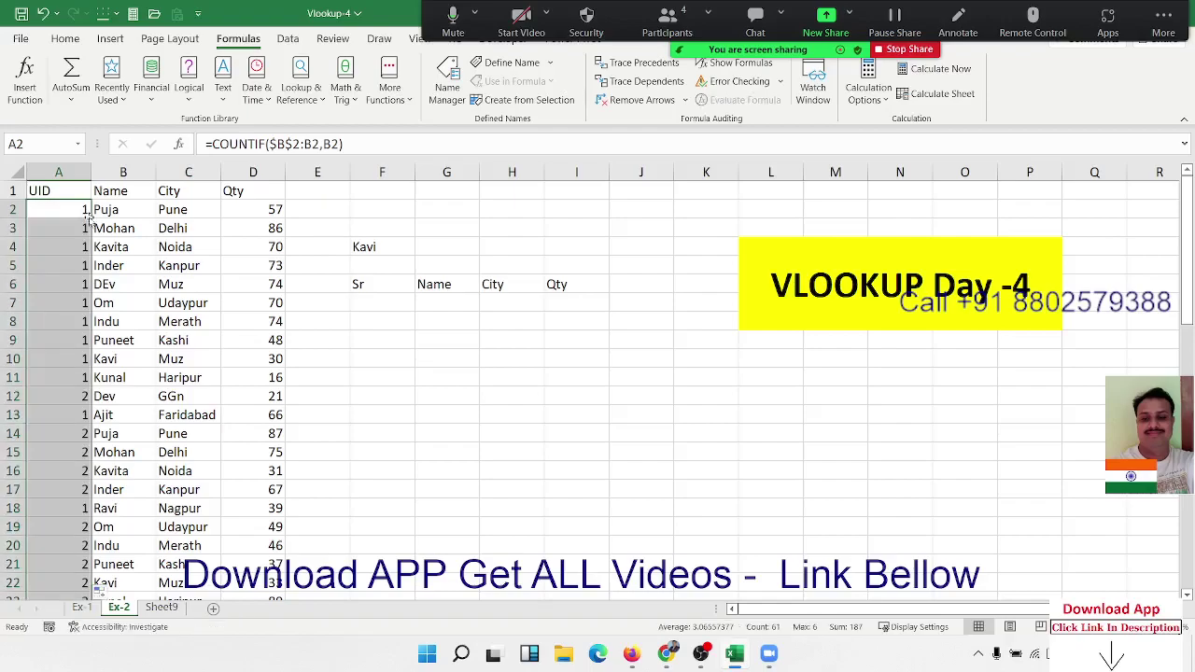
click(90, 190)
key(ctrl+shift+l)
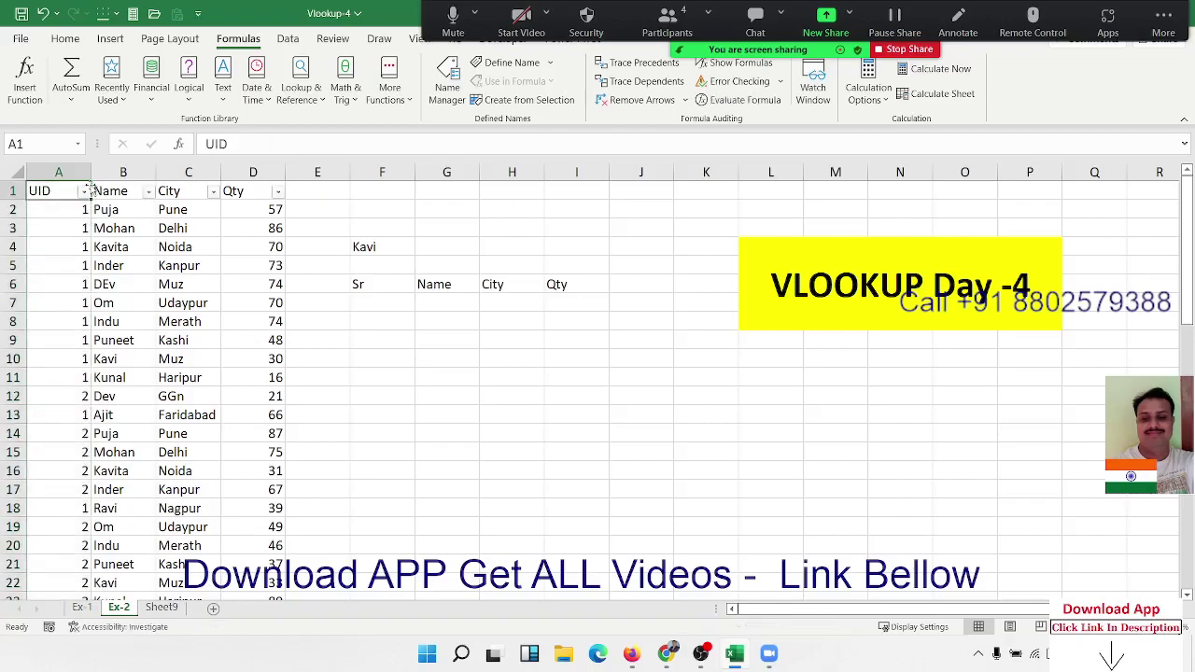
click(159, 190)
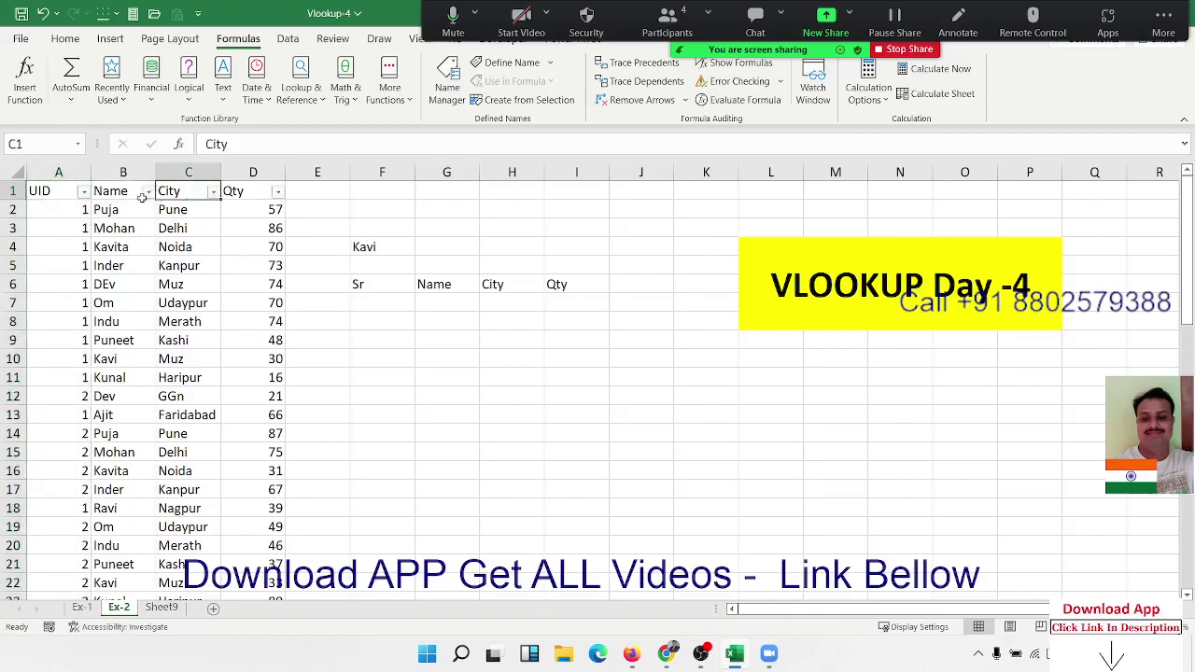
click(147, 192)
click(42, 375)
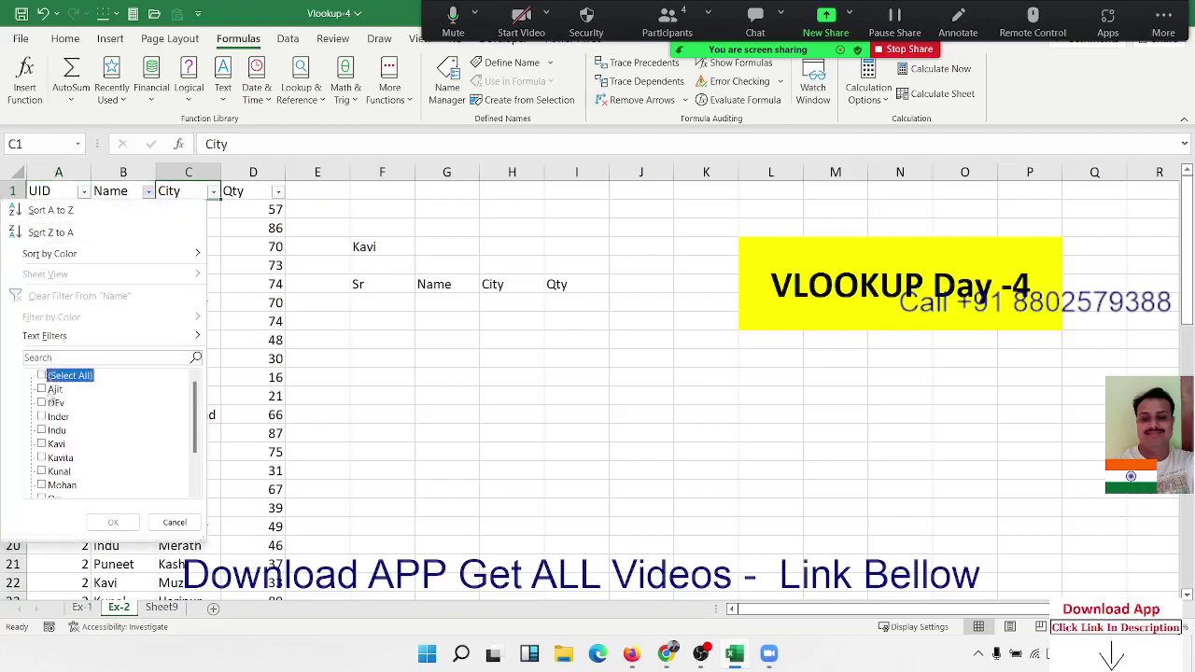
click(41, 388)
click(113, 522)
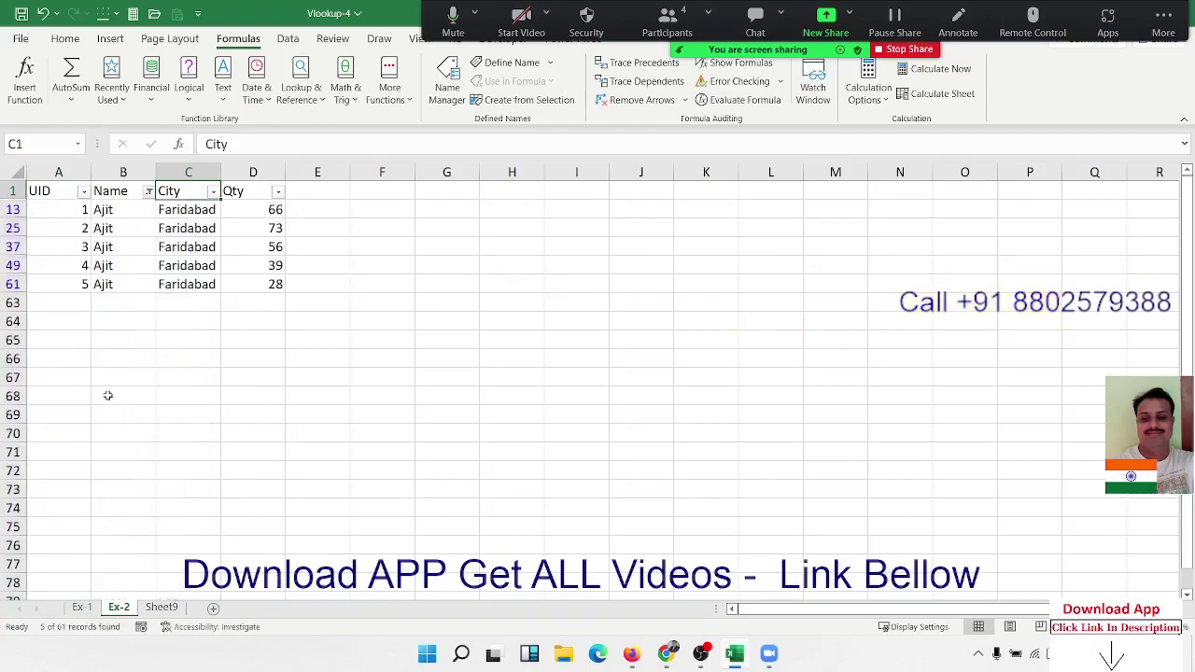
click(148, 191)
click(51, 402)
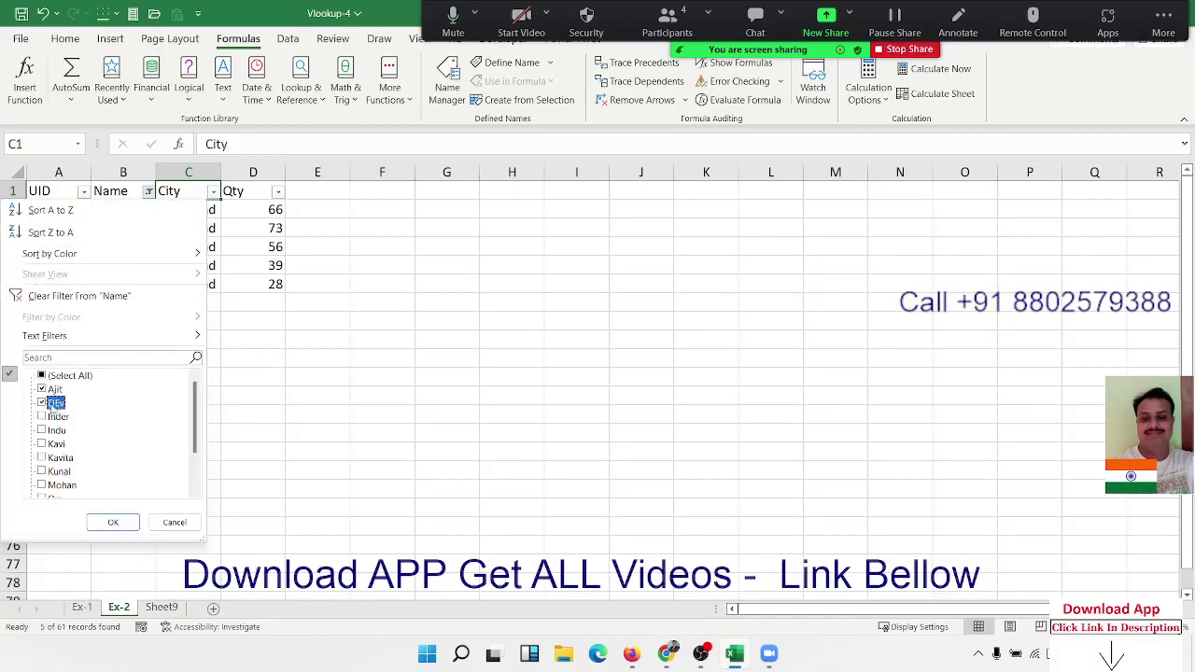
click(51, 390)
click(113, 522)
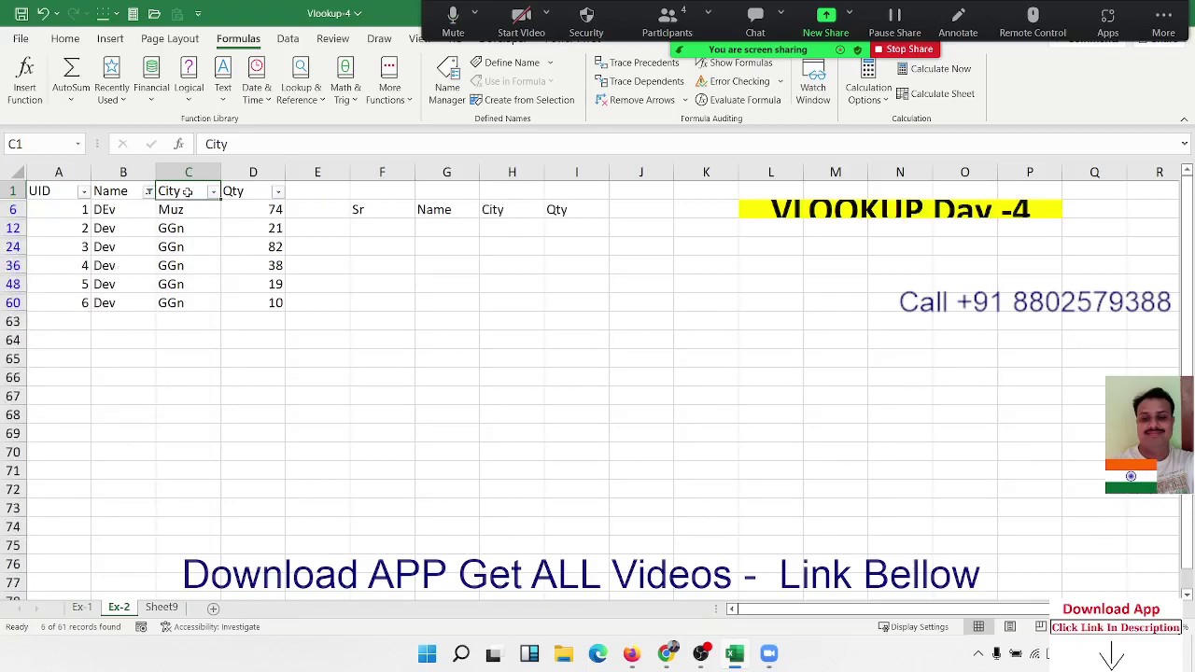
click(148, 190)
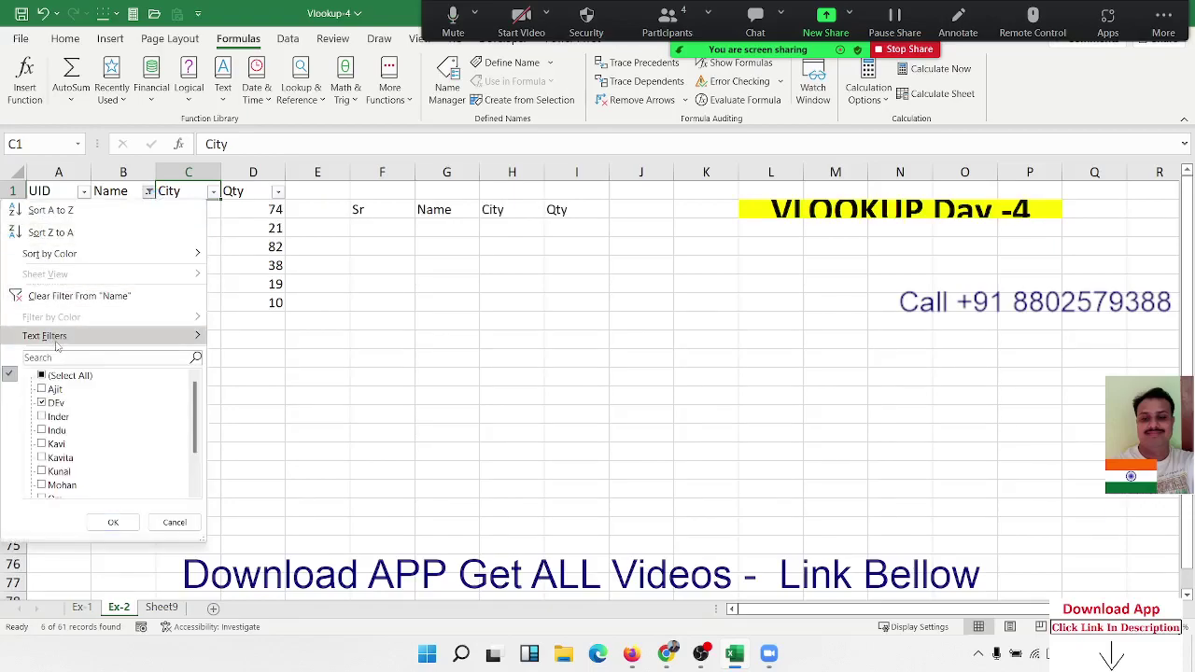
click(56, 296)
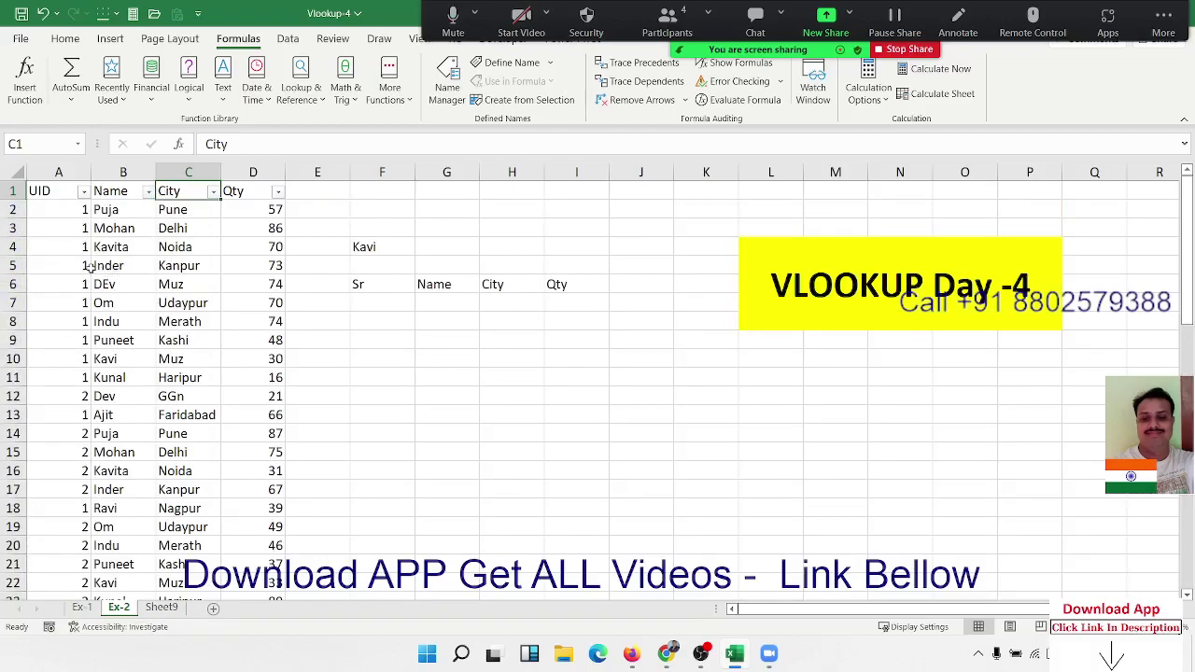
Change A2's formula to =COUNTIF($B$2:B2,B2)&"-"&B2 to build a name key.
click(79, 214)
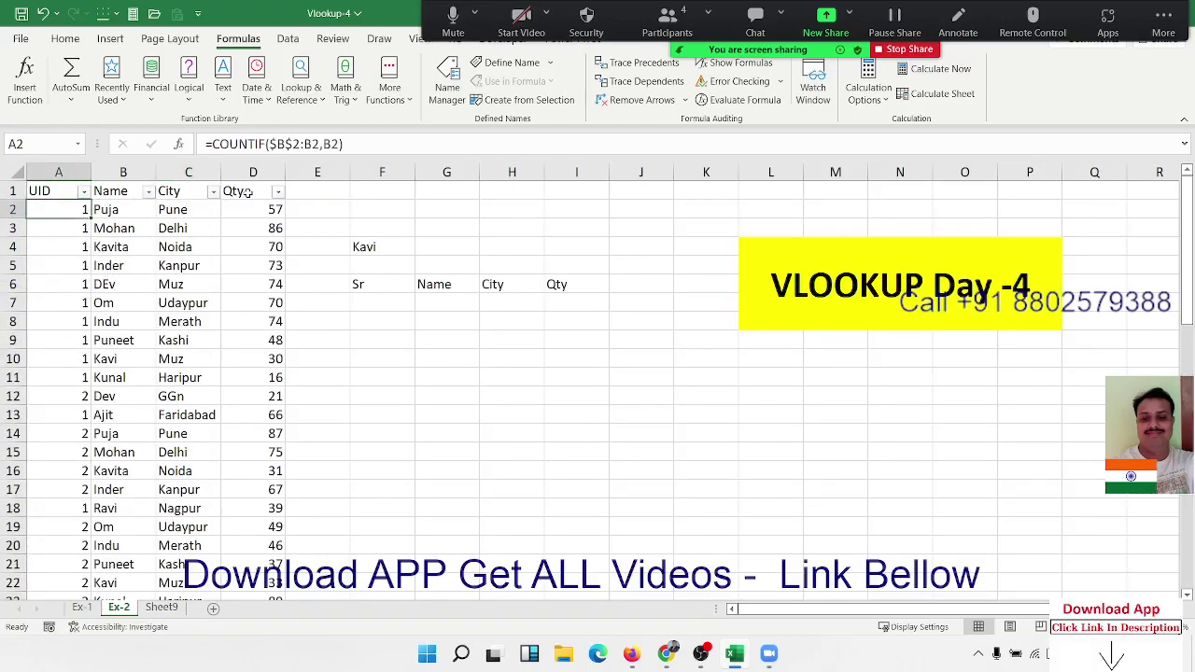
drag(82, 377, 75, 210)
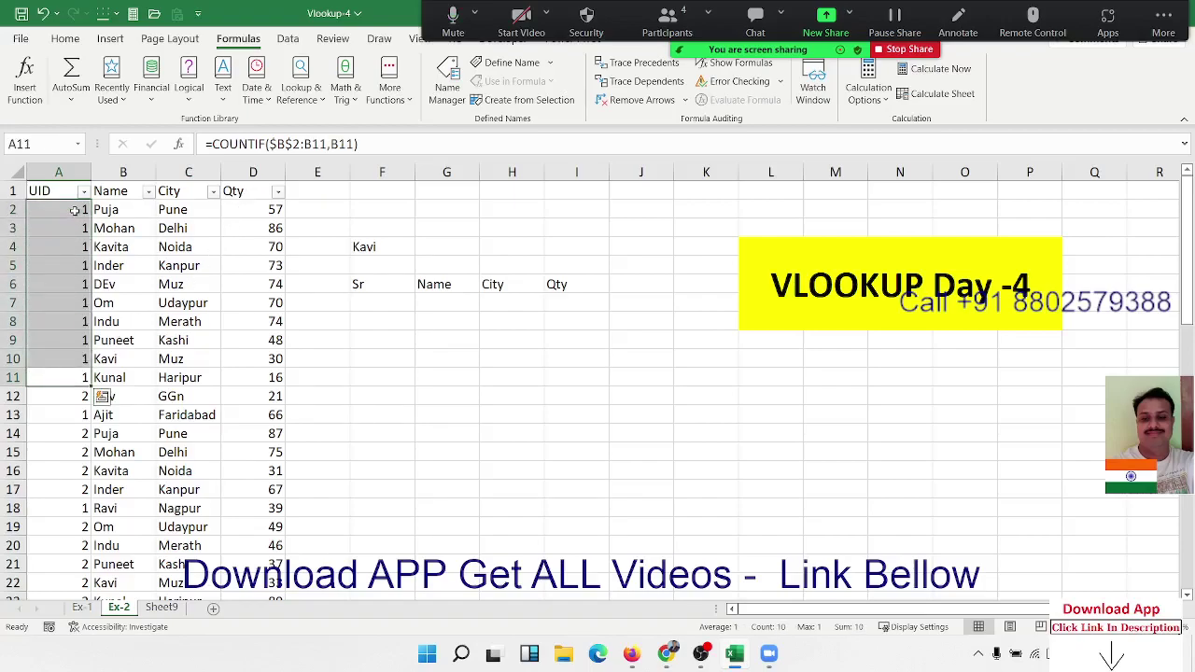
click(75, 211)
click(394, 143)
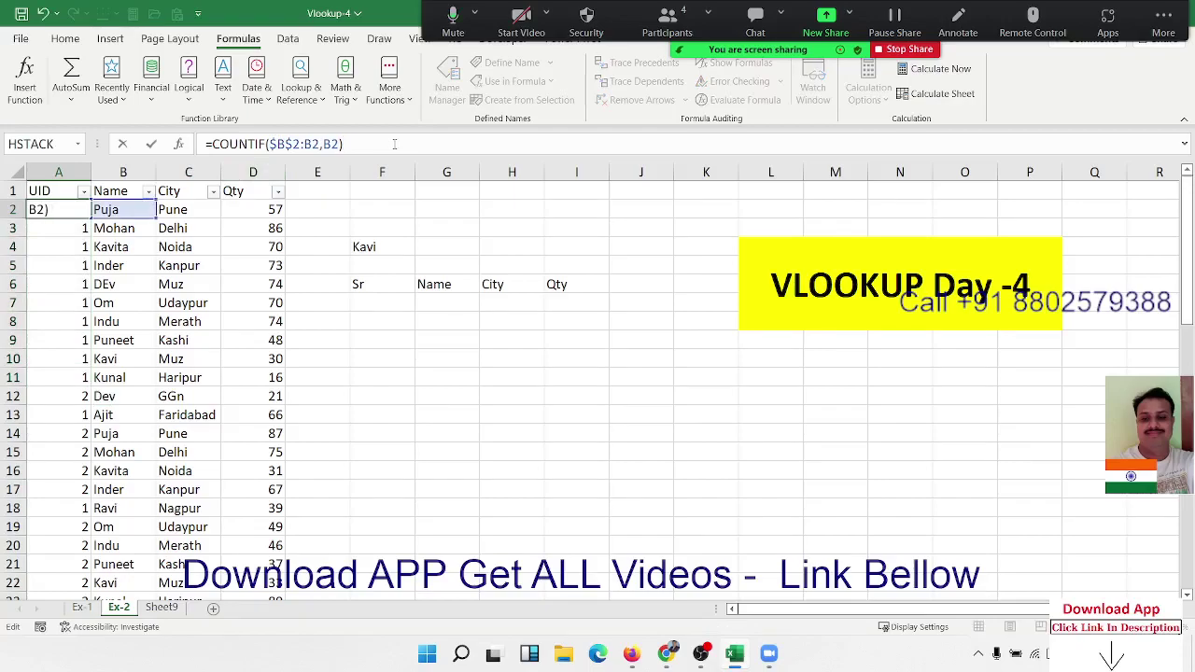
text(&)
text("-"&)
click(126, 217)
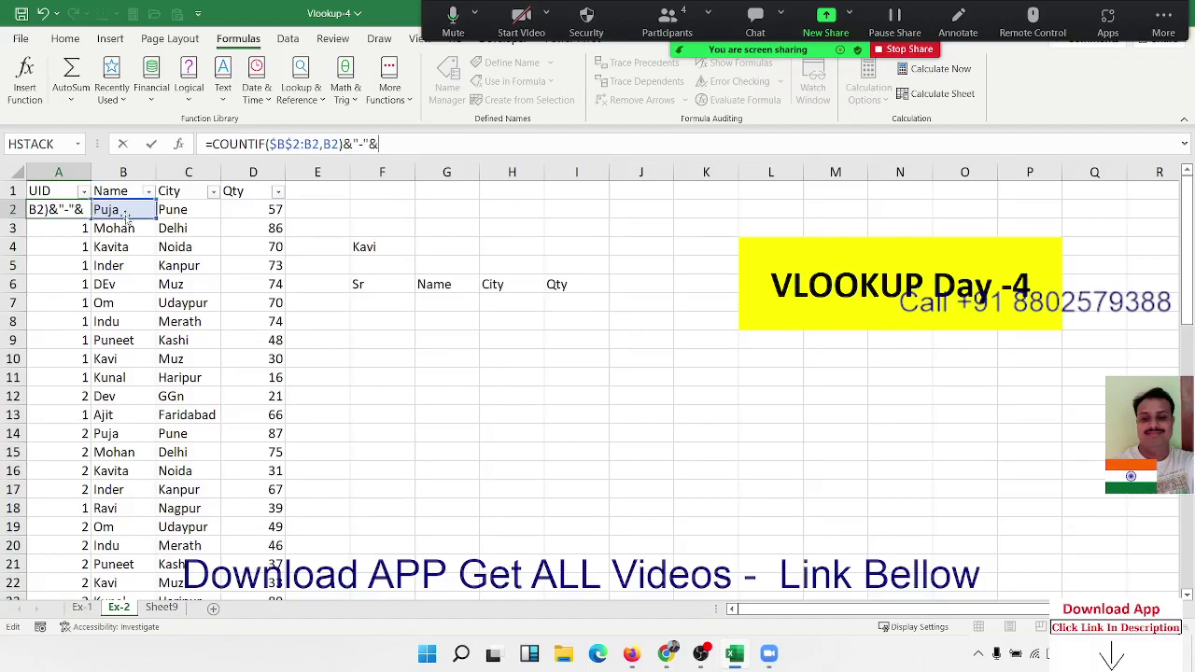
key(Return)
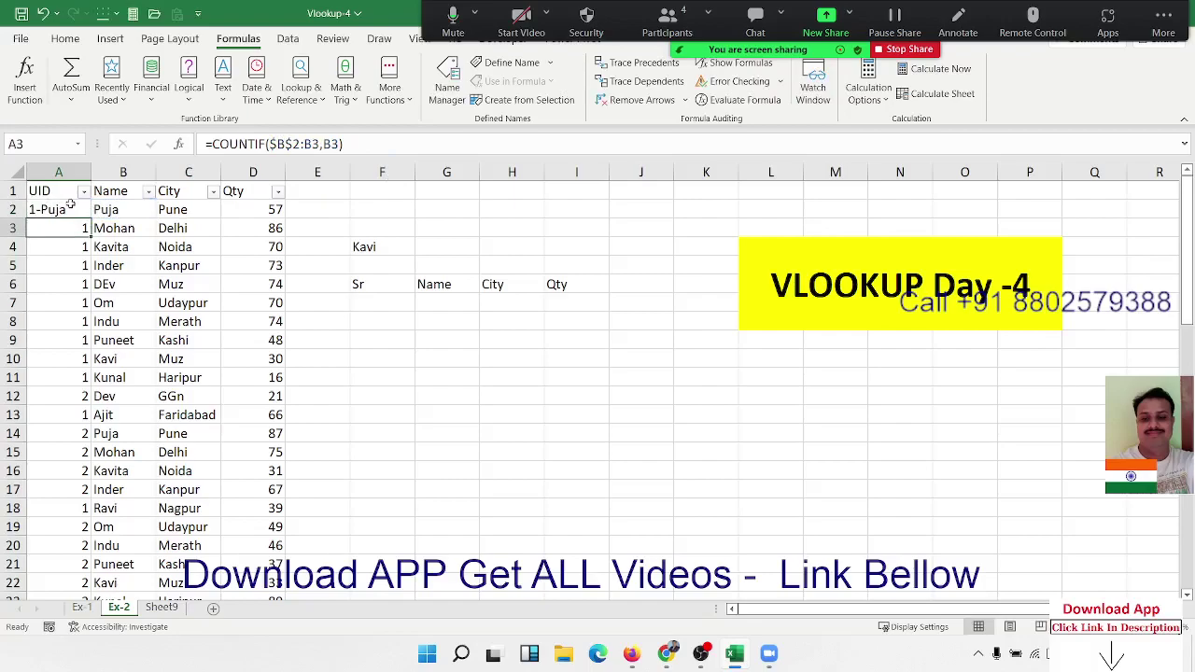
Copy the UID key formula down column A, giving keys like 1-Puja, 2-Puja.
click(70, 208)
double_click(90, 218)
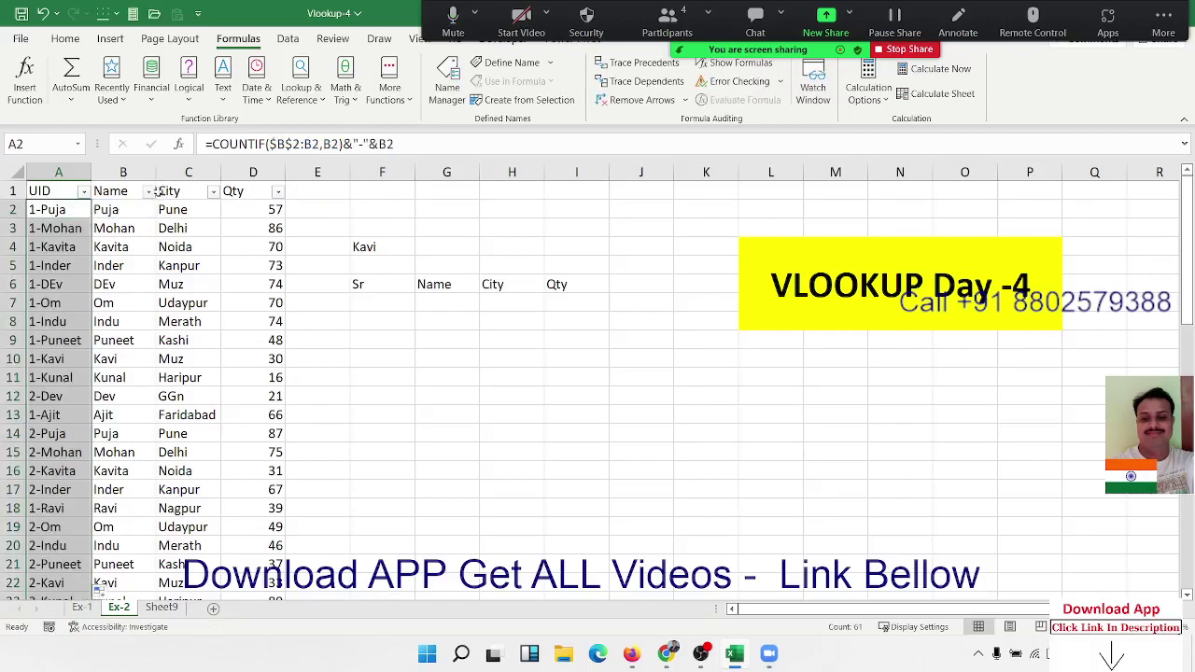
click(148, 191)
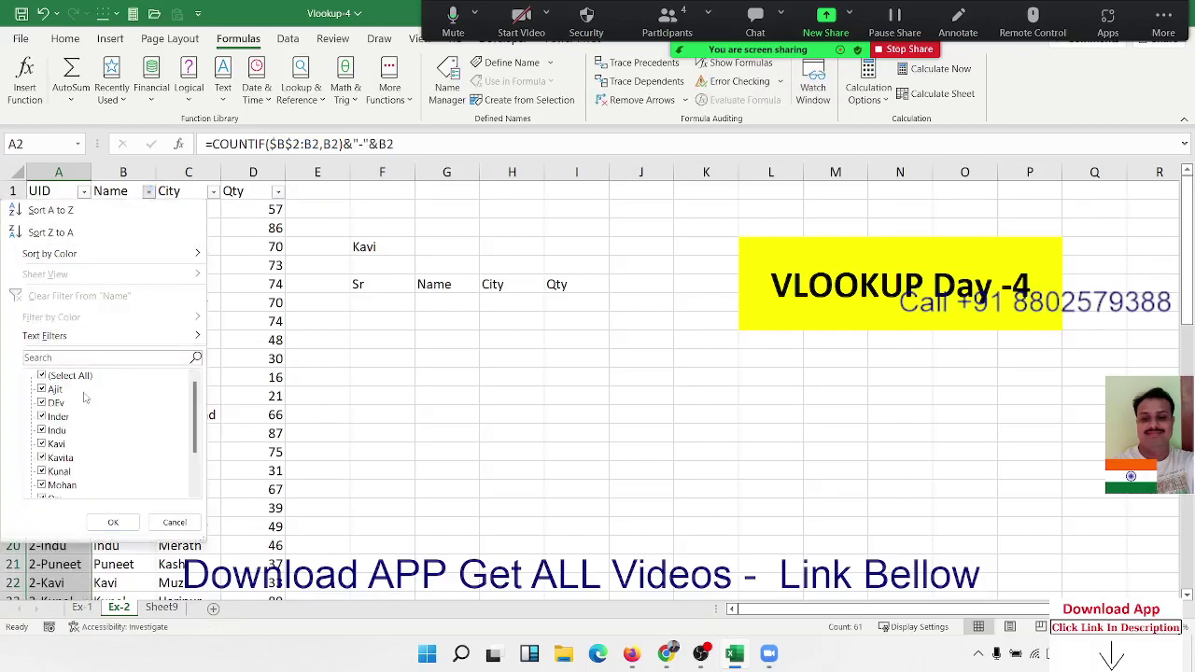
scroll(84, 399, down, 2)
scroll(81, 392, up, 2)
click(70, 376)
scroll(58, 478, down, 2)
click(56, 457)
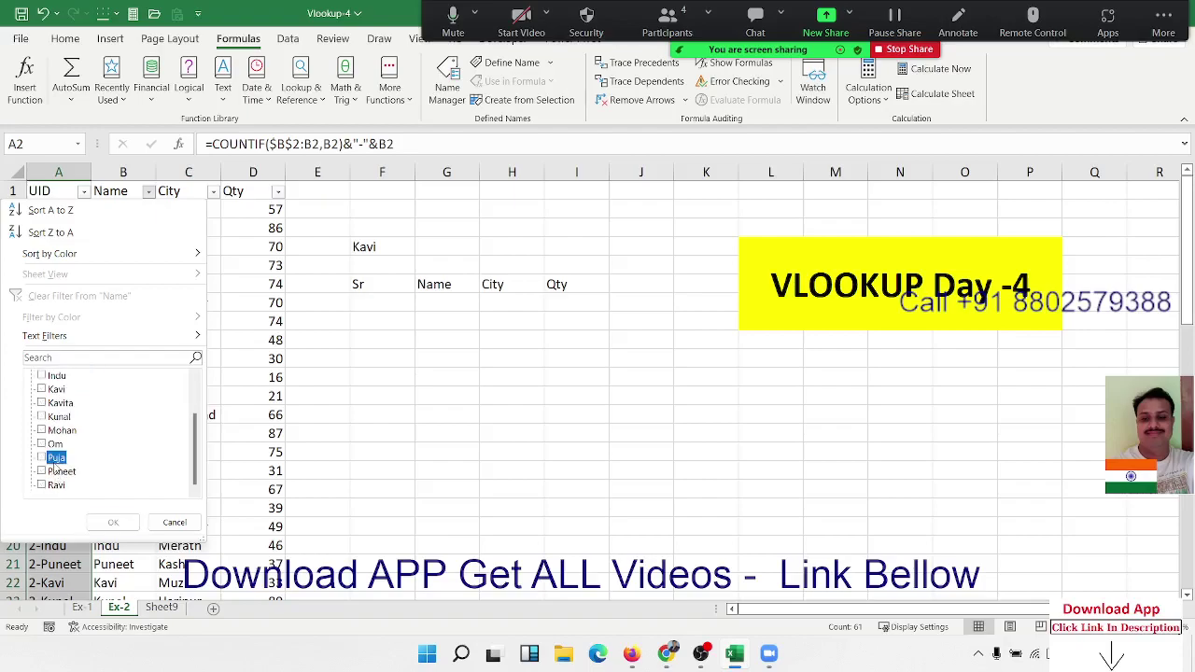
click(55, 458)
click(113, 522)
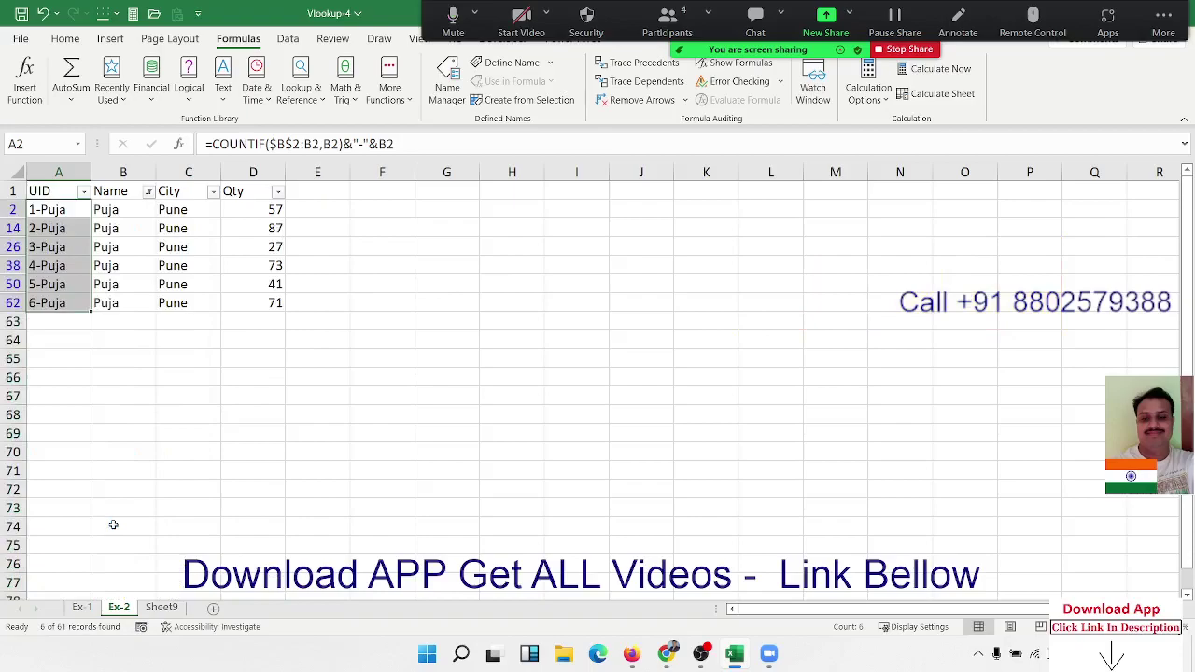
click(159, 283)
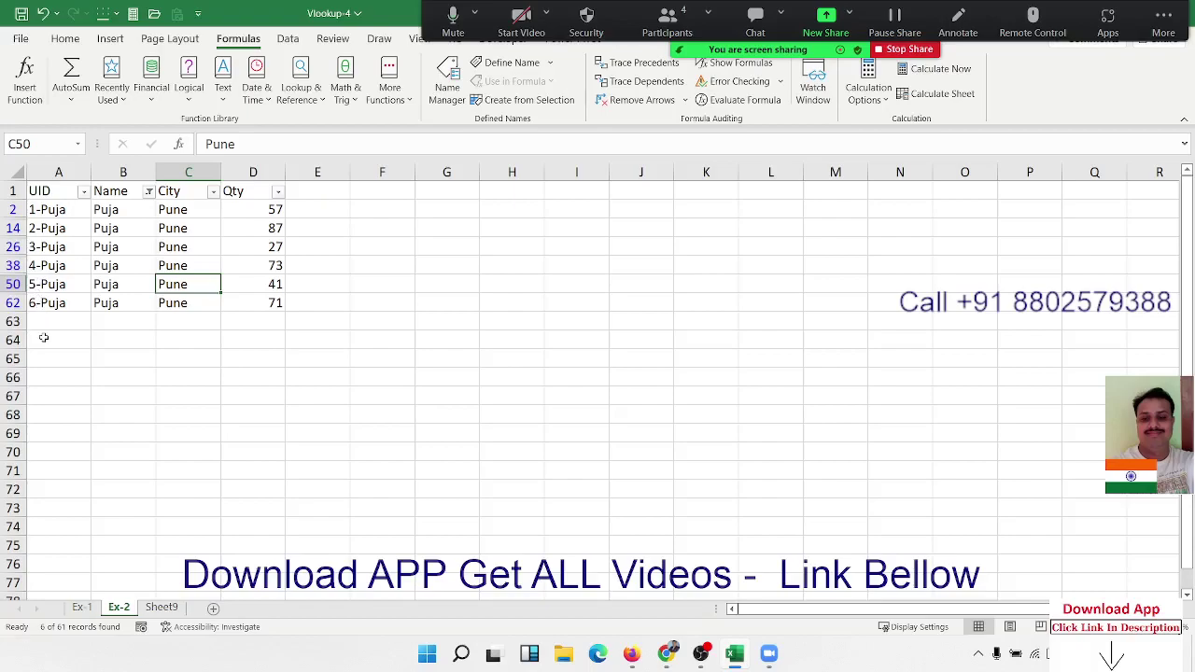
click(57, 303)
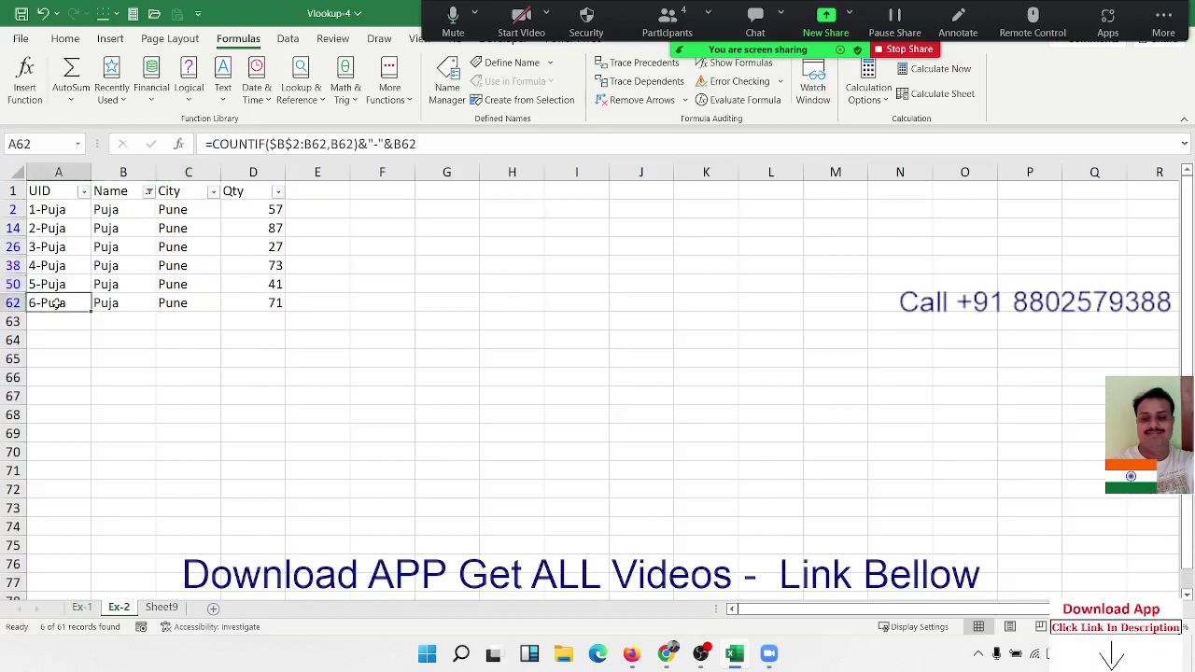
key(ctrl+shift+l)
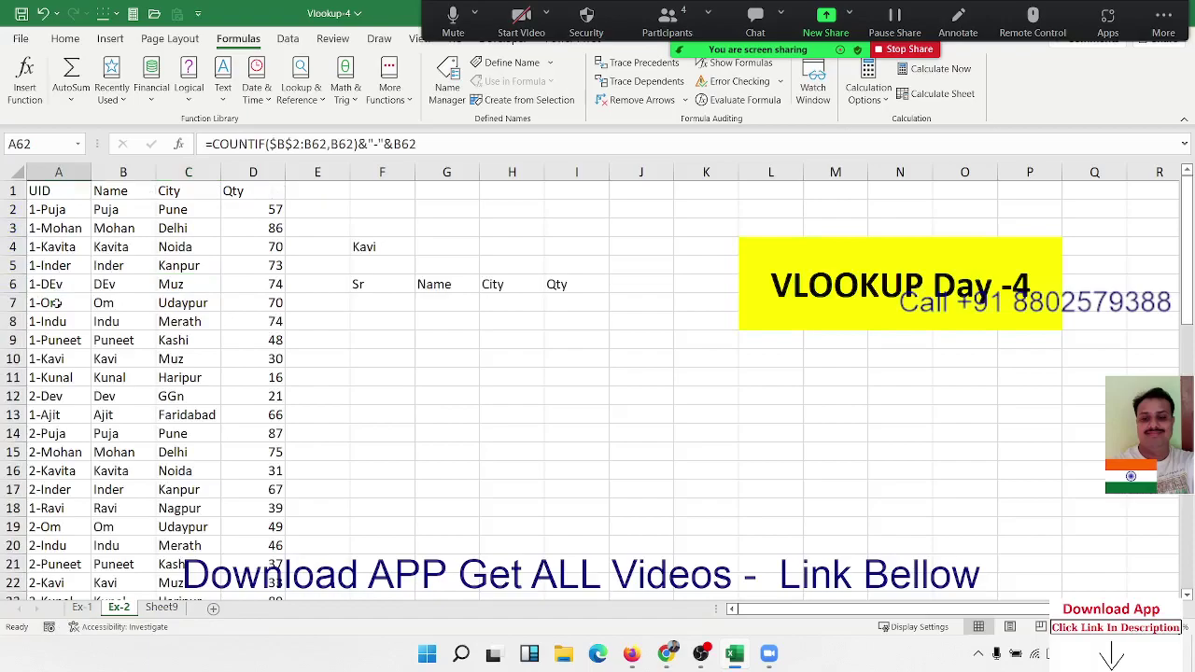
key(Up)
key(ctrl+Home)
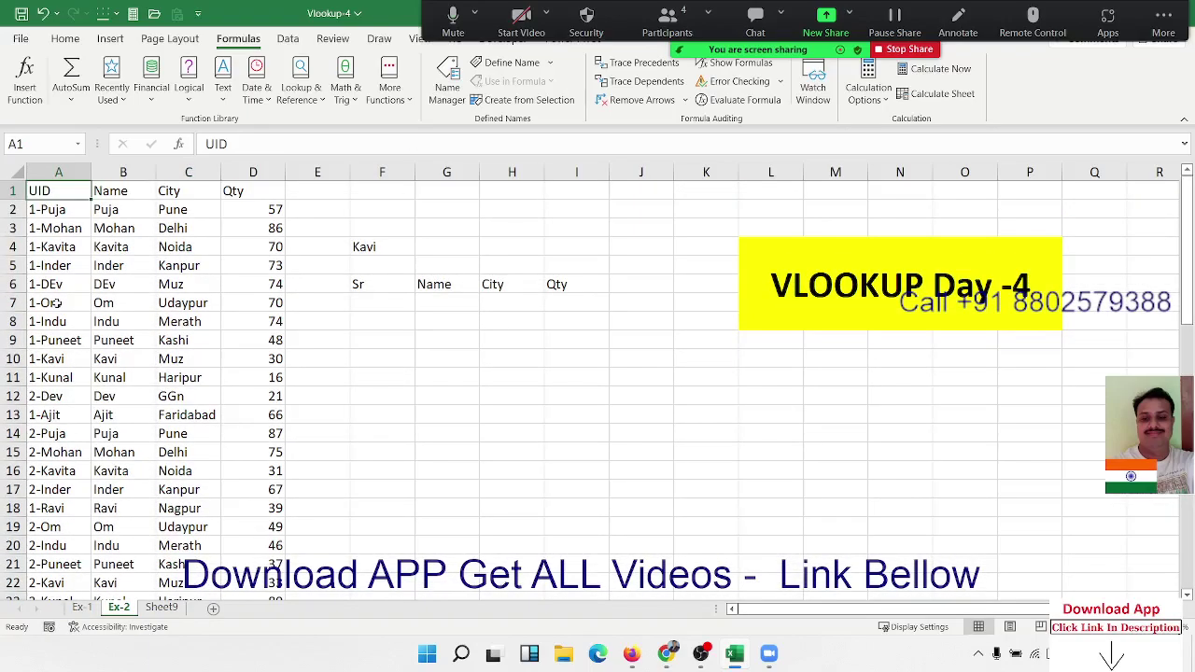
key(Down)
key(Down)
key(Down)
key(Down)
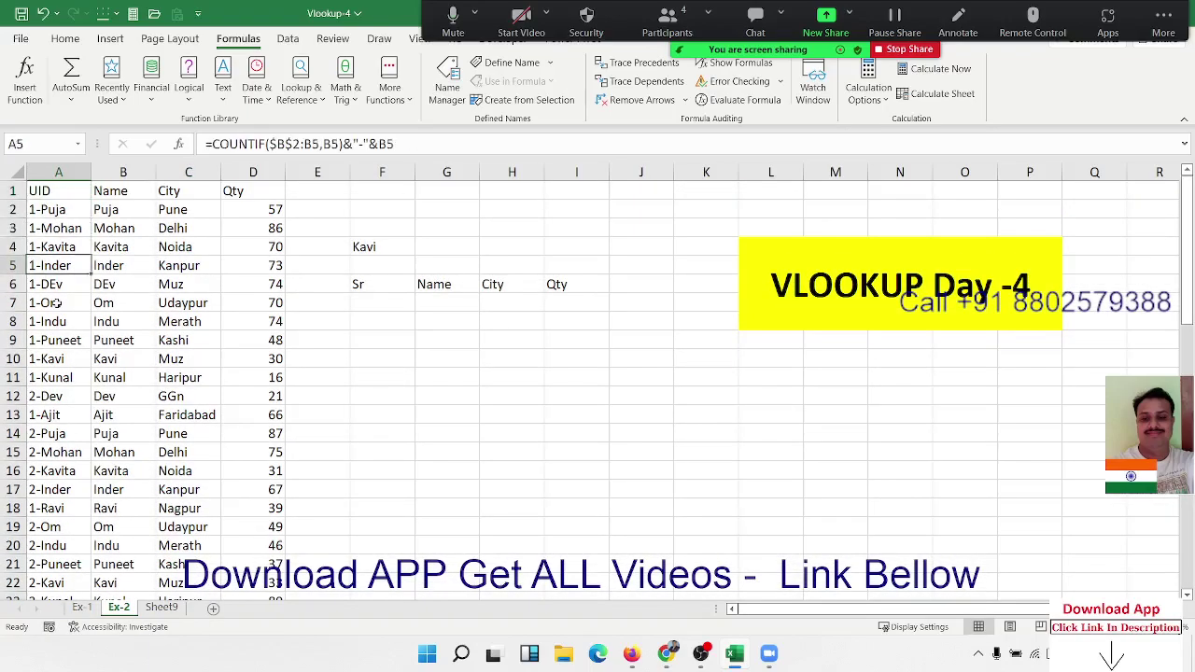
key(Down)
key(Down)
key(Down)
key(Down)
key(Down)
key(Down)
key(Down)
key(Down)
key(Down)
key(Down)
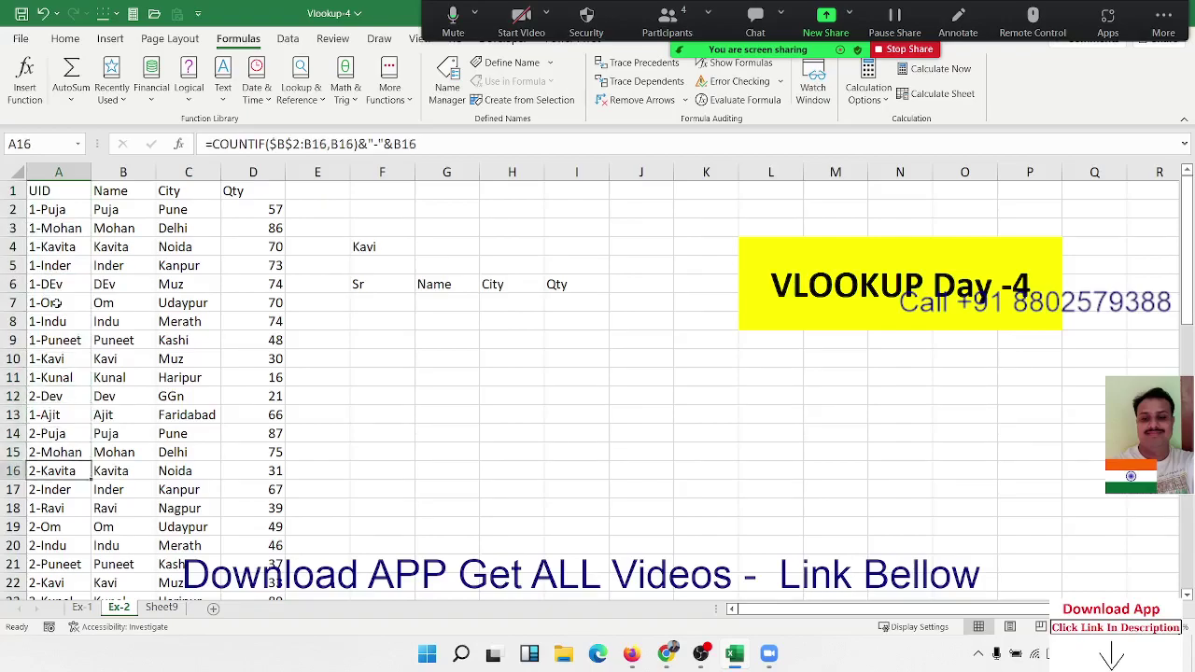
key(Down)
key(Down)
key(Down)
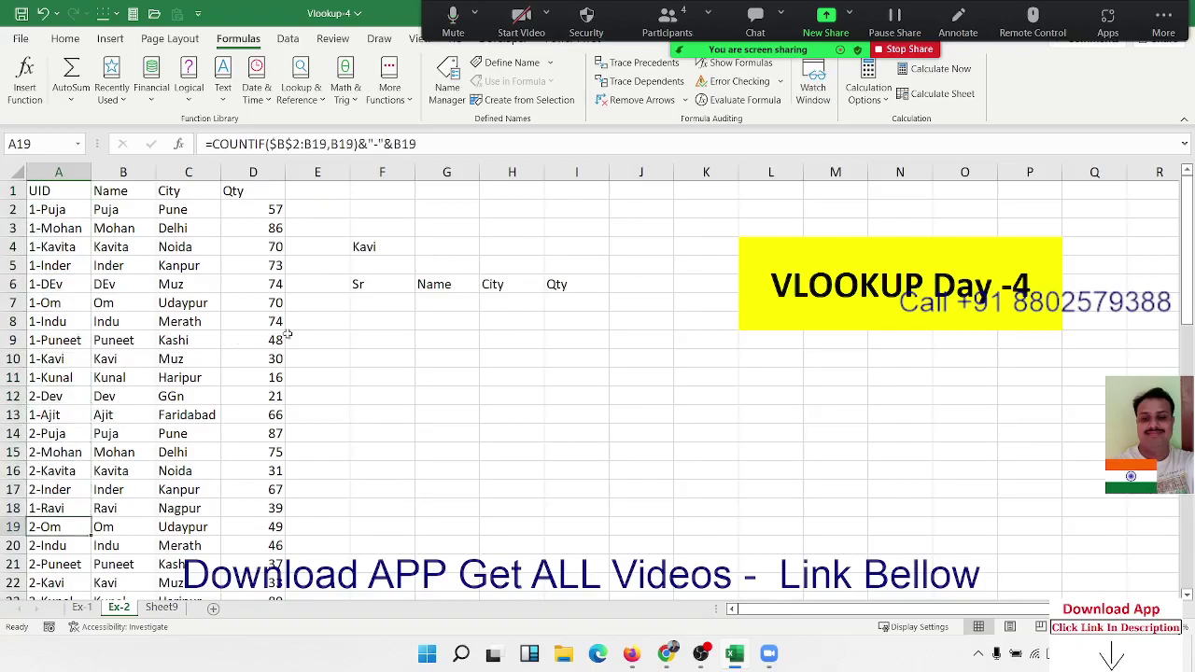
click(386, 320)
Enter =COUNTIF(B:B,F4) in G4, giving 5 Kavi rows.
click(448, 242)
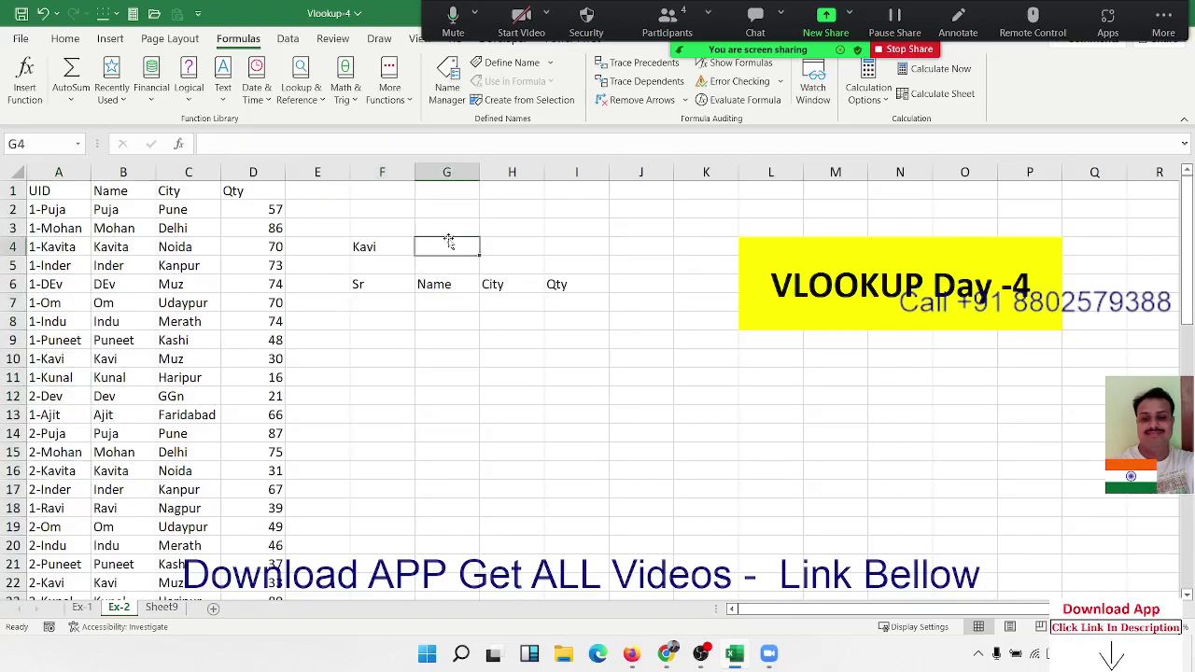
text(=cou)
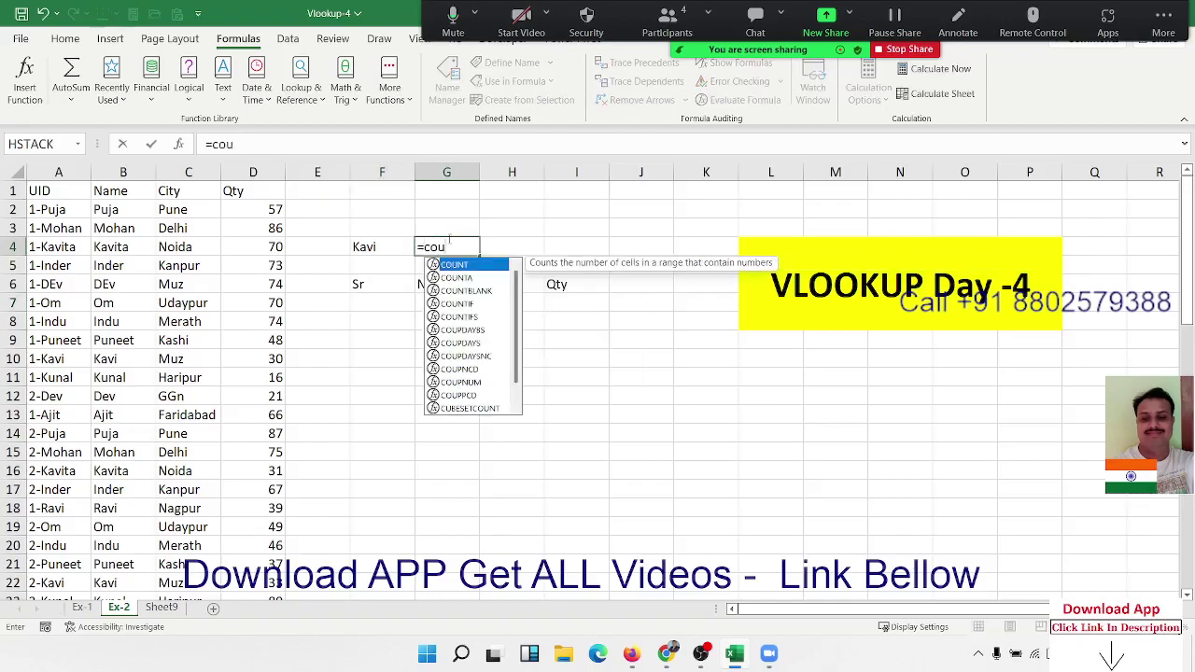
key(Down)
key(Down)
key(Down)
key(Tab)
key(Left)
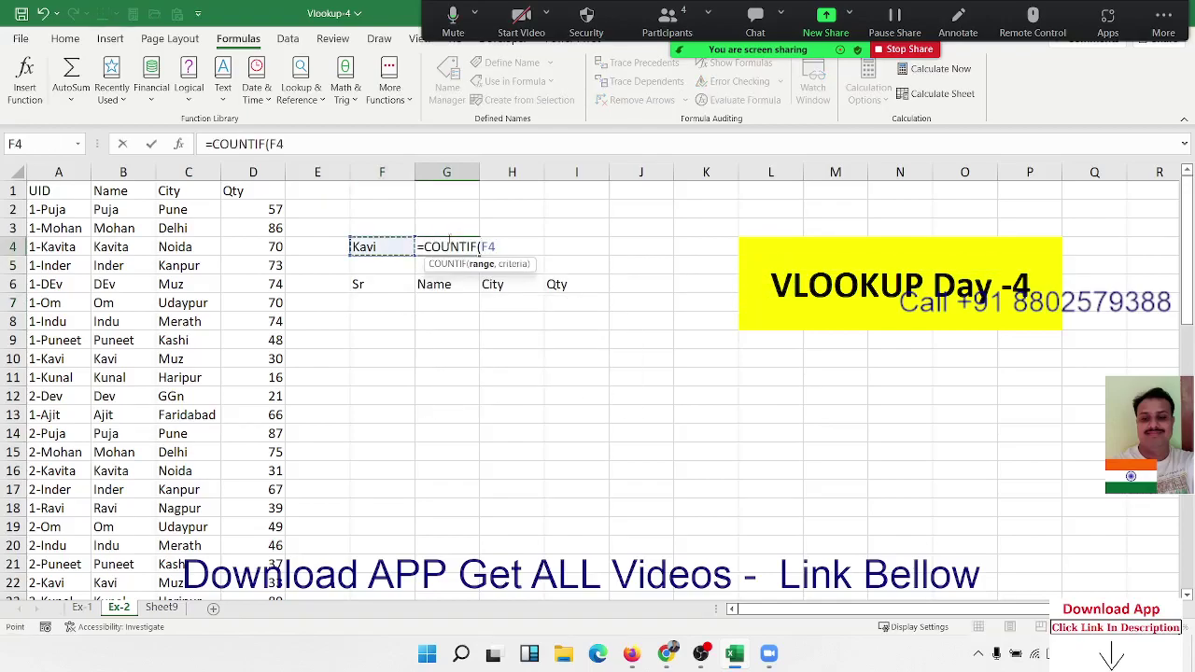
key(Left)
key(Left)
key(Left)
key(Left)
key(ctrl+space)
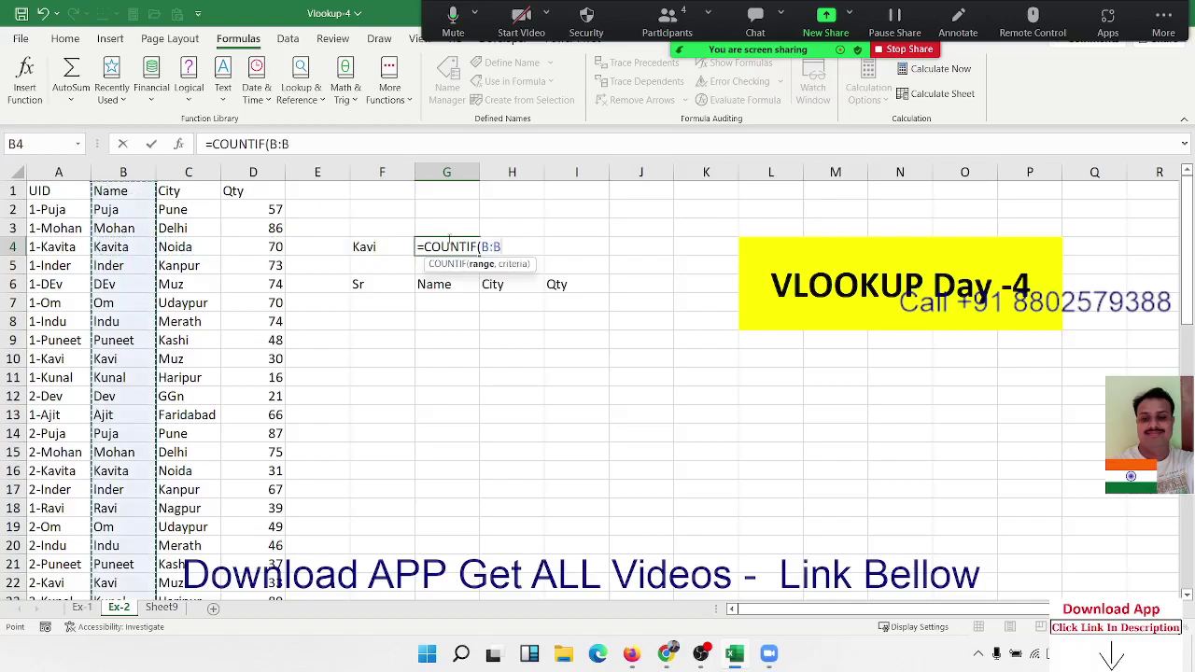
text(,)
key(Left)
key(Return)
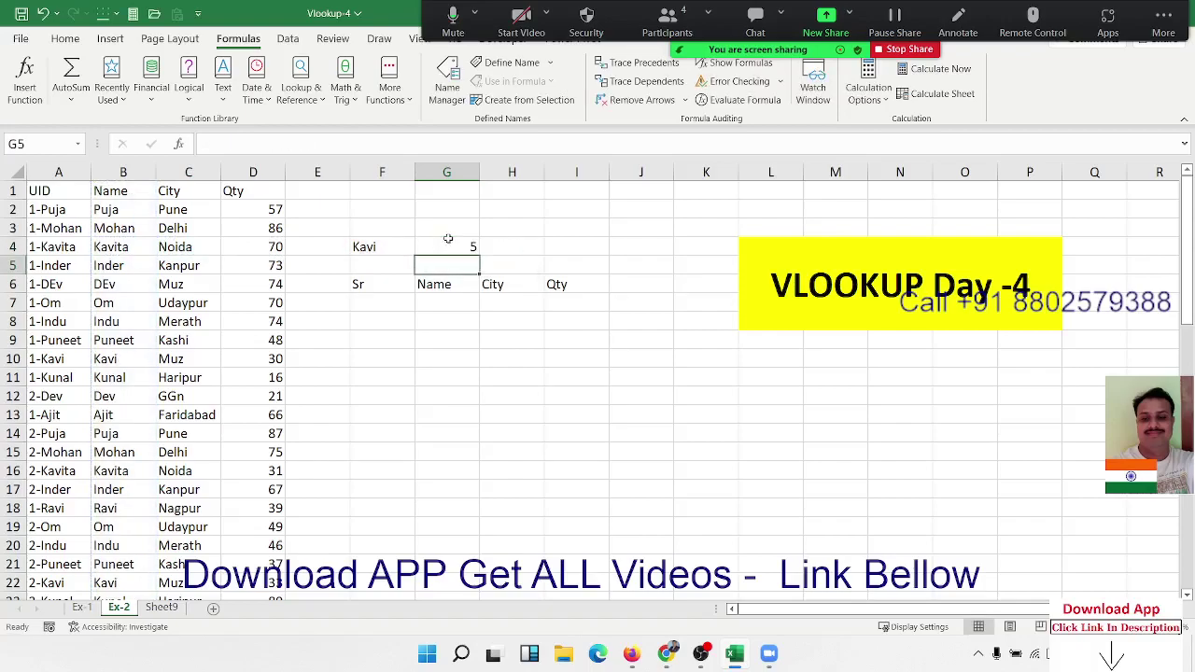
Start the Sr column with 1 in F7.
key(Down)
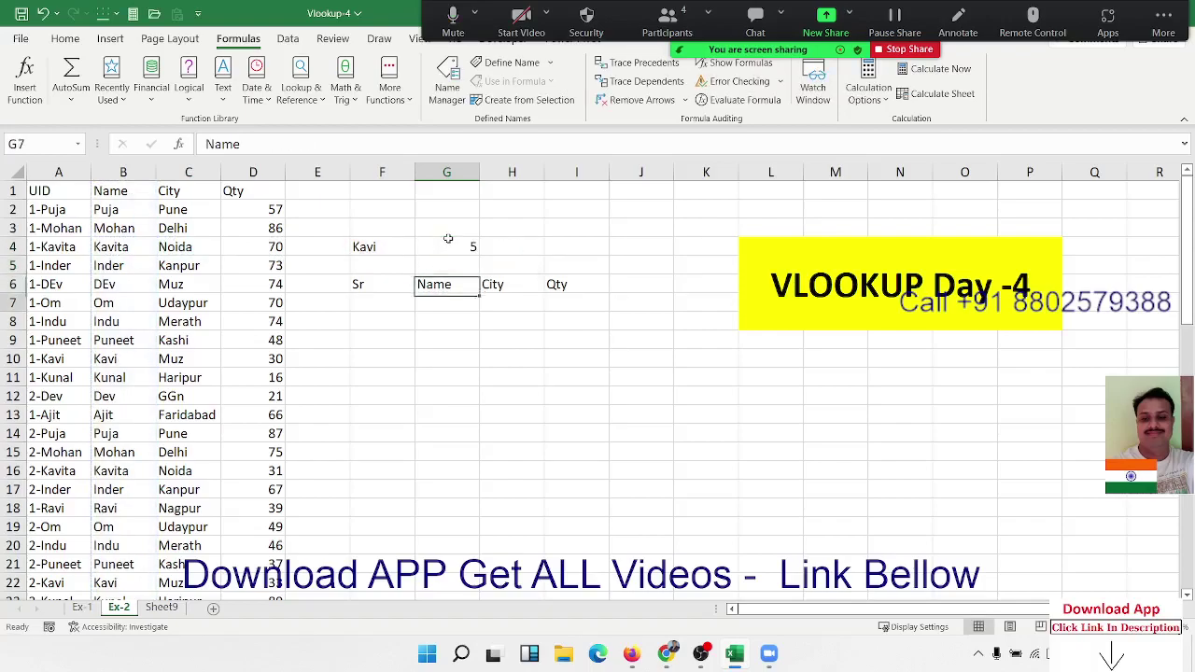
key(Down)
key(Left)
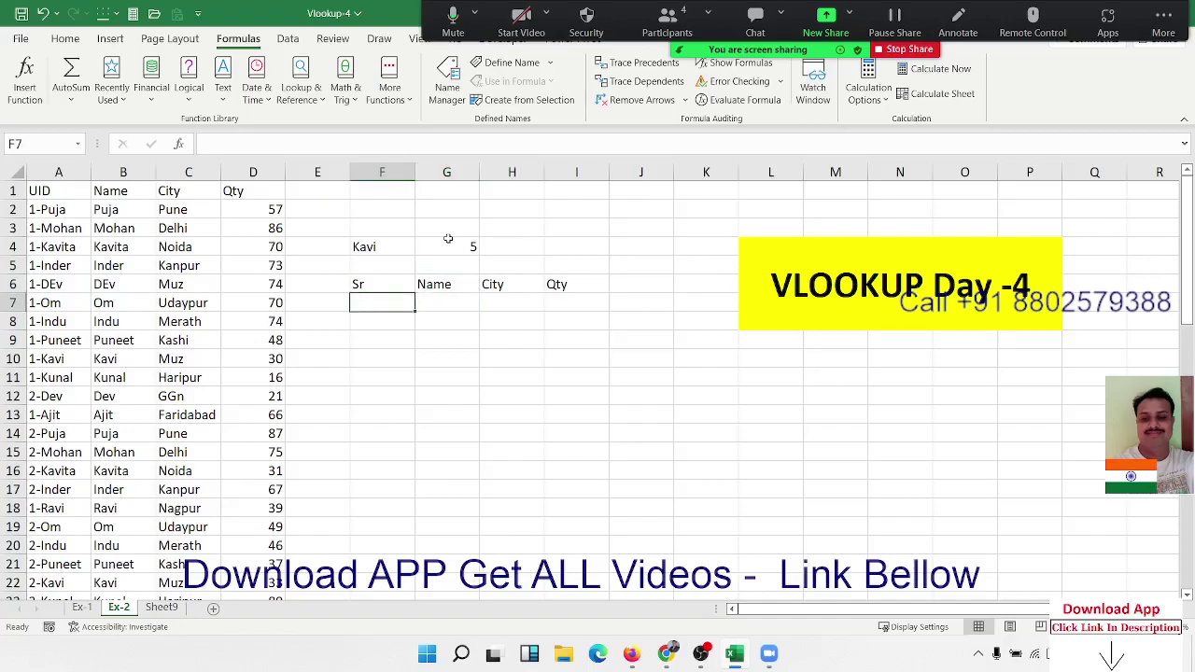
text(1)
key(Return)
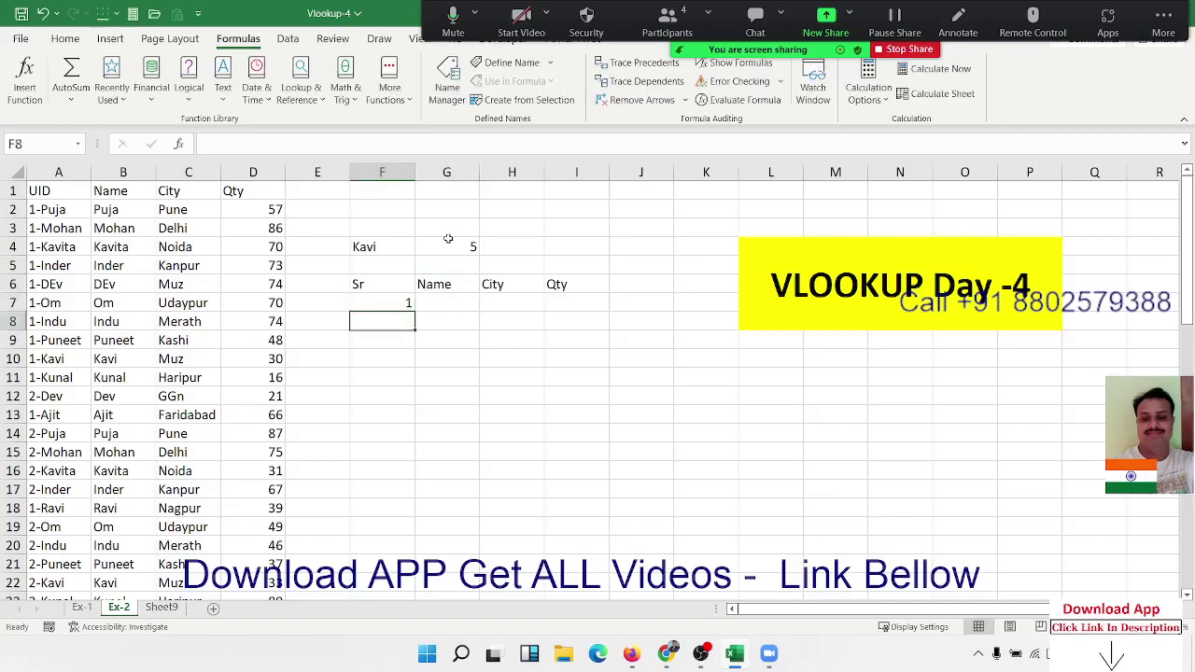
Begin F8's formula as =IF(F7+1>G4 to check the next serial against the count.
text(=IF()
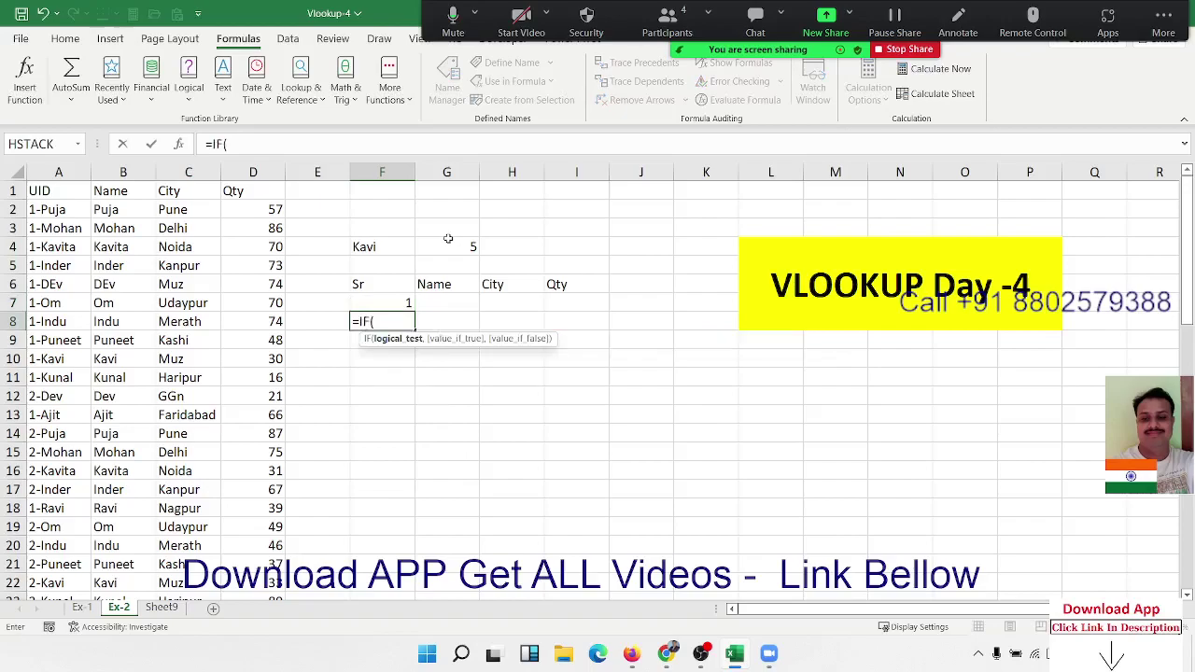
key(Up)
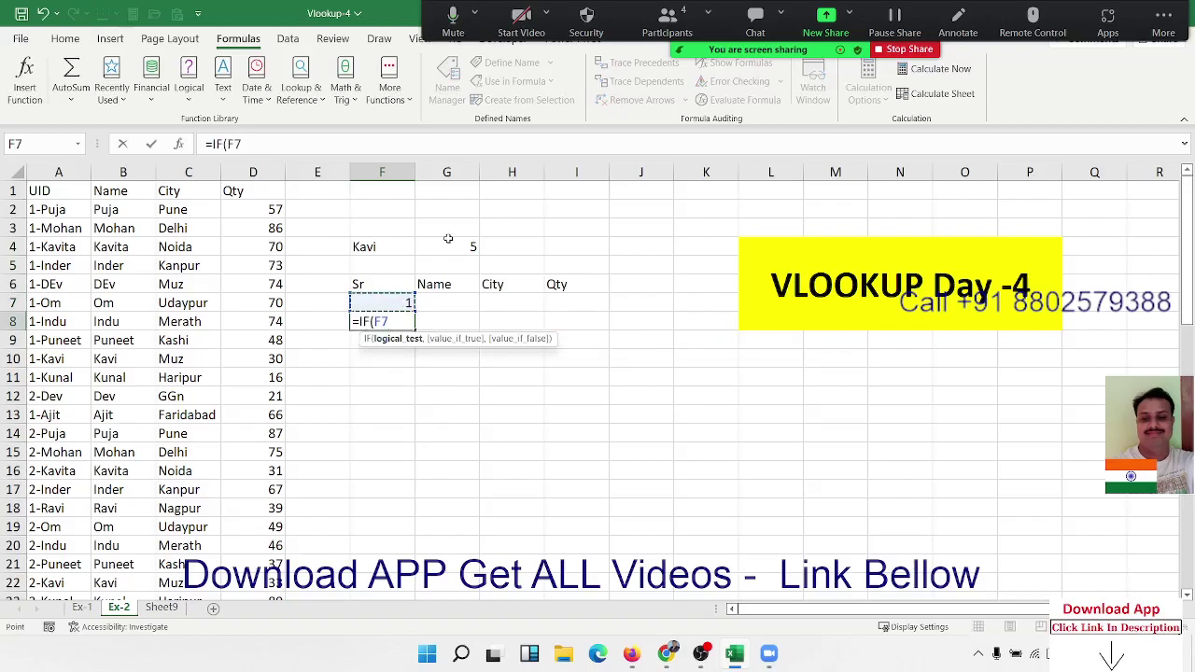
text(+1)
key(Up)
key(Up)
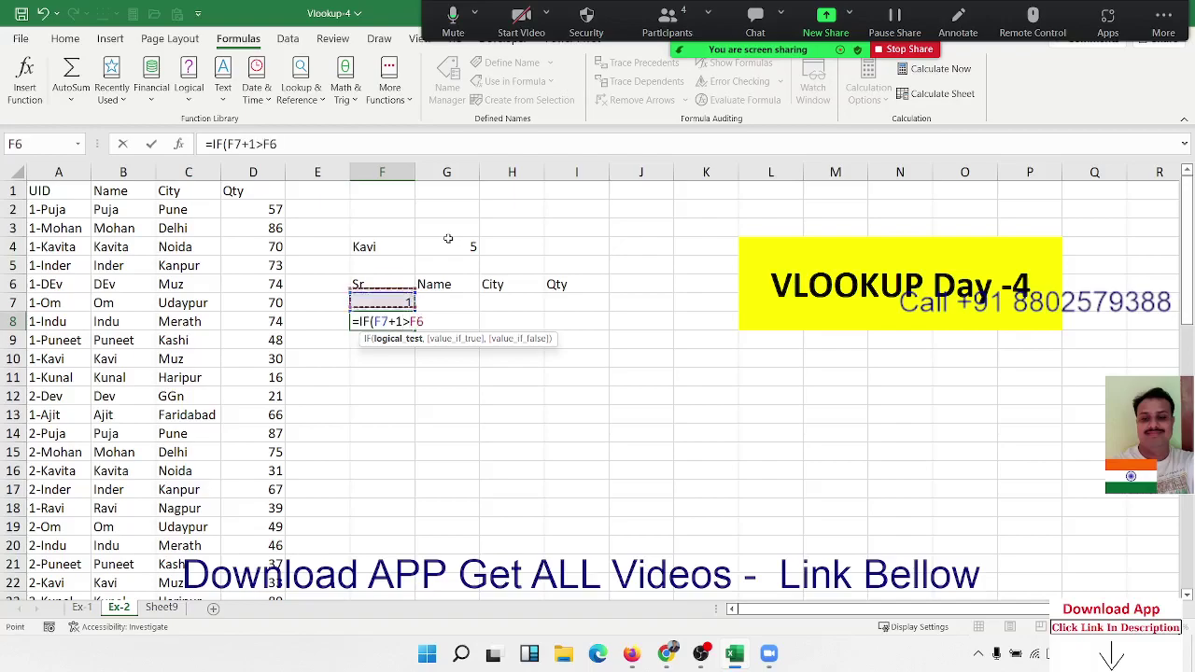
key(Up)
key(Up)
key(Right)
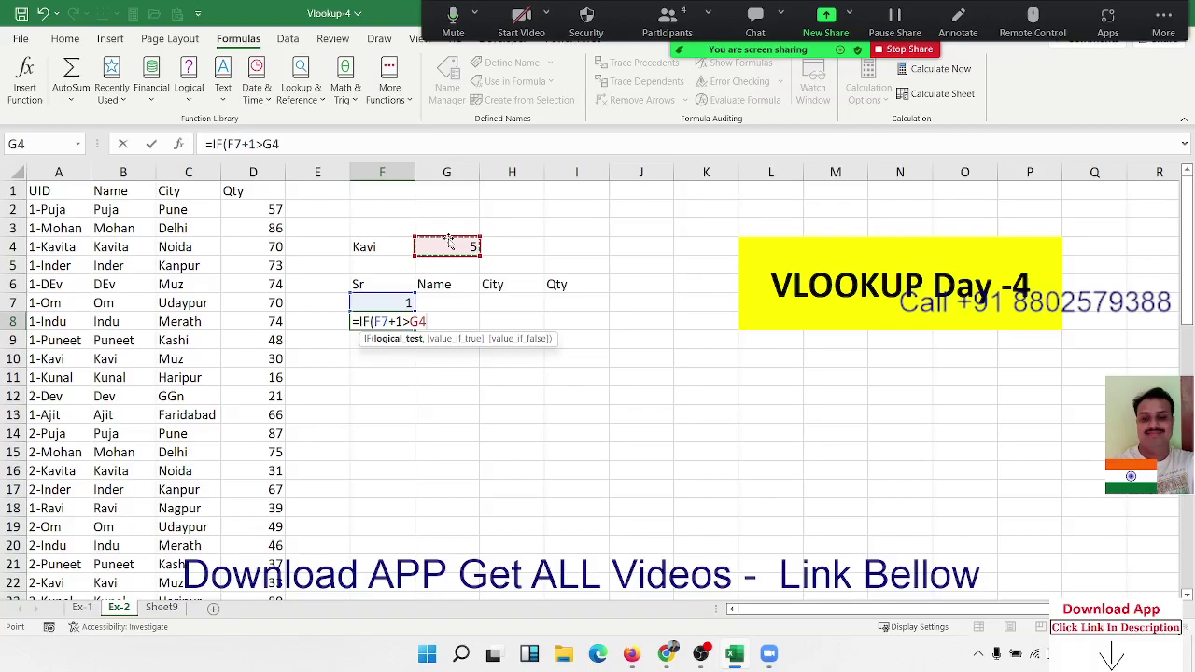
Finish F8's formula so it returns F7+1, or blank once past the count in G4.
text(,"")
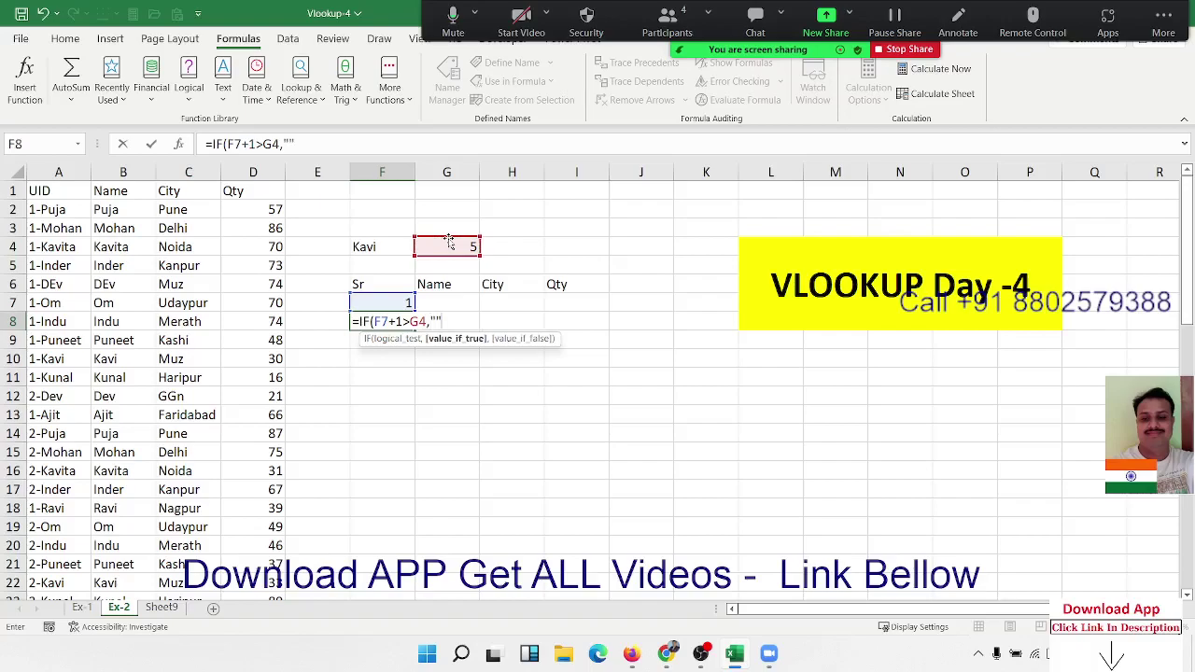
text(,)
key(Up)
text(+)
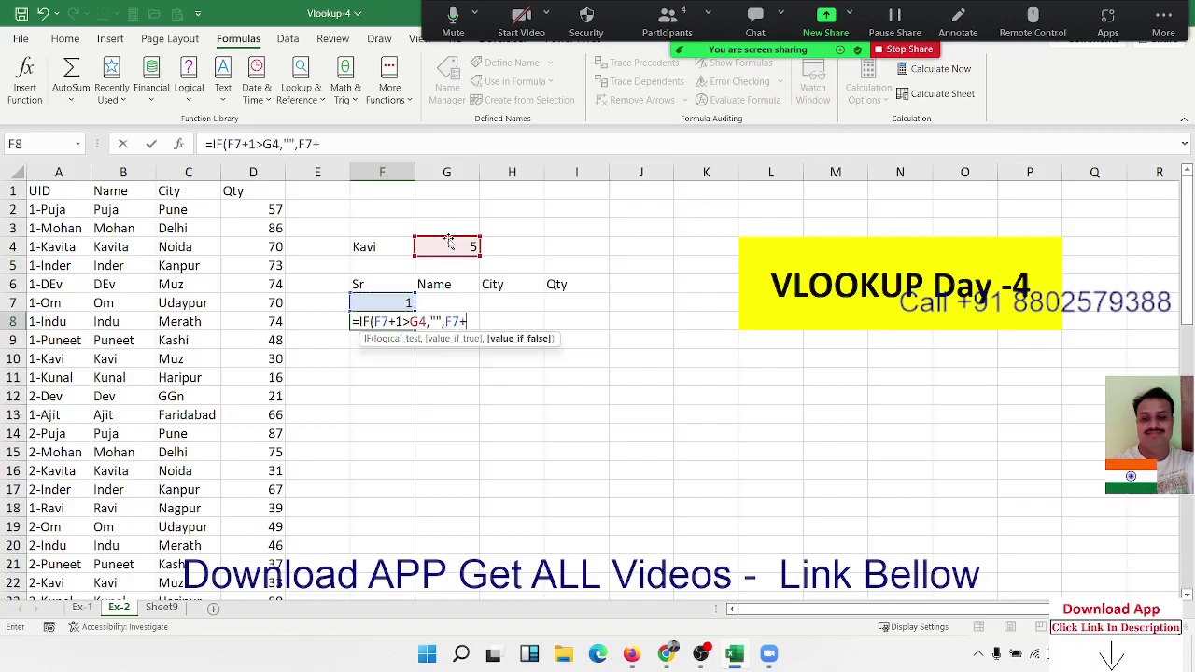
text(1)
key(Return)
key(Up)
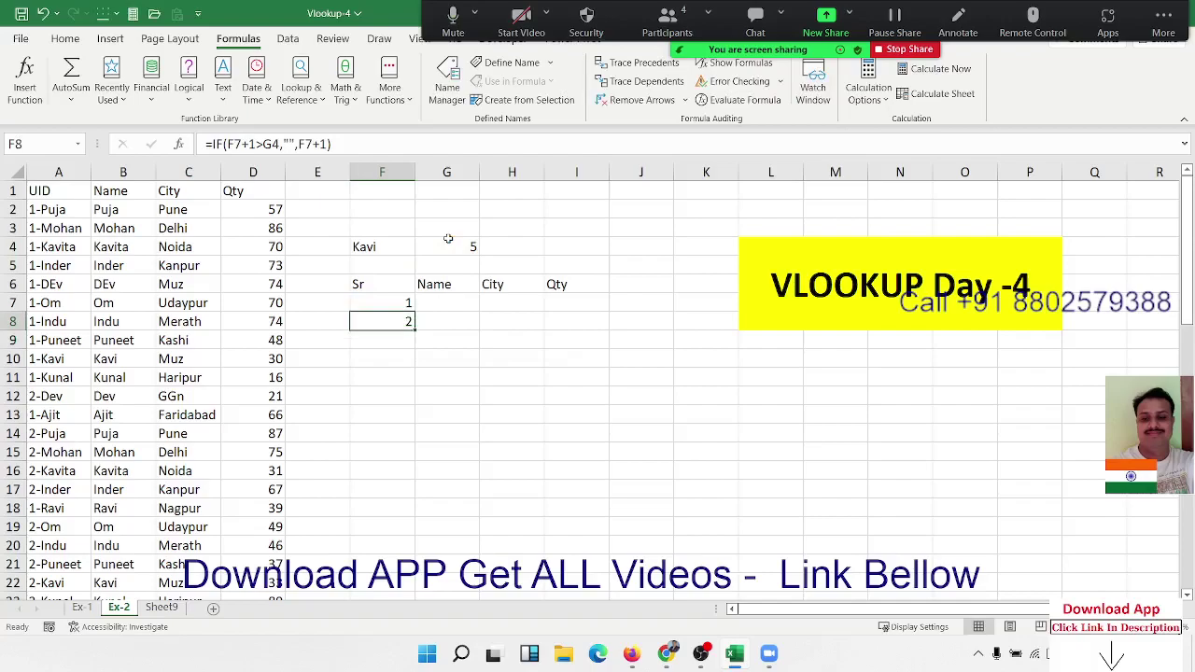
Wrap F8's formula in IFERROR with $G$4 absolute, and fill it down to F22.
key(F2)
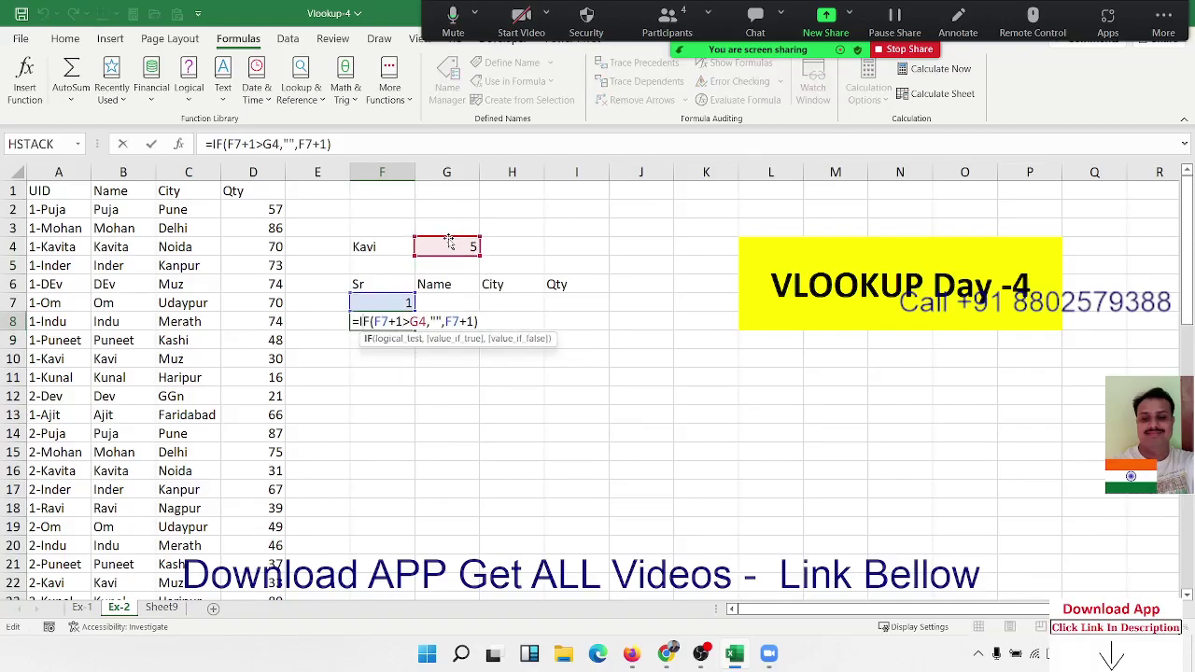
key(Home)
key(Right)
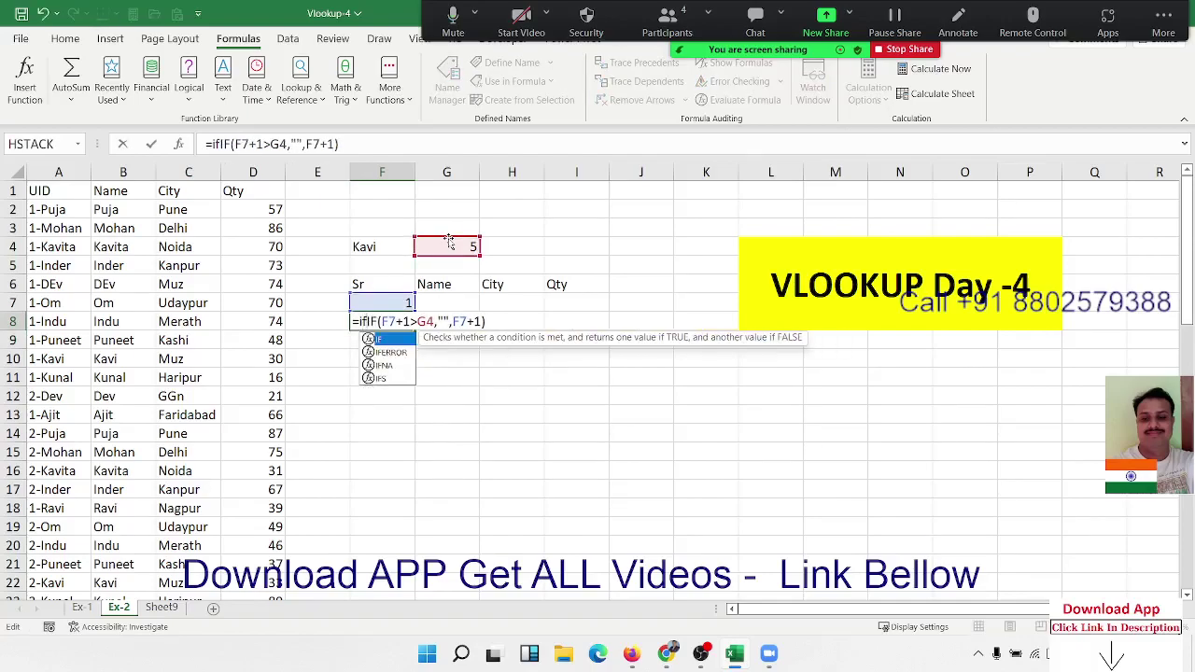
text(IFERROR()
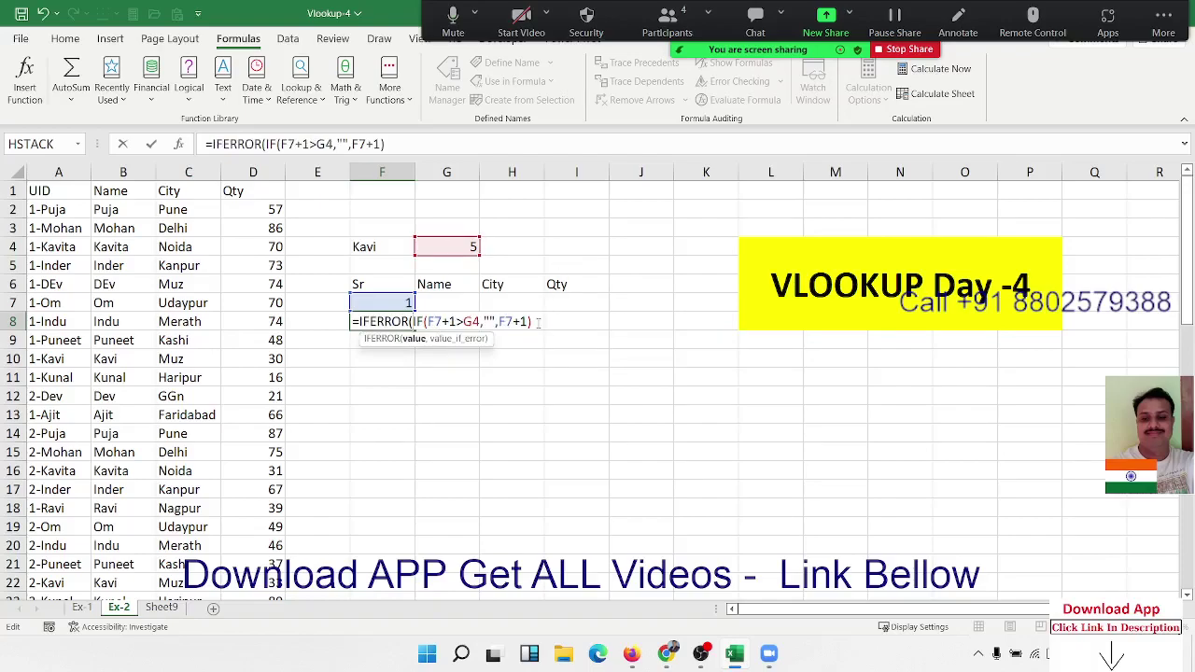
click(537, 321)
text(,"")
text())
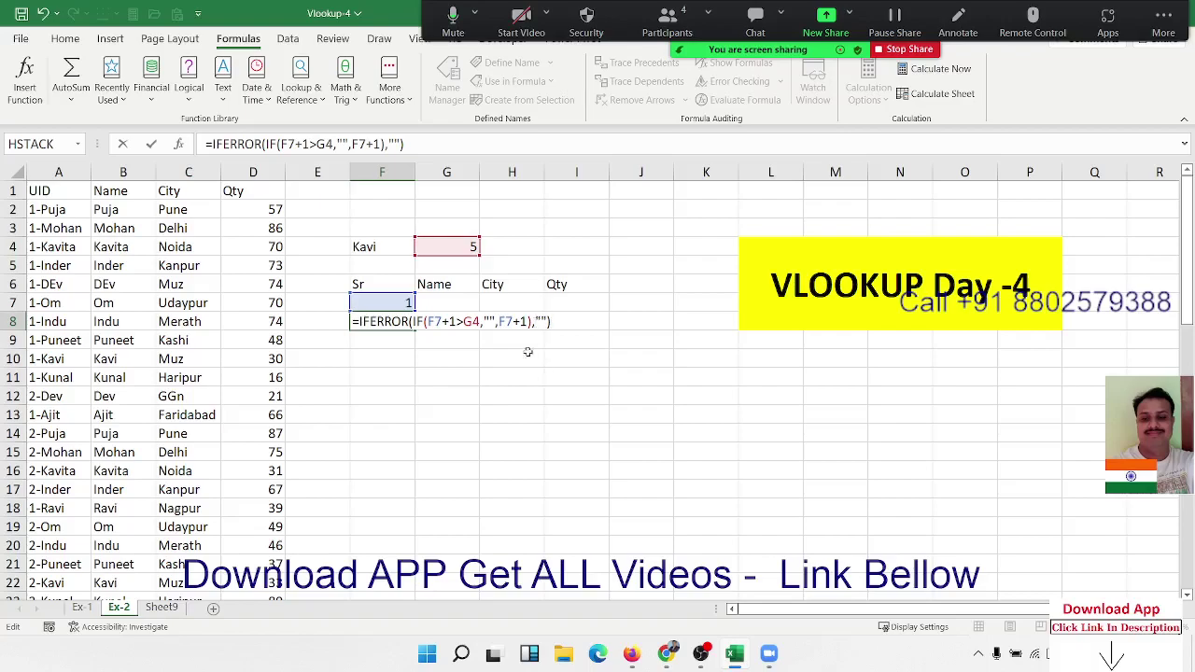
click(475, 322)
key(F4)
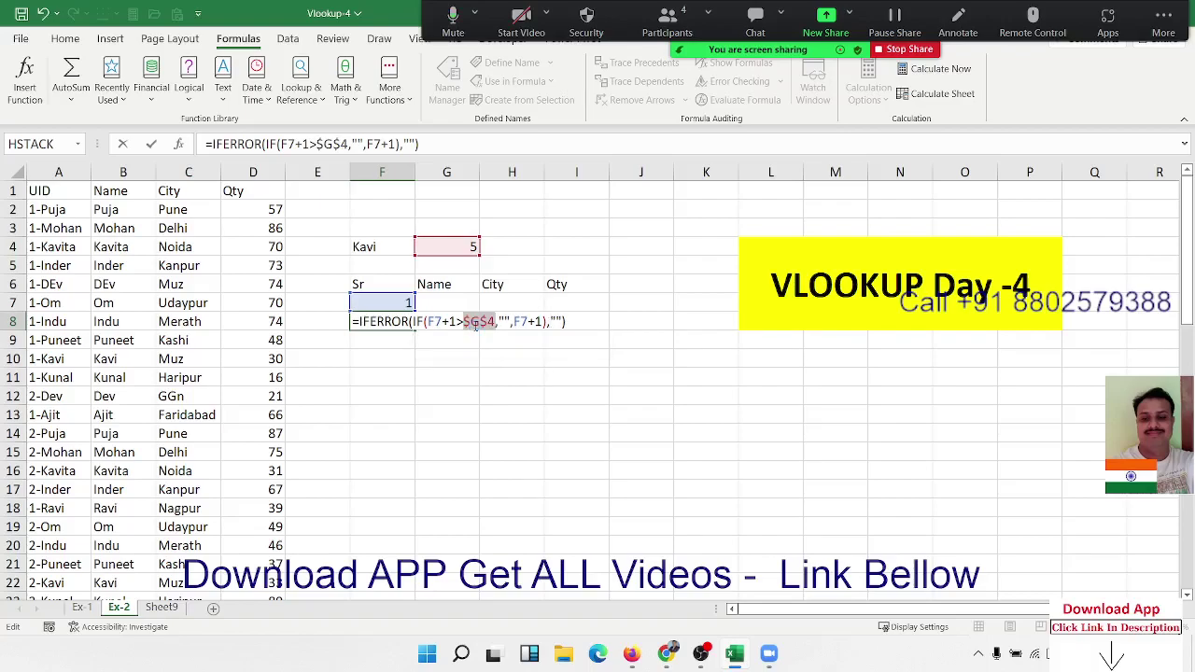
key(Return)
click(407, 321)
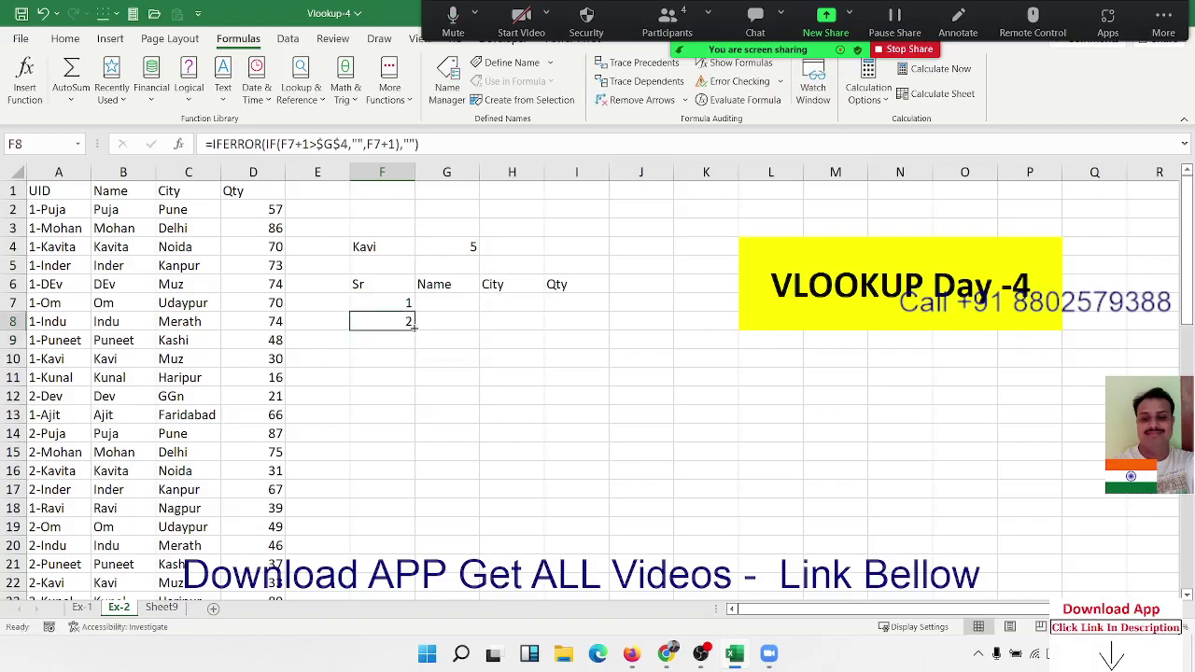
drag(414, 331, 391, 581)
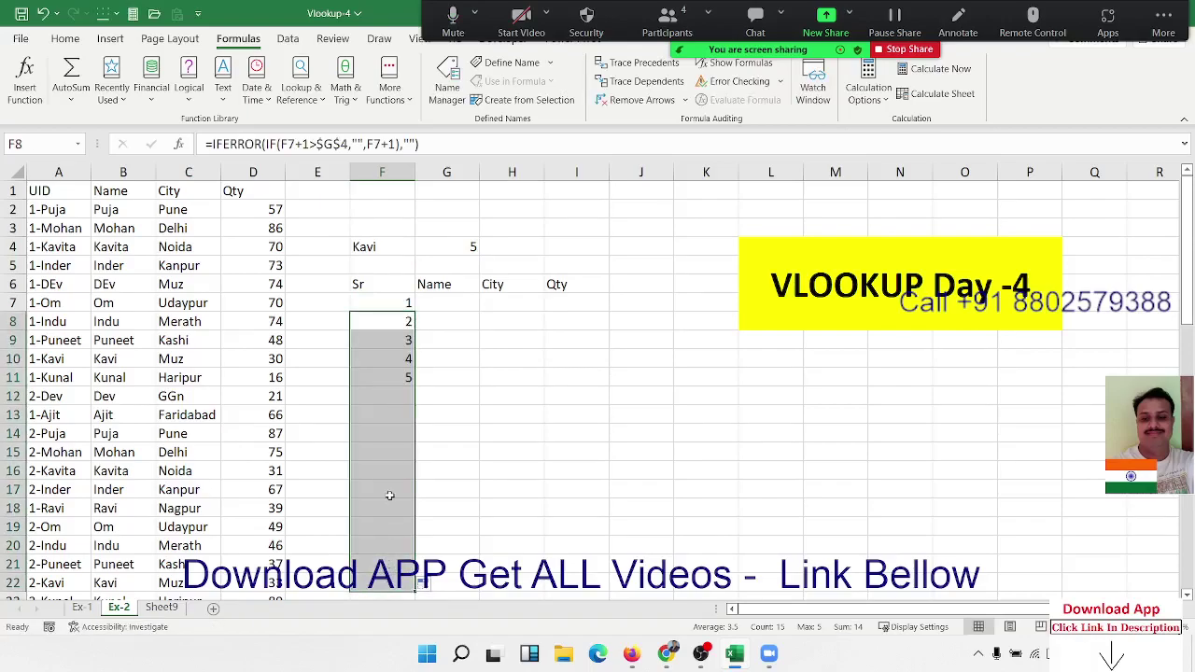
Set the chosen name in F4 to Om.
click(397, 401)
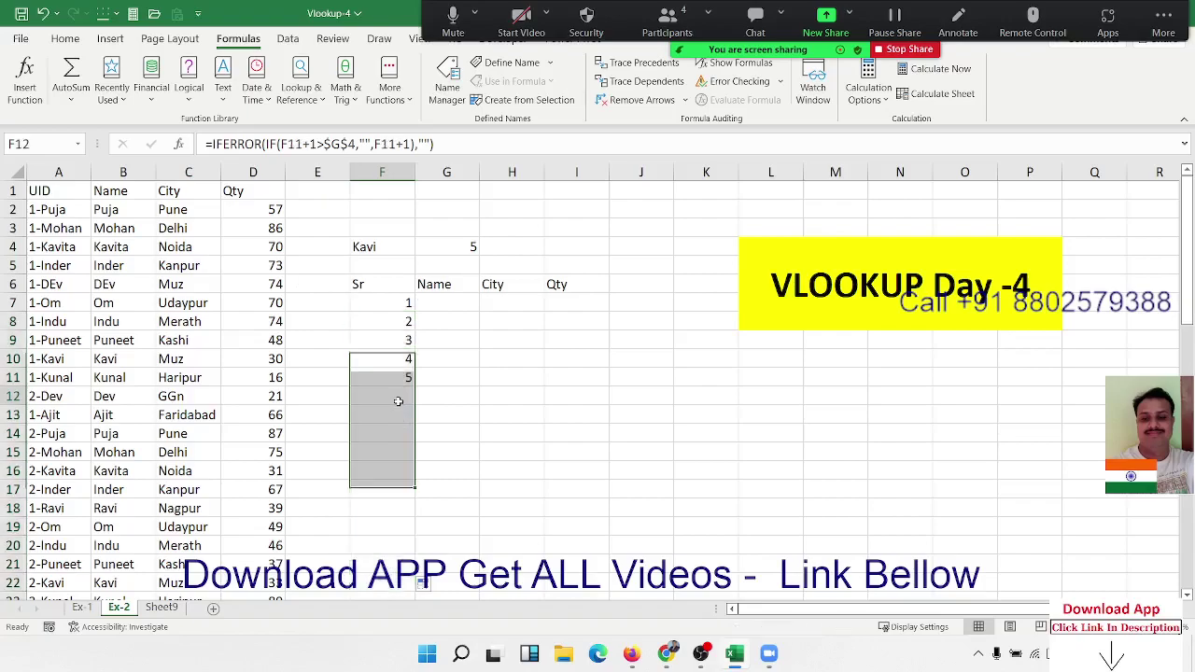
click(398, 401)
click(383, 249)
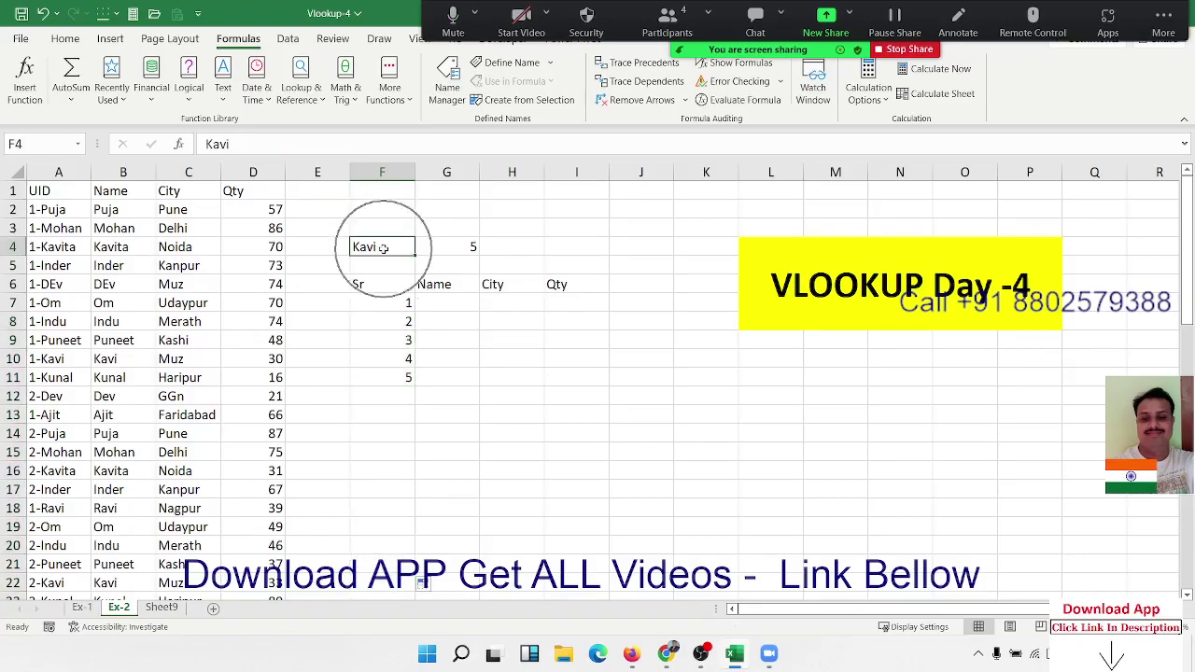
text(Om)
key(Return)
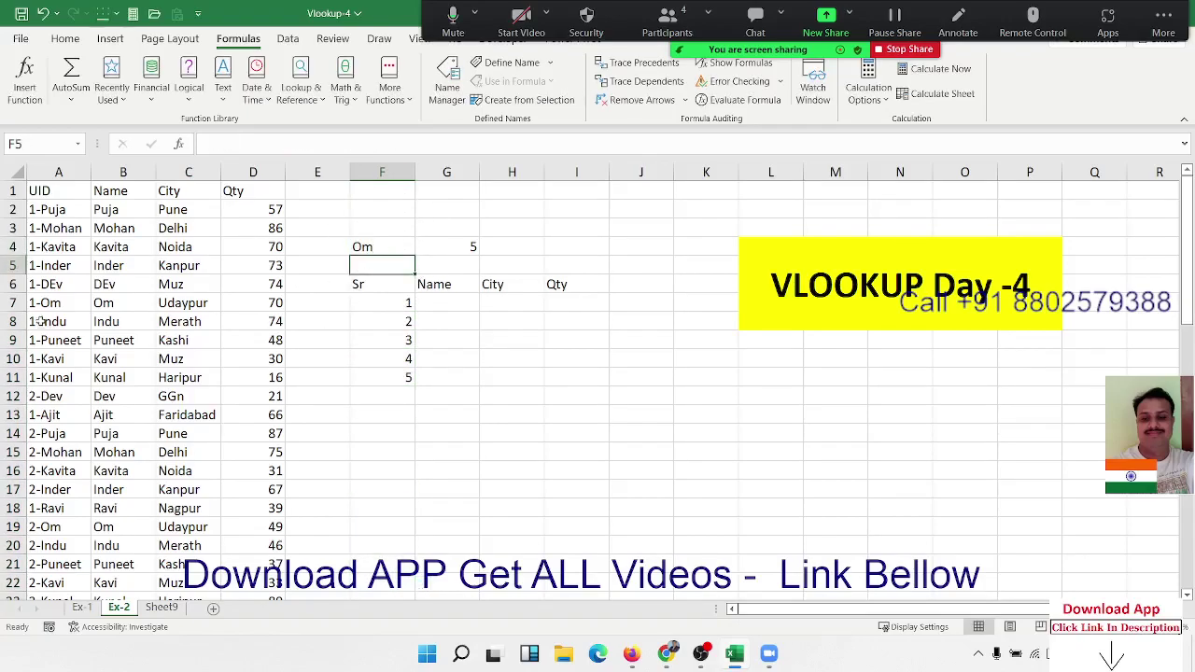
Overwrite the names in B5 and B11 with om and in B17 with puja.
double_click(133, 263)
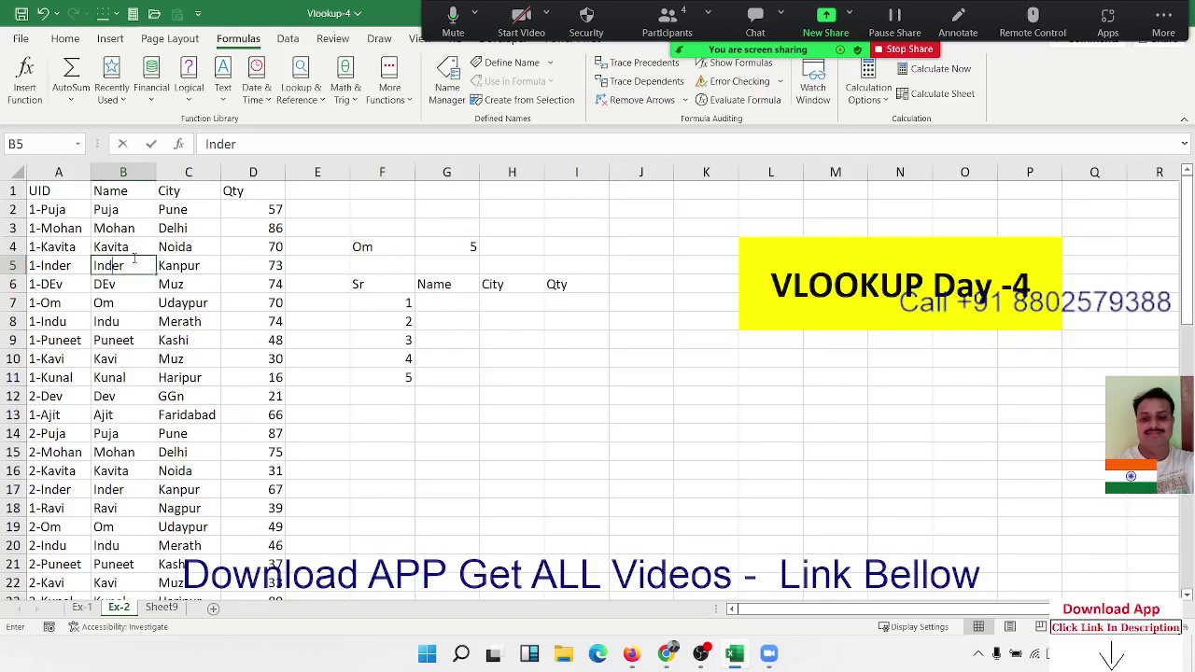
text(om)
key(Return)
key(Down)
key(Down)
key(Down)
key(Down)
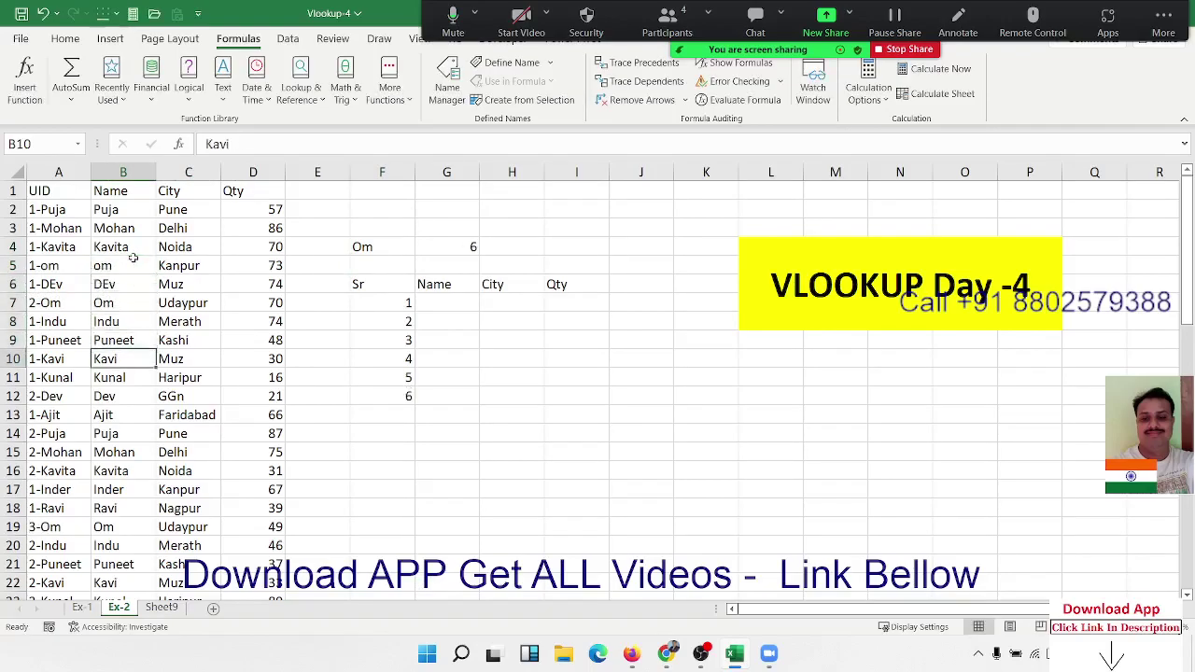
key(Down)
text(om)
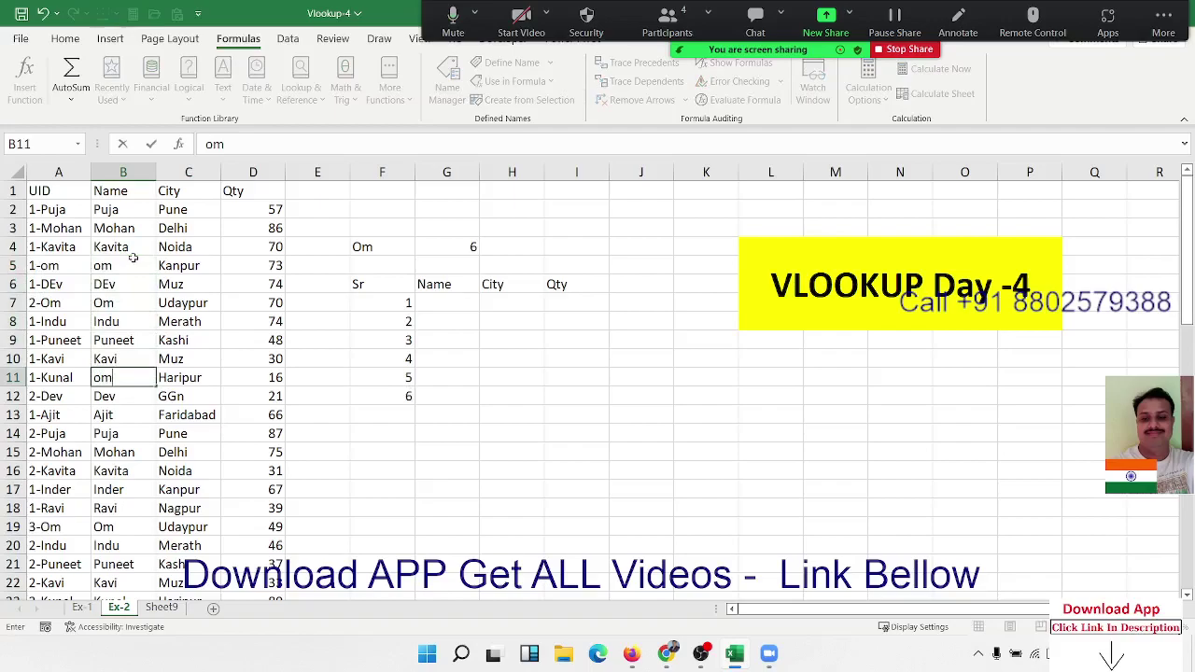
key(Return)
key(Down)
key(Down)
key(Down)
key(Down)
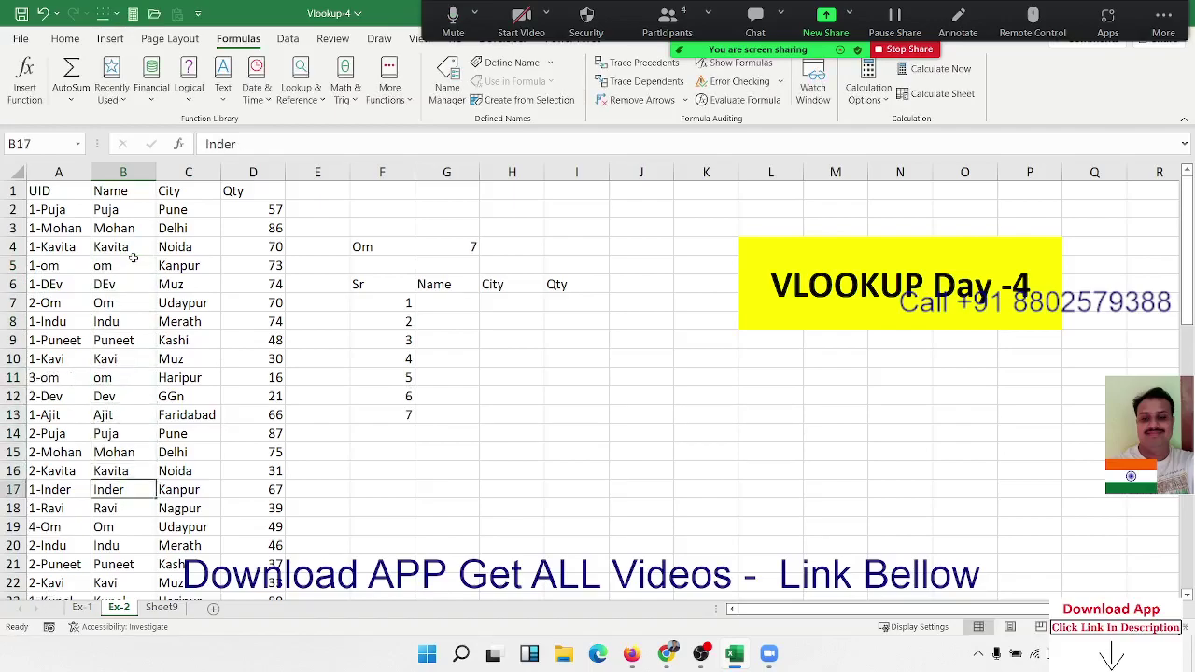
text(puja)
key(Return)
key(Down)
key(Down)
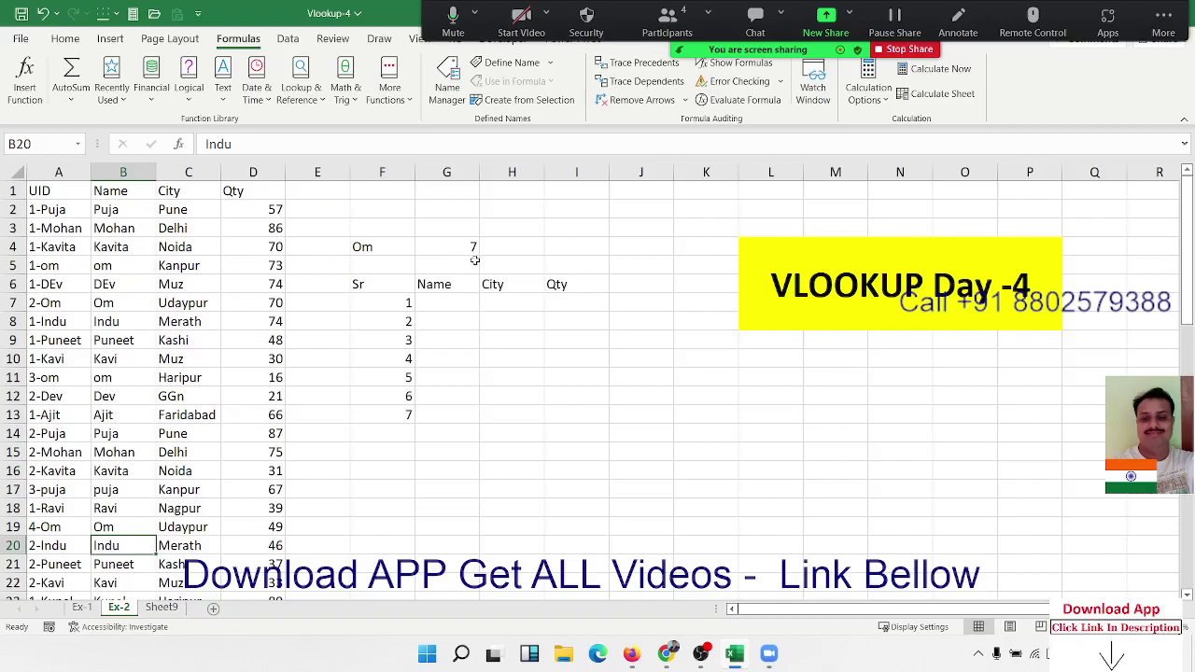
click(447, 244)
Type the temporary entries de, puja and indu into G4.
text(dev)
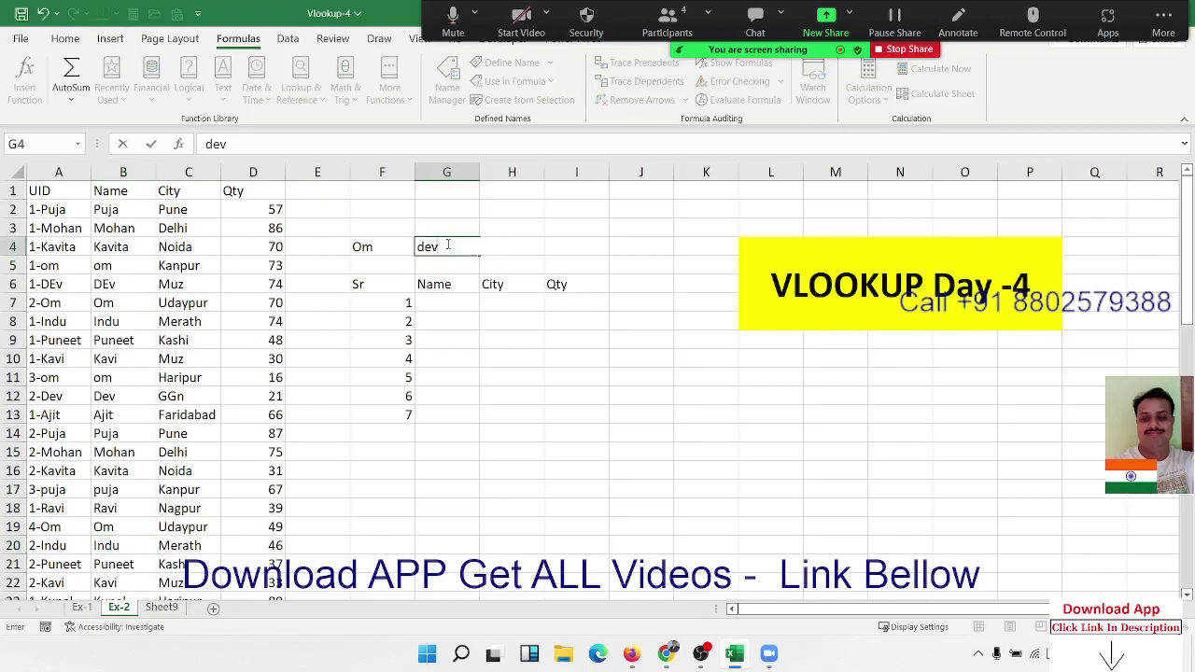
key(Return)
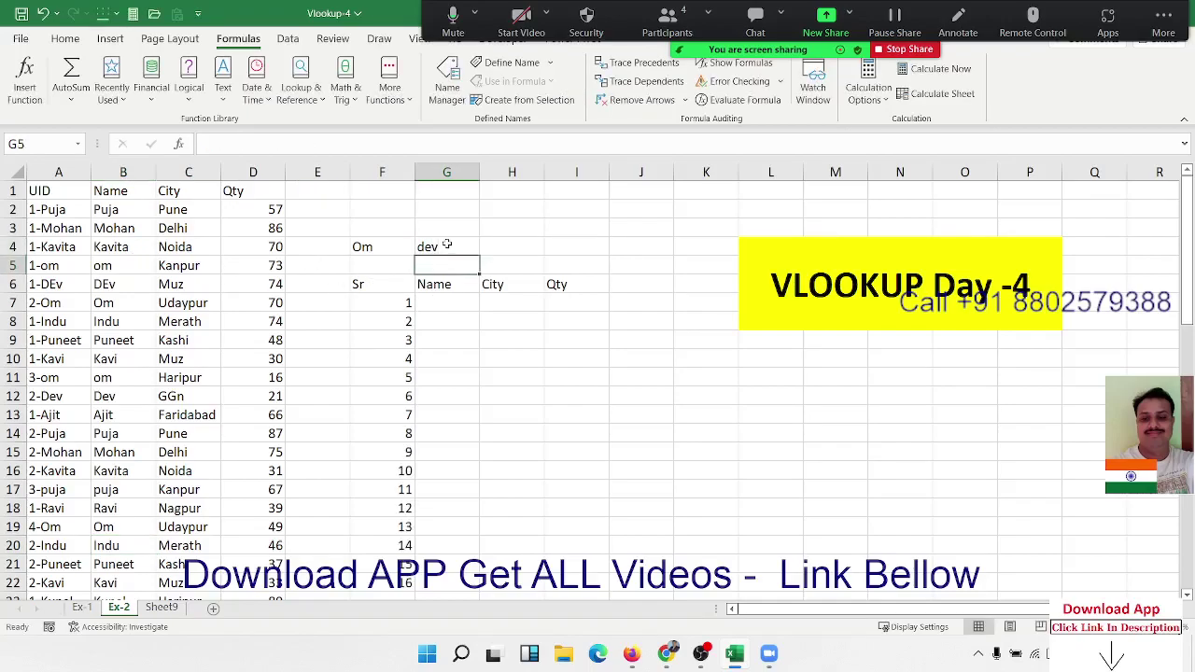
click(447, 244)
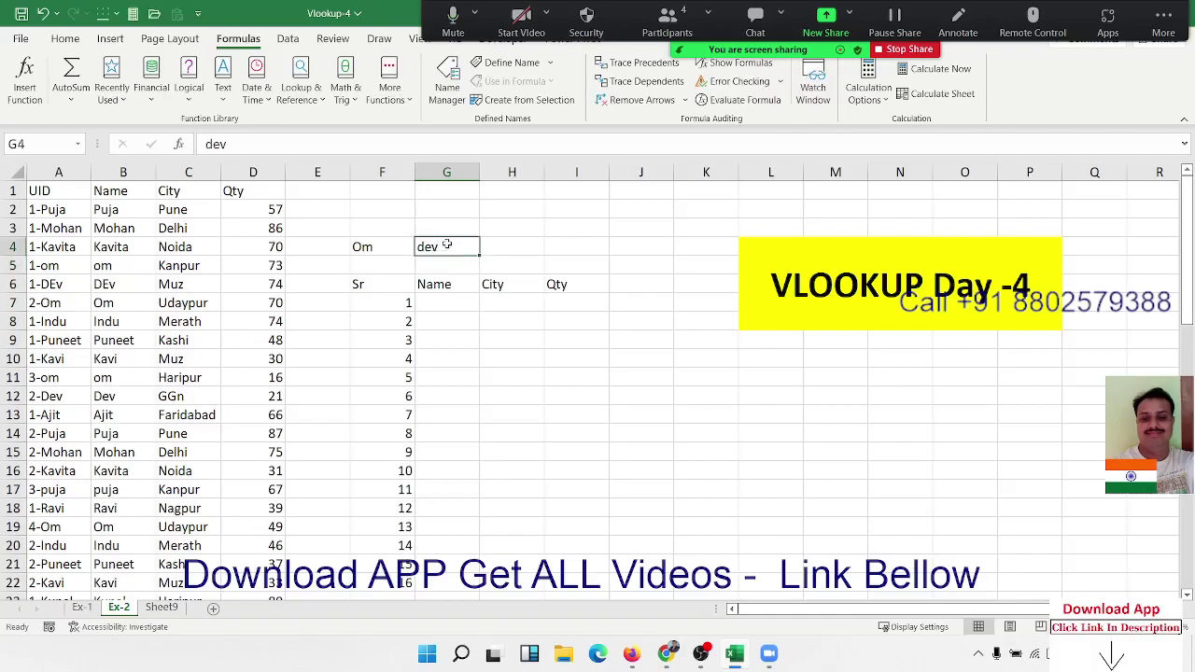
text(puja)
key(BackSpace)
key(BackSpace)
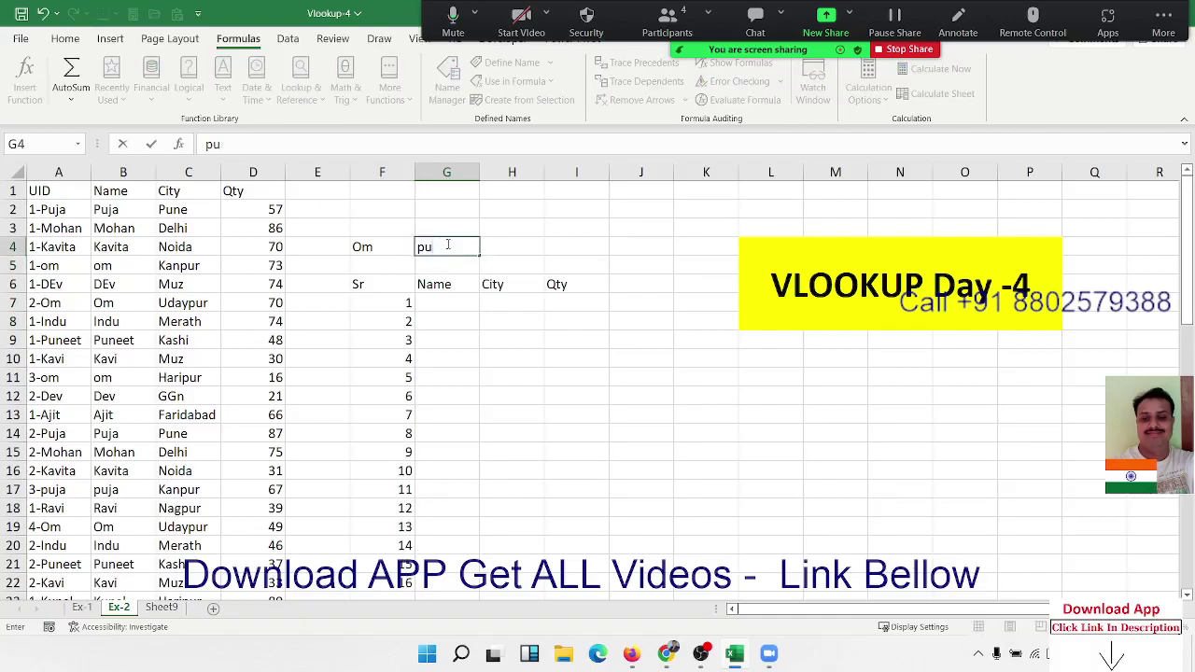
text(ja)
key(Return)
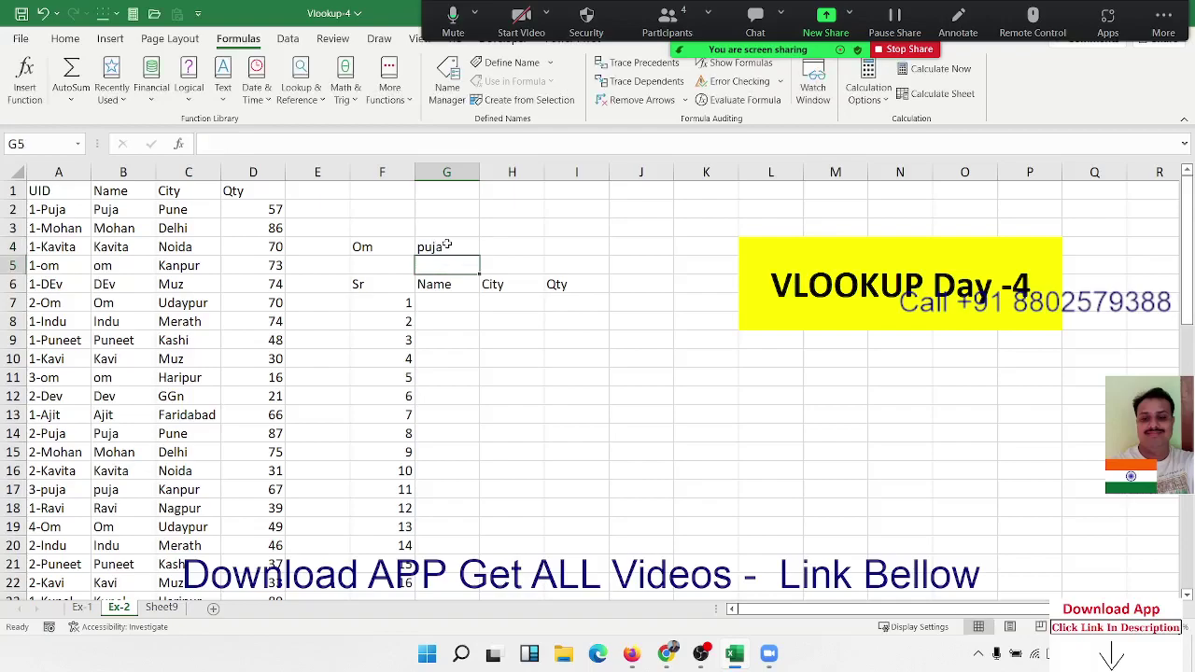
click(447, 244)
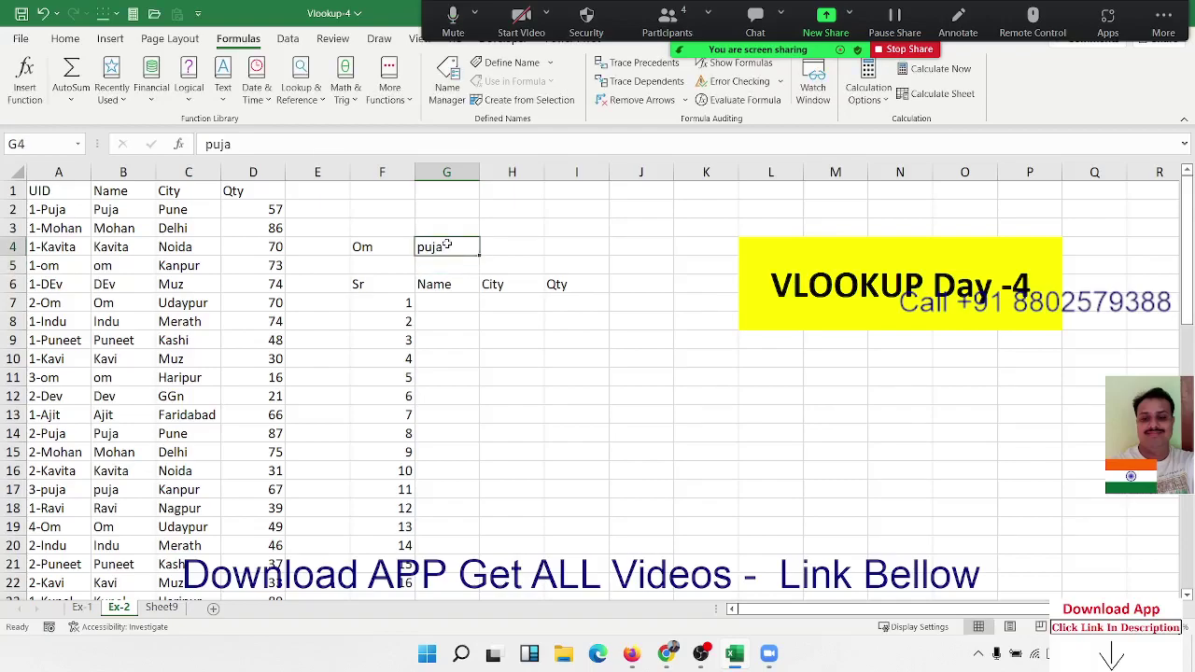
text(indu)
key(Return)
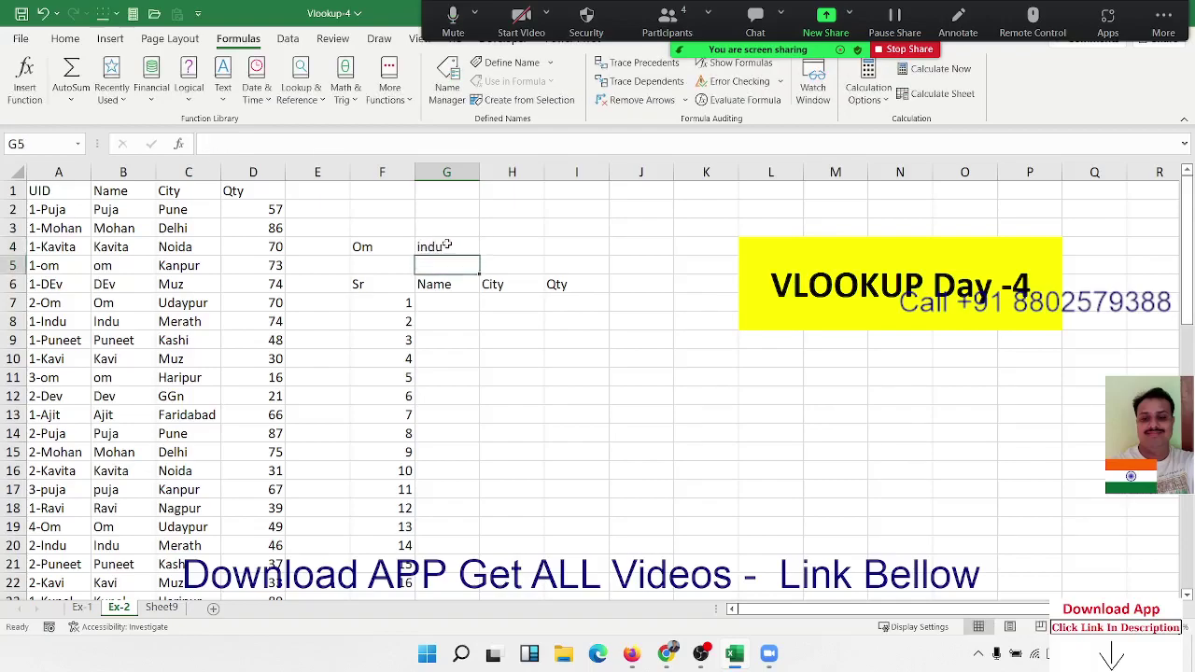
Extend the serial-number formula in column F down to row 29.
key(Down)
key(Down)
key(Left)
key(Down)
key(Down)
key(Down)
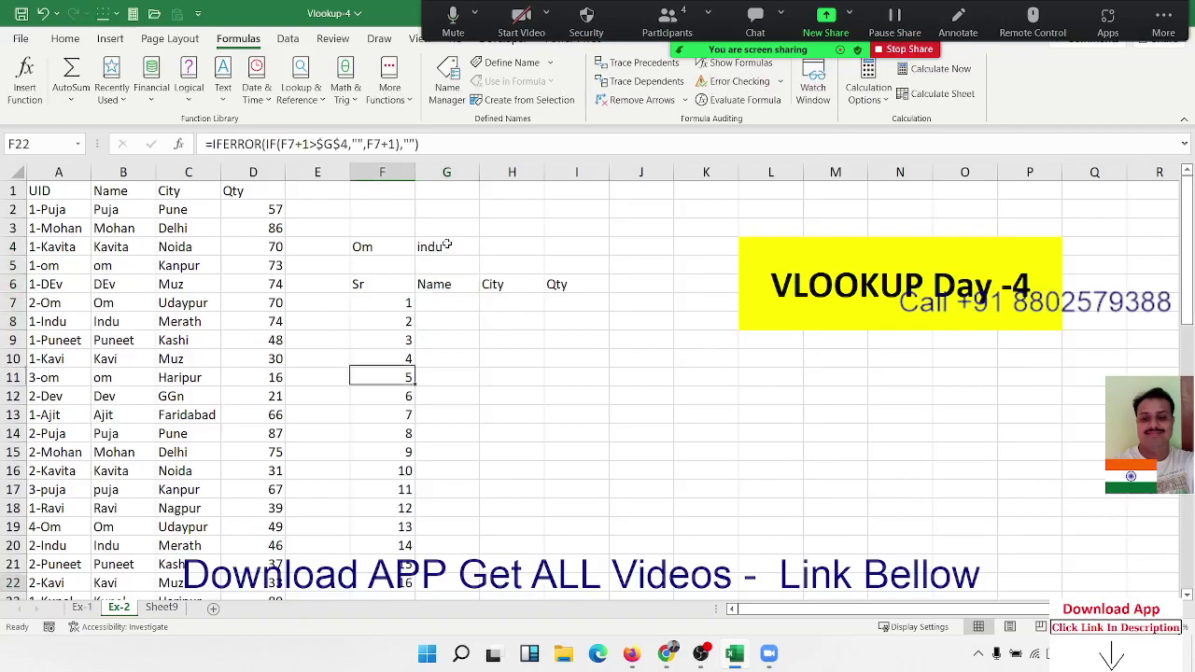
key(shift+Down)
key(shift+Down)
key(shift+Down)
key(shift+Down)
key(shift+Down)
key(shift+Down)
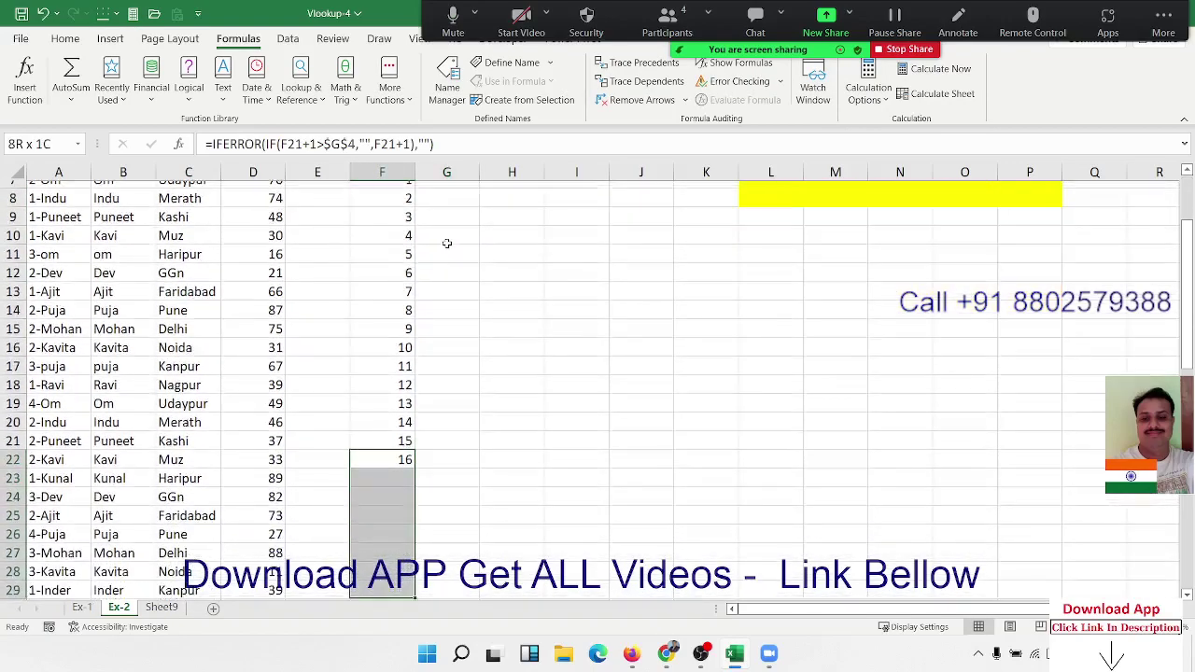
key(ctrl+d)
Undo the last two G4 entries so its count formula shows 7 again.
key(ctrl+Up)
key(ctrl+Up)
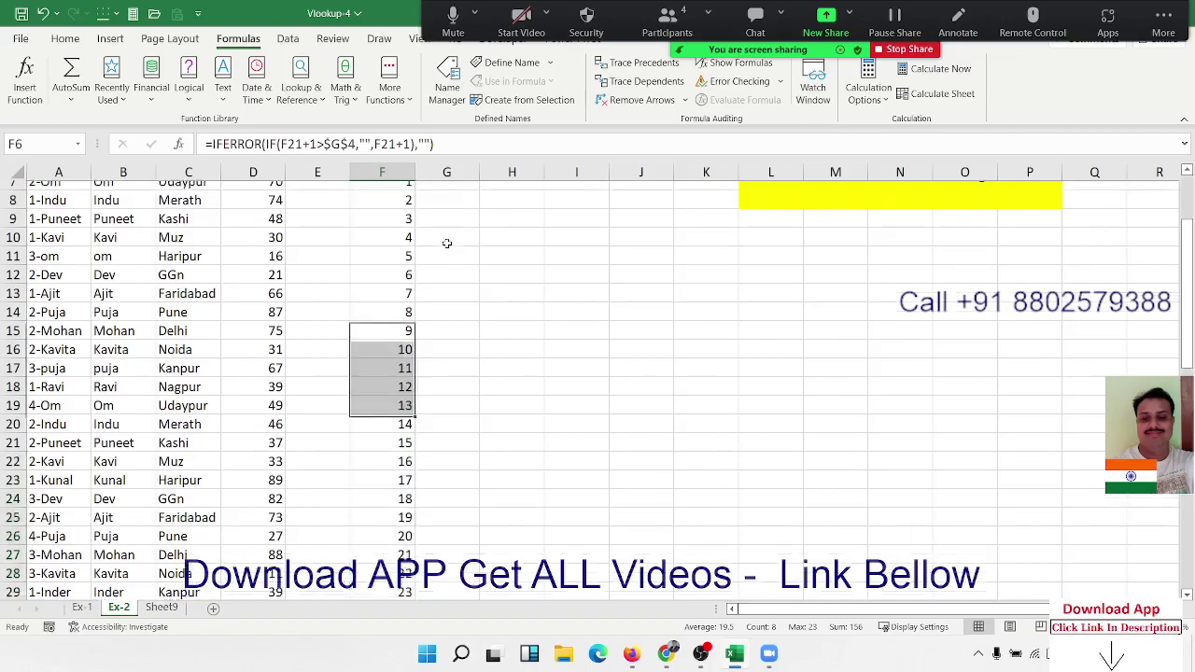
key(ctrl+Up)
key(Up)
key(Right)
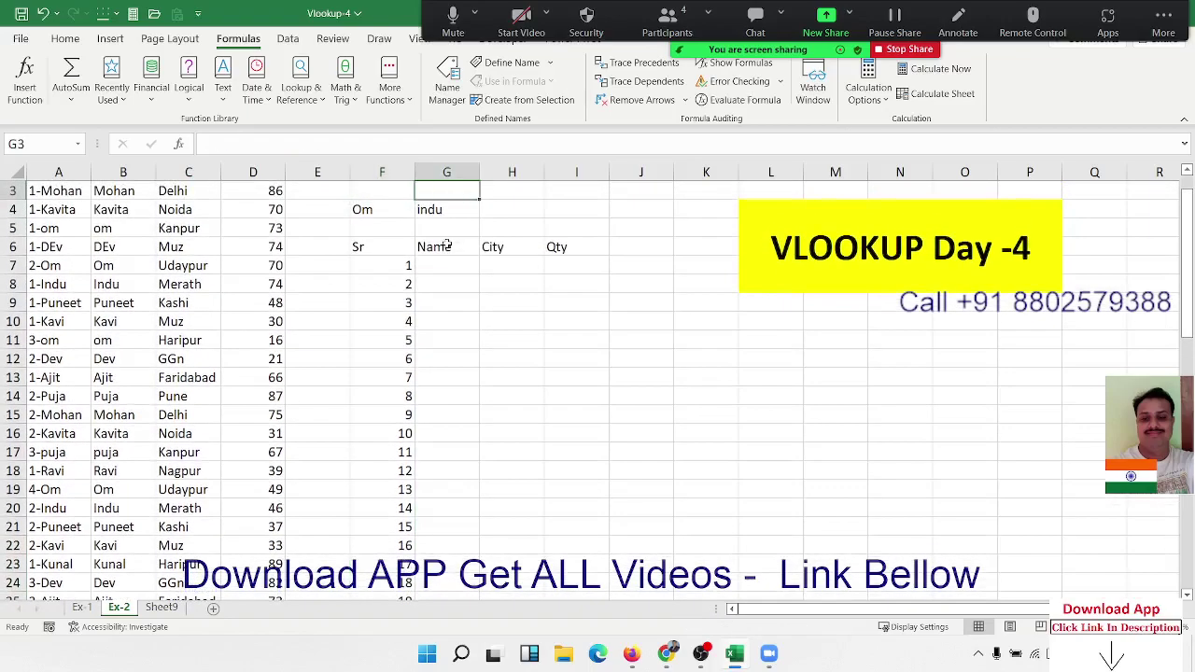
key(Down)
key(Right)
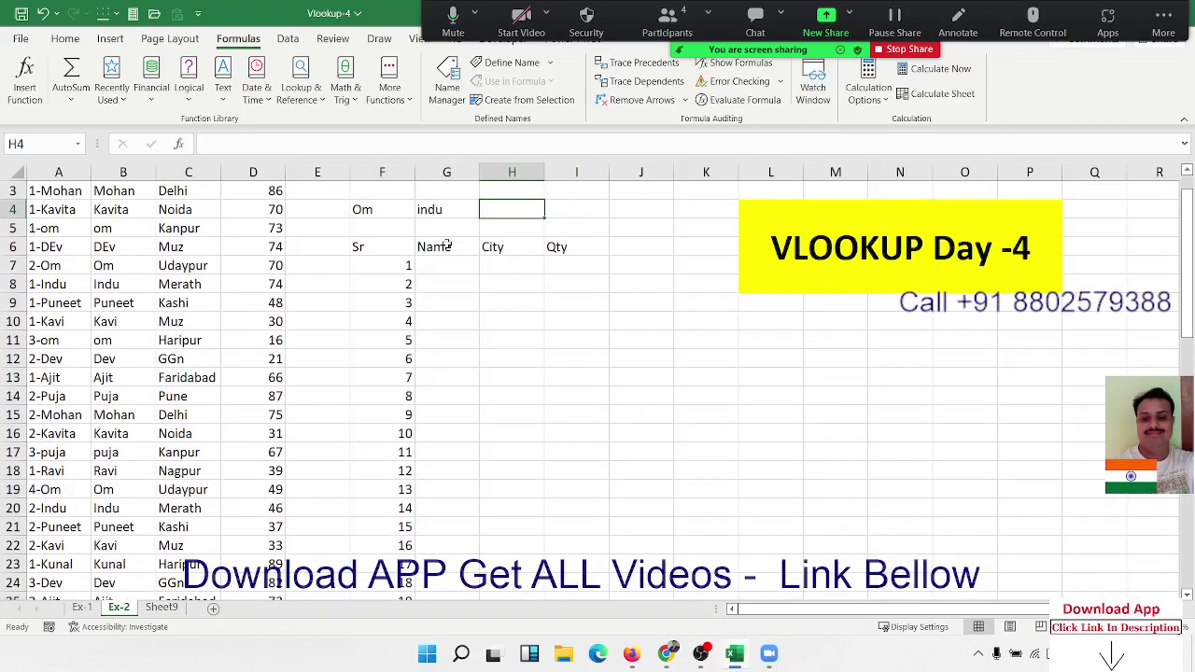
key(ctrl+z)
key(ctrl+z)
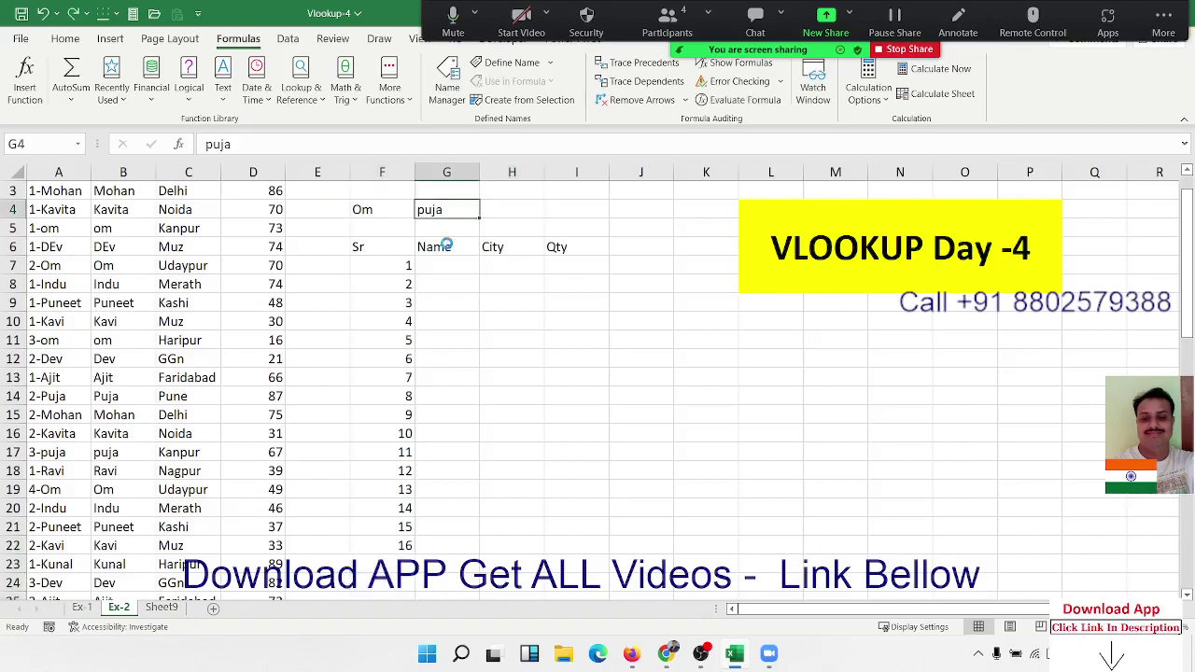
key(ctrl+z)
key(ctrl+z)
key(ctrl+z)
key(ctrl+z)
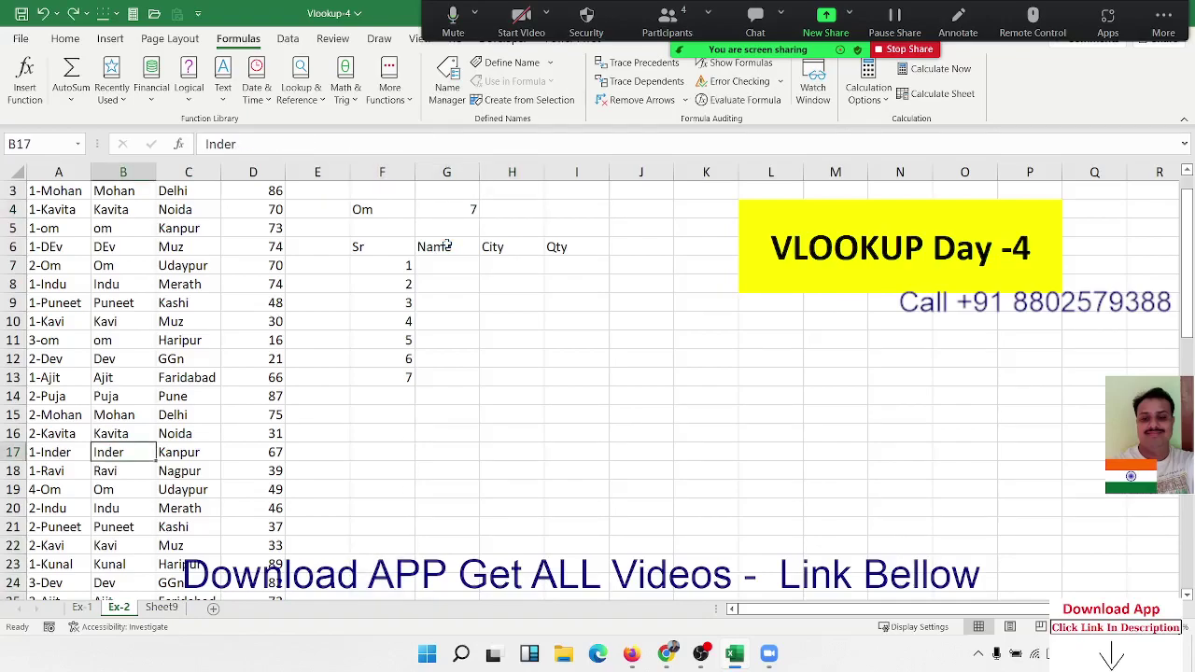
scroll(351, 478, up, 1)
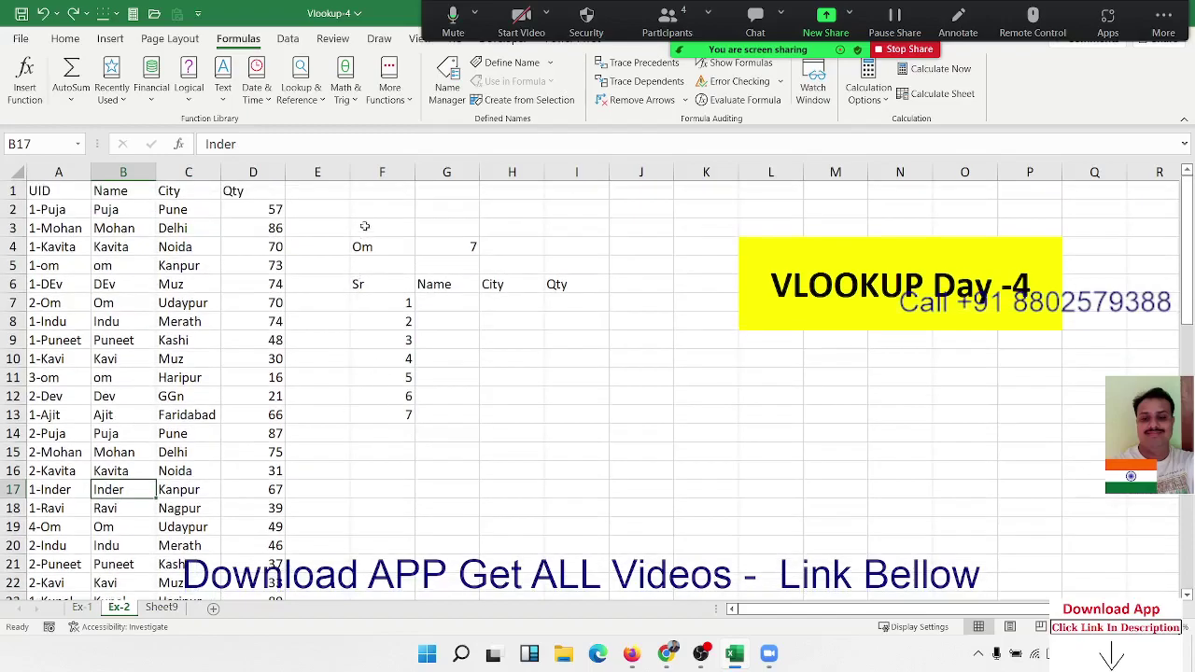
Change the chosen name in F4 to puja, bringing the count to 6.
click(384, 250)
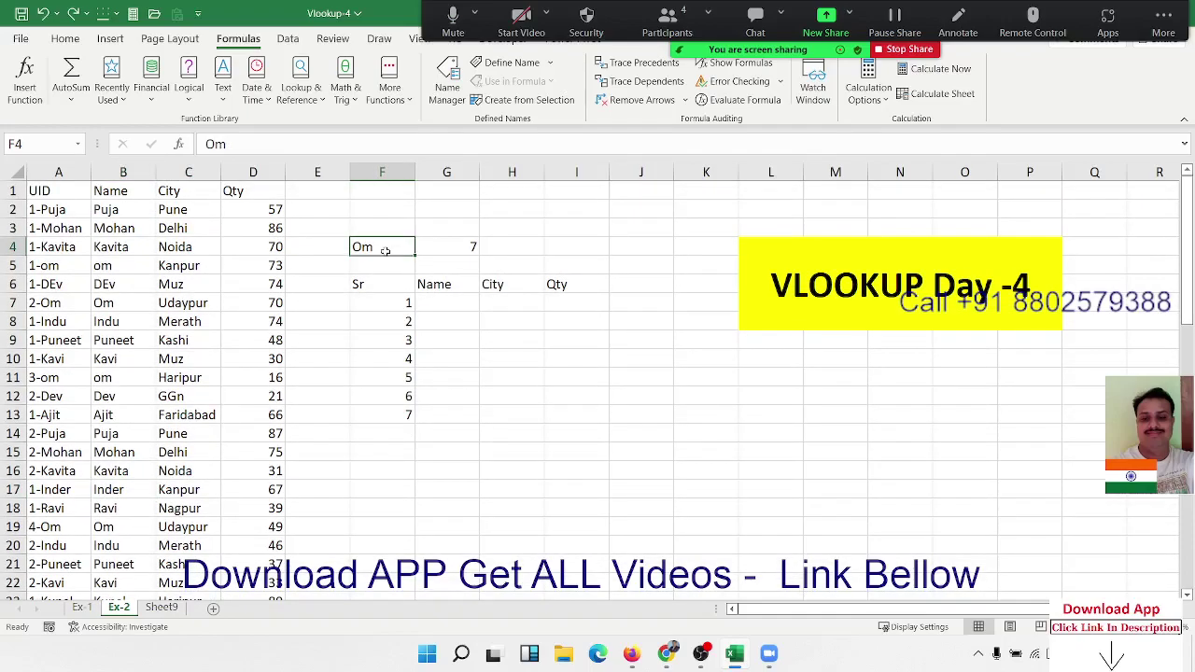
text(puja)
key(Return)
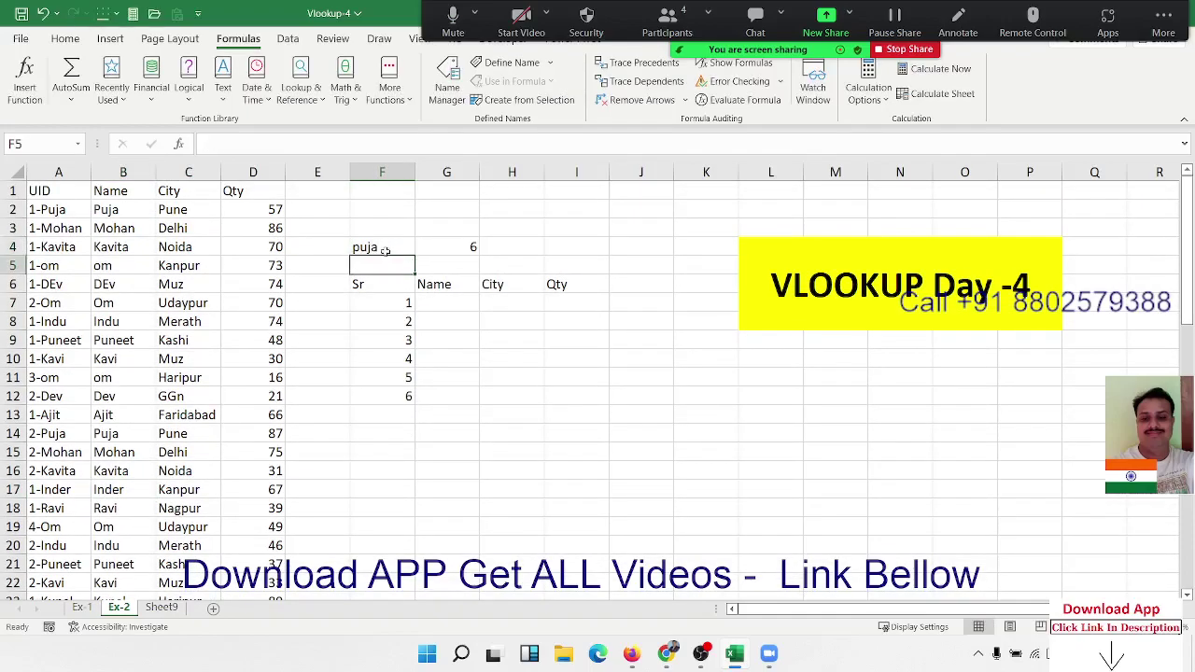
click(384, 250)
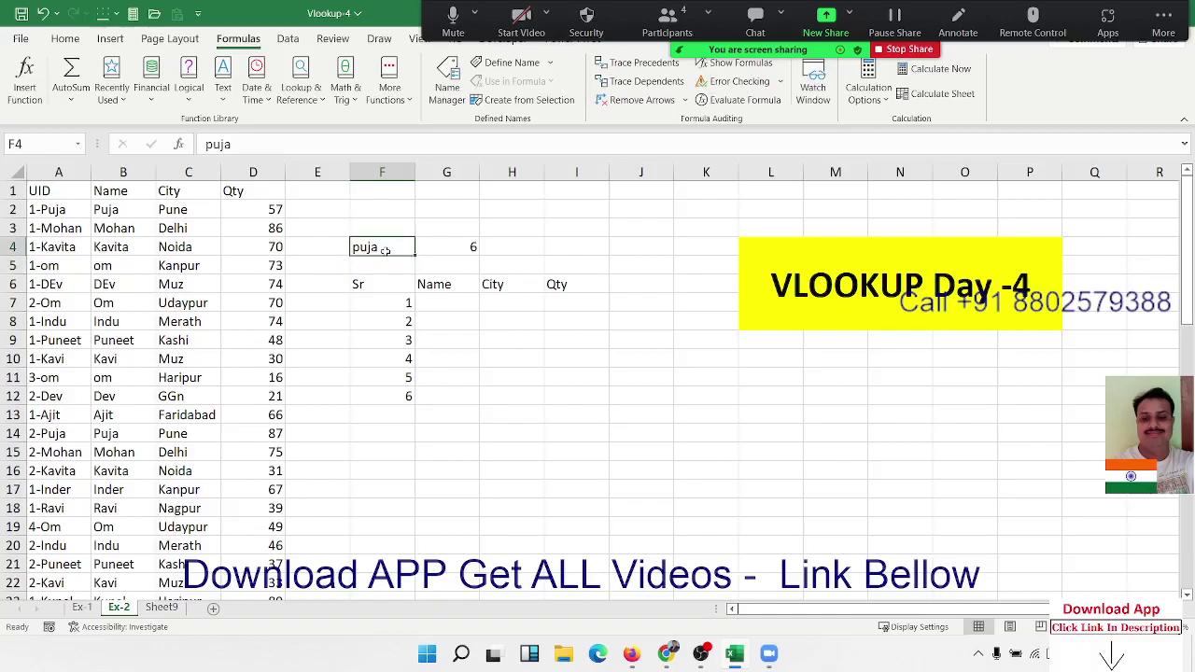
Draft a VLOOKUP in G7 against columns A–D, then abandon the faulty formula.
key(Down)
key(Down)
key(Down)
key(Right)
text(=)
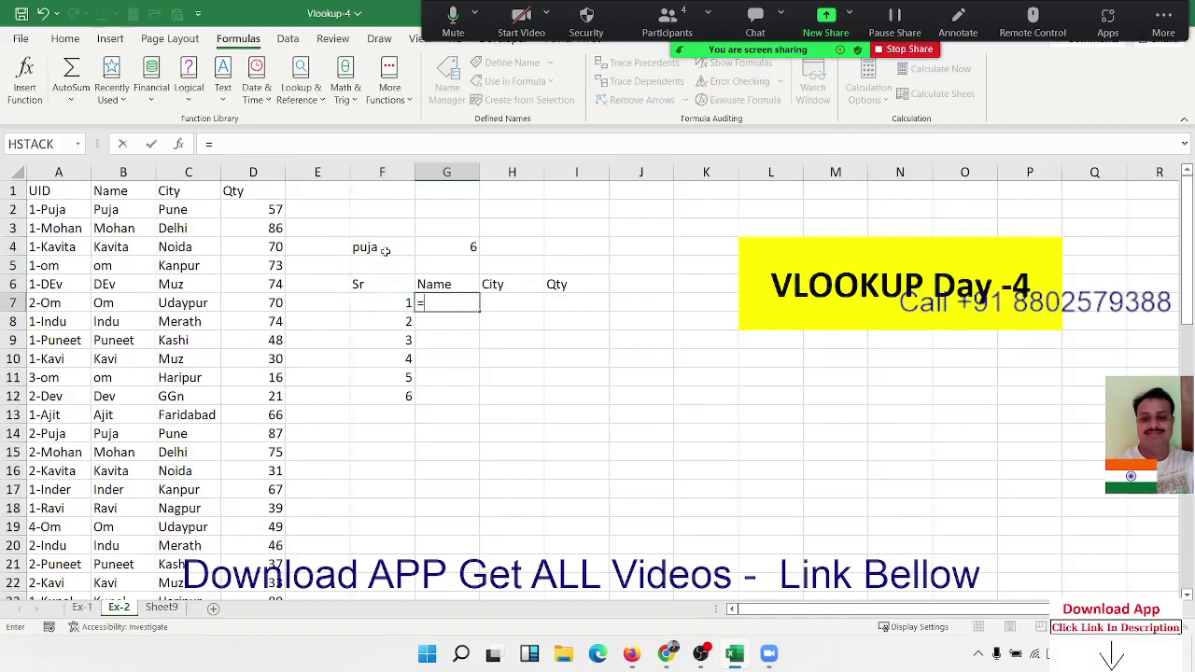
text(v)
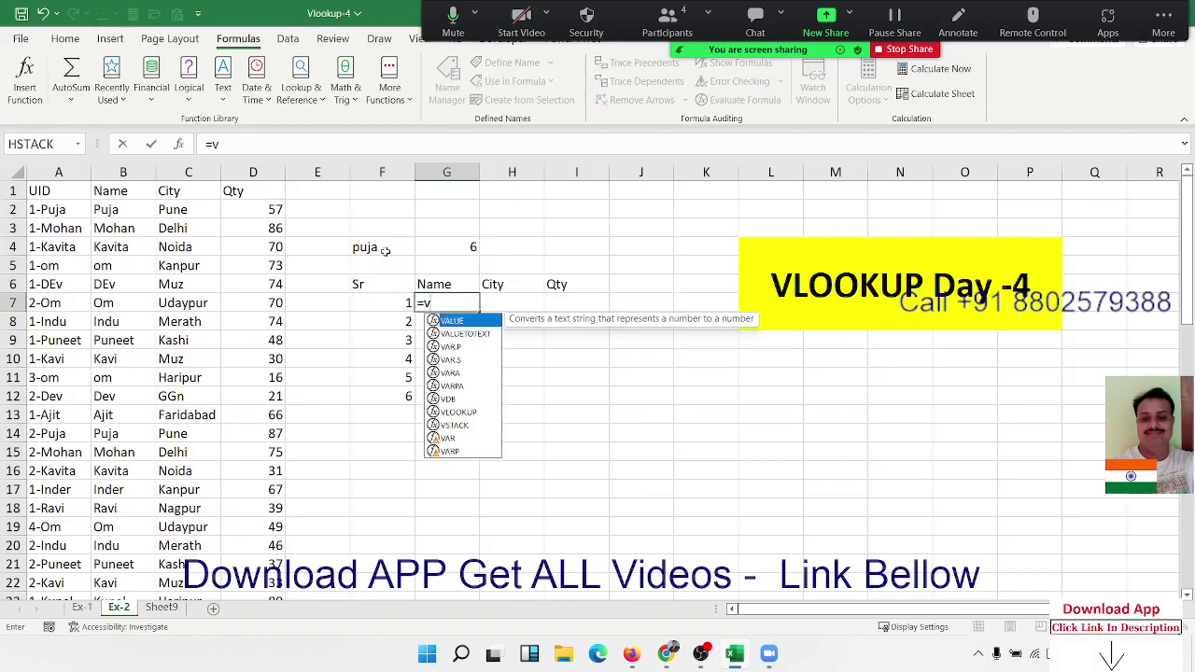
text(l)
key(Tab)
key(Left)
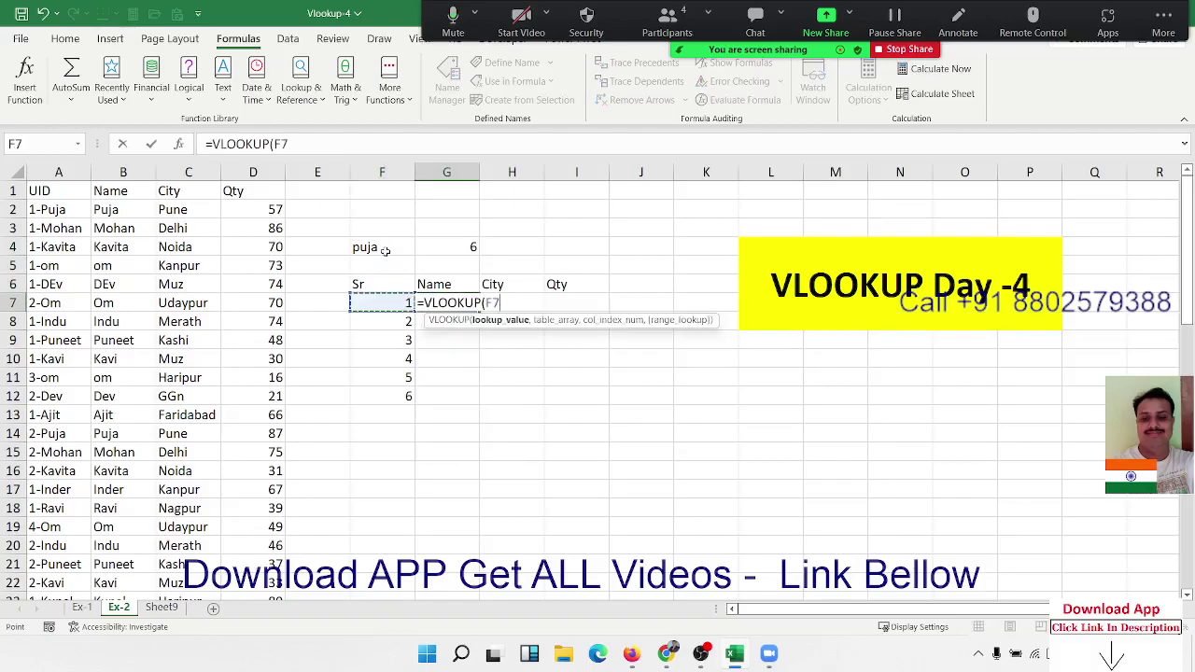
text(&"-")
text(&)
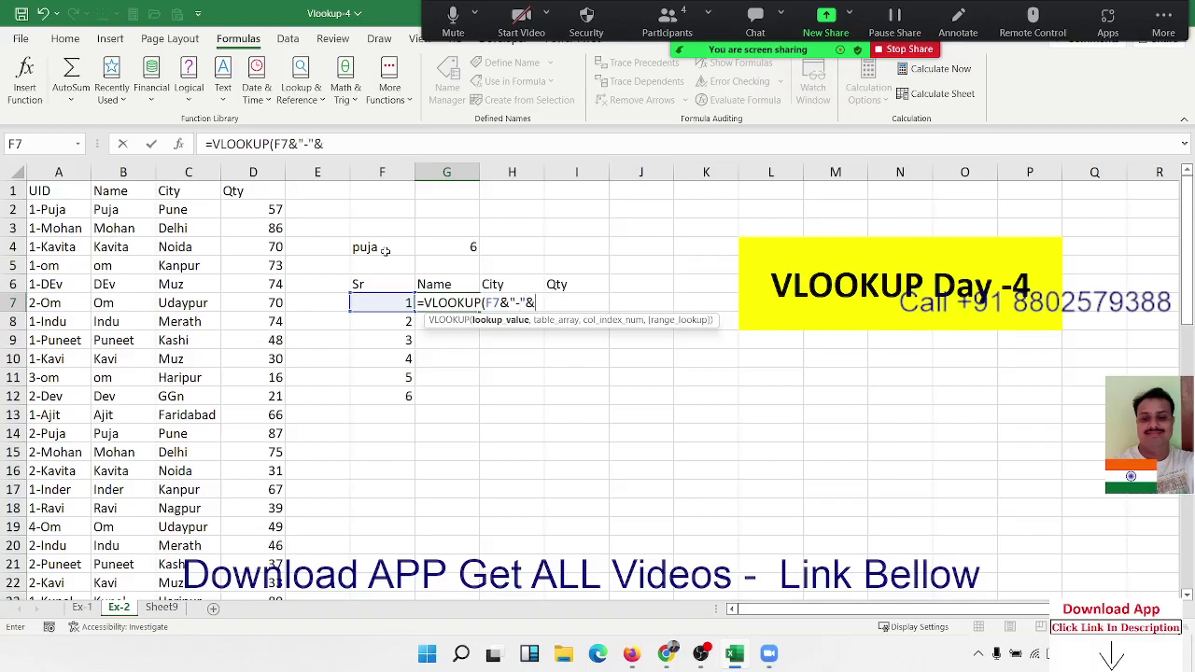
click(73, 172)
drag(73, 171, 239, 161)
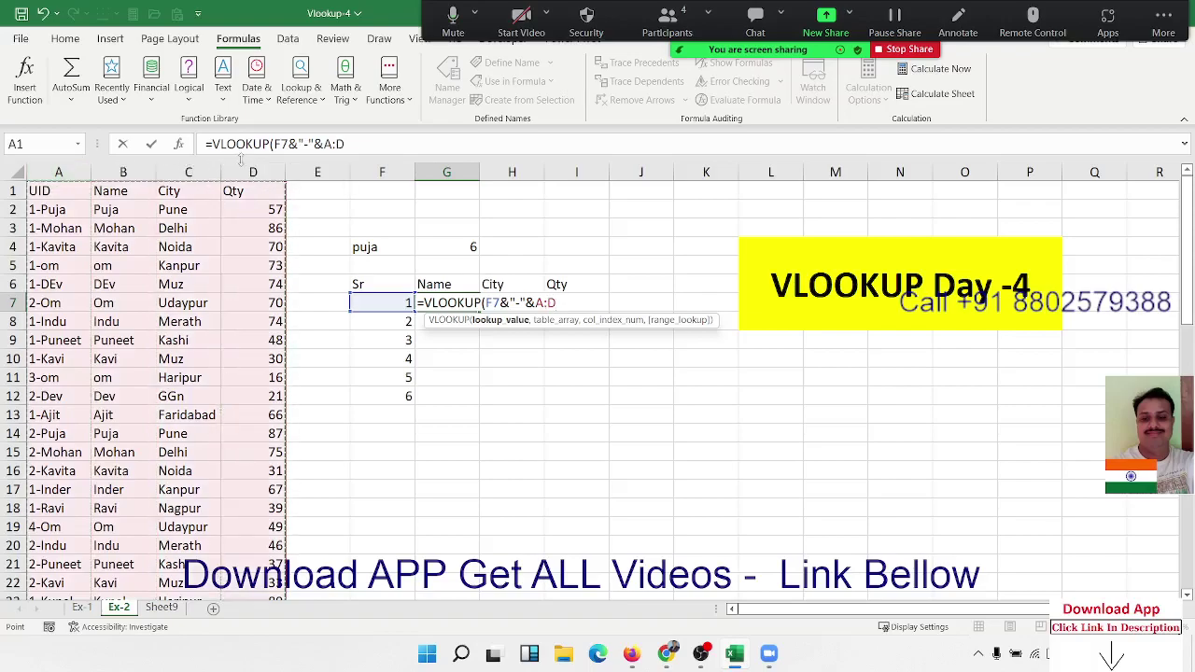
text(,4,)
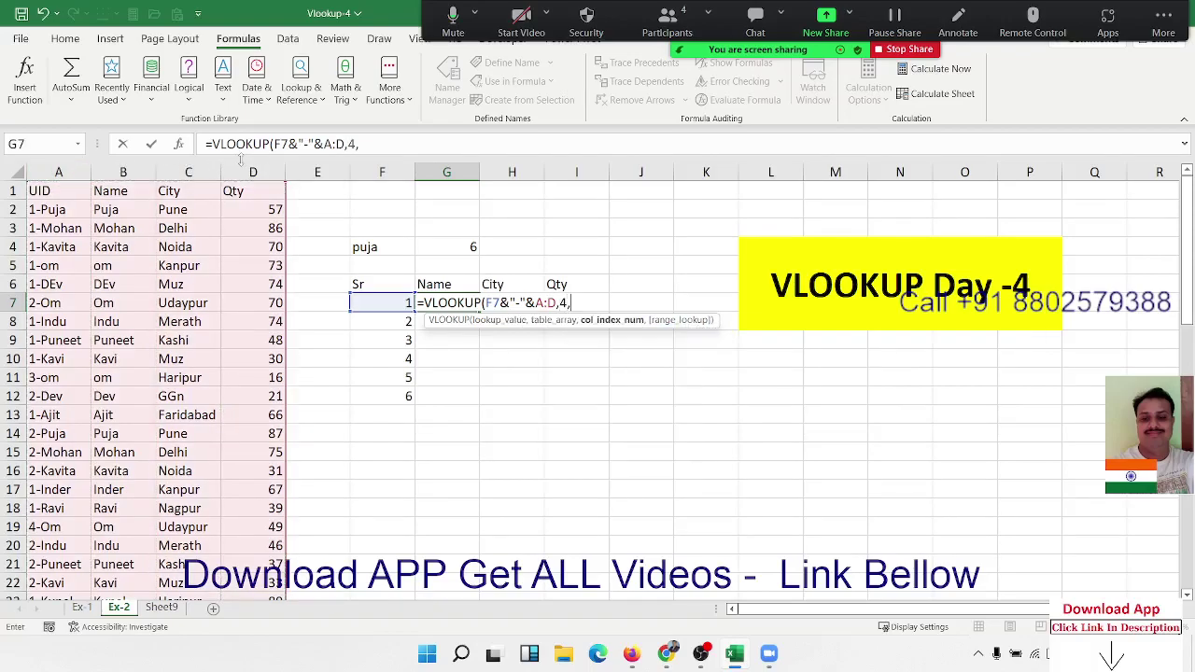
text(0))
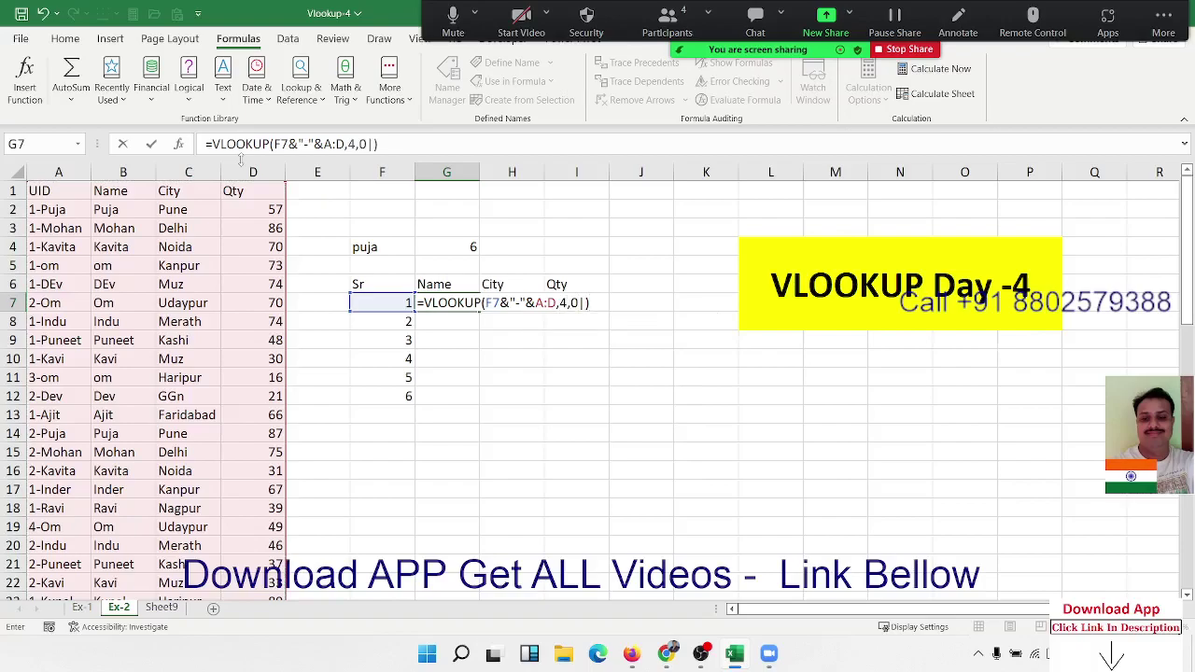
key(Return)
key(Return)
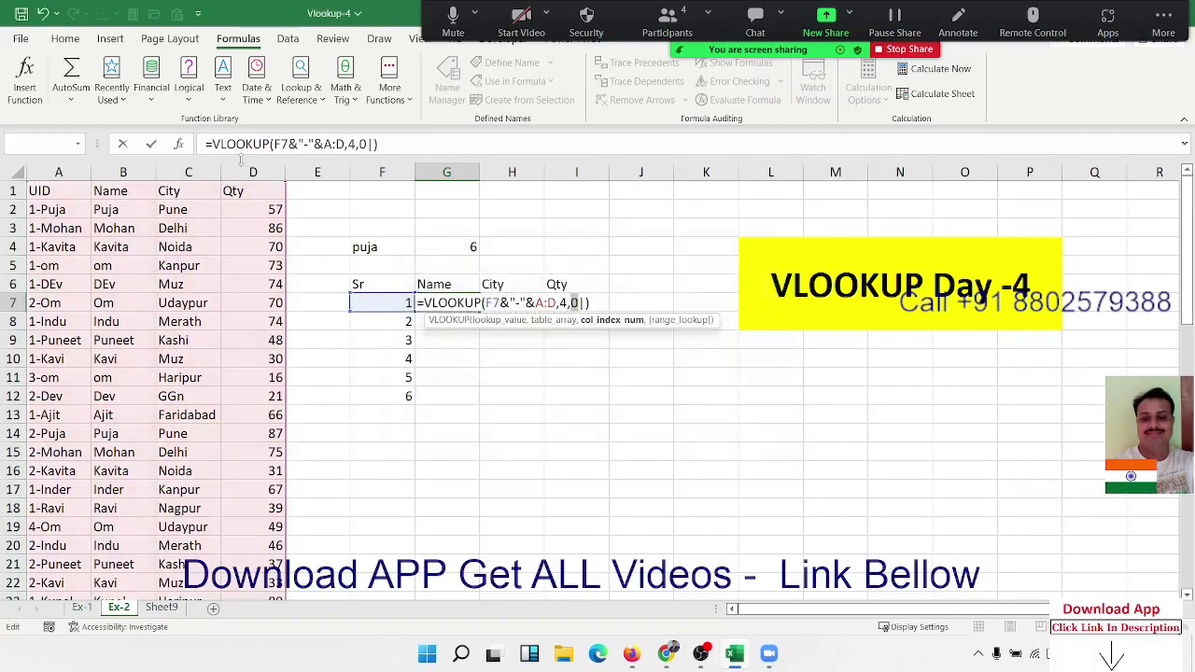
click(341, 143)
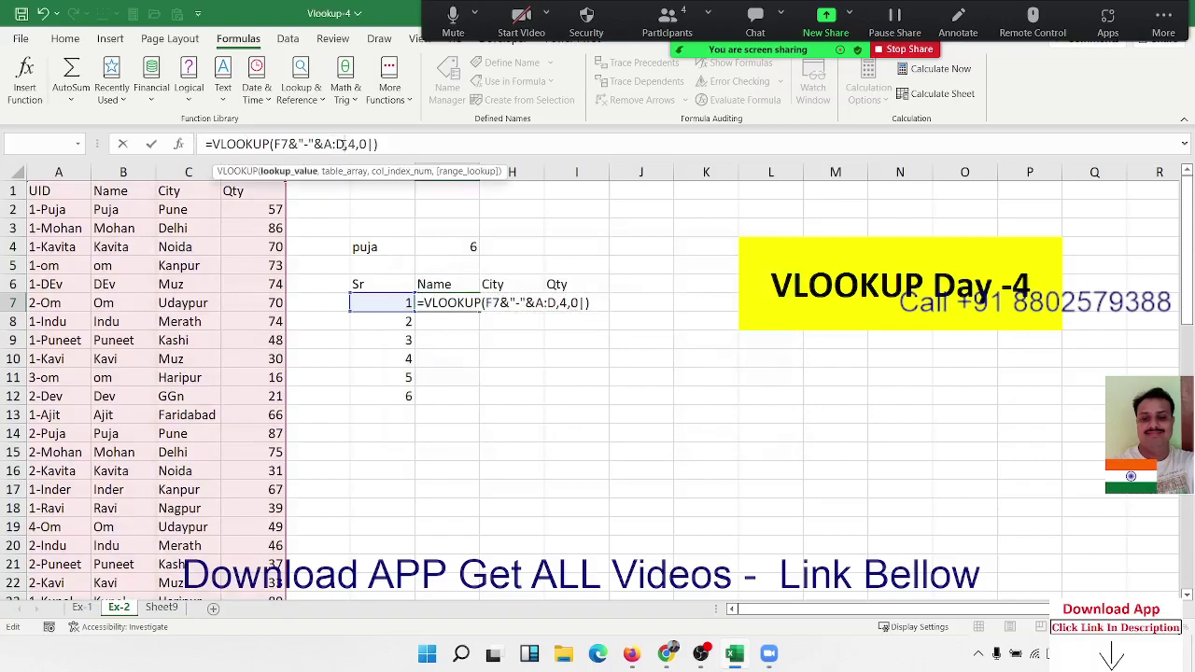
key(Escape)
Enter =VLOOKUP(F7&"-"&F4,A:D,2,0) in G7, returning Puja for serial 1.
text(=v)
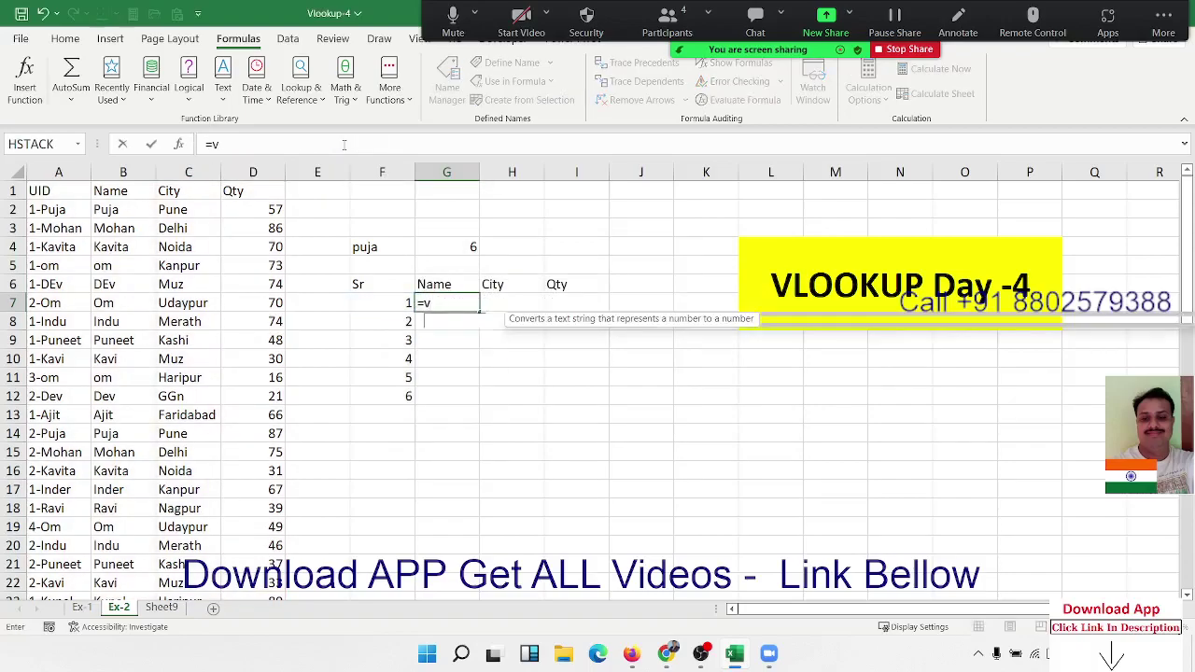
text(l)
key(Tab)
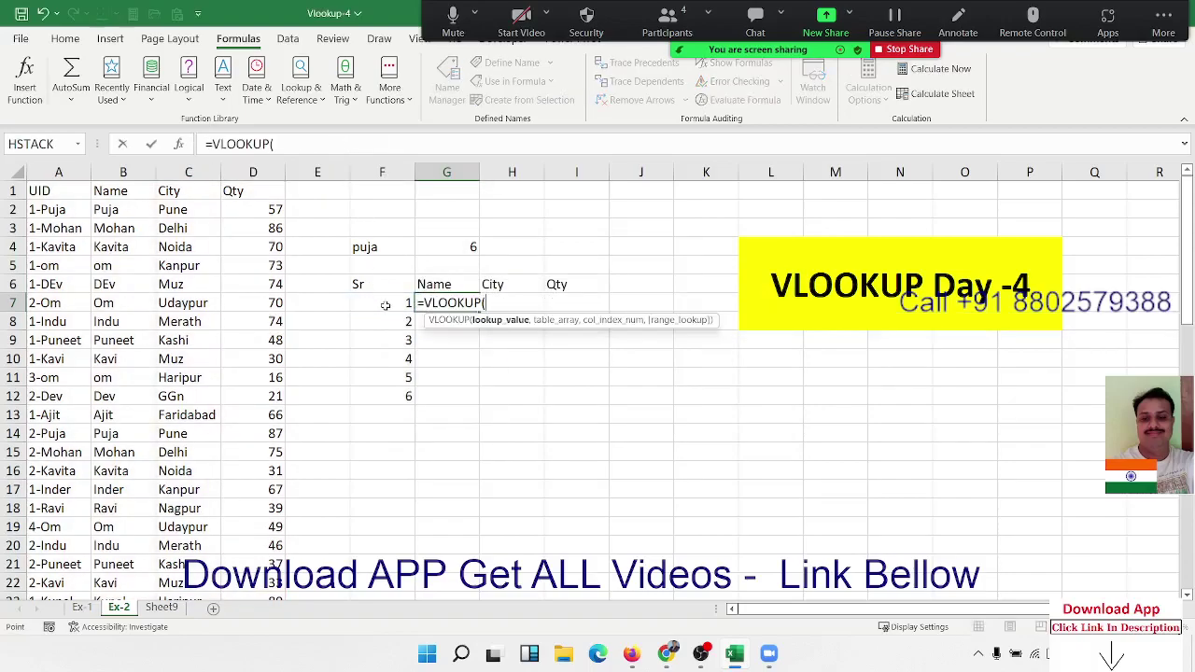
click(386, 305)
text(&"-")
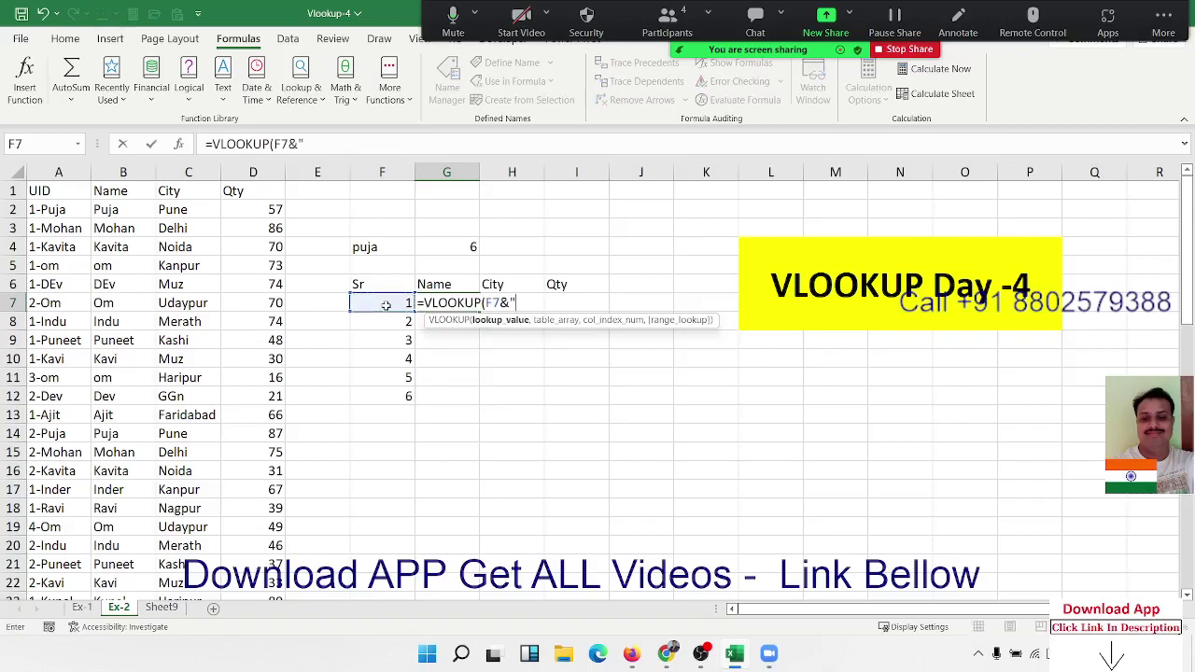
text(&)
click(376, 254)
text(,)
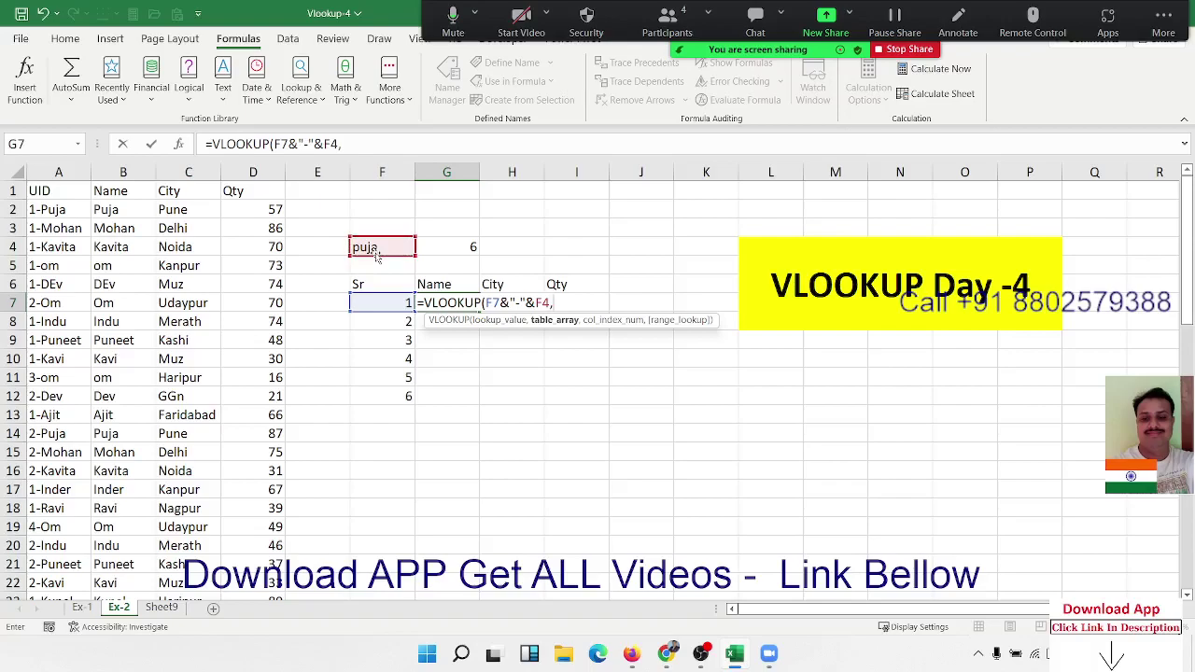
drag(58, 173, 240, 172)
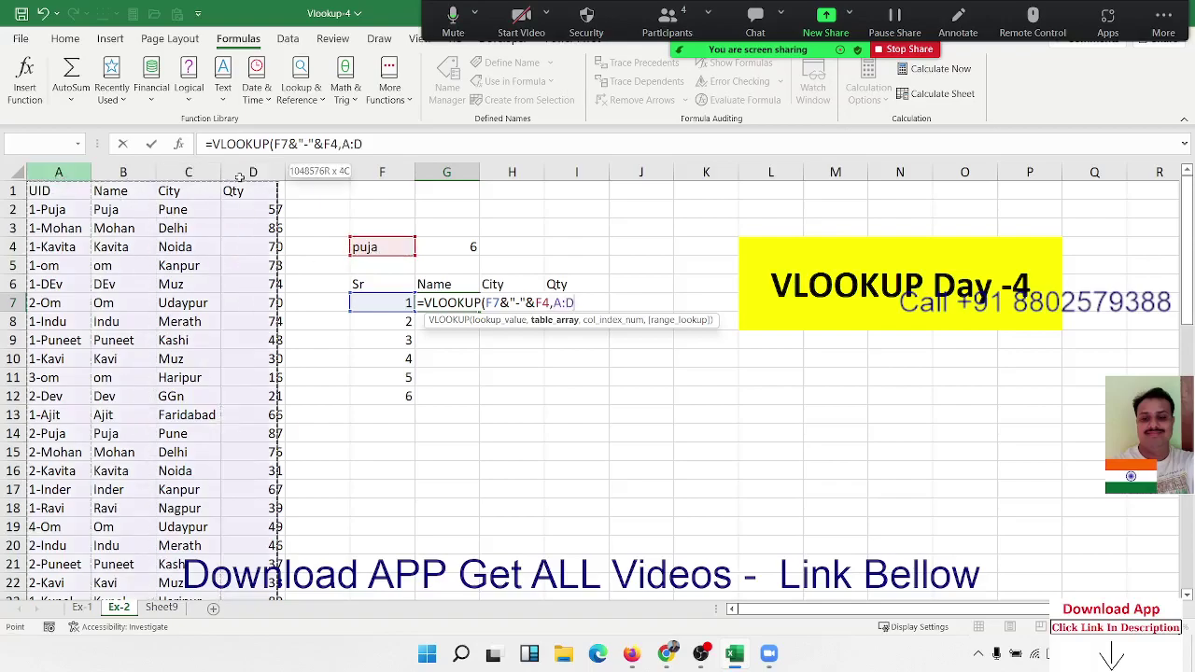
text(,)
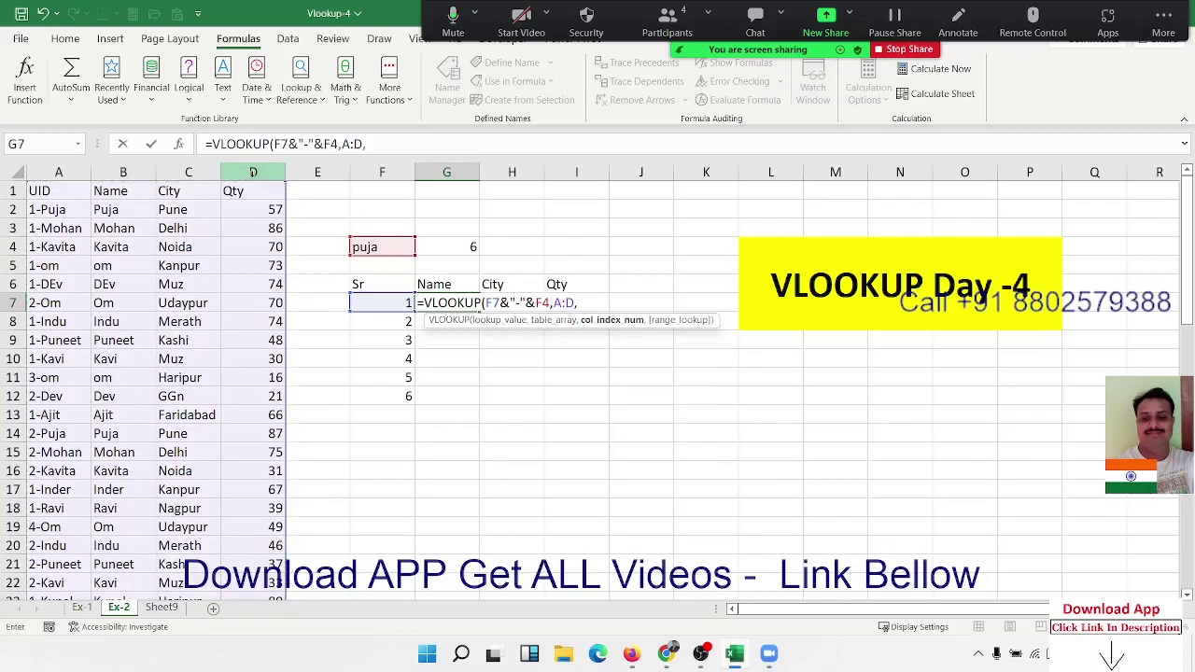
text(2)
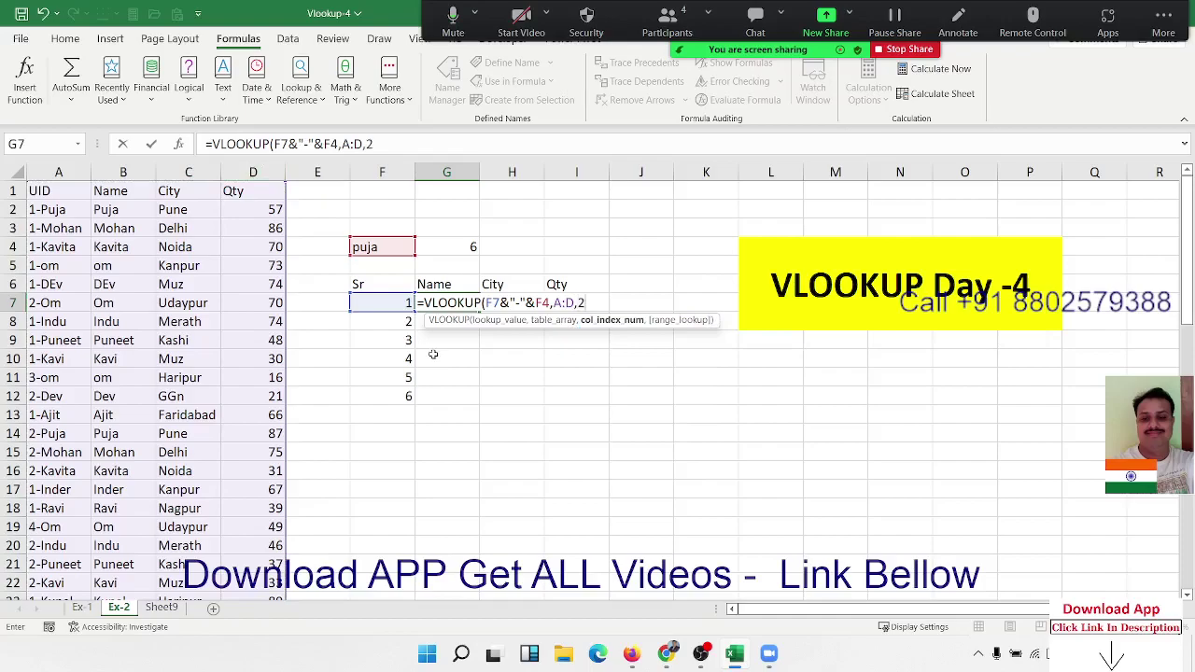
text(,0)
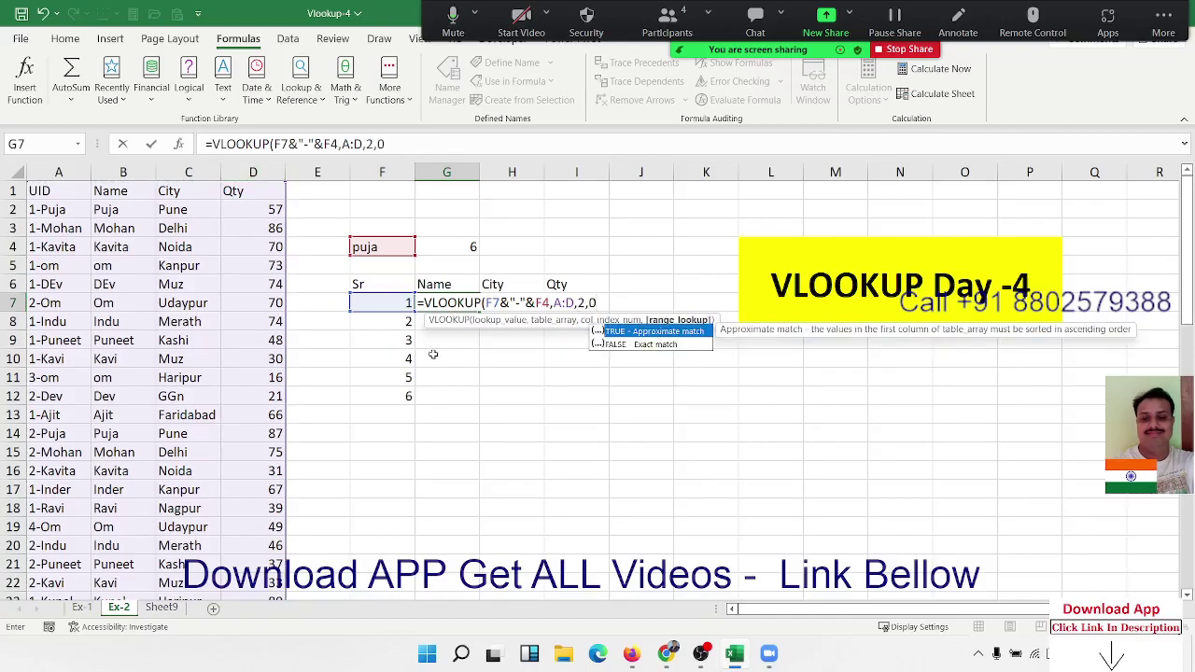
key(Return)
key(Up)
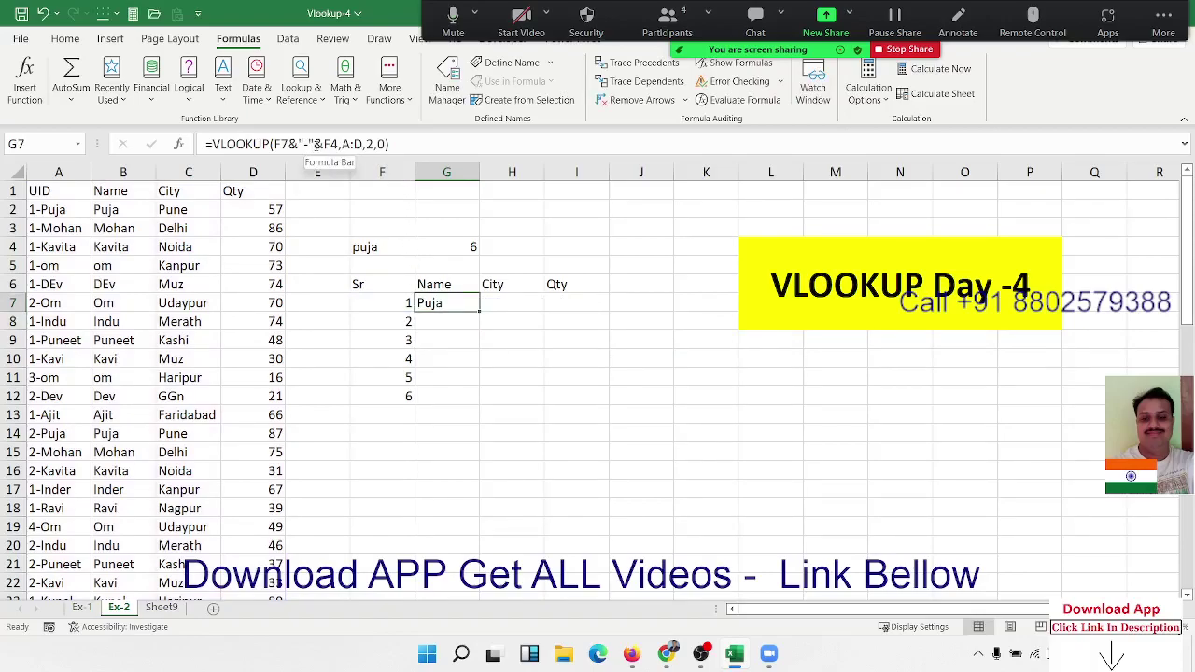
Make $F$4 and $A:$D absolute and wrap G7's lookup in IFERROR(...,"").
click(328, 143)
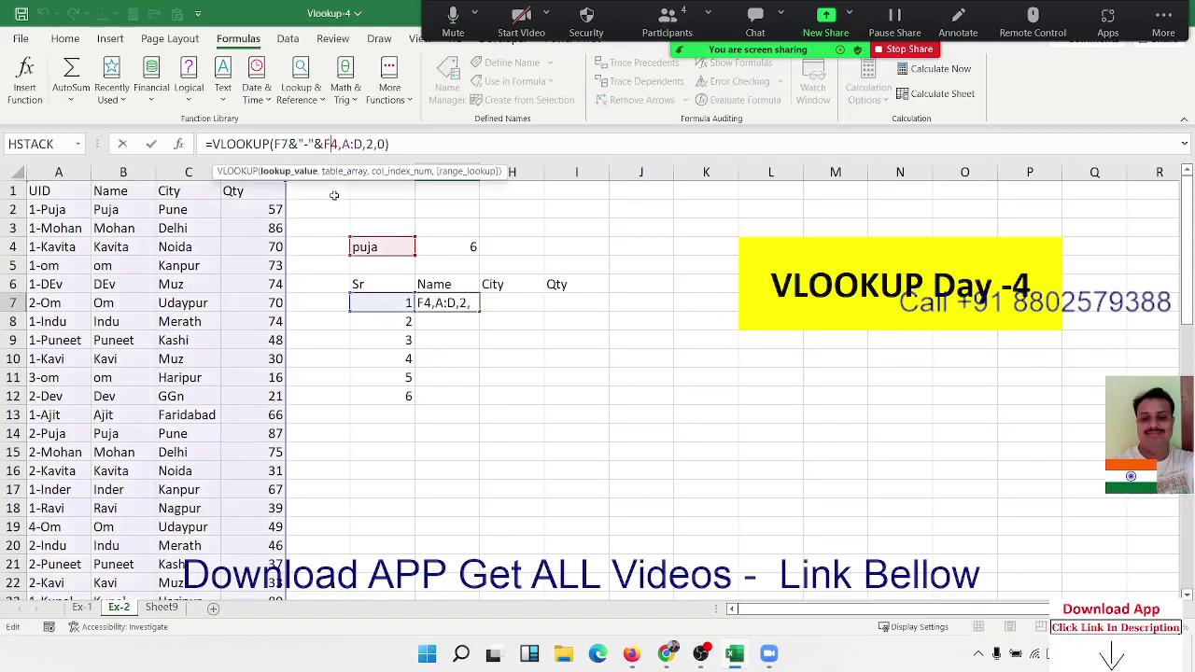
key(F4)
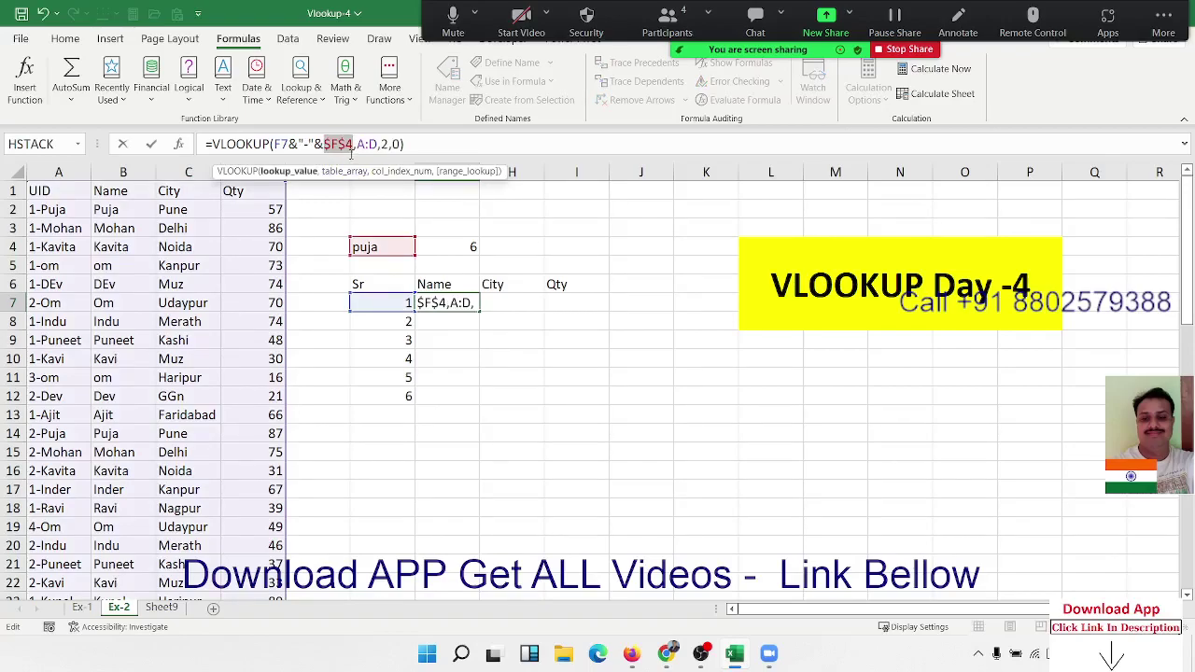
click(360, 144)
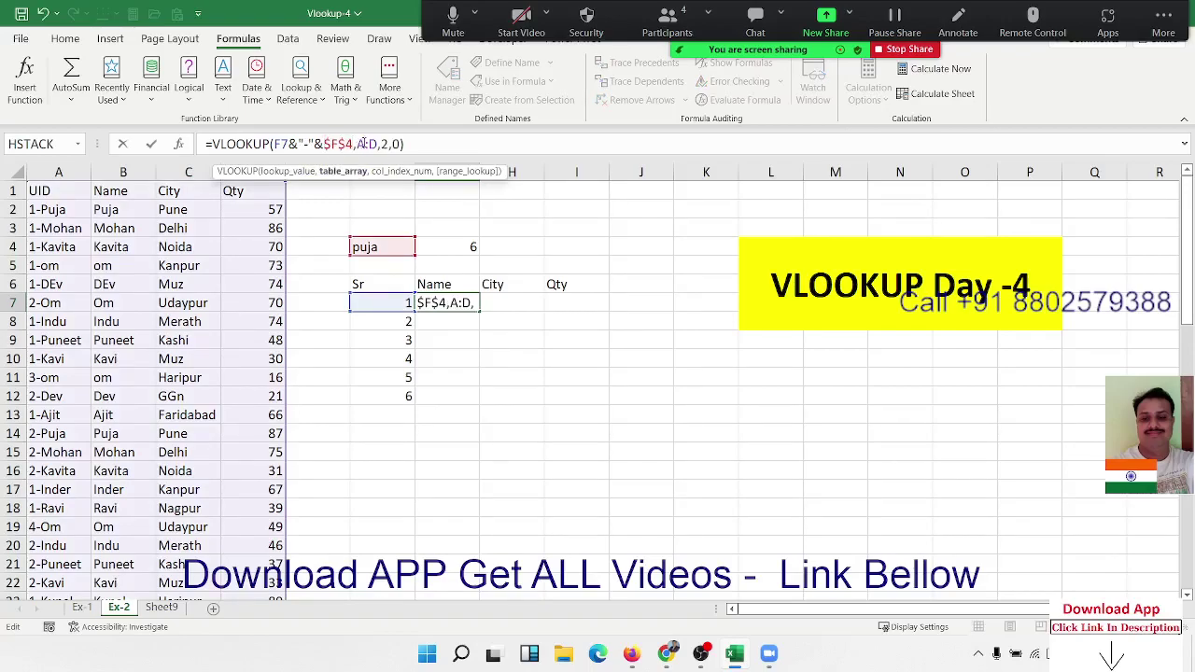
key(F4)
click(209, 144)
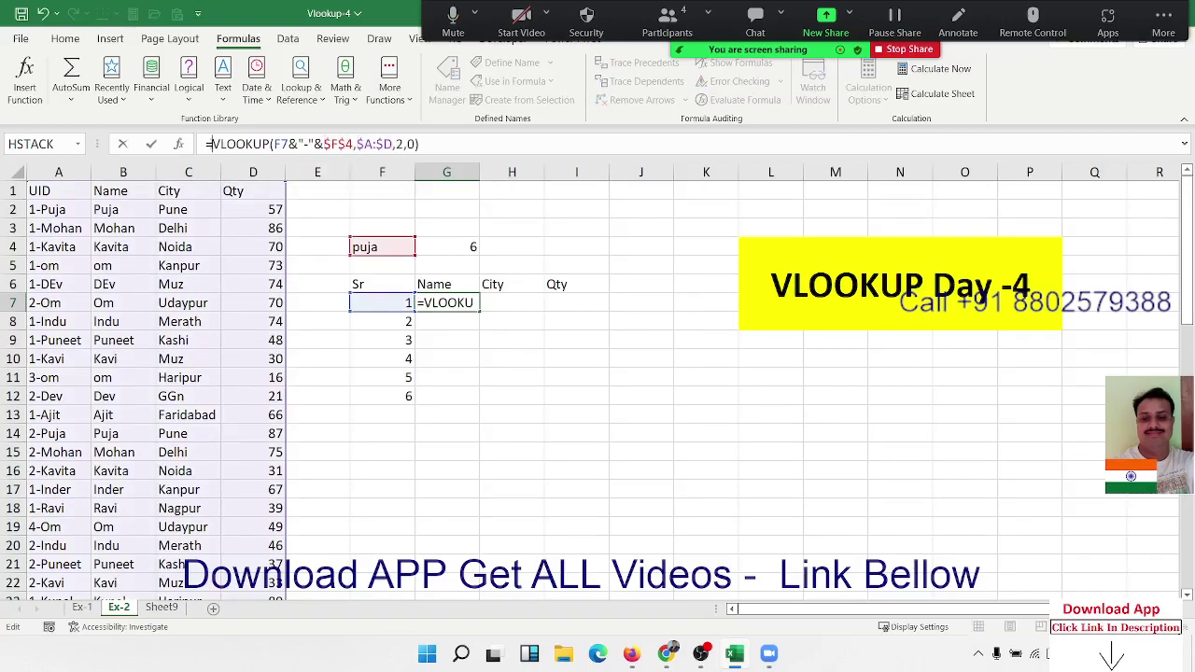
text(IFERROR()
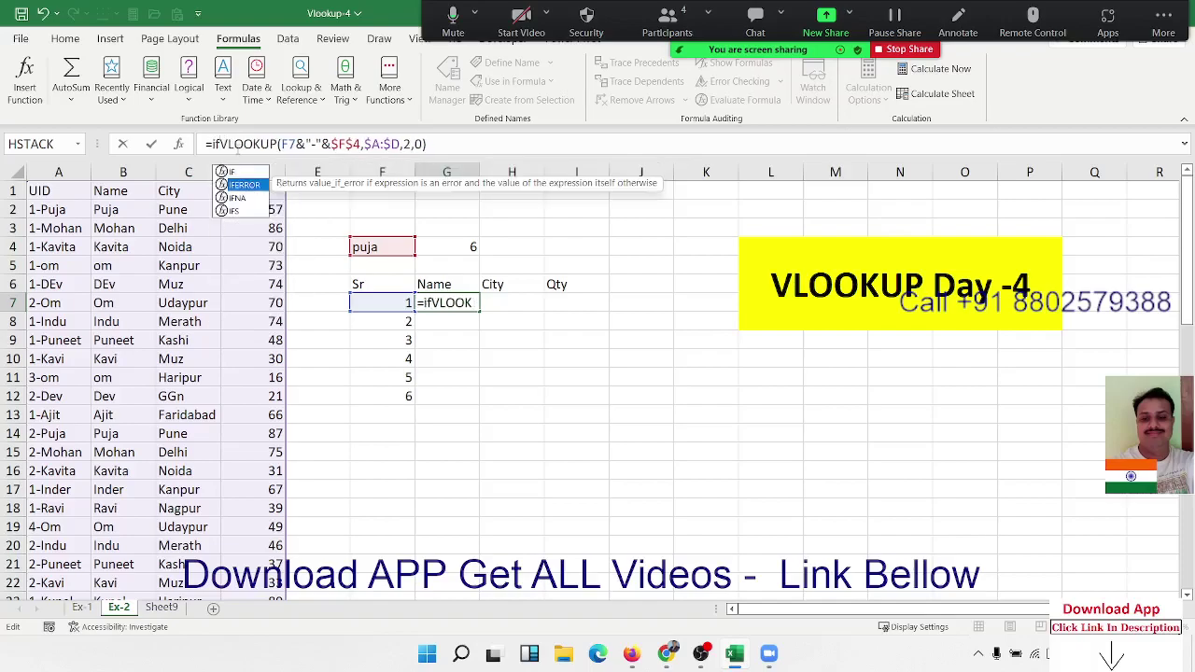
click(514, 146)
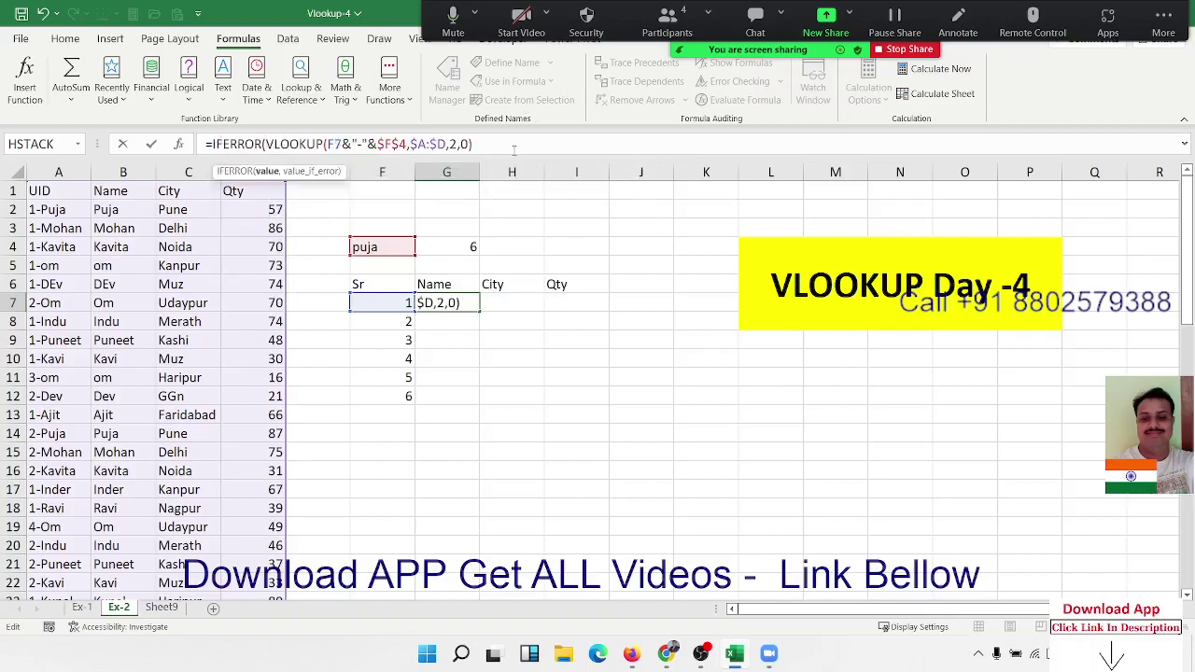
text(,"")
key(Return)
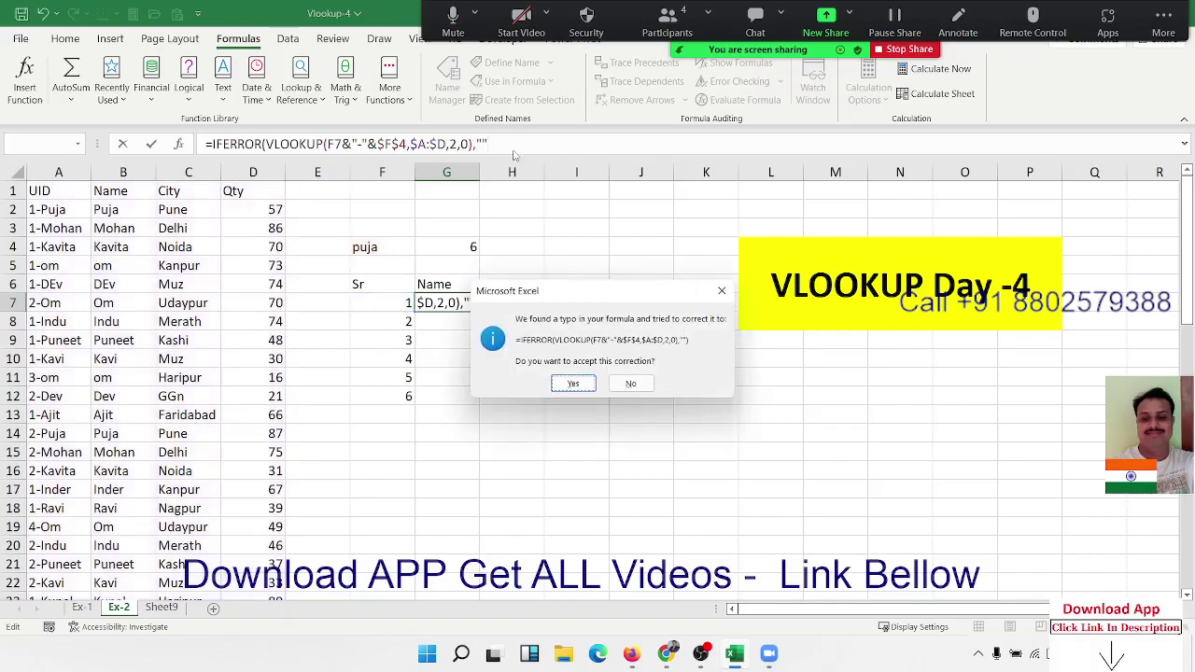
key(Return)
Fill the Name formula down to G12 and copy its formula text.
key(Up)
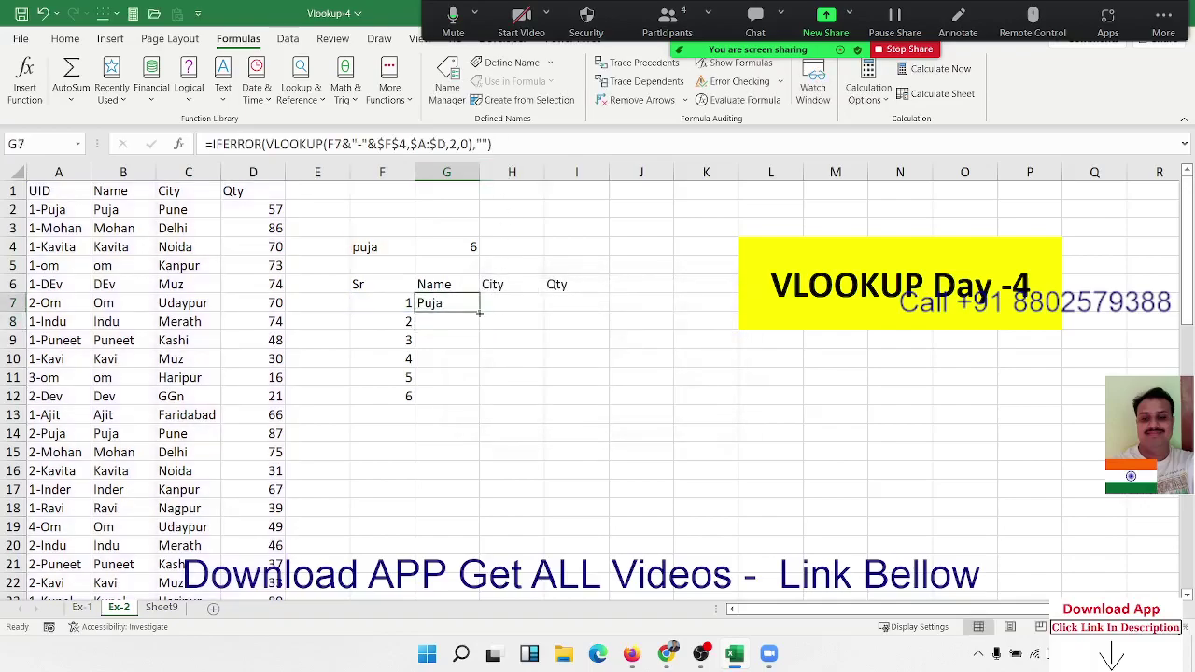
double_click(478, 313)
click(472, 308)
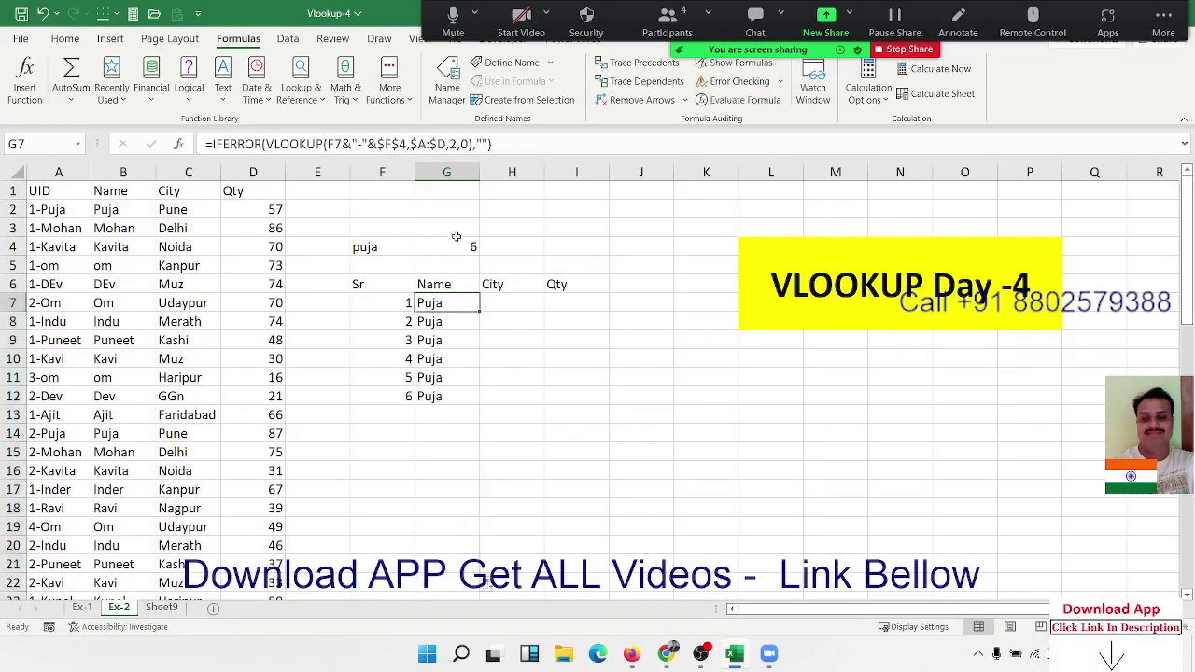
click(506, 152)
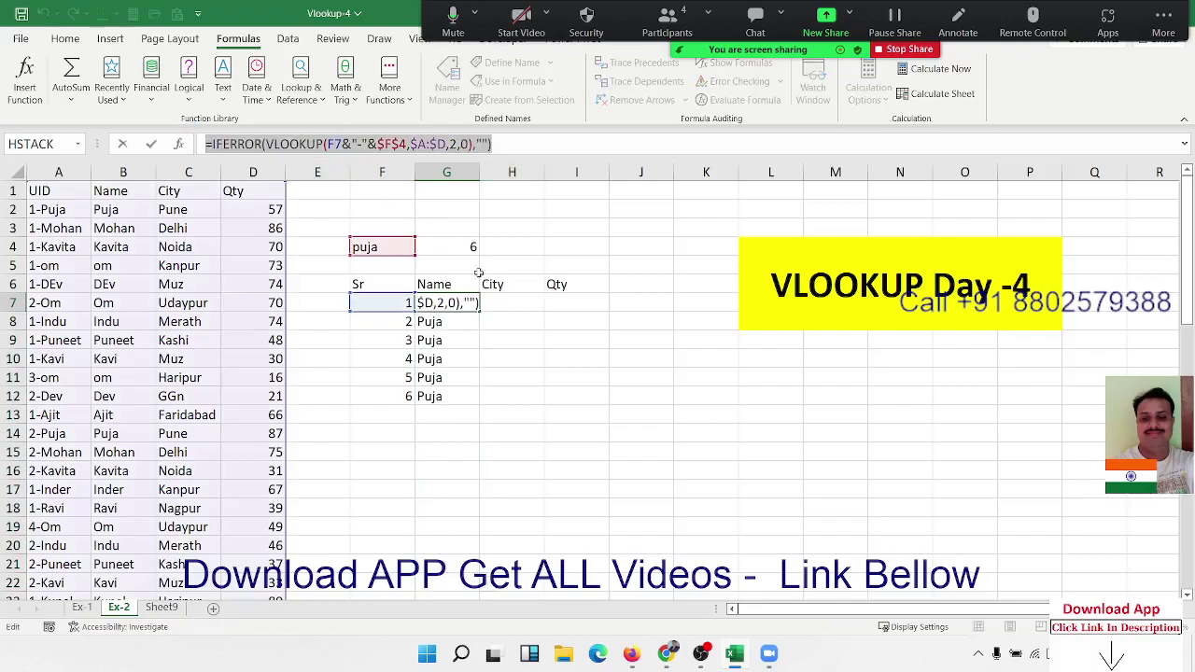
key(Escape)
click(513, 308)
Paste the lookup into H7 with column index 3 and fill it down, showing Pune.
double_click(510, 304)
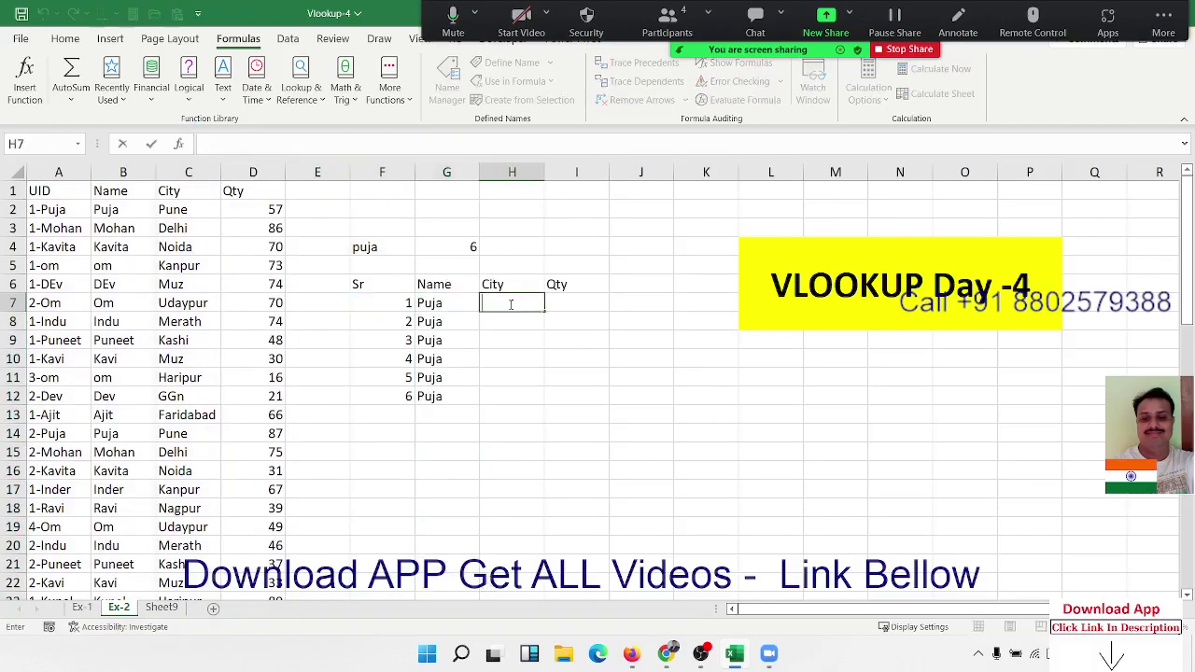
text(=)
text(=IFERROR(VLOOKUP(F7&"-"&$F$4,$A:$D,2,0),""))
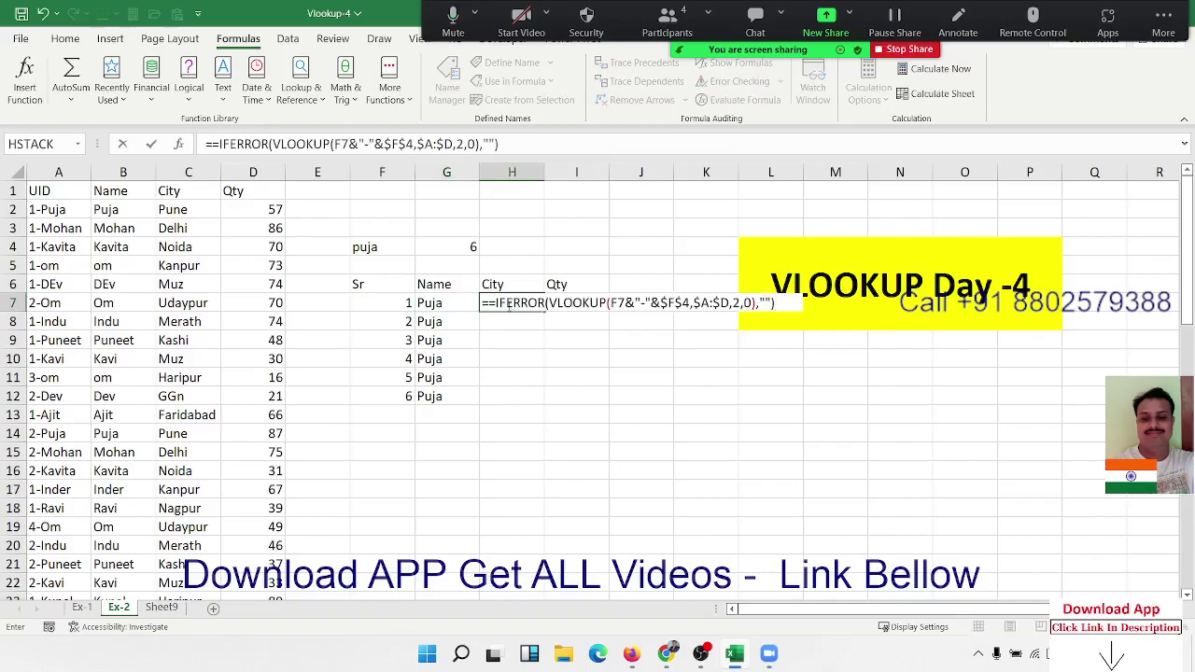
key(BackSpace)
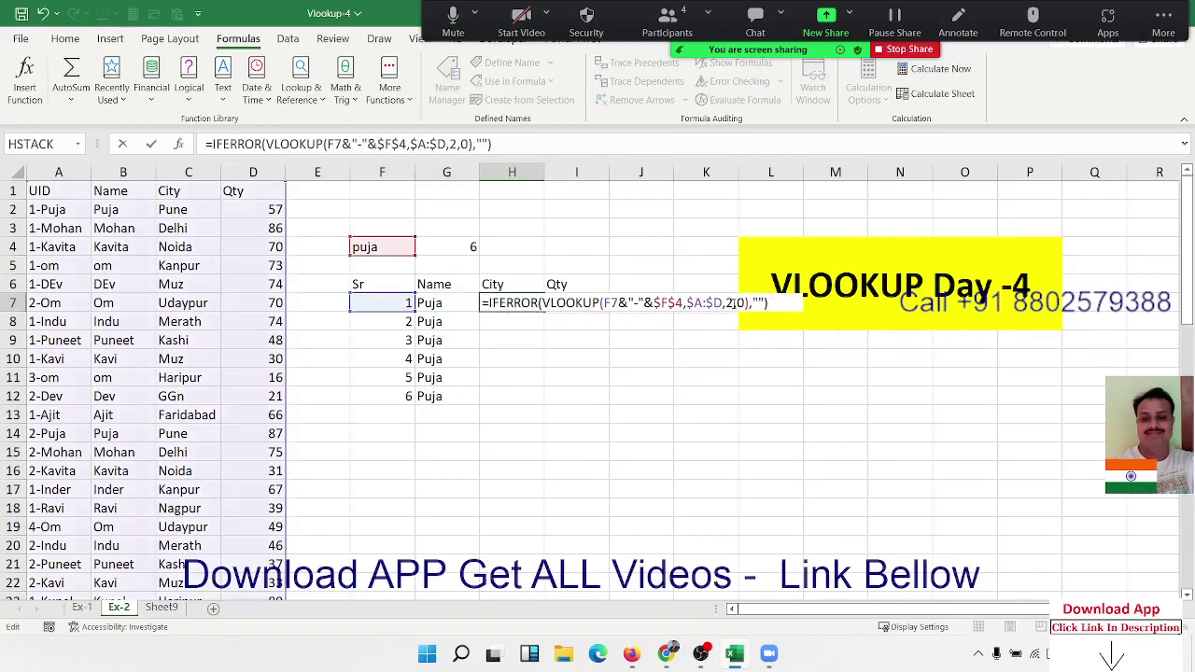
key(BackSpace)
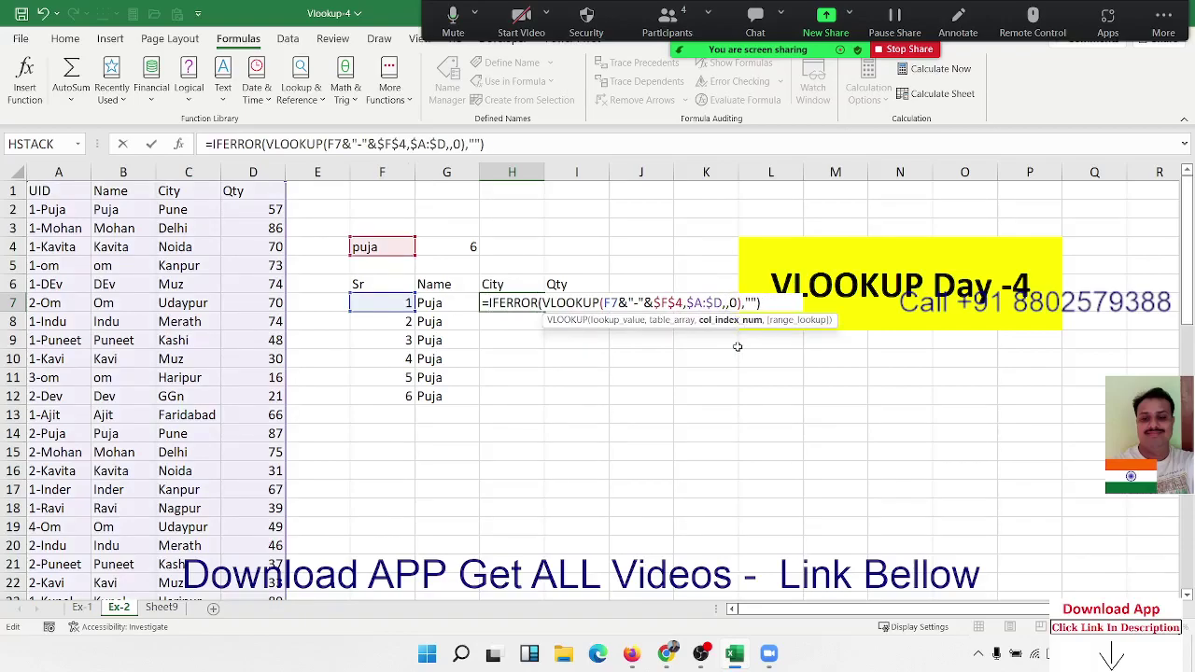
text(3)
key(Return)
key(Up)
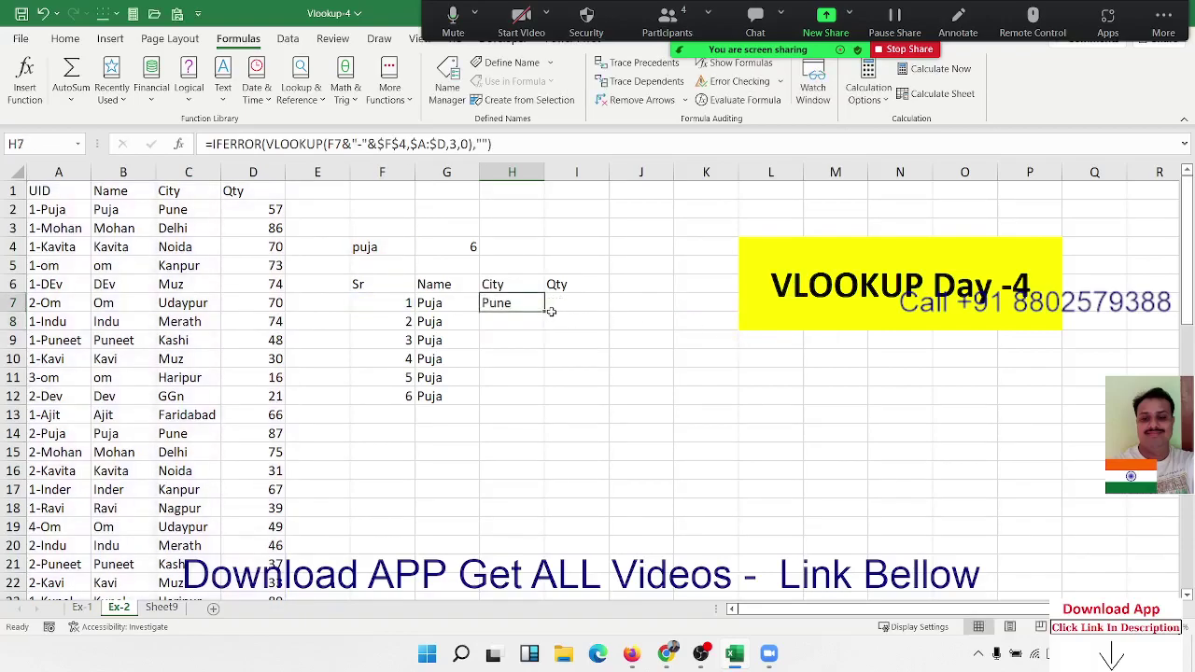
double_click(545, 309)
click(530, 309)
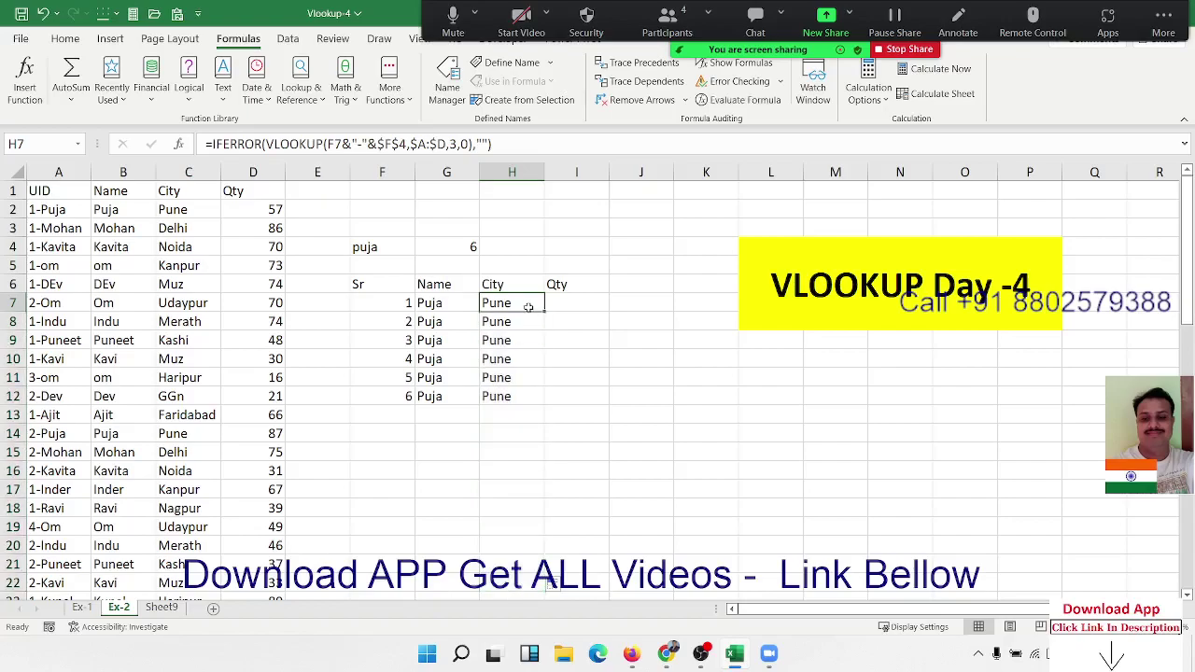
Copy H7's City formula and paste it into I7.
double_click(529, 309)
drag(783, 302, 482, 303)
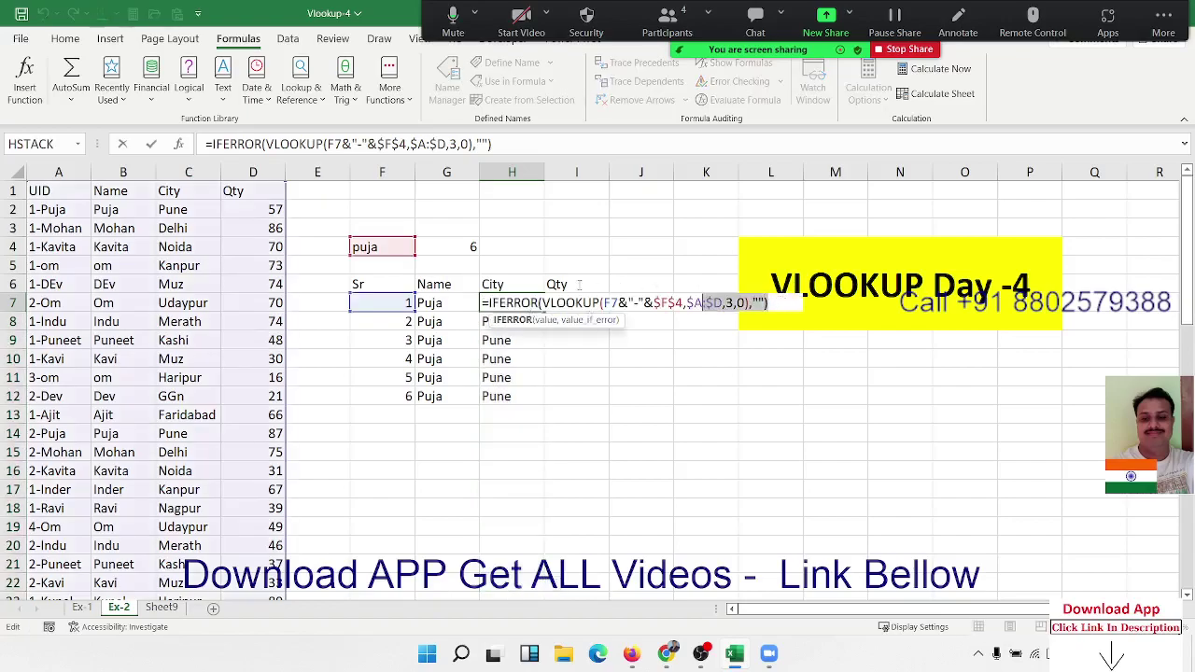
key(ctrl+c)
key(Escape)
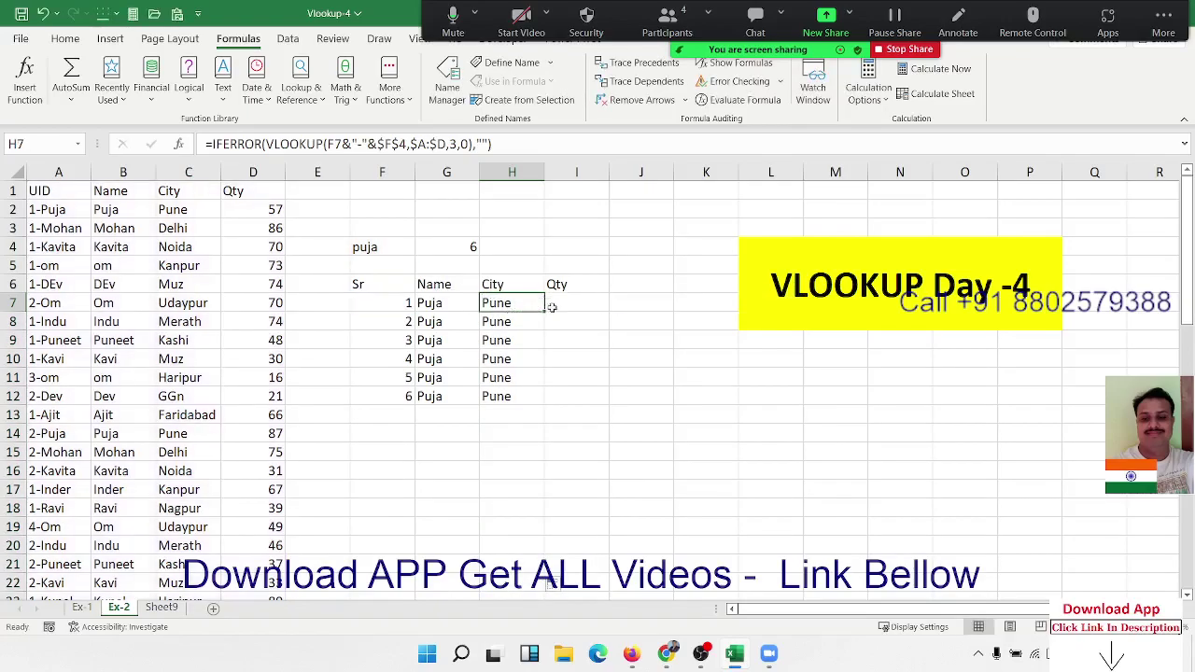
click(565, 310)
key(ctrl+v)
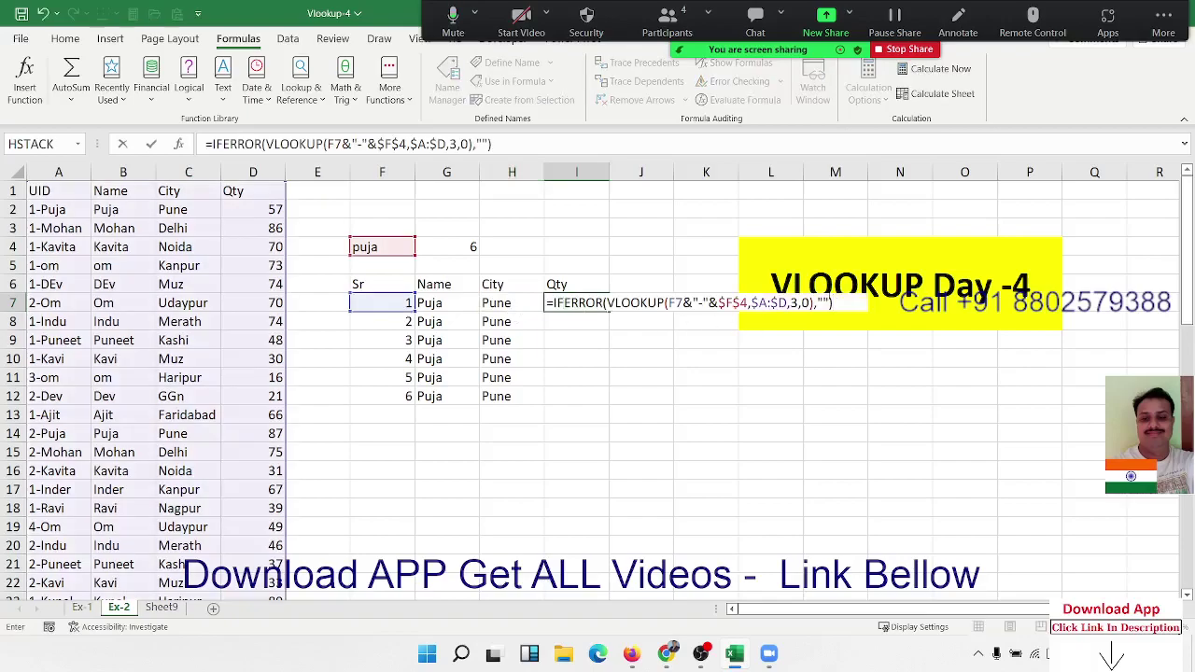
Change I7's column index to 4 and fill down, giving Qty 57, 87, 27, 73, 41, 71.
click(798, 302)
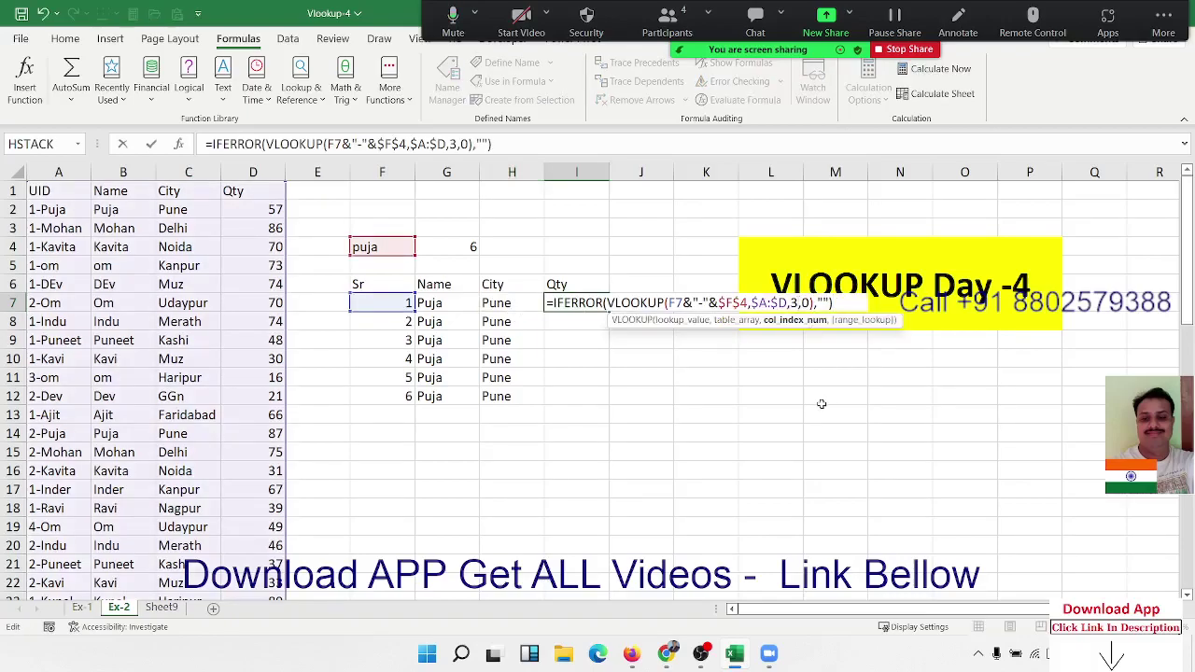
key(BackSpace)
text(4)
key(Return)
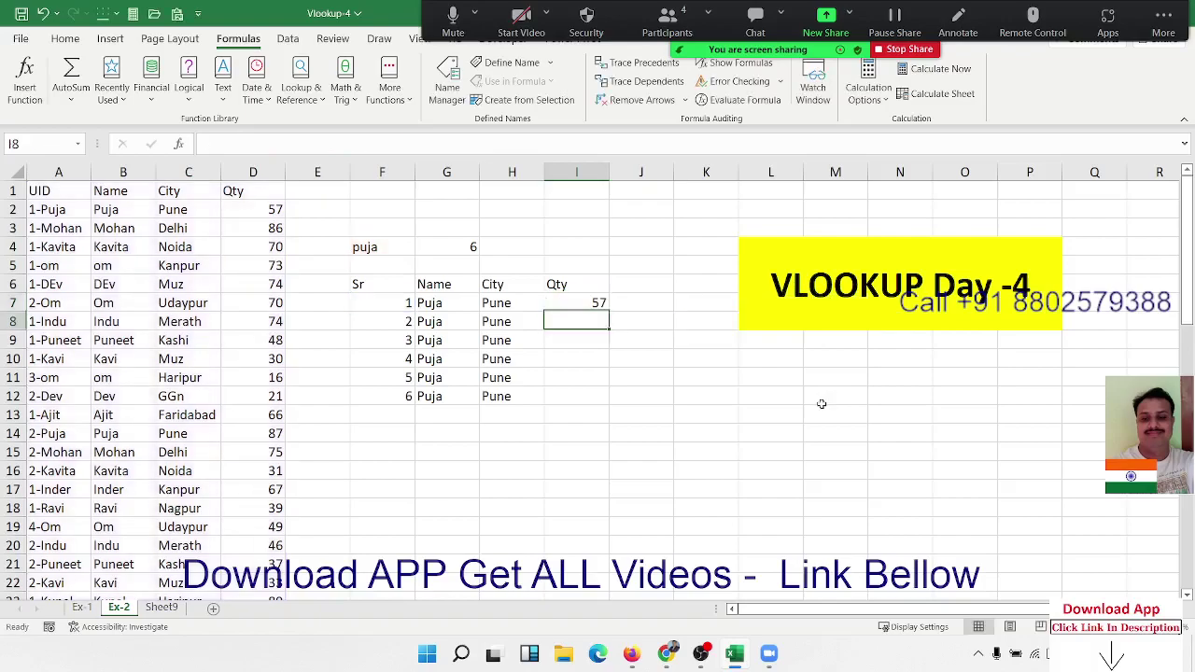
key(Up)
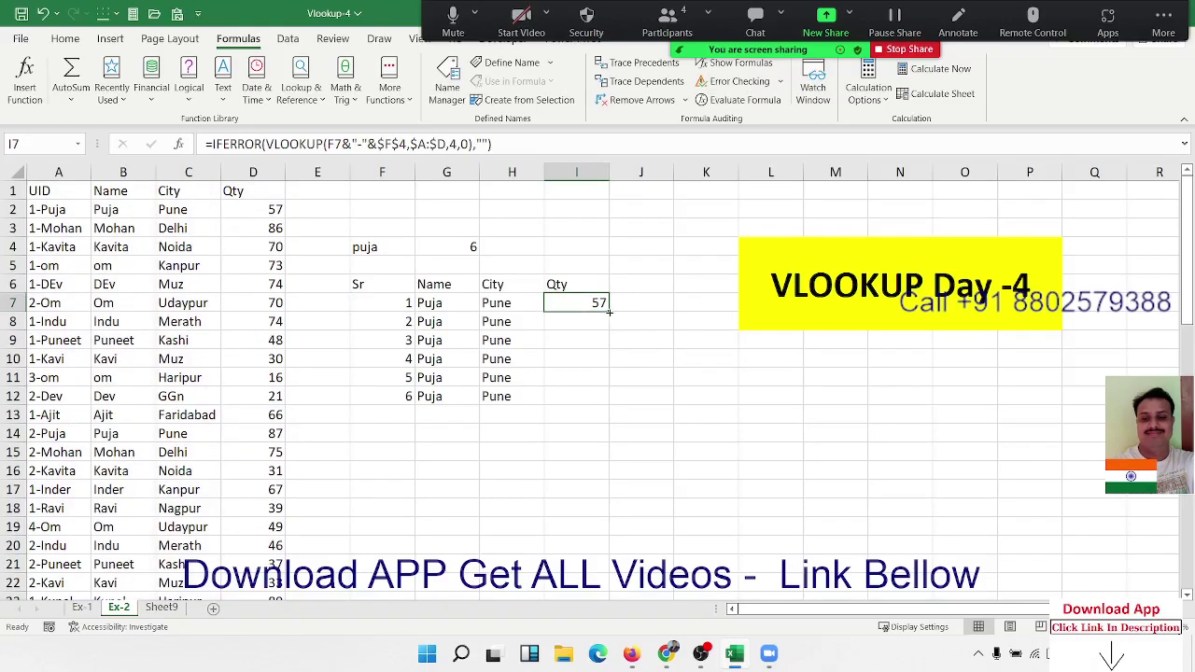
drag(608, 312, 576, 583)
click(576, 421)
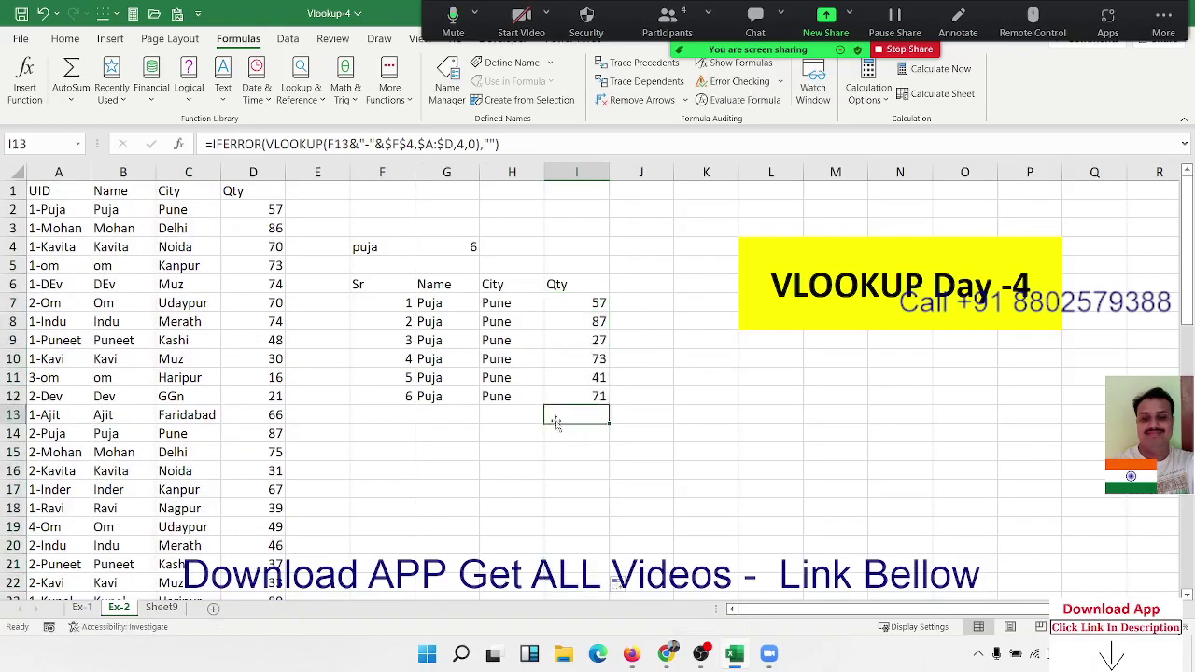
click(385, 247)
text(Om)
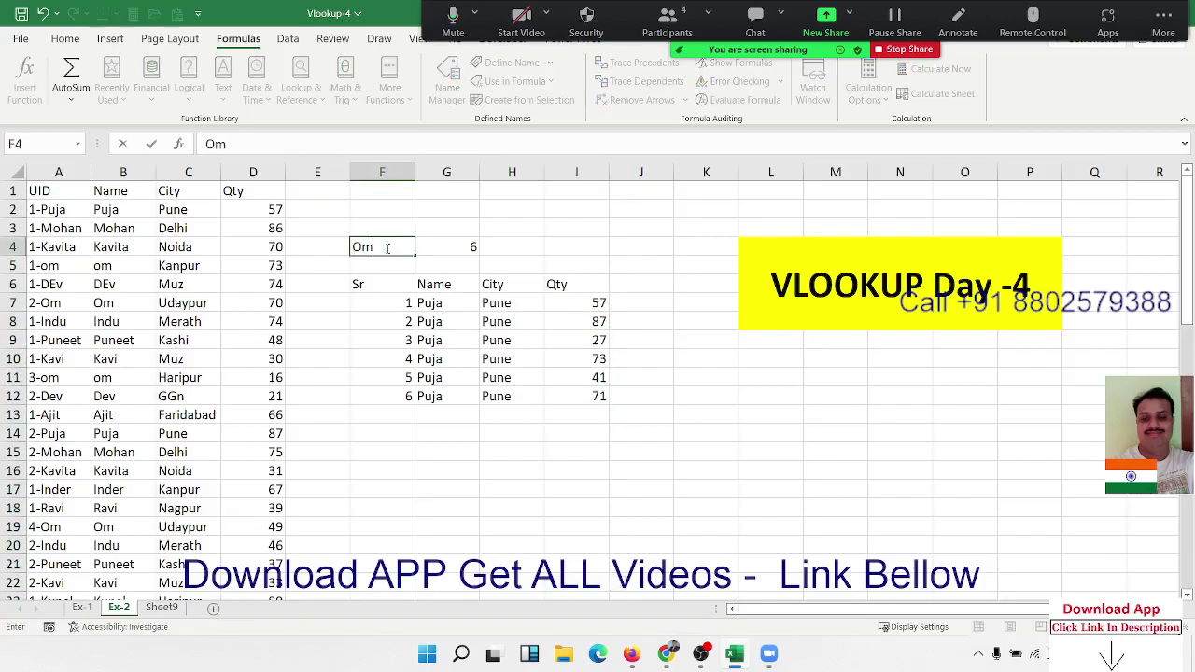
key(Return)
click(386, 247)
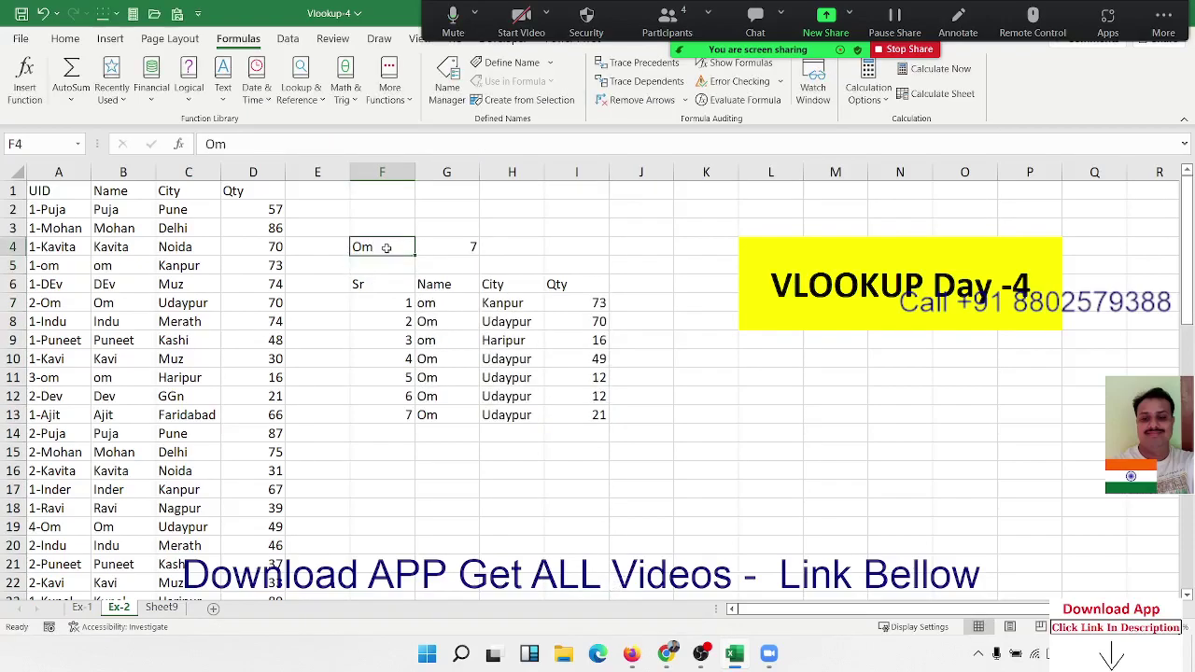
text(De)
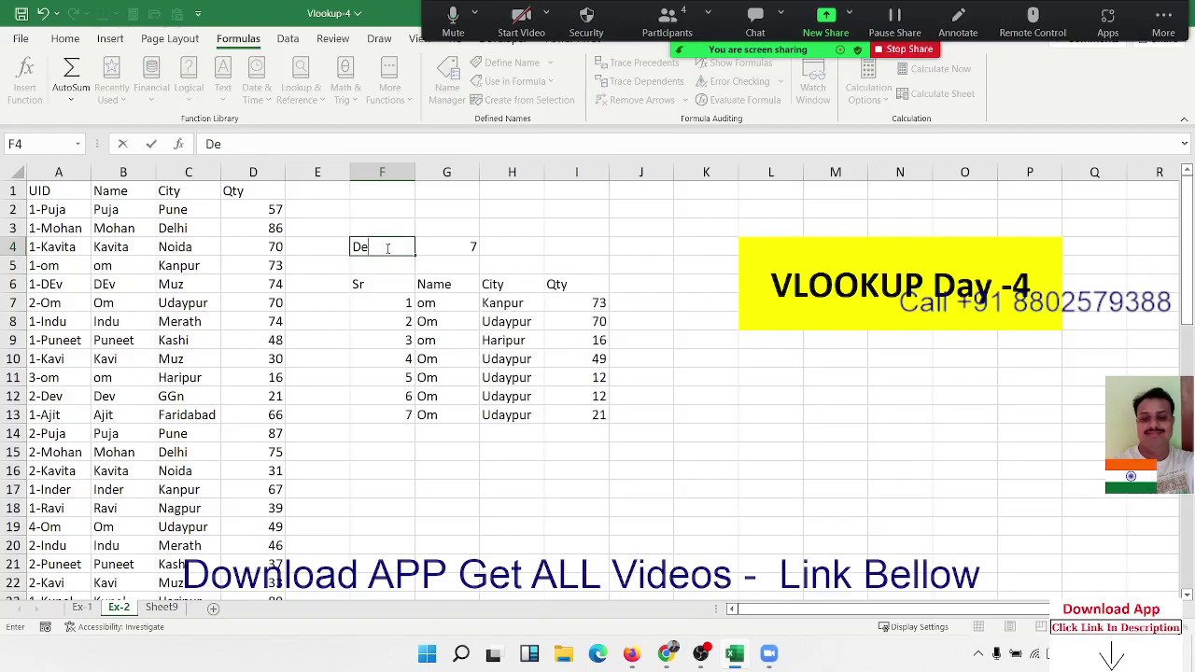
text(v)
key(Return)
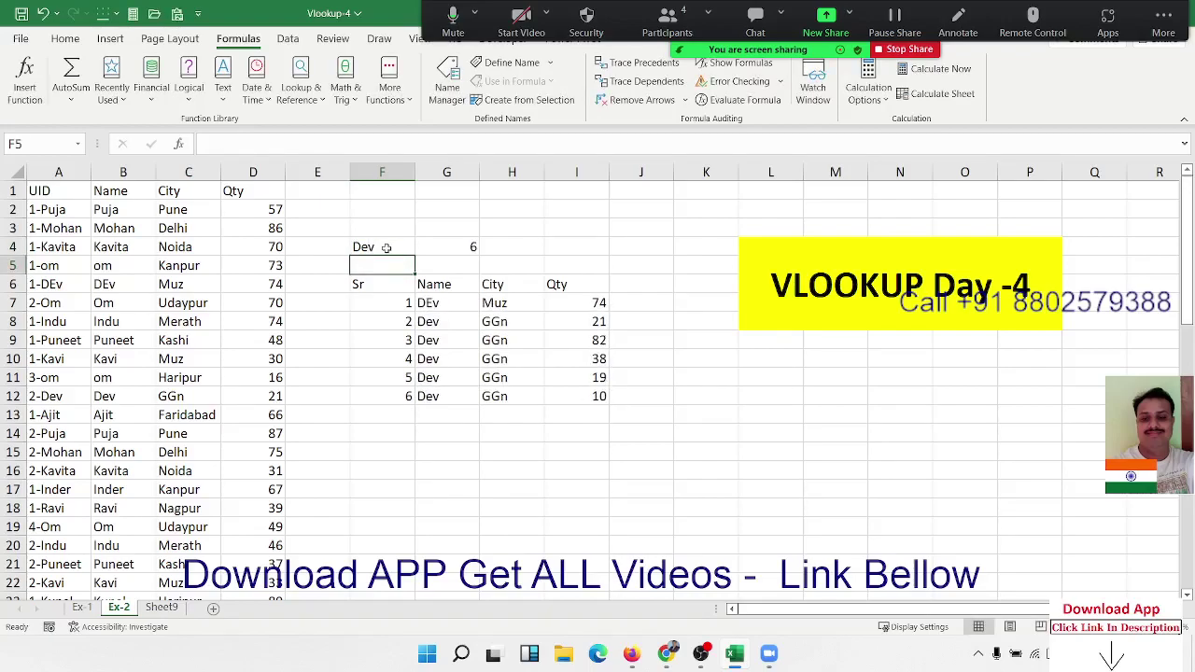
key(Down)
key(Left)
key(Left)
key(Left)
key(Left)
key(Down)
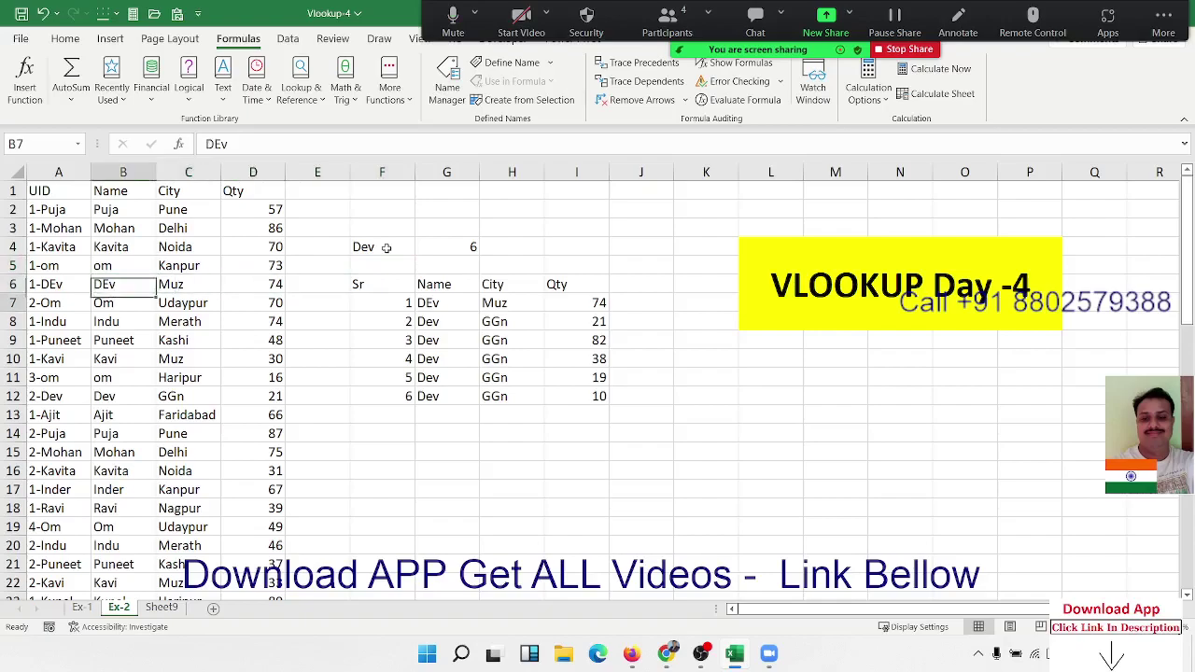
key(Down)
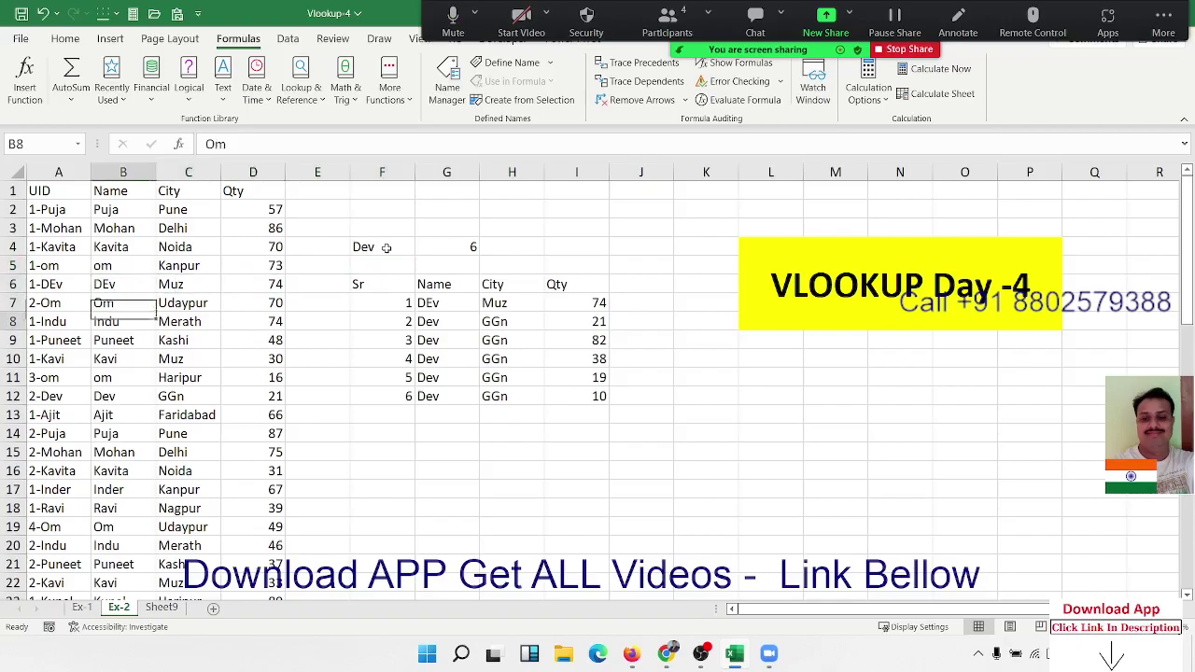
text(KK)
key(Return)
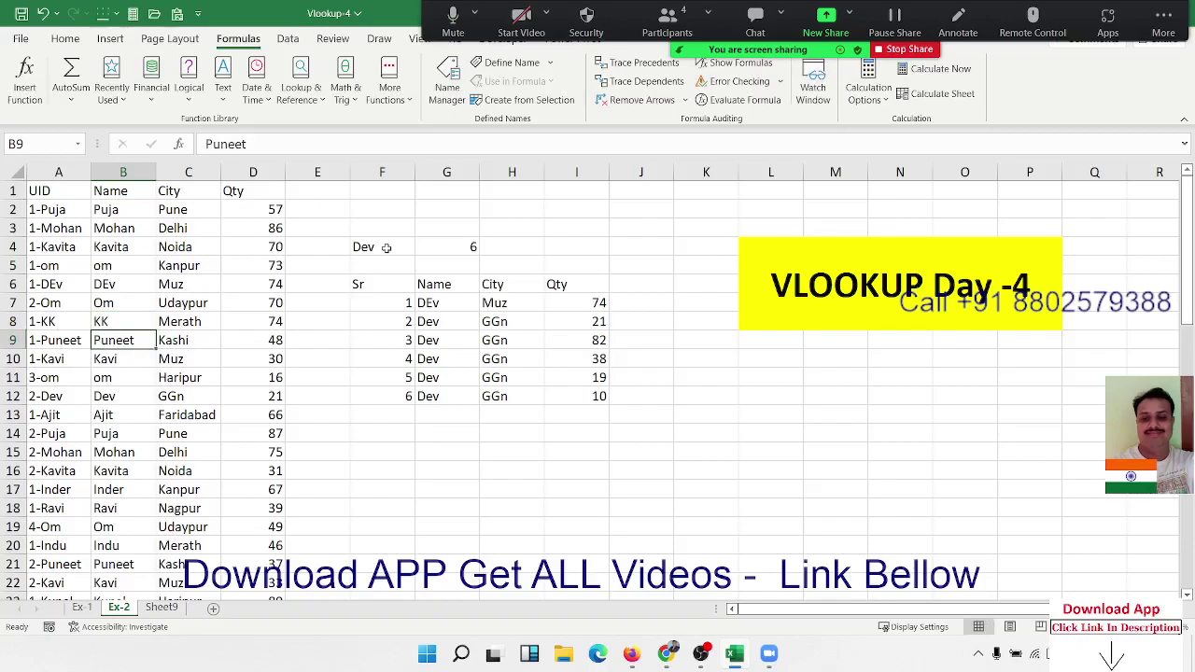
click(474, 248)
text(KK)
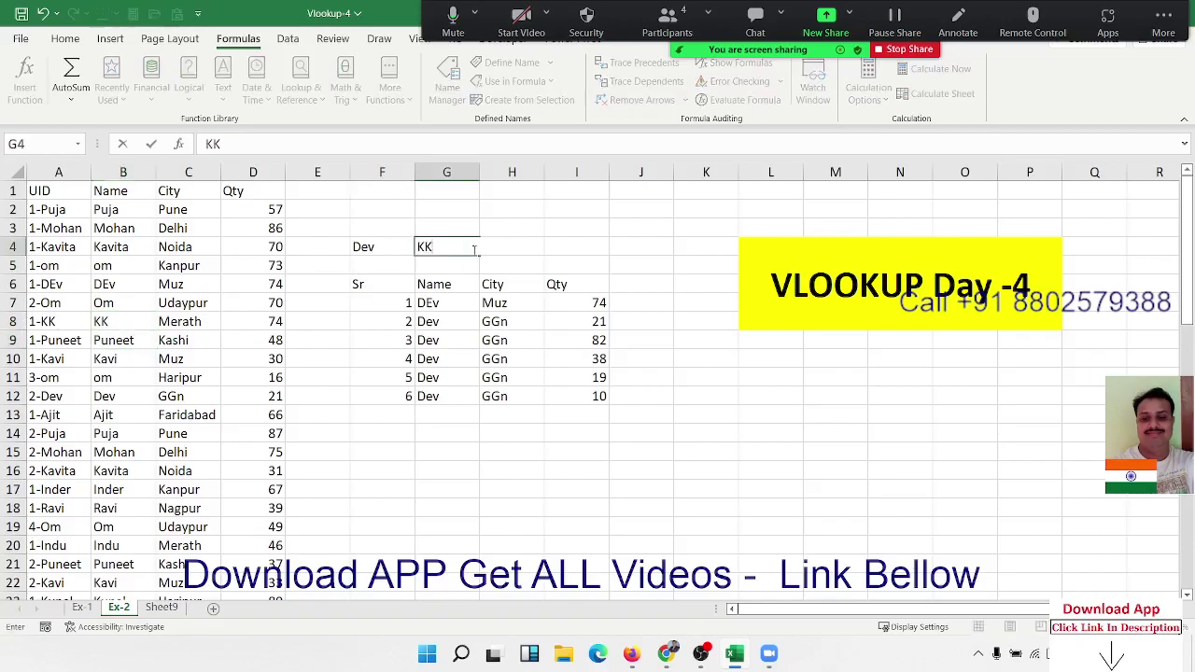
key(Return)
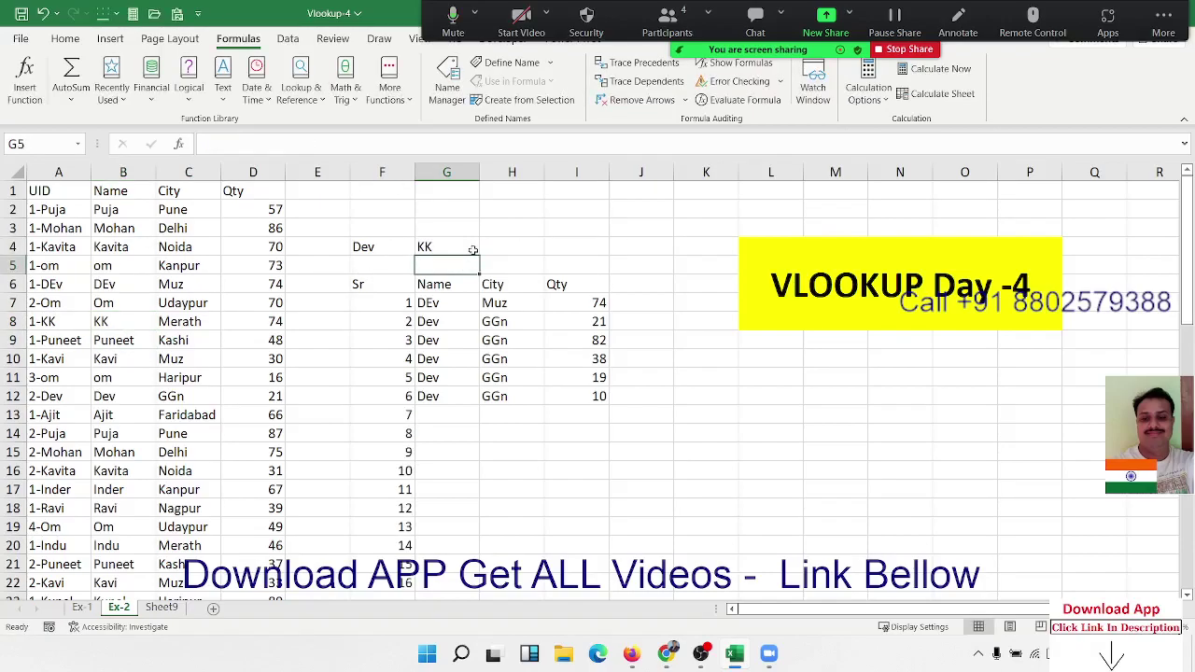
key(ctrl+z)
key(ctrl+z)
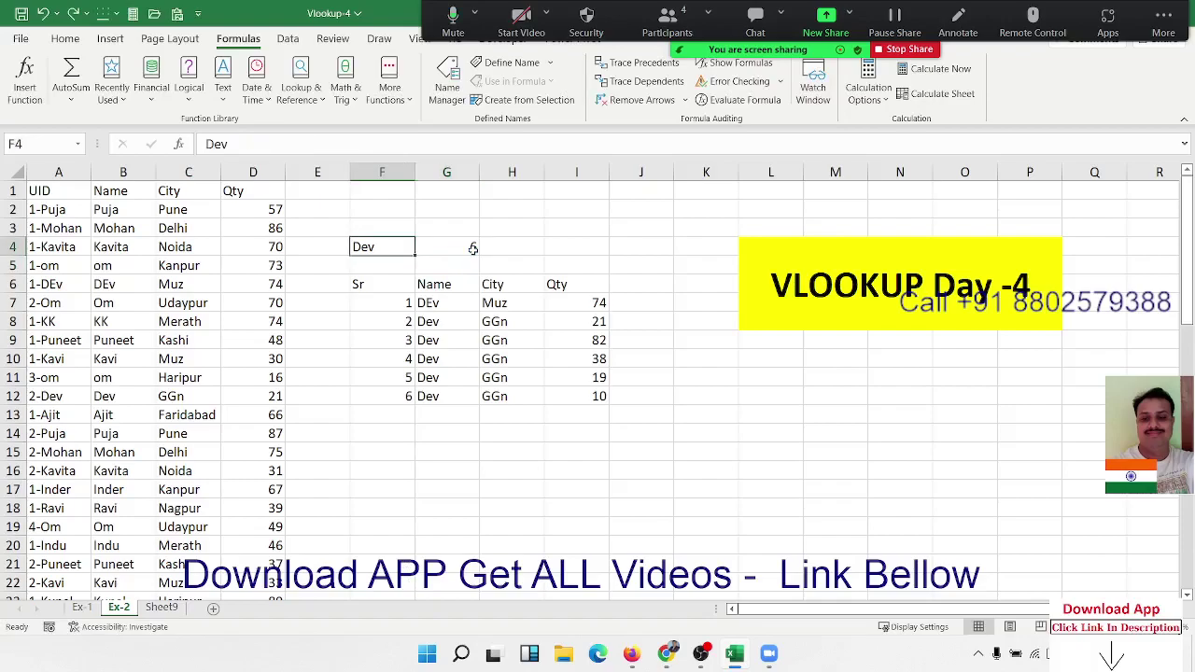
text(KK)
key(Return)
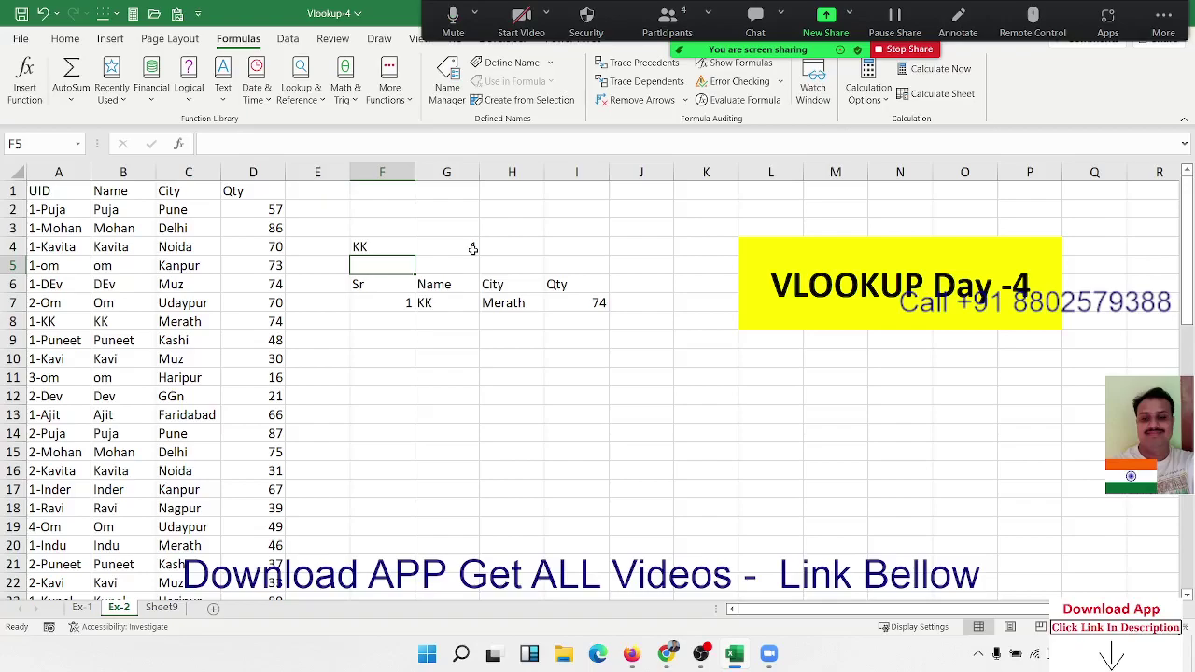
key(Down)
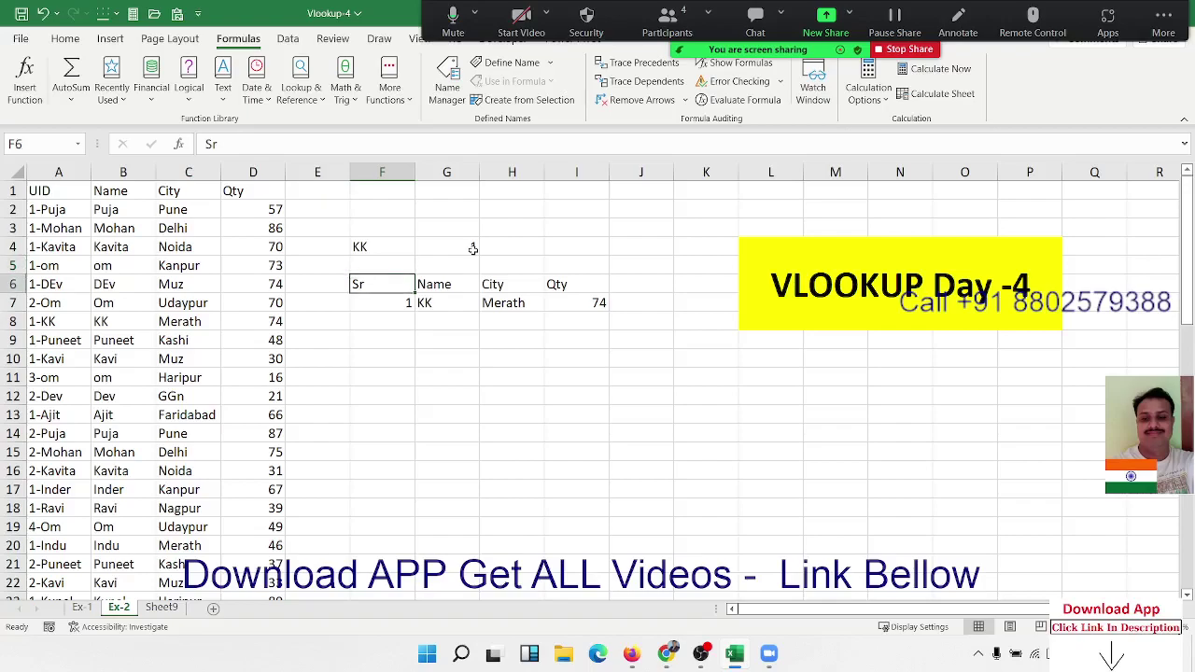
key(Up)
key(Up)
text(Dev)
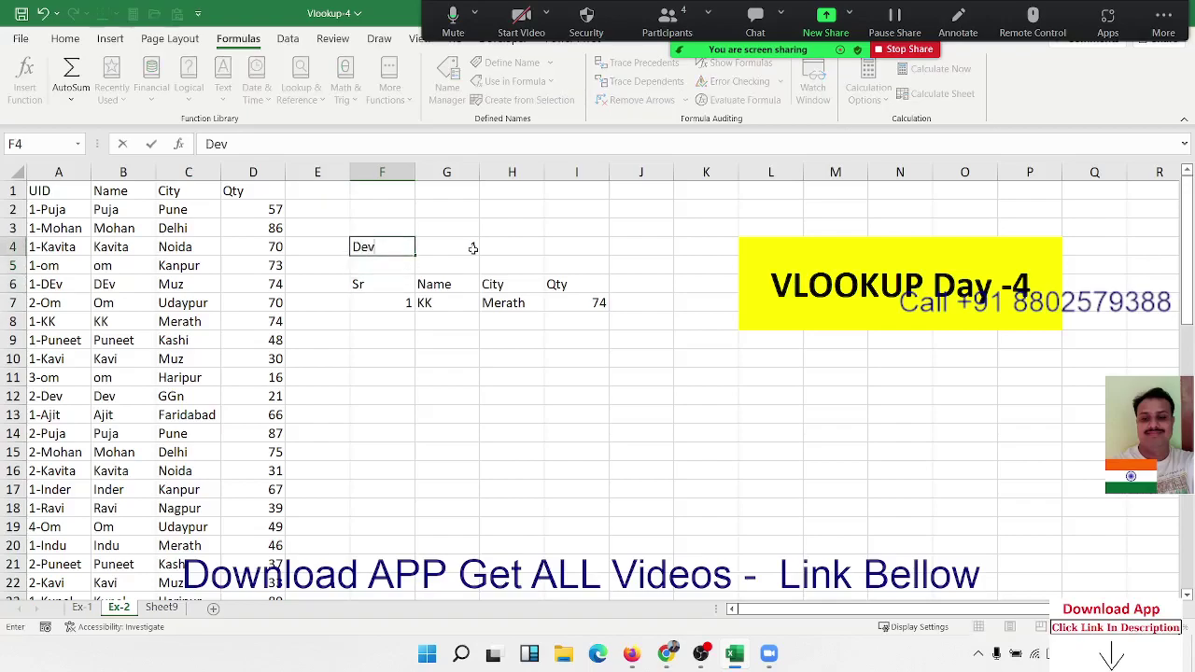
key(Return)
Inspect the column F results and the formula in F14 below the table.
key(Down)
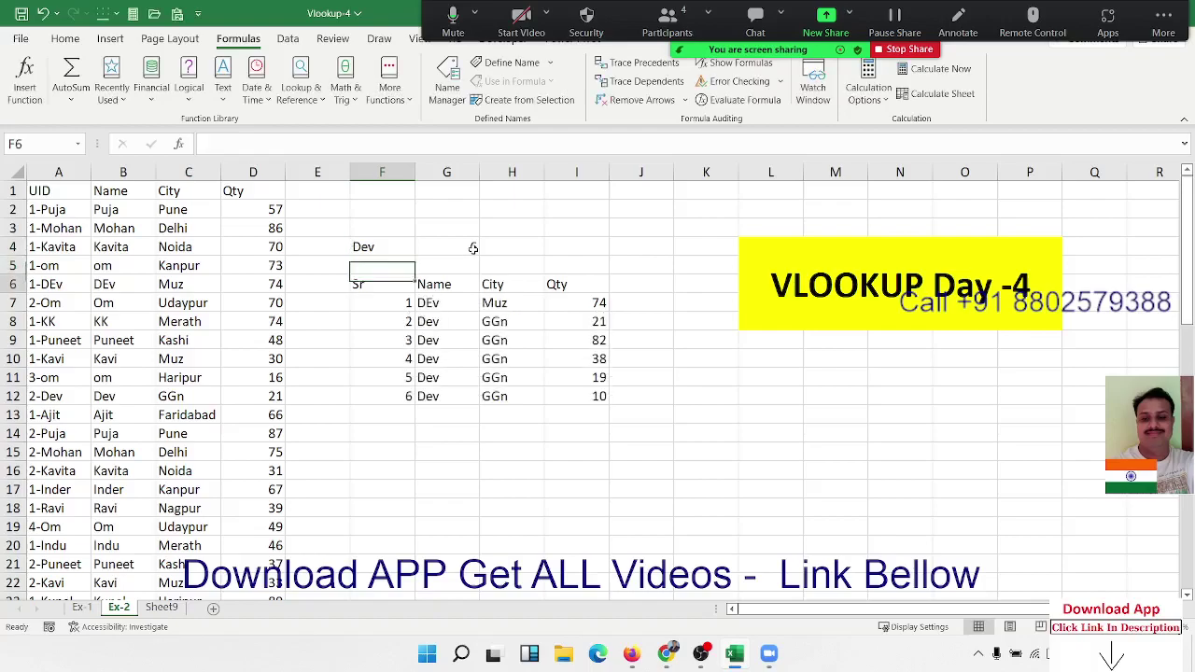
key(Down)
key(Down)
key(Down)
key(Down)
key(Down)
key(Down)
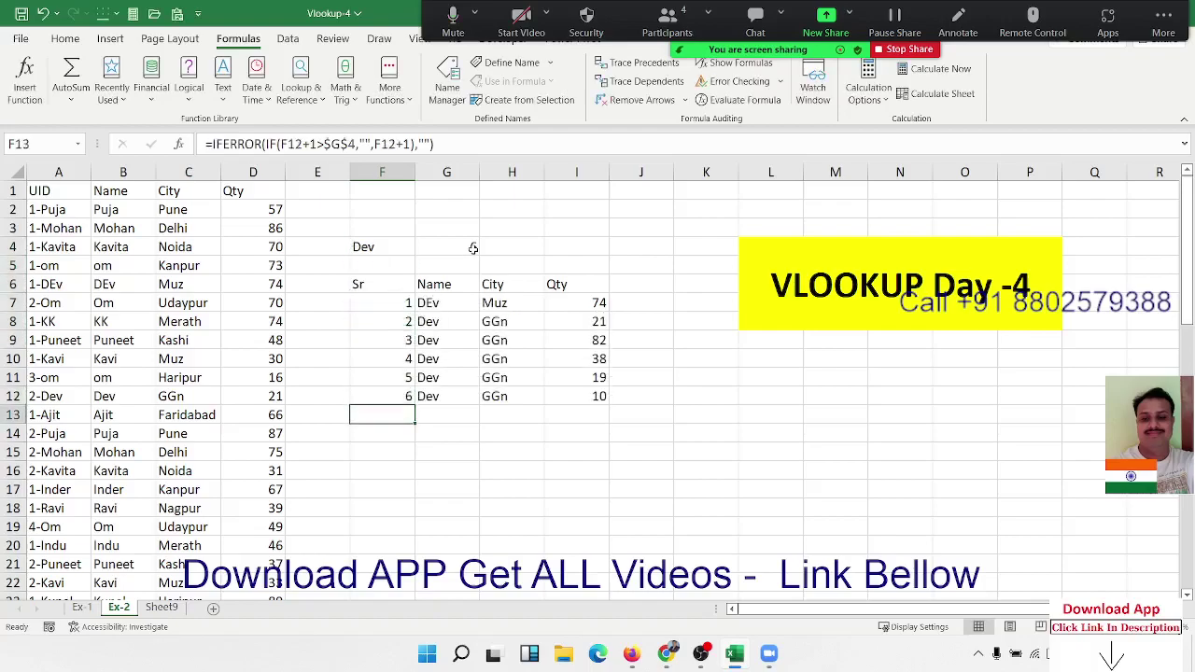
key(Down)
key(Up)
key(Down)
key(F2)
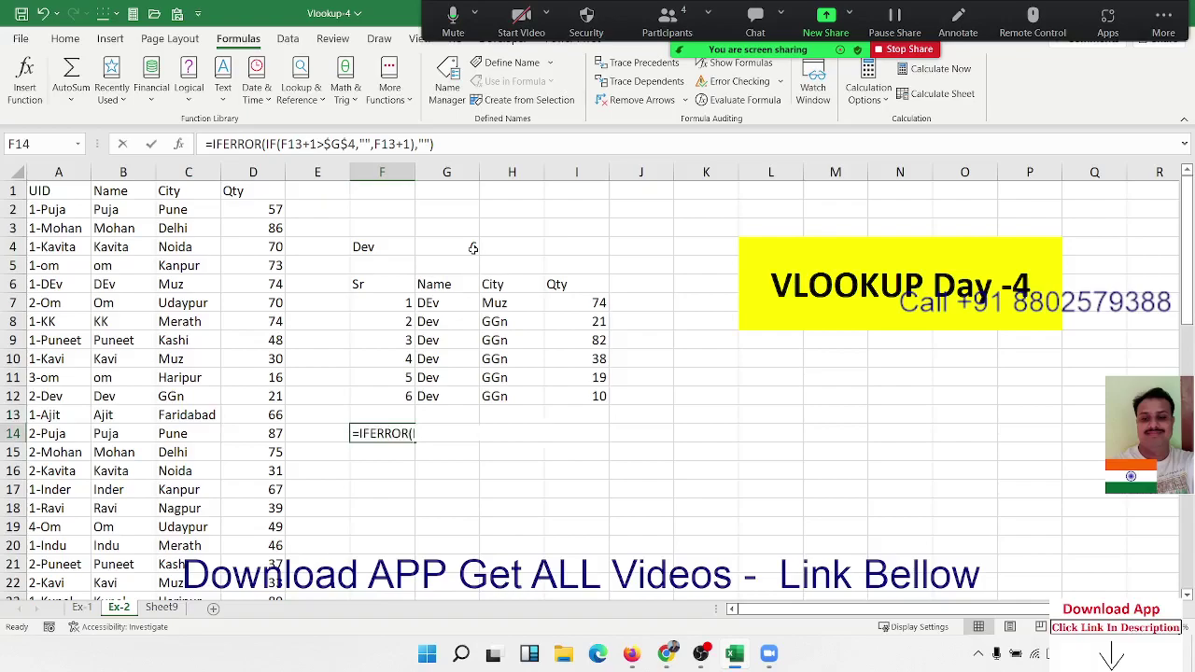
key(Escape)
Try a 'Total' label in F13, then clear F13 and F14's formula.
key(Up)
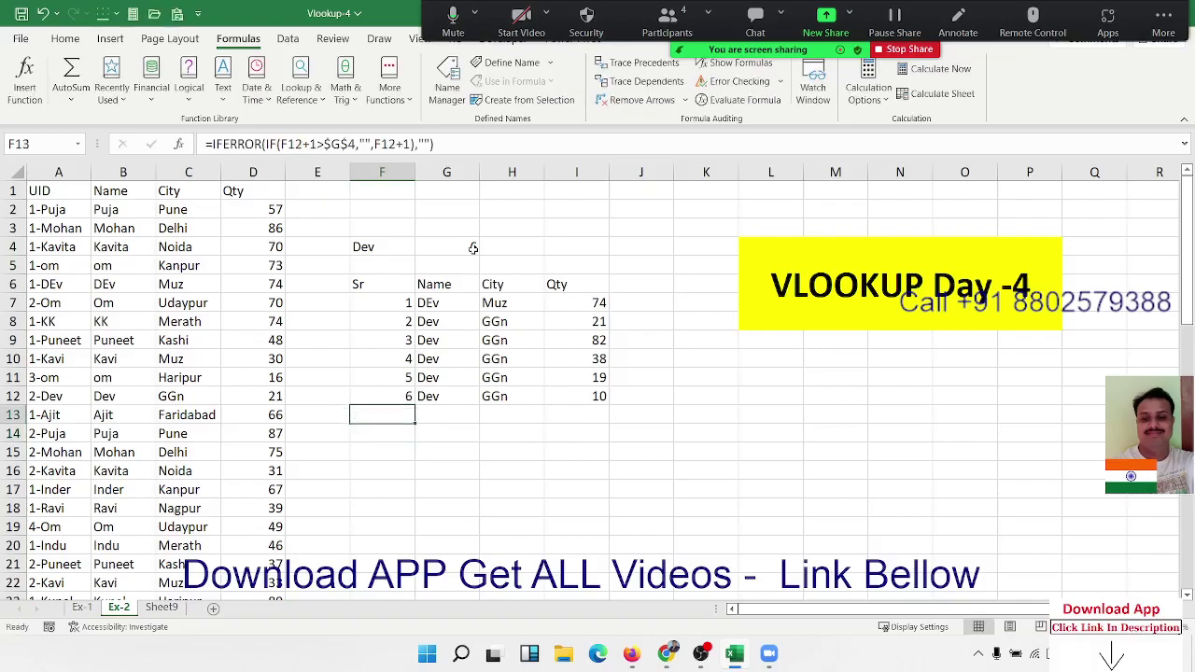
text(Total)
key(Return)
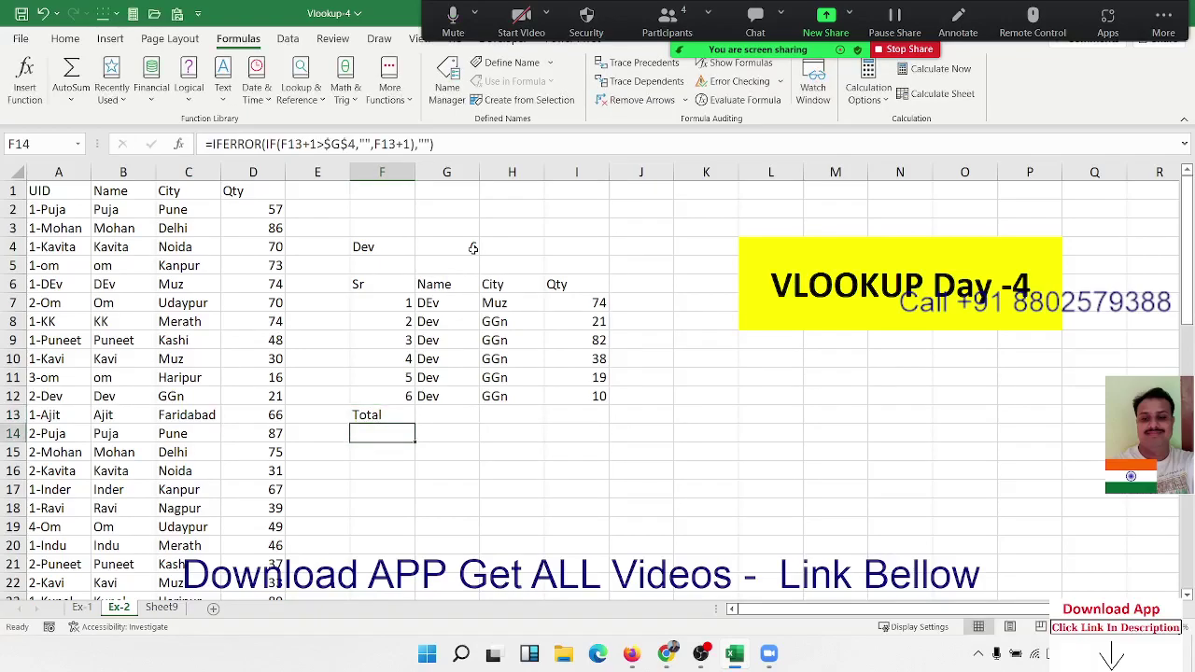
key(Delete)
key(Up)
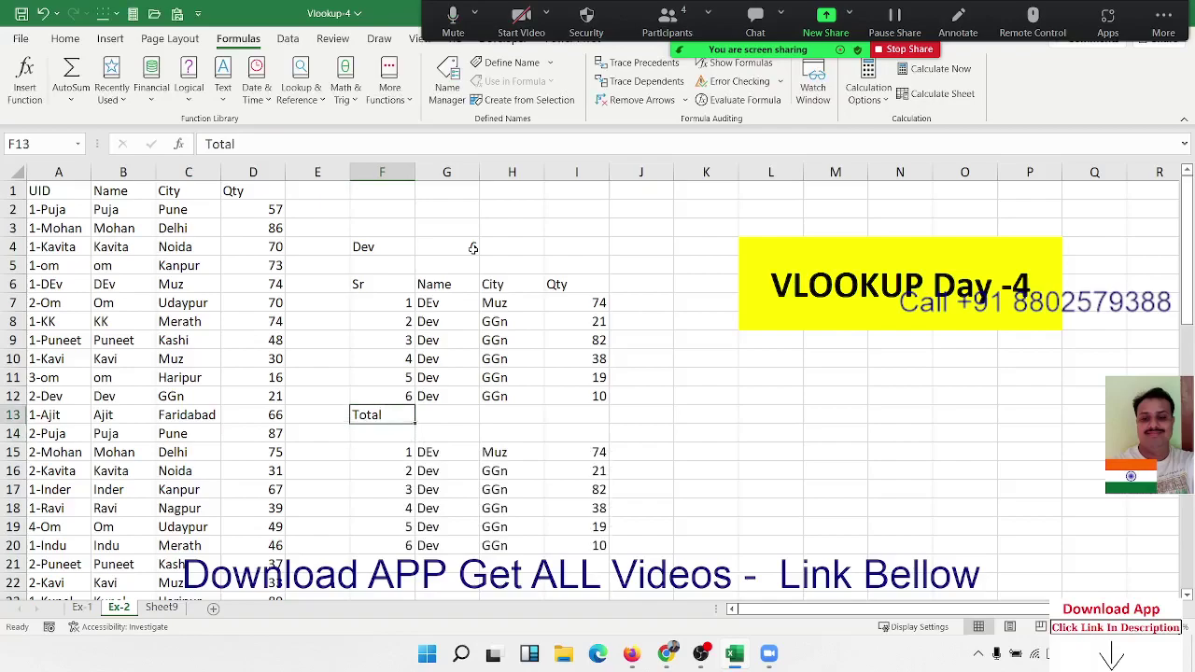
key(Delete)
Fill the serial-number formula from F12 down to F16 with Ctrl+D.
key(Down)
key(Down)
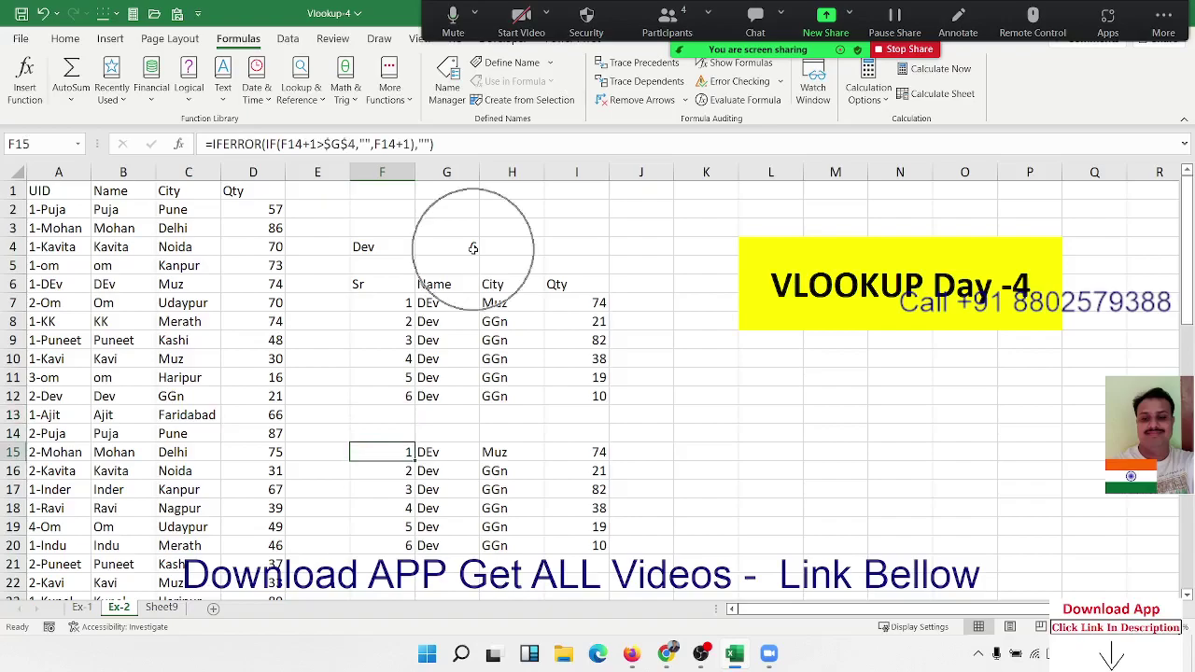
key(Up)
key(Up)
key(Up)
key(shift+Down)
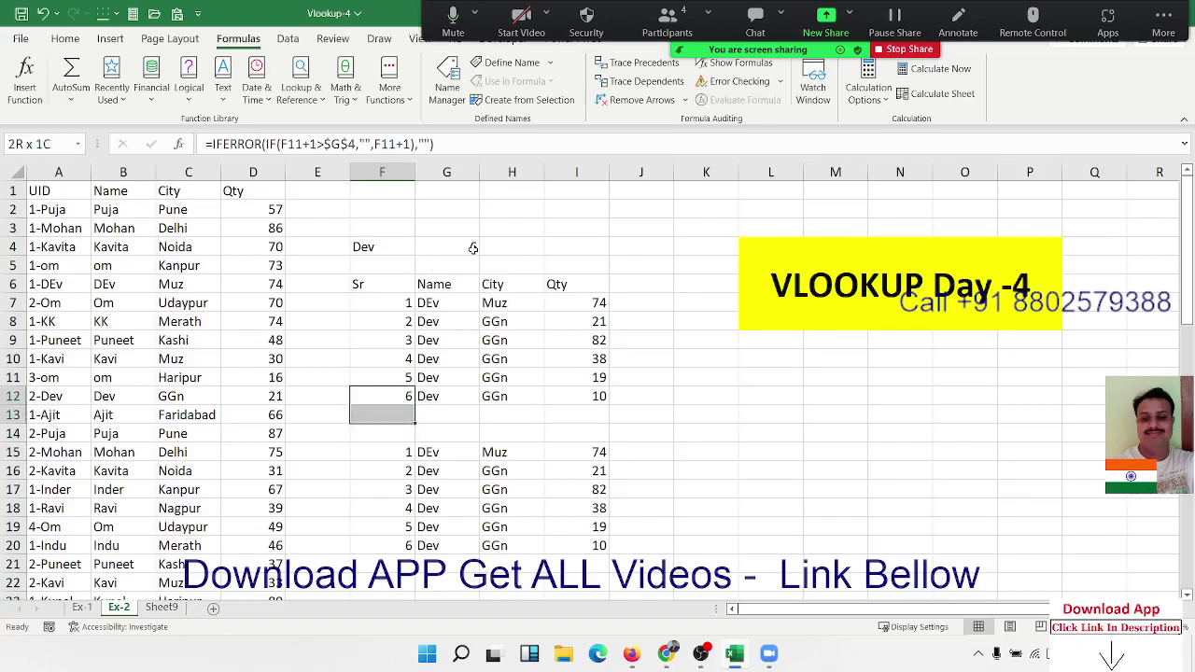
key(shift+Down)
key(shift+Down)
key(shift+Down)
key(ctrl+d)
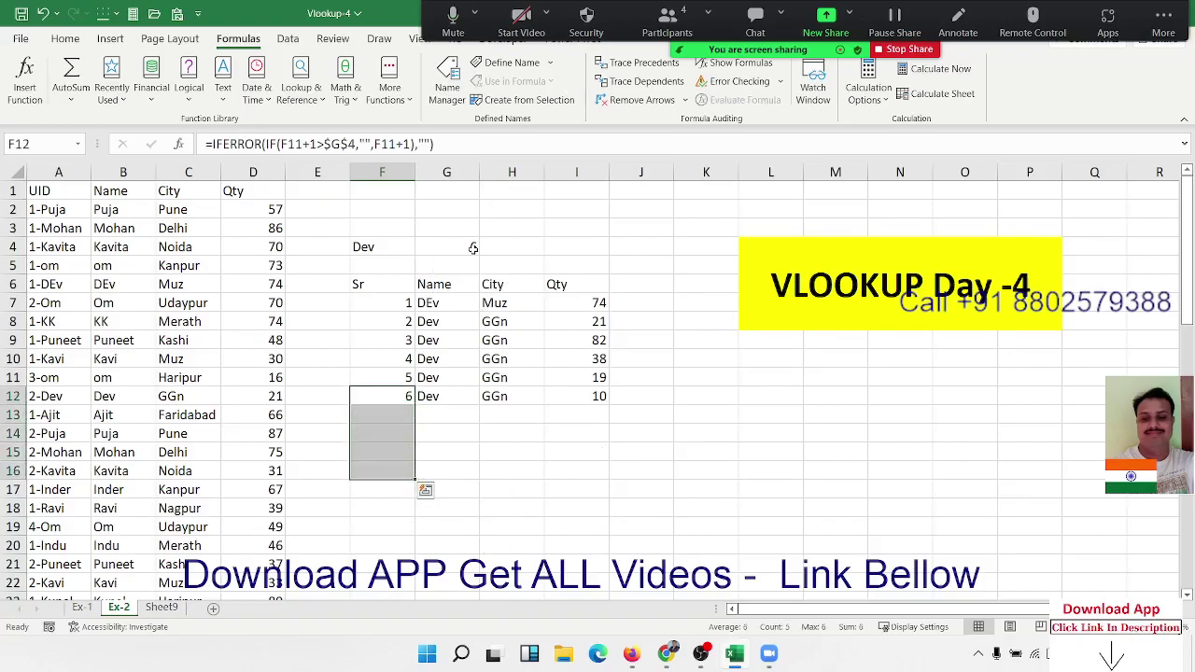
key(Down)
key(Down)
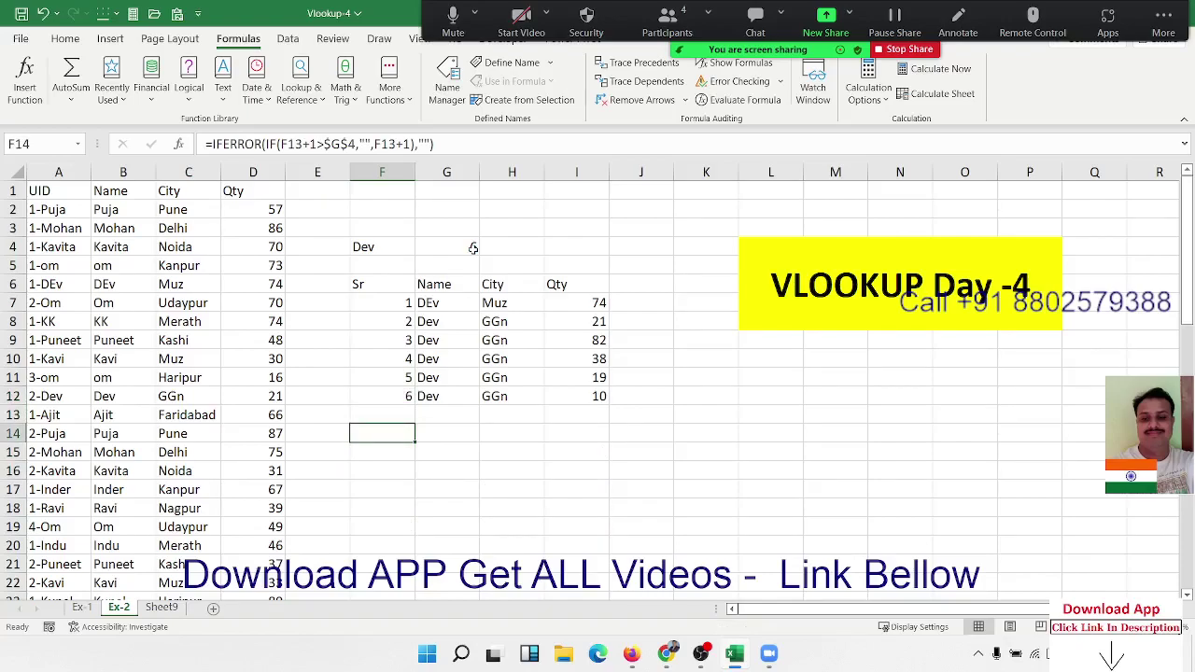
Check that F13 and F14 stay blank past Dev's six serial numbers.
key(Up)
key(Up)
key(Down)
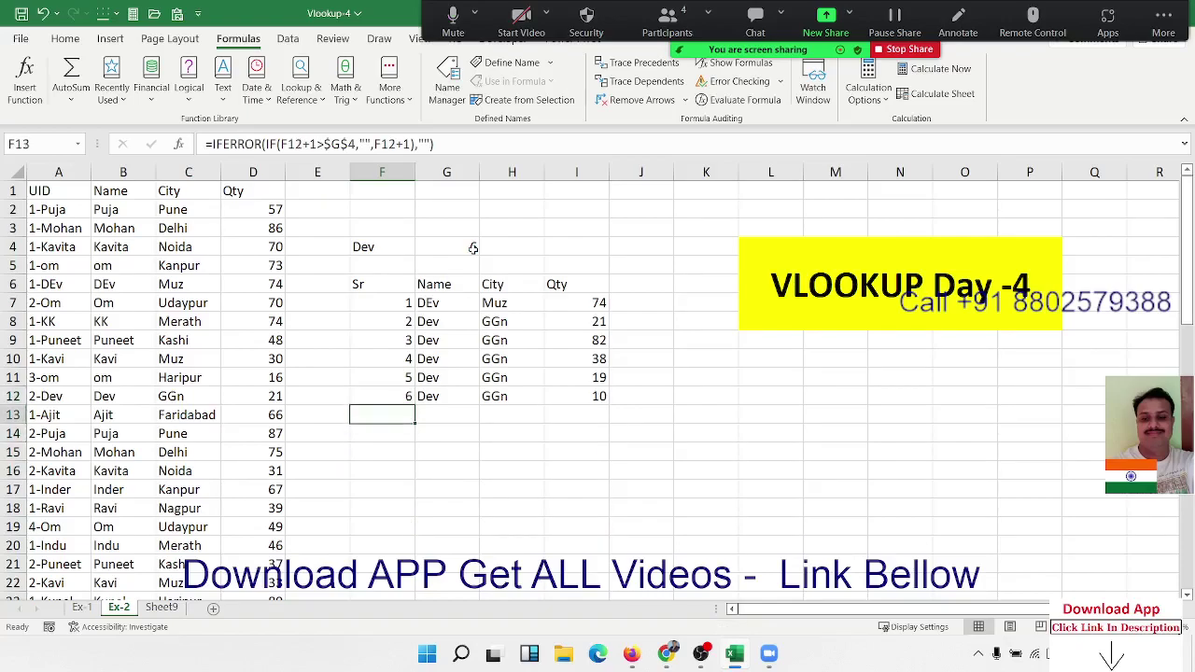
key(Right)
key(Right)
key(Right)
key(Left)
key(Left)
key(Left)
key(Up)
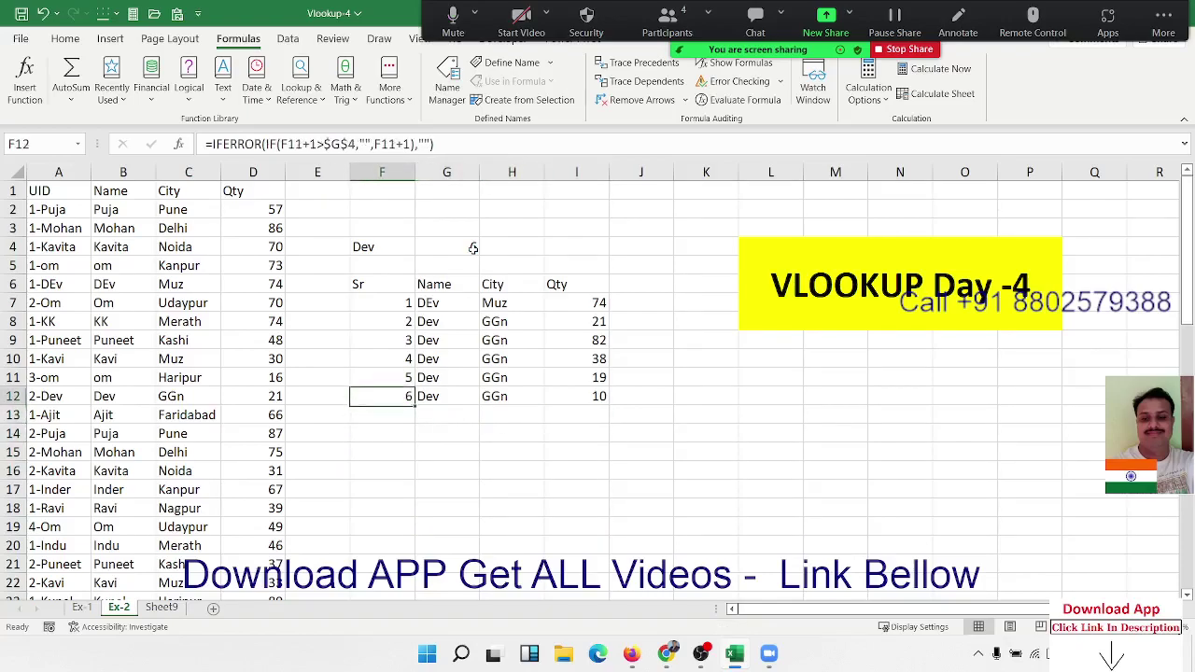
key(shift+Up)
key(shift+Up)
key(shift+Up)
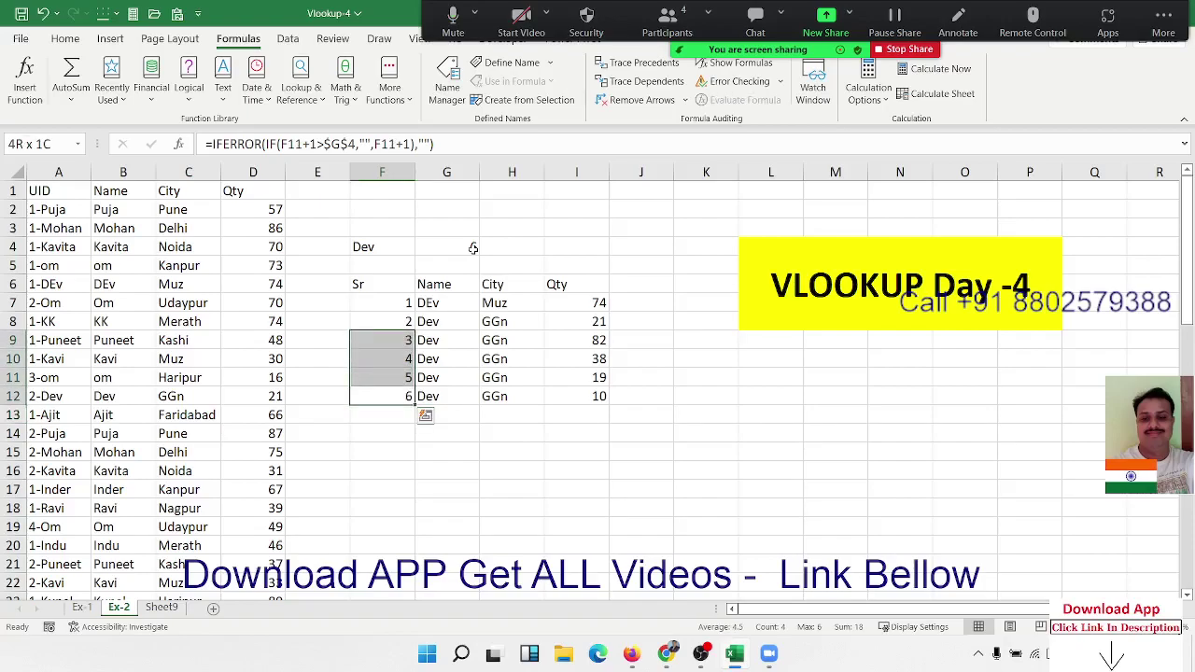
key(Down)
key(Down)
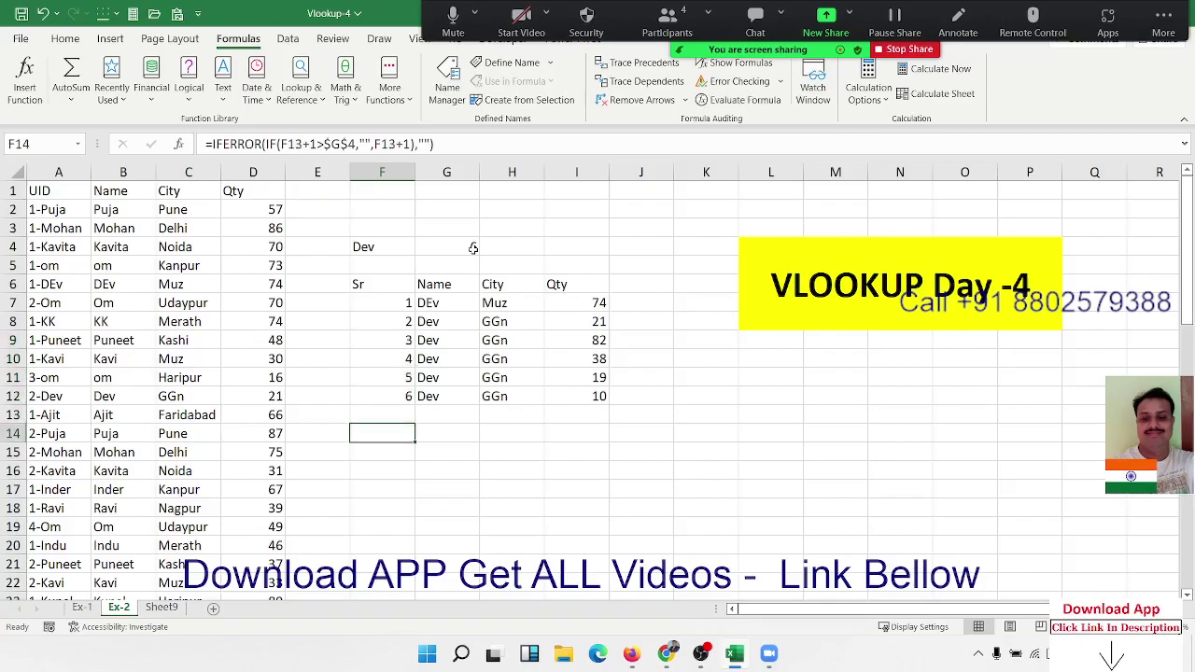
key(Up)
key(Down)
Save the Vlookup-4 workbook, show G9's VLOOKUP formula, and restore the Excel window.
click(21, 13)
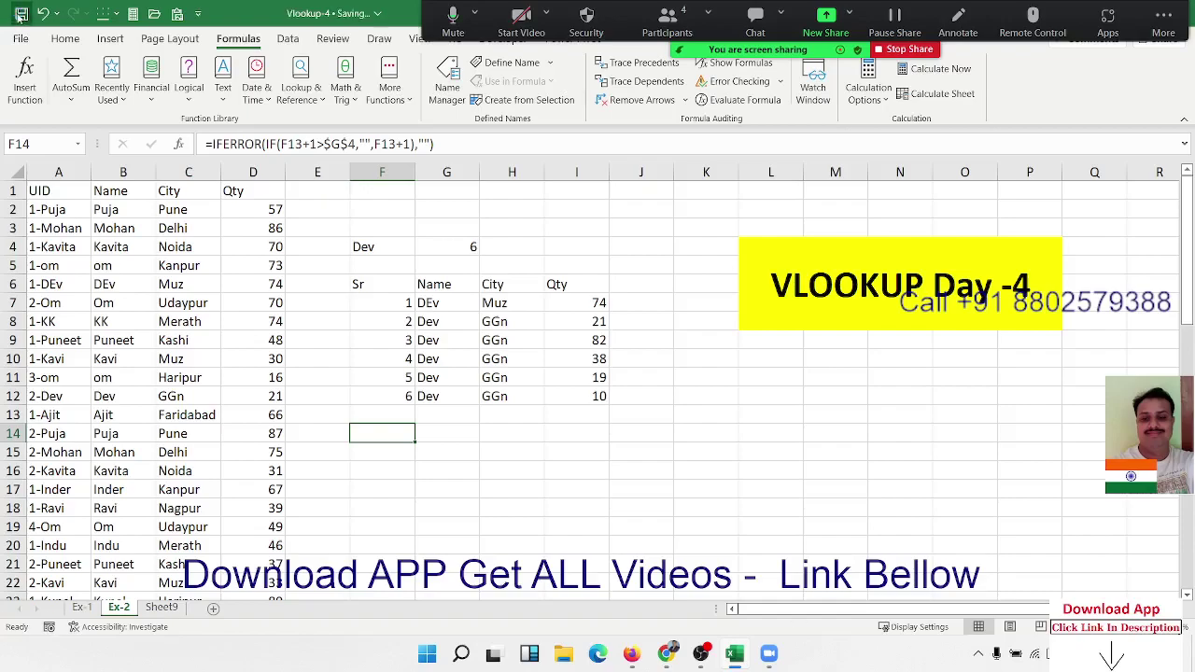
click(428, 340)
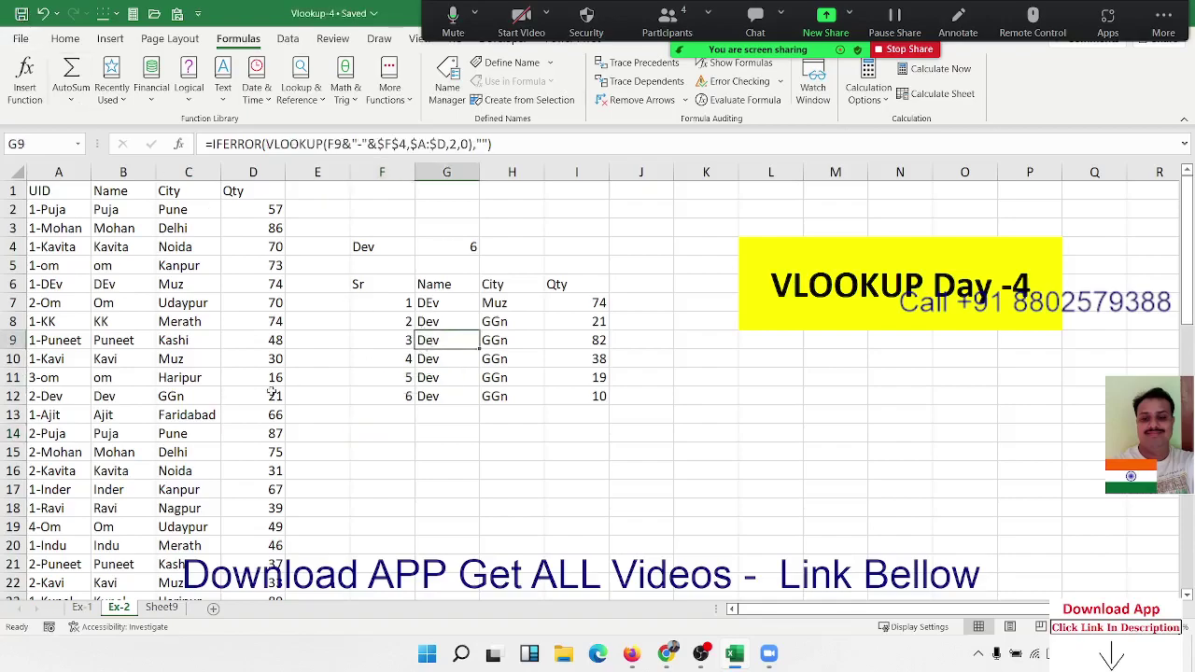
double_click(237, 7)
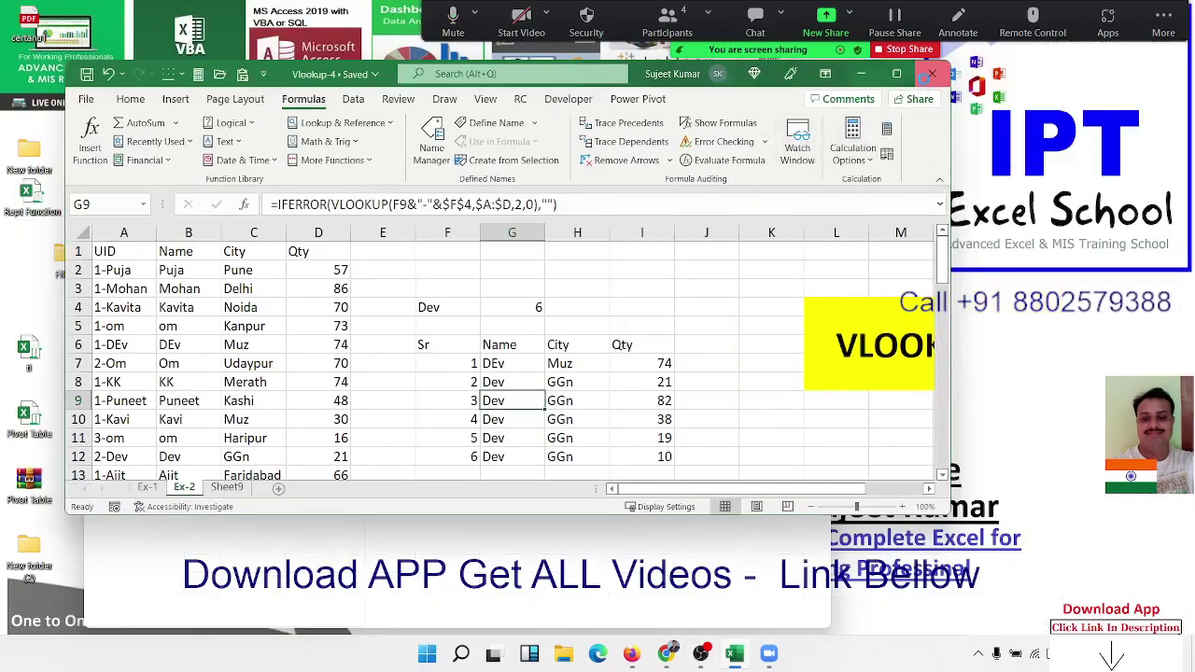
Close Excel, end the Zoom meeting for all participants, and minimize Zoom's home window.
click(799, 142)
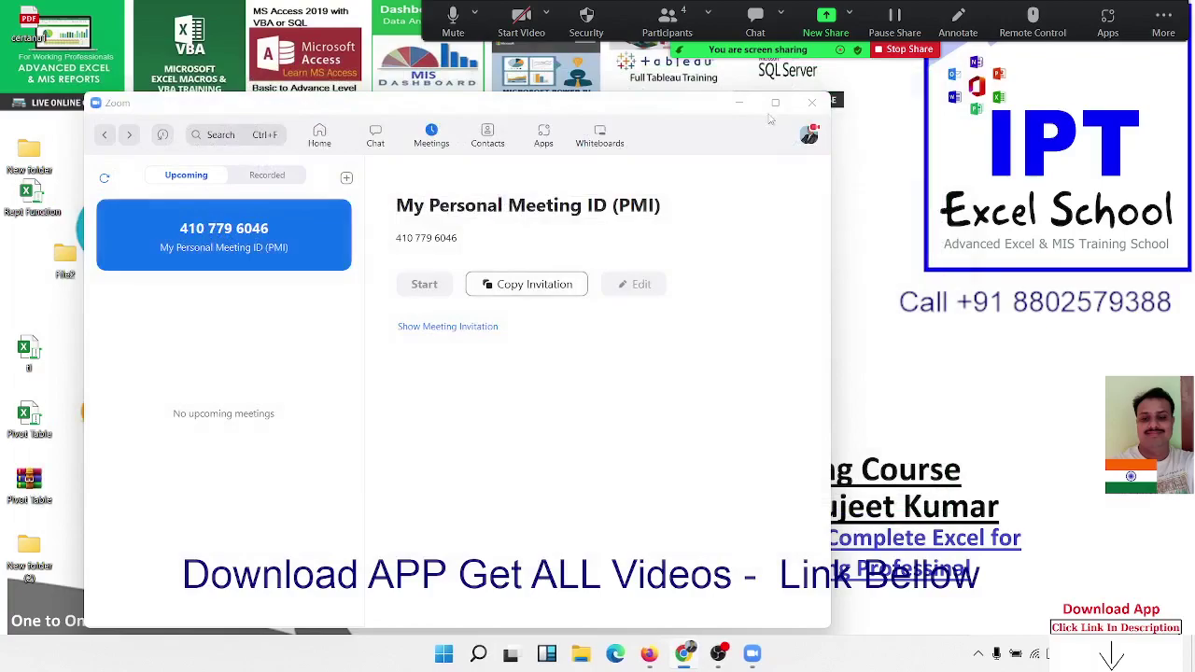
click(738, 102)
click(1163, 19)
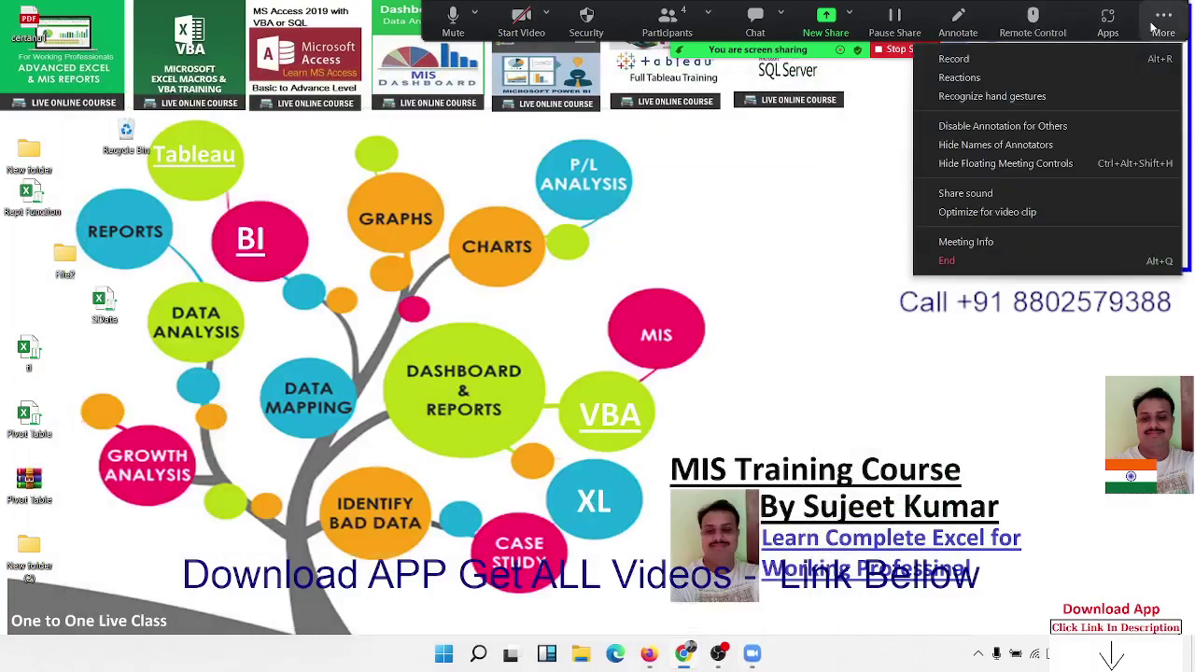
click(1030, 261)
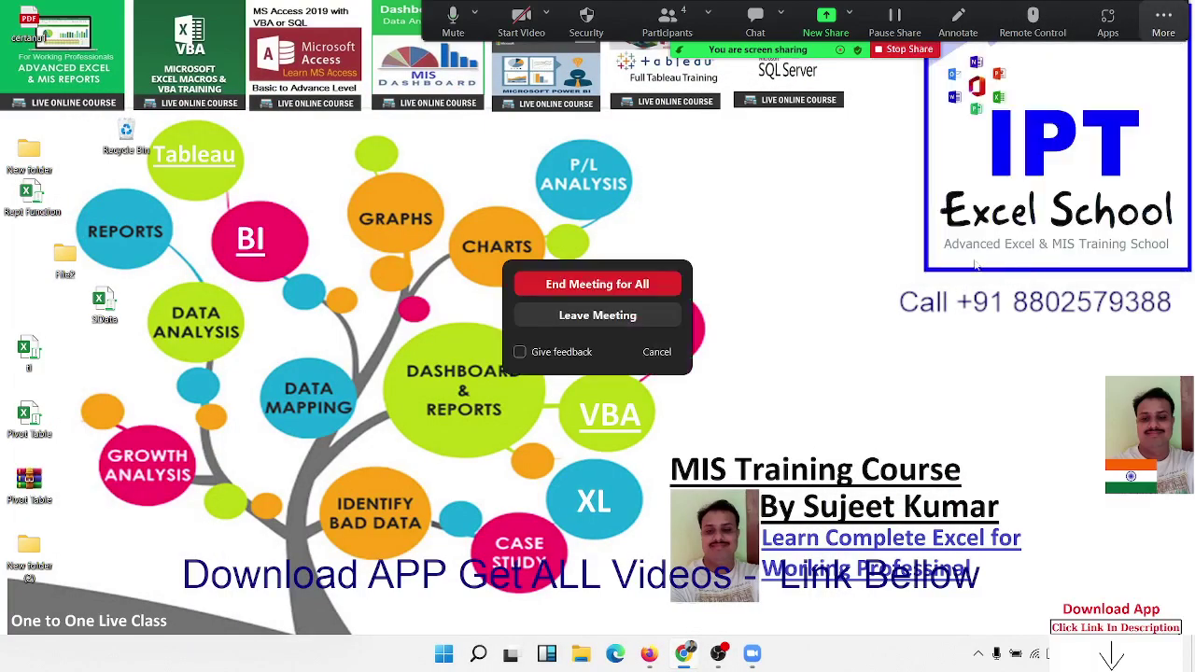
click(650, 285)
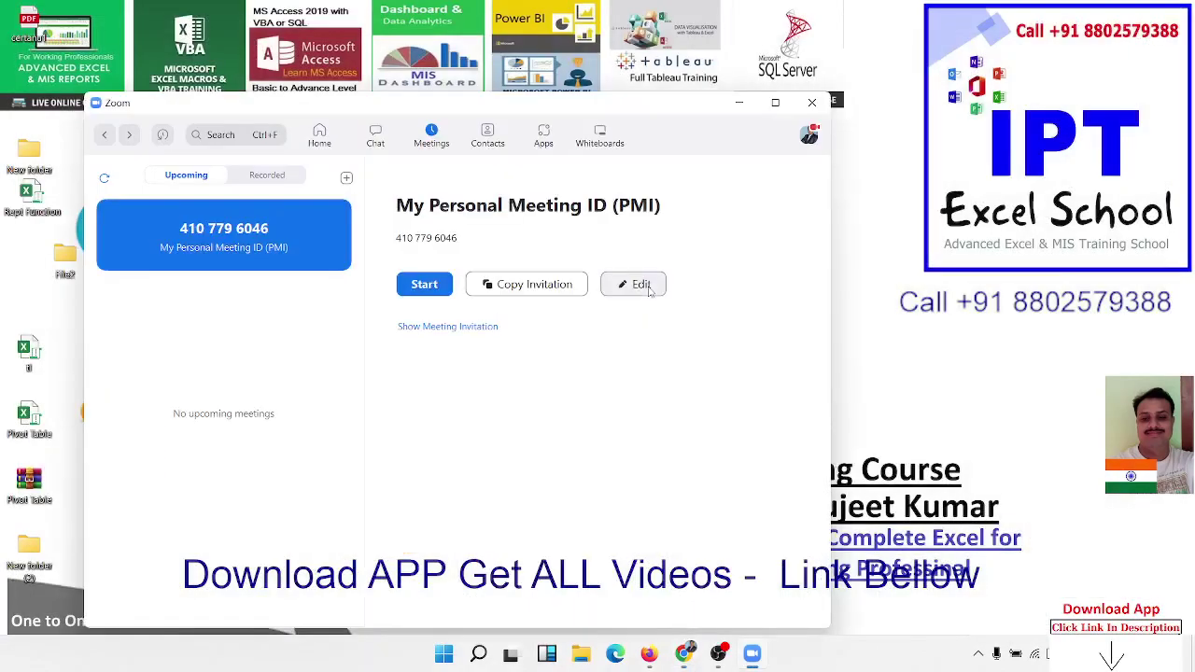
click(738, 108)
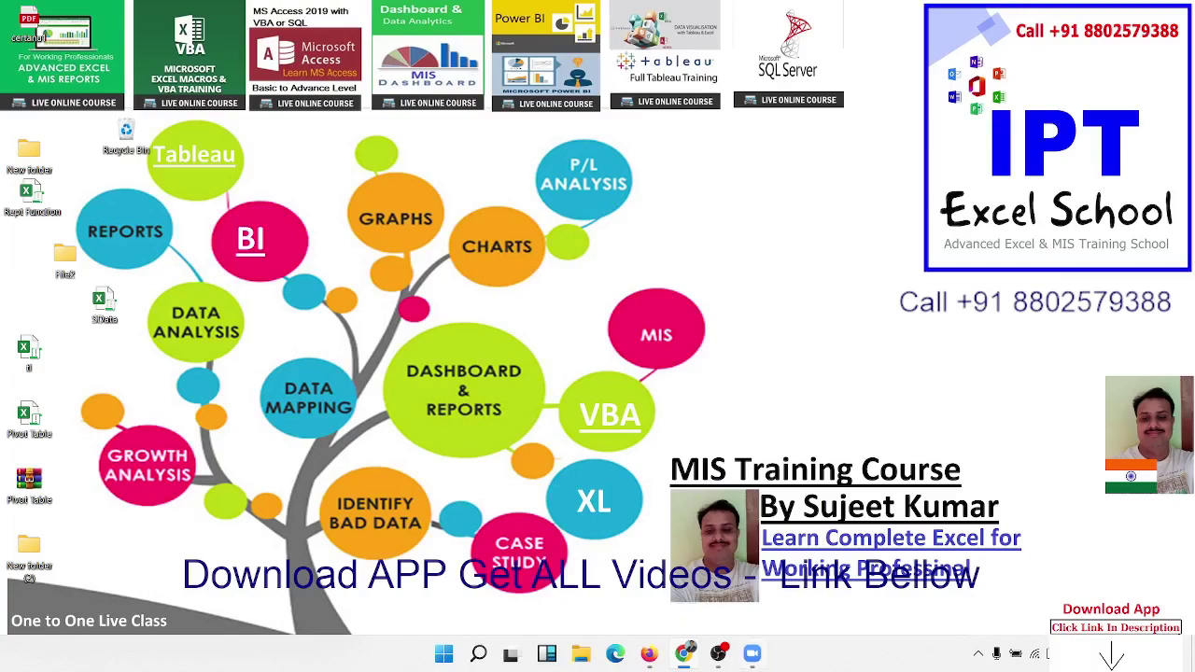
Restore the OBS Studio main window from its taskbar icon.
mouse_move(753, 655)
click(719, 653)
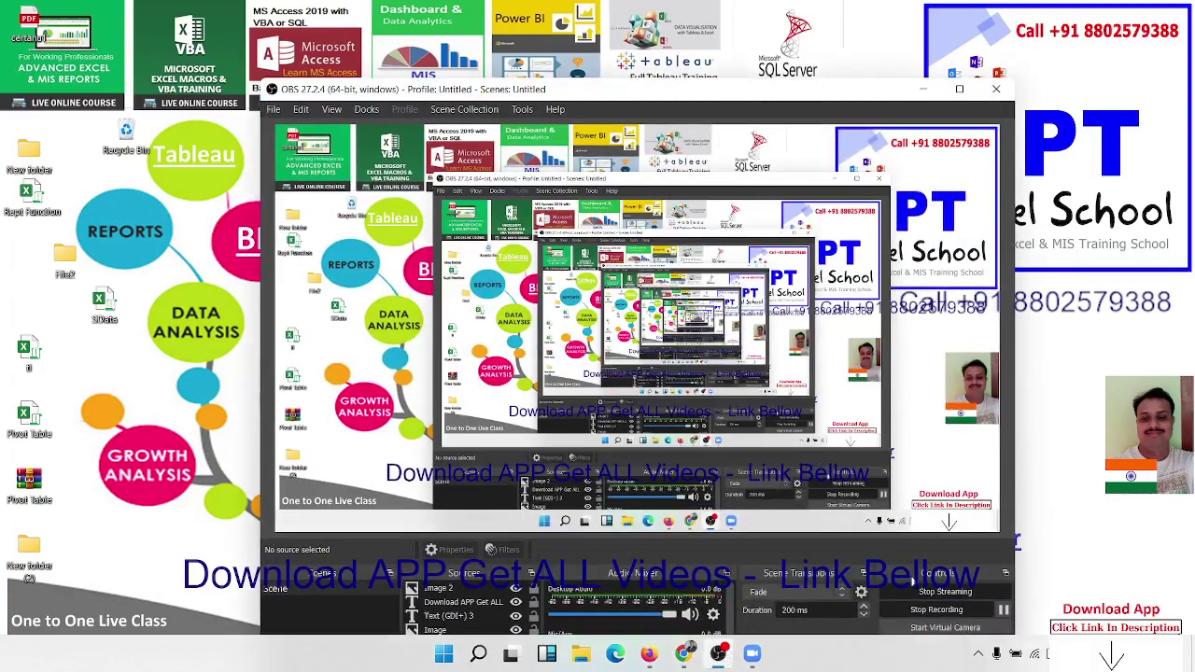